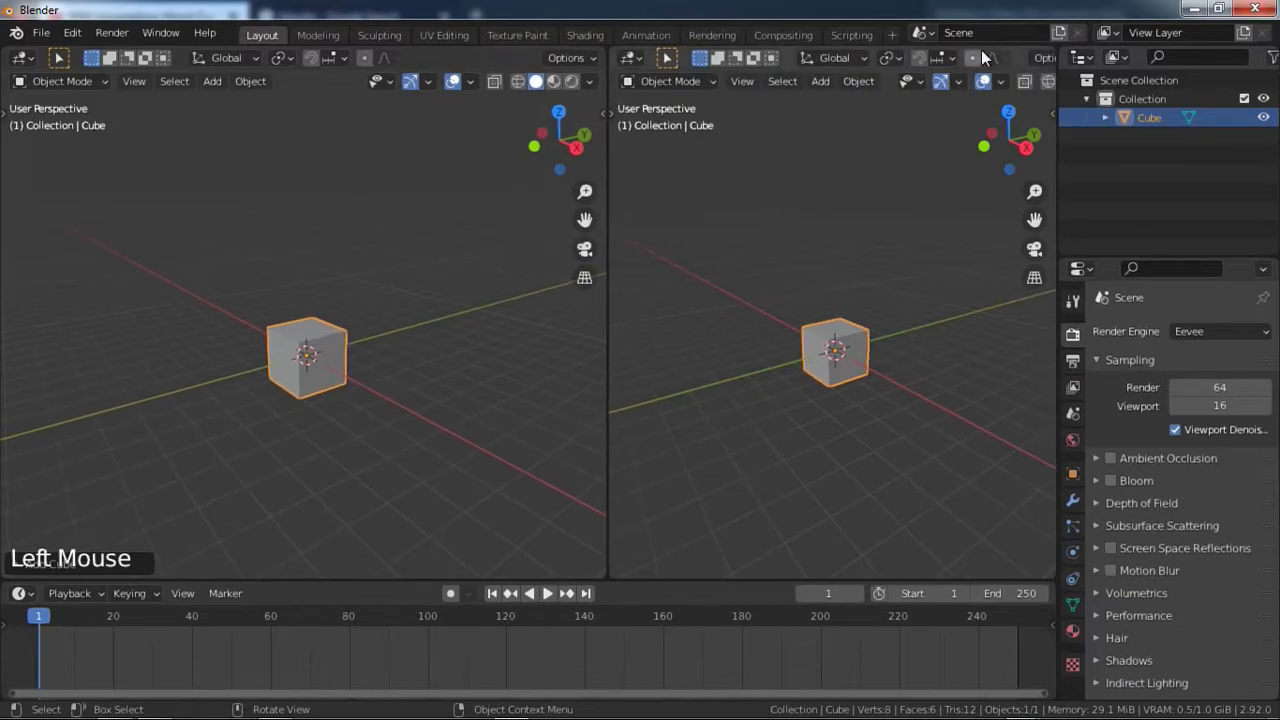
# Split the second 3D viewport into two stacked areas and turn the upper one into a UV Editor.
pyautogui.moveTo(1047, 44); pyautogui.dragTo(950, 296)
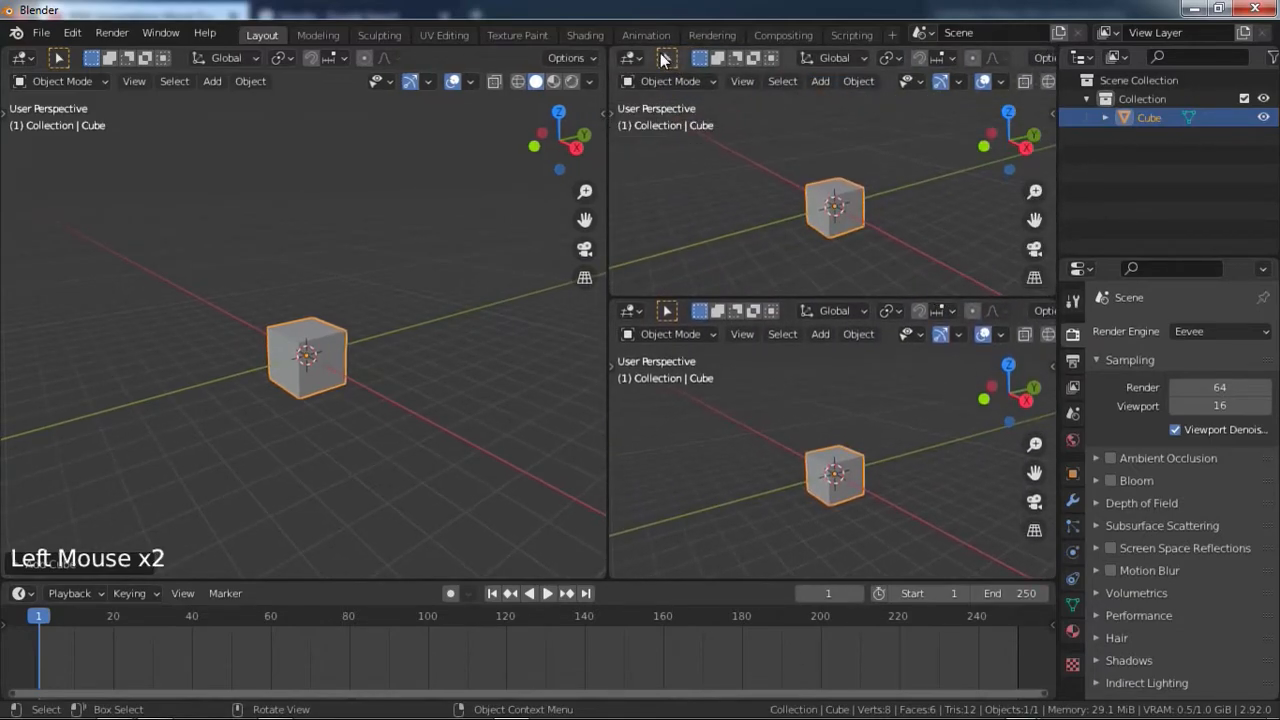
pyautogui.click(630, 57)
pyautogui.click(643, 152)
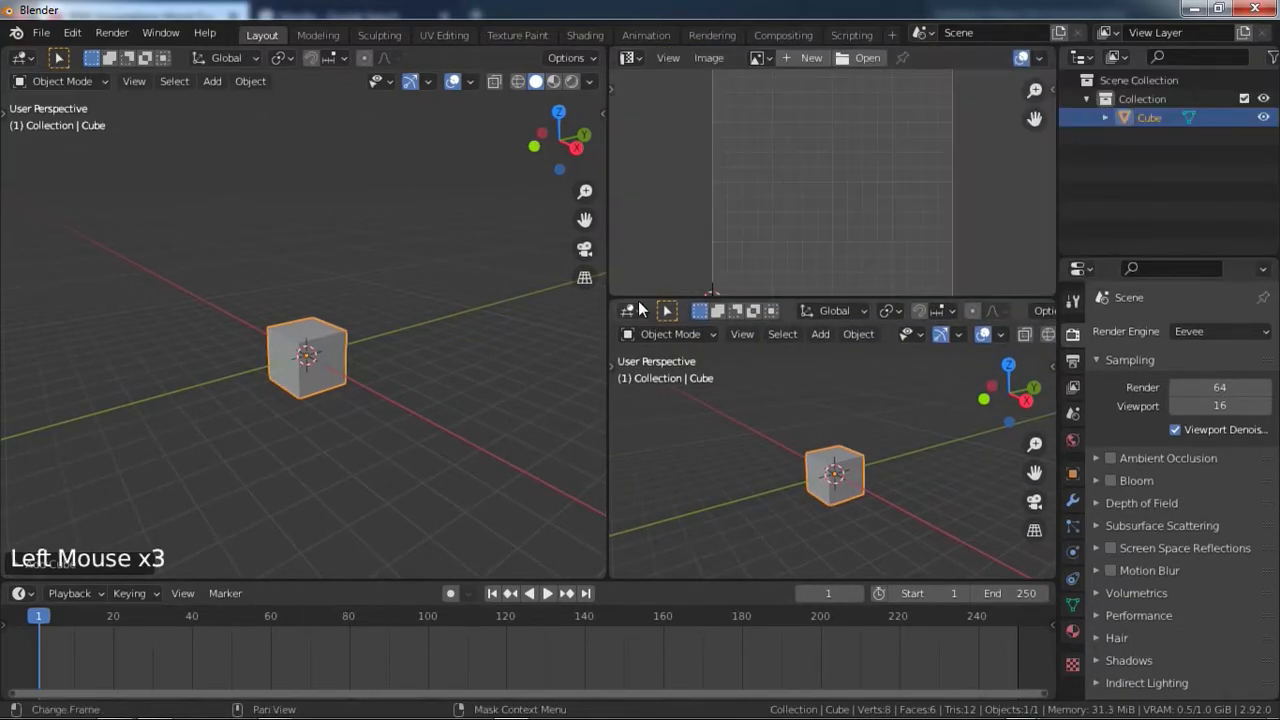
# Turn the lower of the two split areas into a Shader Editor and hide its sidebar.
pyautogui.click(630, 310)
pyautogui.click(656, 486)
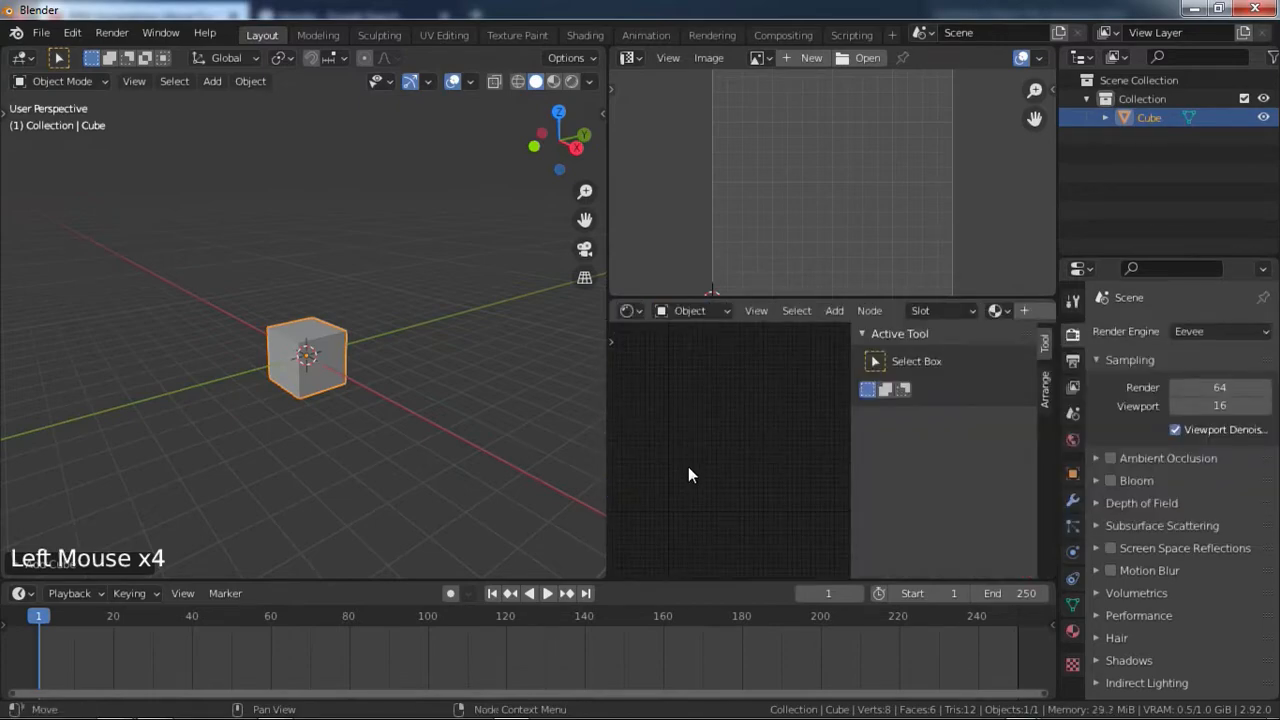
pyautogui.press('n')
pyautogui.scroll(-5, 636, 471)
pyautogui.scroll(3, 636, 471)
pyautogui.scroll(-5, 996, 318)
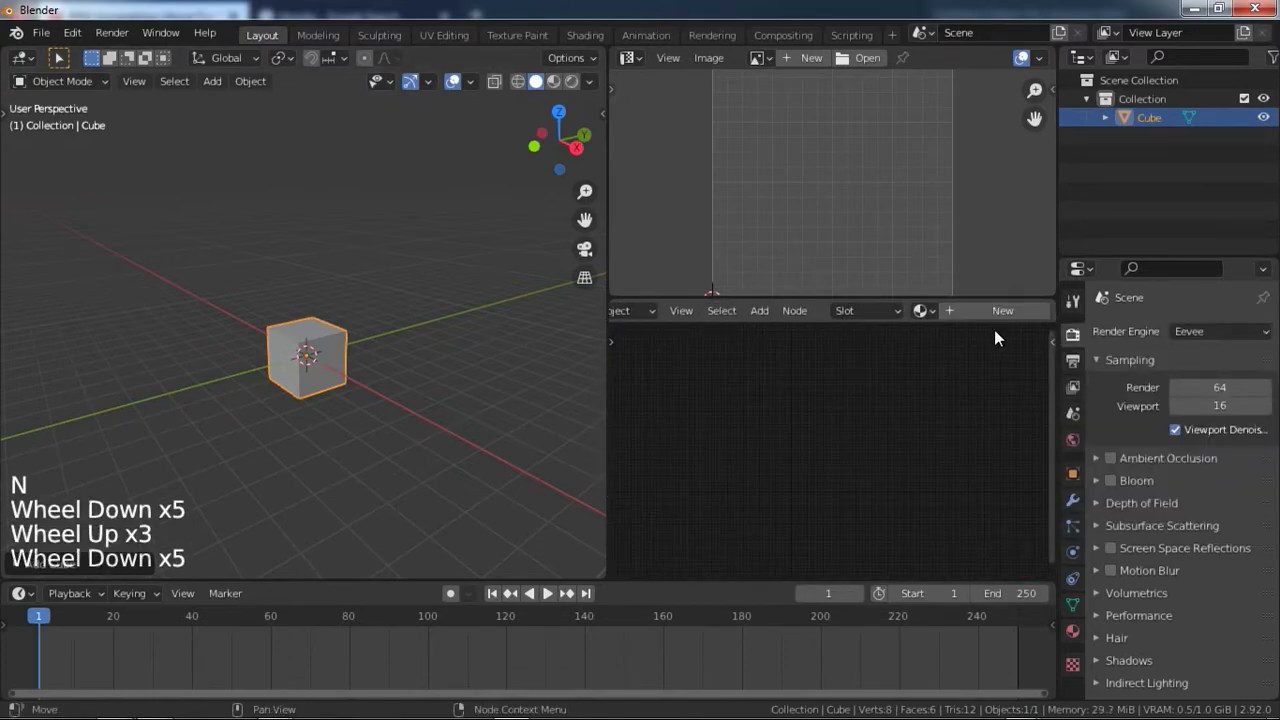
# Create a new material for the cube in the Shader Editor.
pyautogui.click(992, 318)
pyautogui.scroll(3, 348, 402)
pyautogui.keyDown('shift'); pyautogui.moveTo(348, 402); pyautogui.dragTo(343, 479, button='middle'); pyautogui.keyUp('shift')
pyautogui.scroll(2, 385, 444)
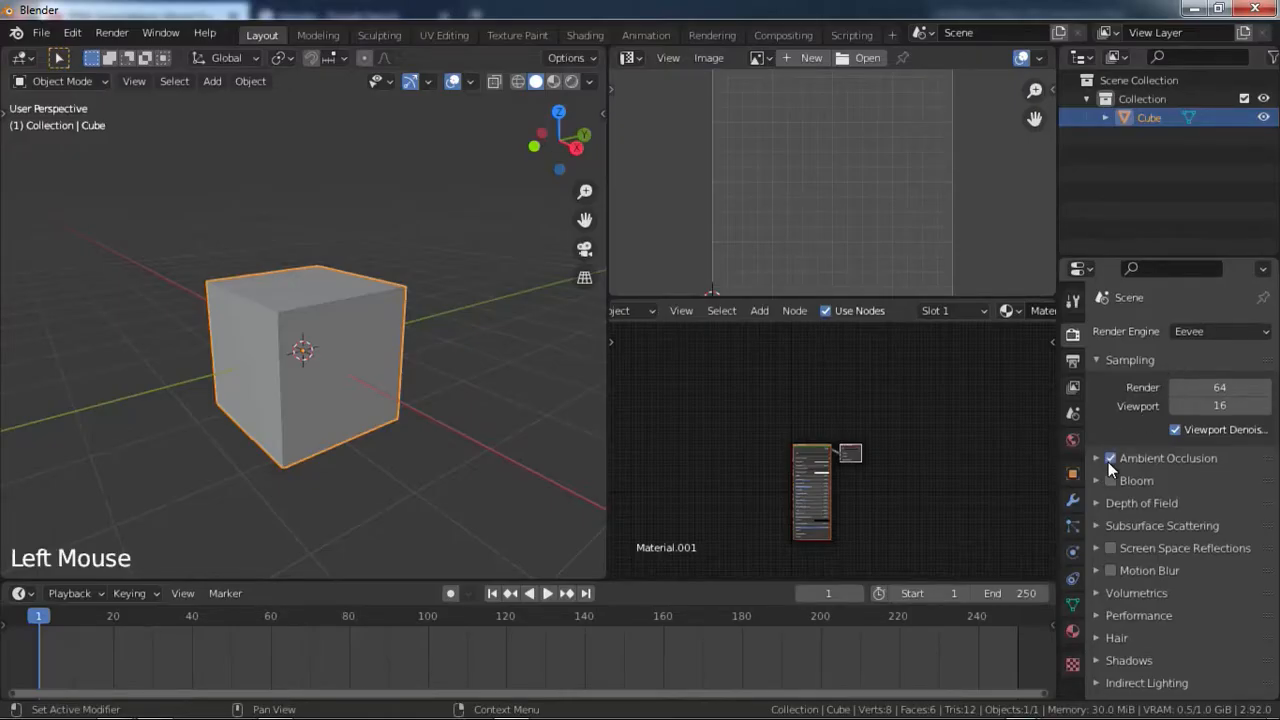
# Enable Ambient Occlusion, Bloom and Screen Space Reflections in the Eevee render settings.
pyautogui.click(1122, 549)
pyautogui.click(1113, 547)
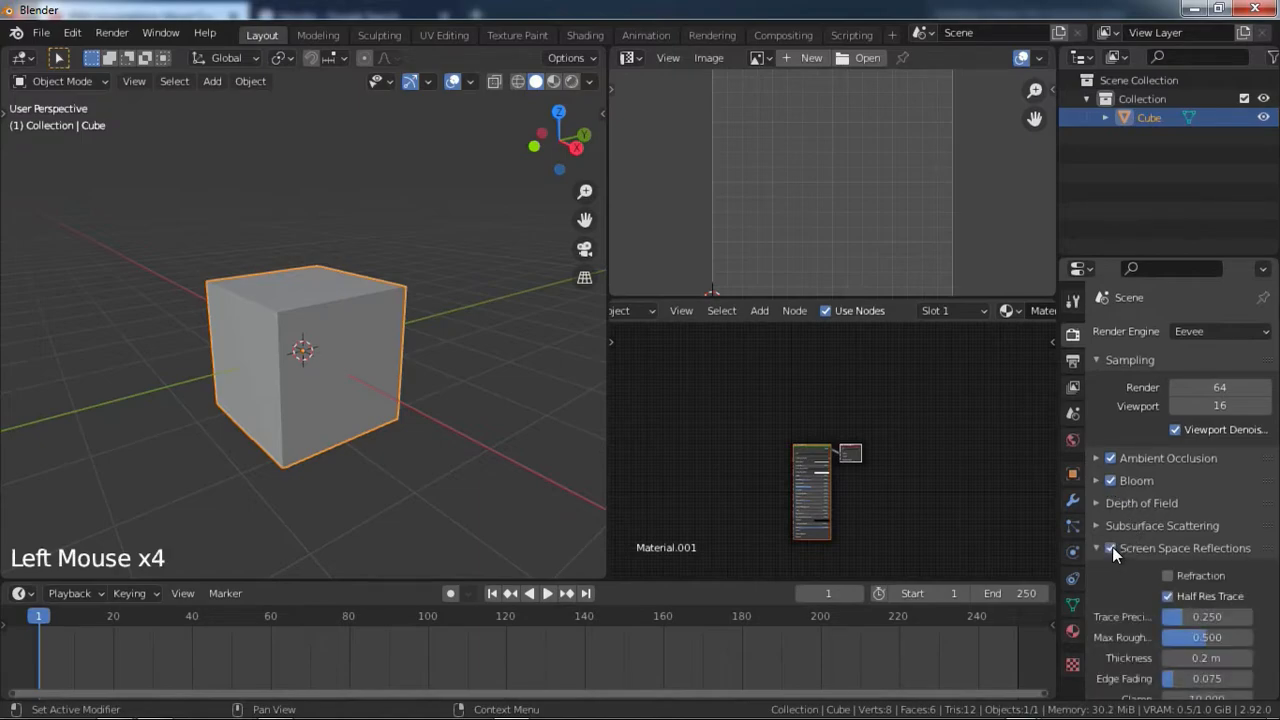
pyautogui.click(1175, 573)
pyautogui.click(1178, 552)
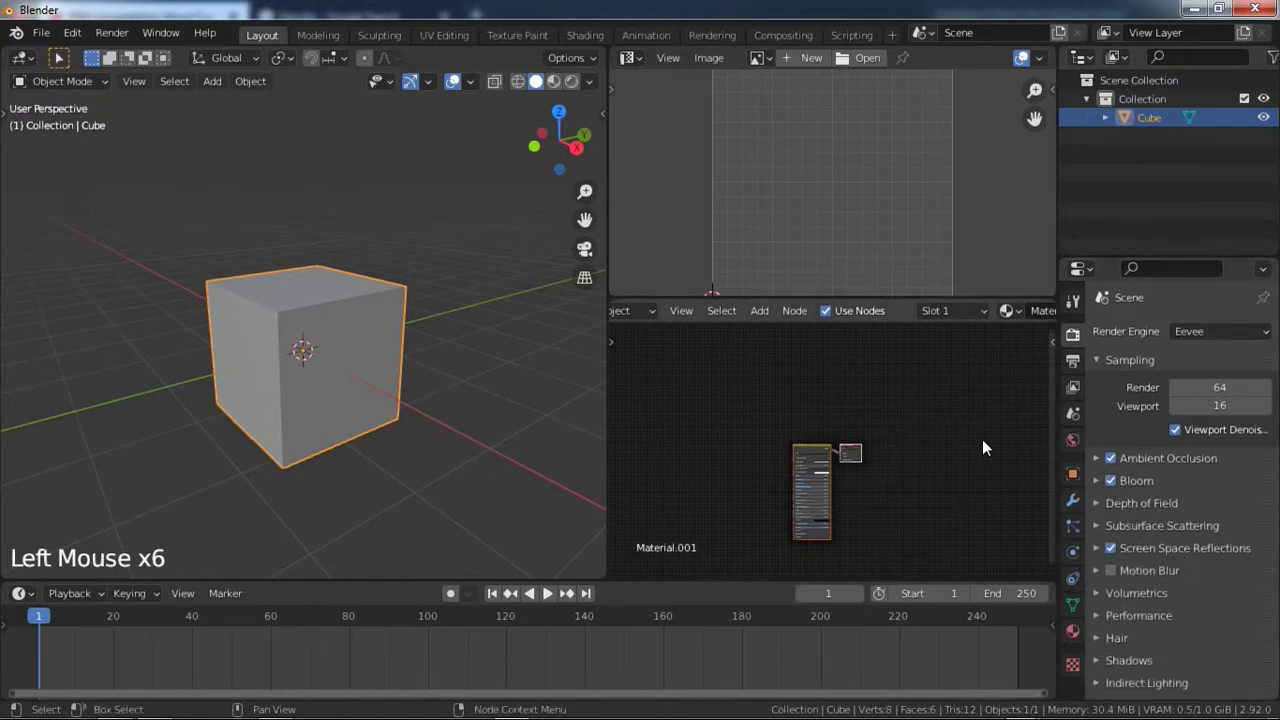
# Set the main 3D viewport's shading to Material Preview.
pyautogui.scroll(-3, 423, 372)
pyautogui.keyDown('shift'); pyautogui.moveTo(423, 372); pyautogui.dragTo(414, 360, button='middle'); pyautogui.keyUp('shift')
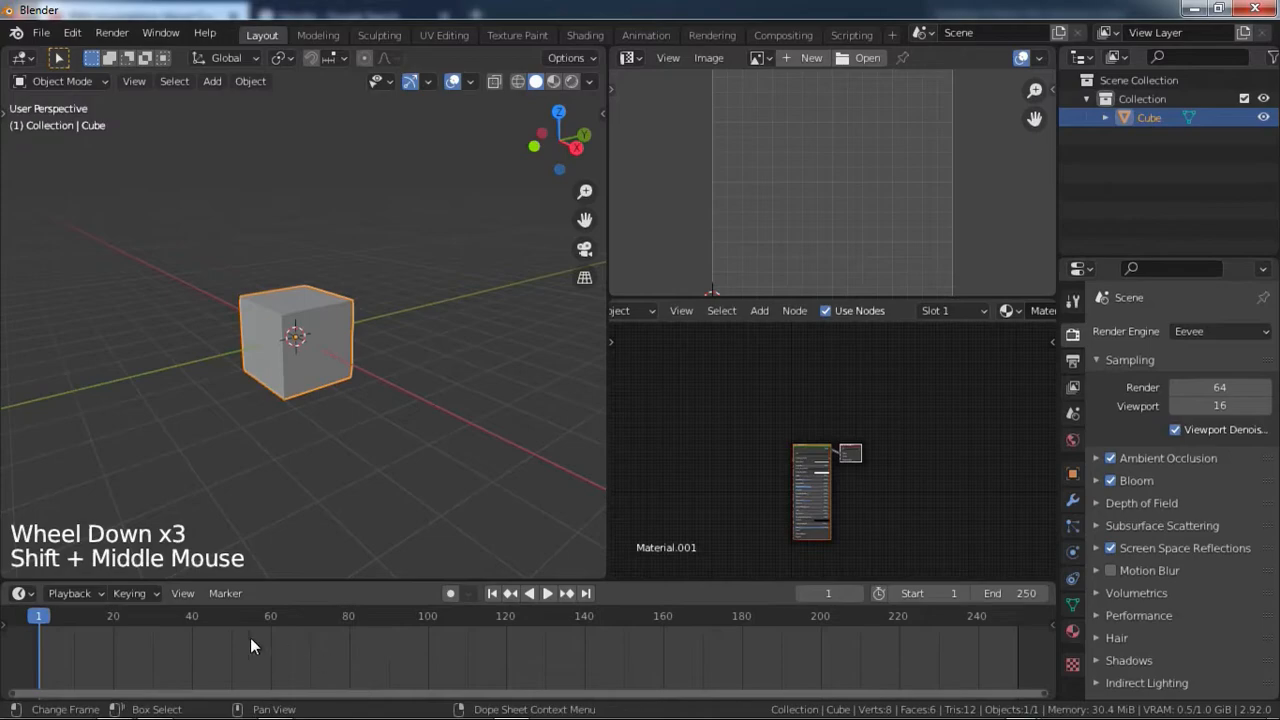
pyautogui.press('z')
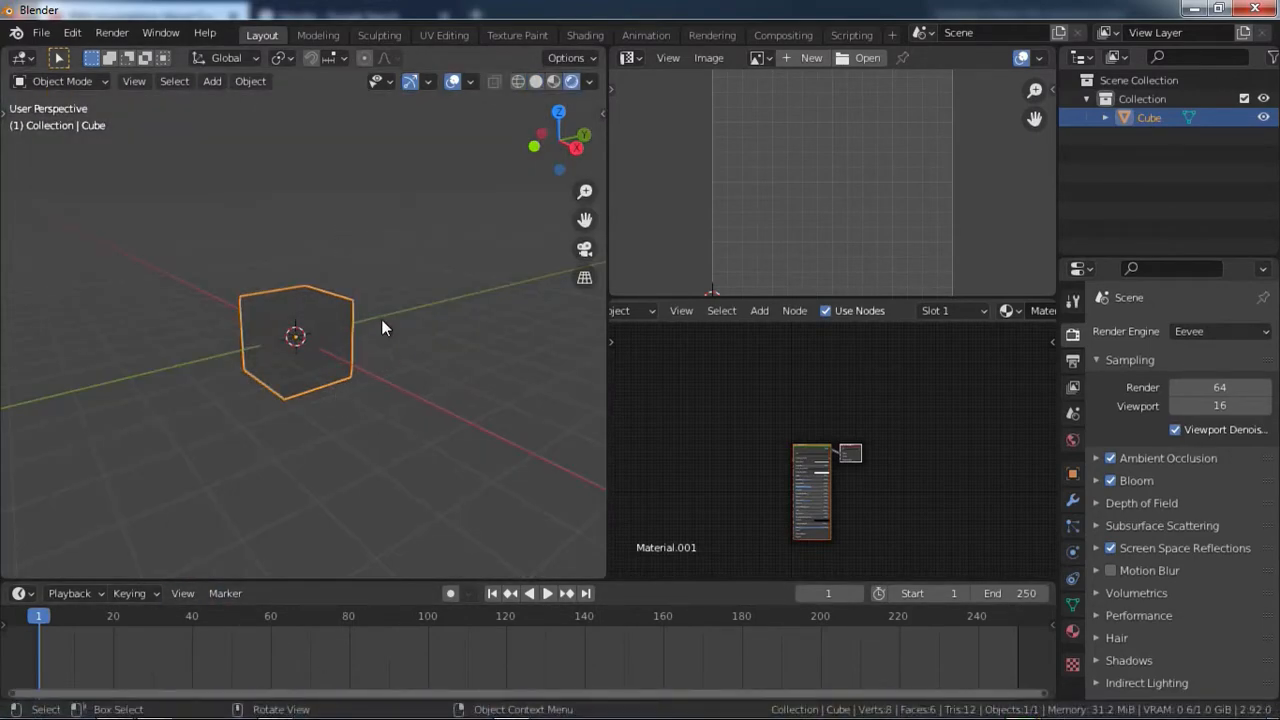
pyautogui.press('z')
pyautogui.scroll(2, 363, 445)
pyautogui.moveTo(358, 397)
pyautogui.mouseDown(button='middle')
pyautogui.moveTo(363, 440)
pyautogui.moveTo(299, 492)
pyautogui.mouseUp(button='middle')
# Bring TexturesCom_AudioEquipment0042_M.jpg from the "texture foto" folder in Windows Explorer into the cube's material as an image texture node.
pyautogui.click(260, 706)
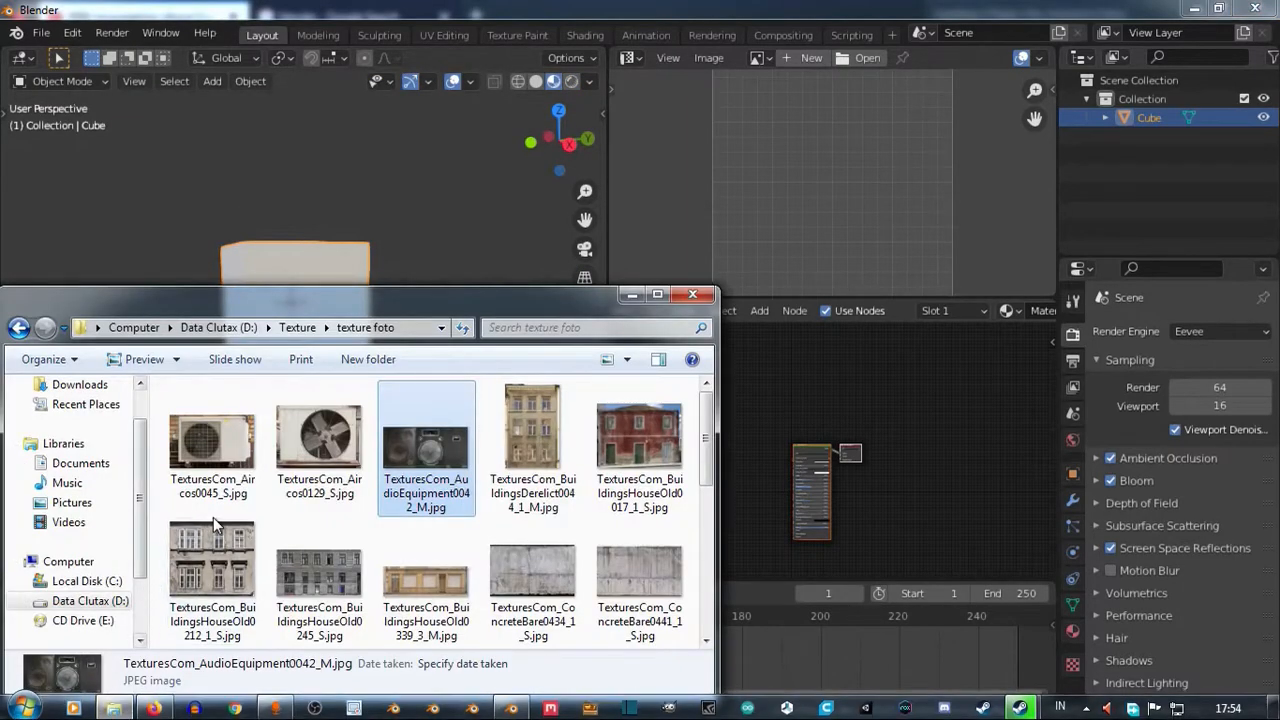
pyautogui.scroll(-3, 398, 526)
pyautogui.scroll(2, 432, 500)
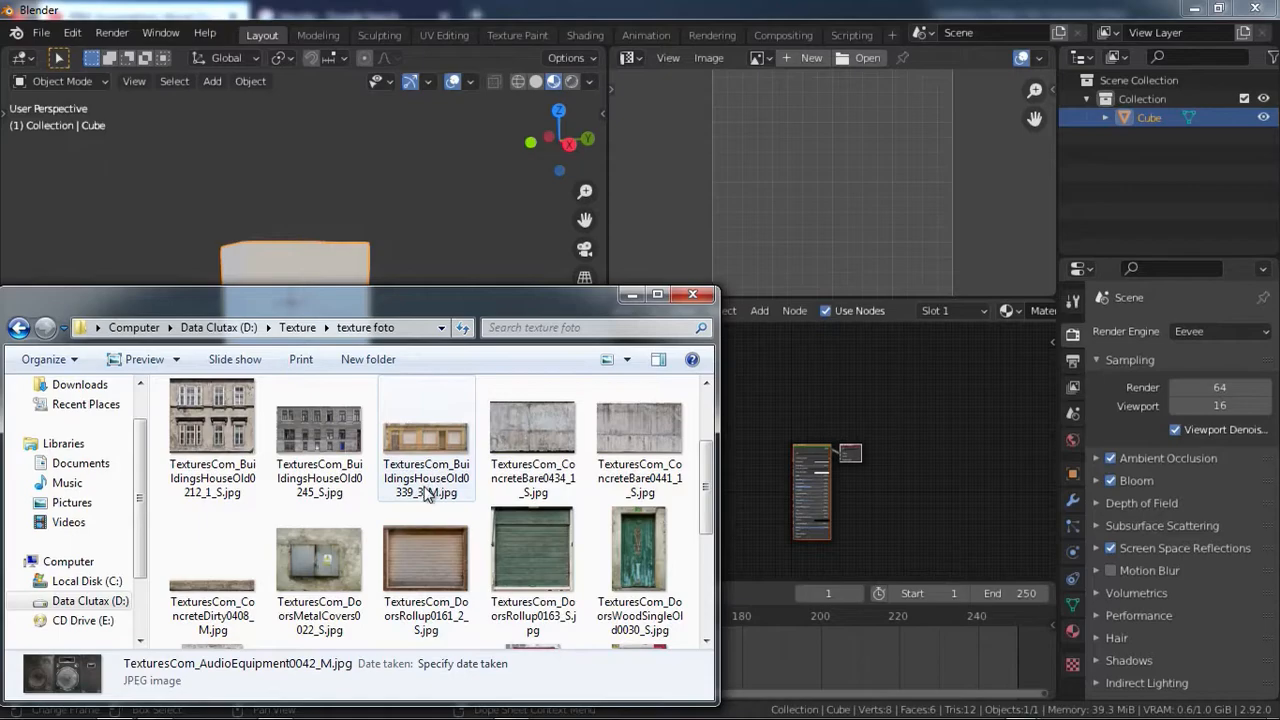
pyautogui.scroll(1, 427, 490)
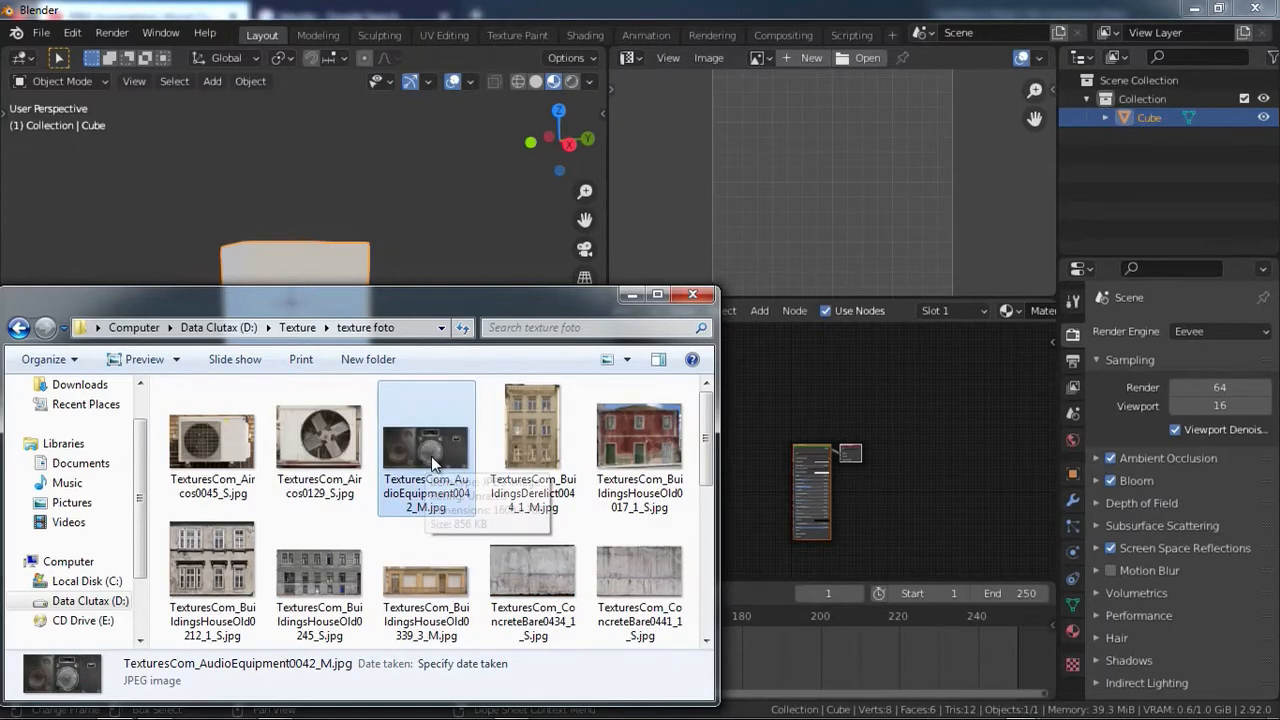
pyautogui.moveTo(433, 463); pyautogui.dragTo(740, 470)
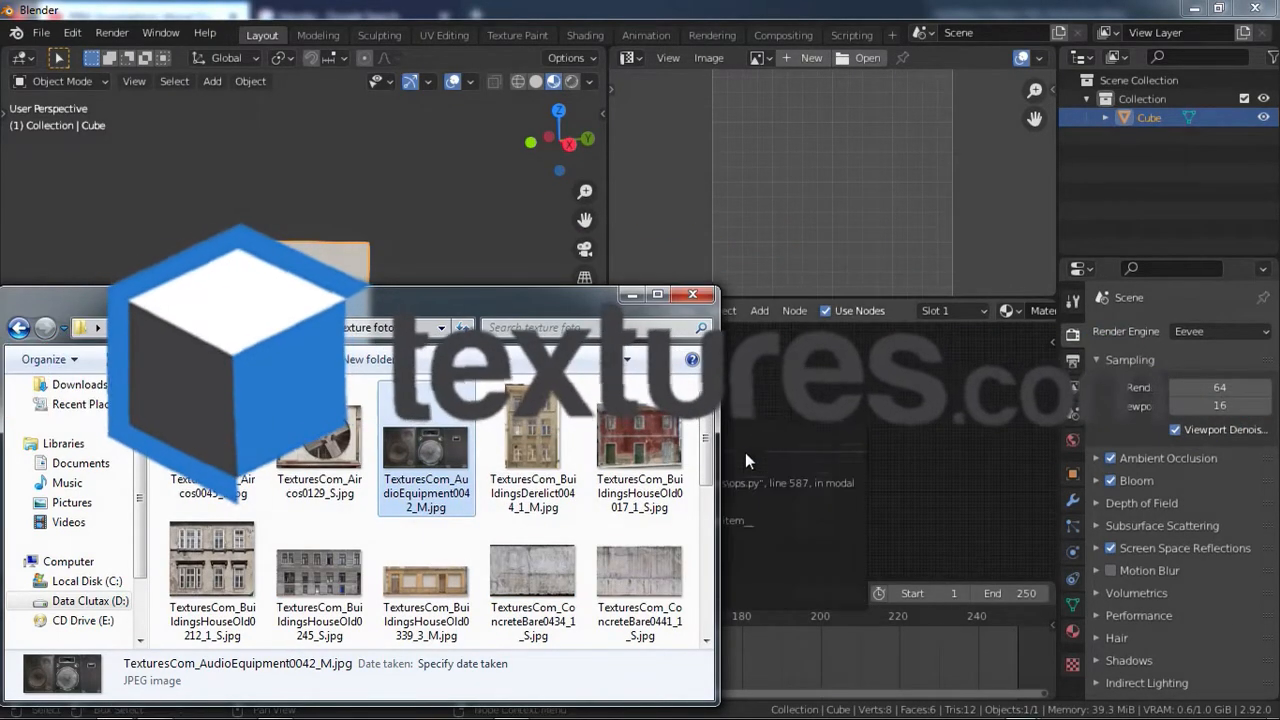
pyautogui.click(742, 466)
pyautogui.click(128, 705)
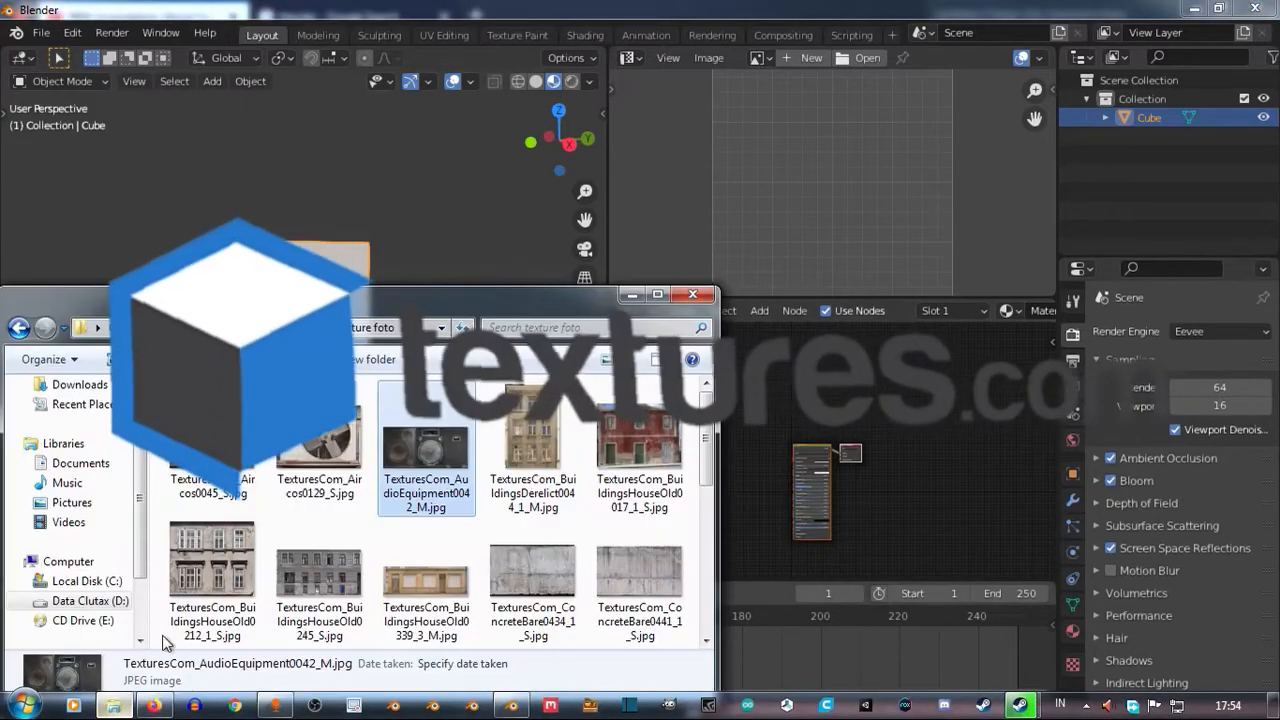
pyautogui.moveTo(414, 474); pyautogui.dragTo(734, 426)
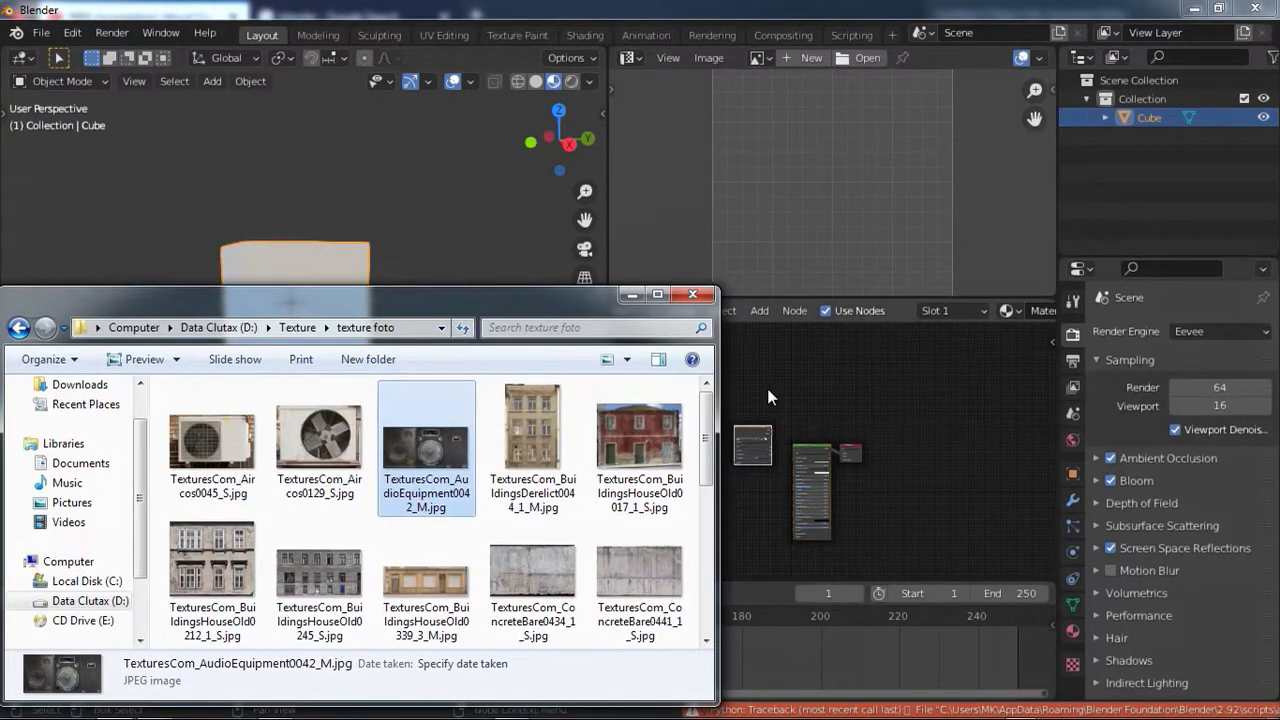
pyautogui.click(757, 402)
# Connect the image texture's Color output to the Base Color of the Principled BSDF node.
pyautogui.scroll(4, 697, 475)
pyautogui.moveTo(714, 351); pyautogui.dragTo(704, 437)
pyautogui.moveTo(760, 428); pyautogui.dragTo(842, 453)
pyautogui.moveTo(812, 467); pyautogui.dragTo(878, 425, button='middle')
# Enter Edit Mode on the cube, compare its front and right orthographic views, and finish in the front view.
pyautogui.moveTo(447, 370); pyautogui.dragTo(410, 371, button='middle')
pyautogui.scroll(2, 408, 372)
pyautogui.press('Tab')
pyautogui.scroll(-6, 715, 265)
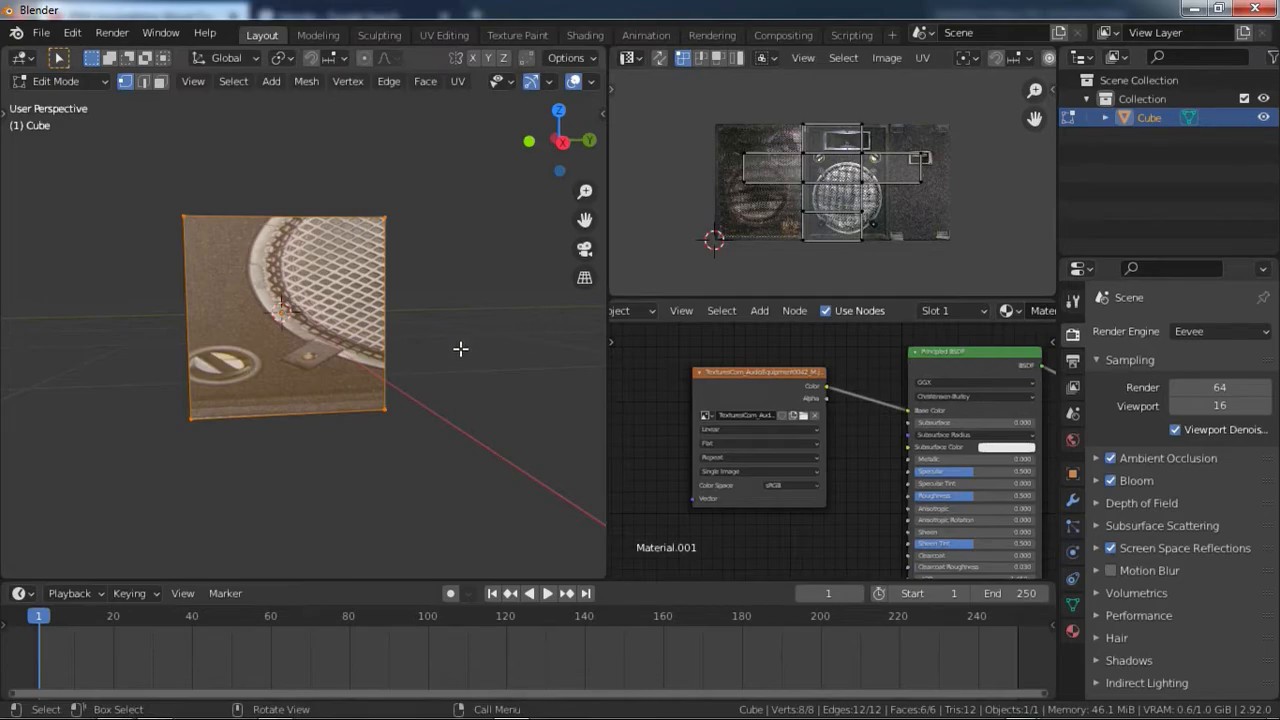
pyautogui.press('KP_1')
pyautogui.press('KP_3')
pyautogui.press('KP_1')
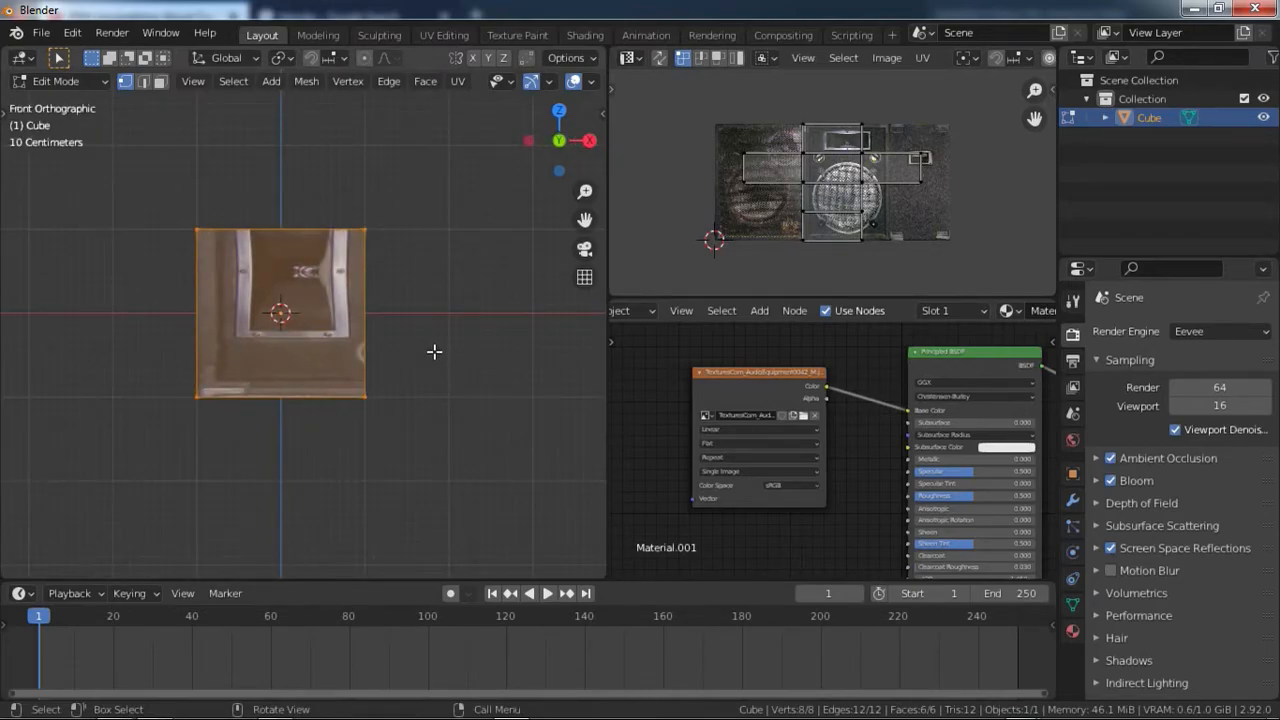
pyautogui.press('KP_3')
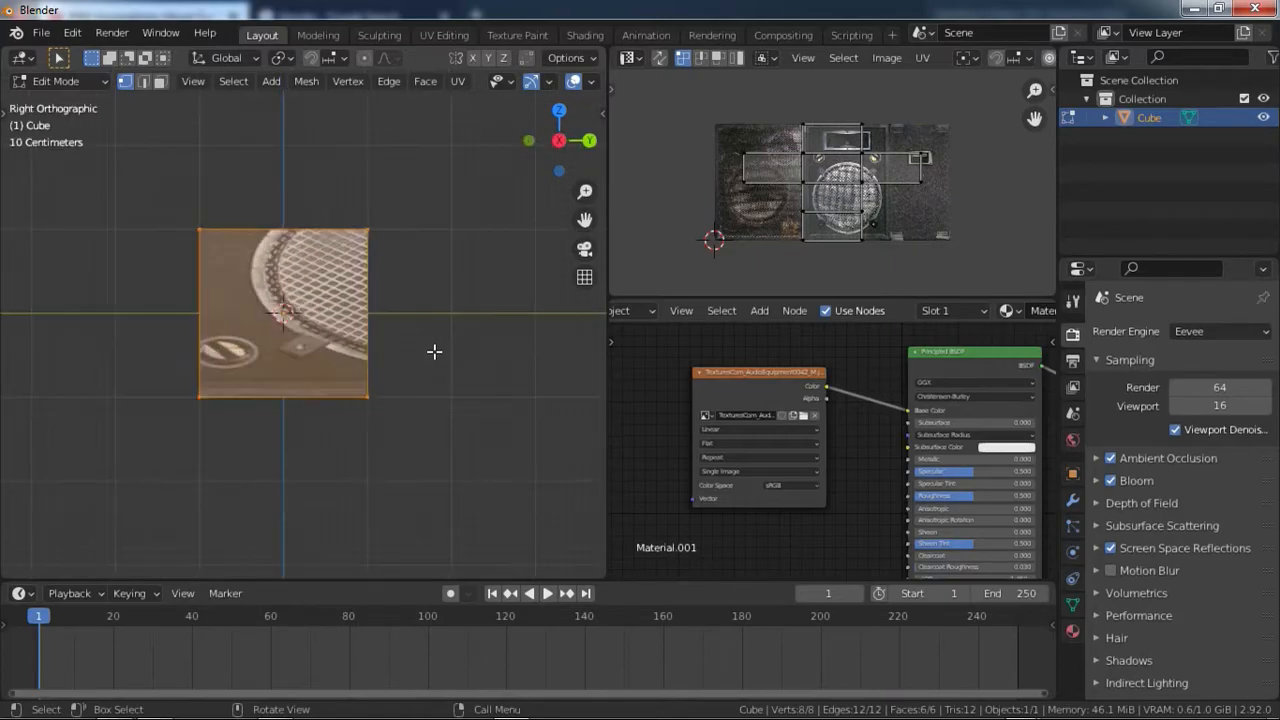
pyautogui.press('KP_1')
pyautogui.press('KP_3')
pyautogui.press('KP_1')
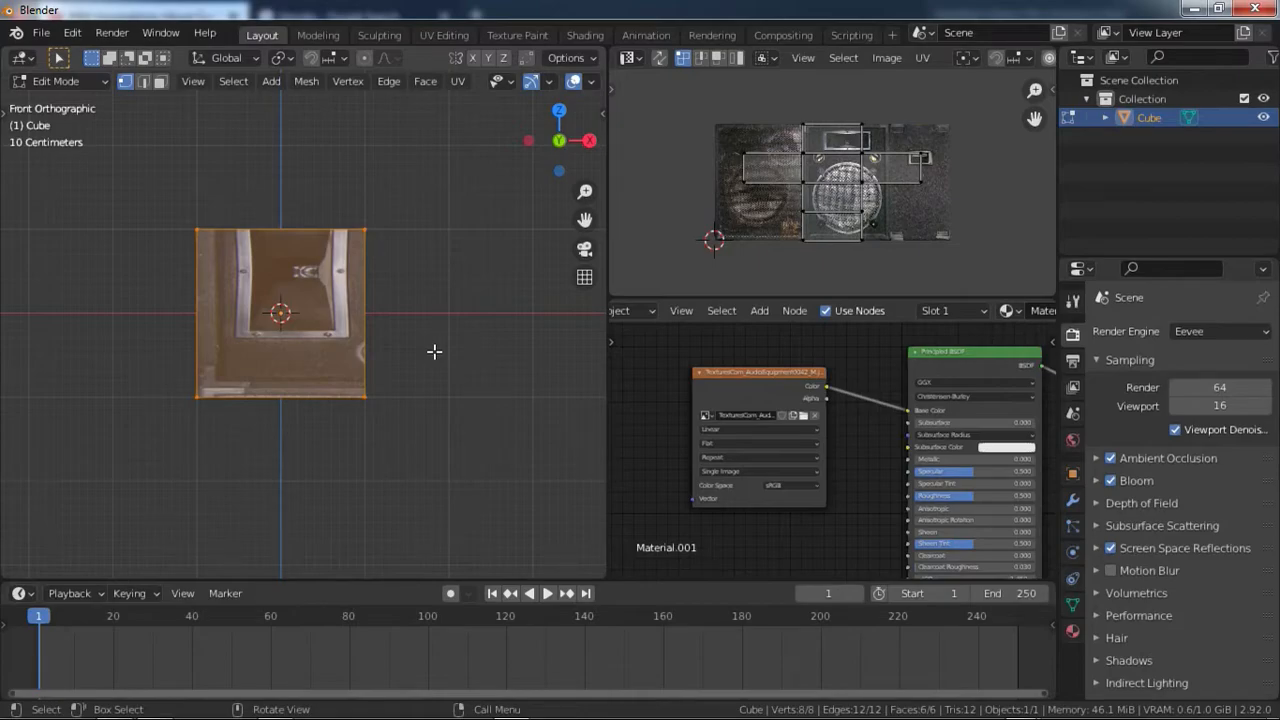
# Select the cube's front face in face mode and unwrap it with Project from View.
pyautogui.press('3')
pyautogui.click(277, 407)
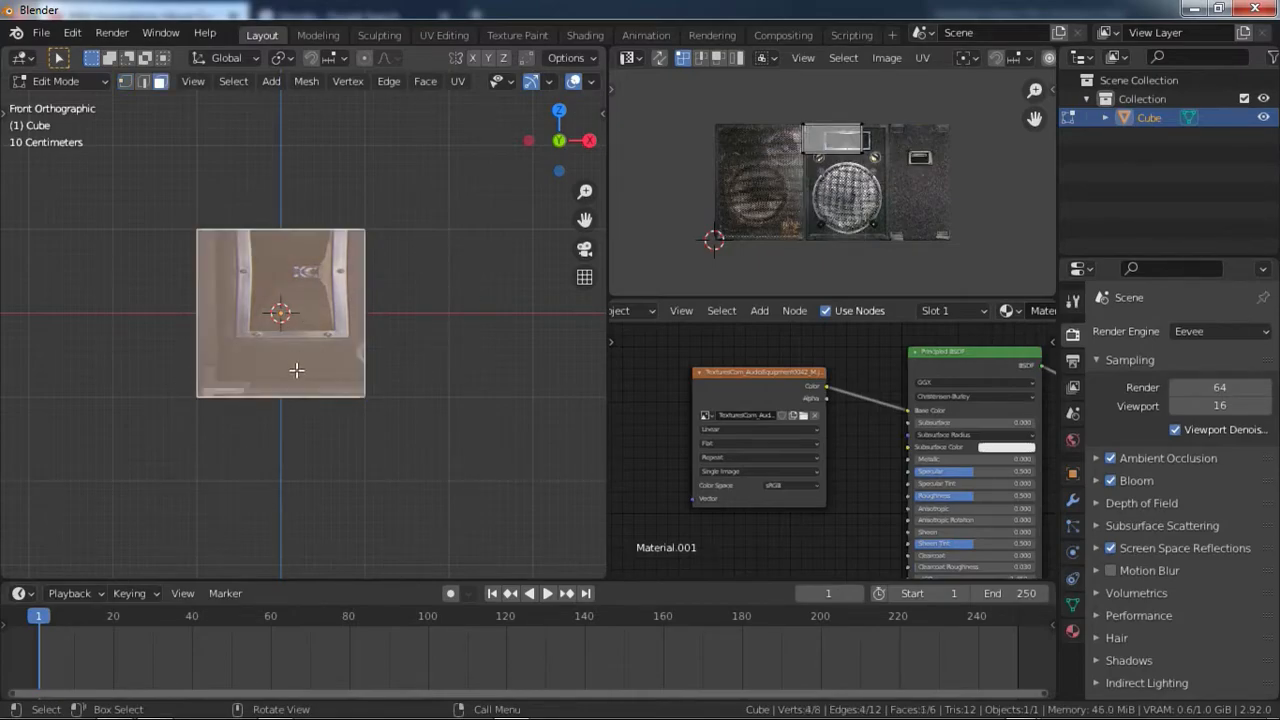
pyautogui.scroll(5, 885, 220)
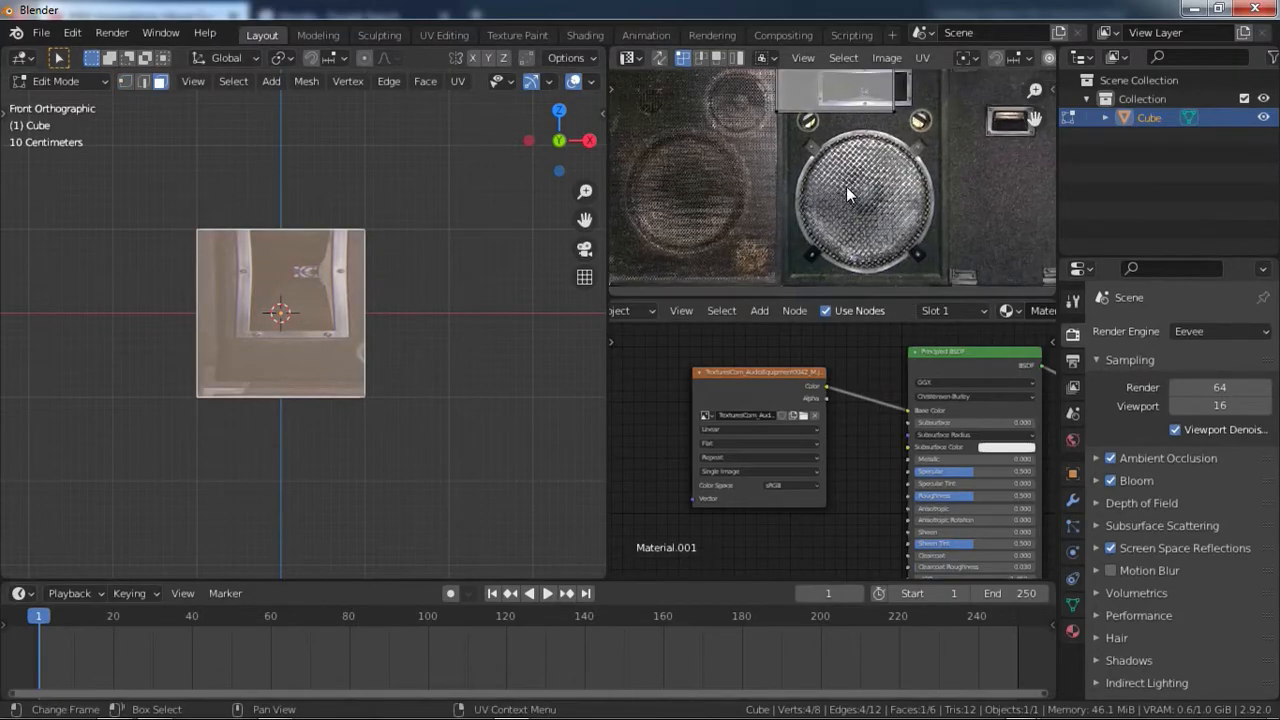
pyautogui.scroll(-4, 845, 186)
pyautogui.keyDown('ctrl'); pyautogui.scroll(-1, 900, 180); pyautogui.keyUp('ctrl')
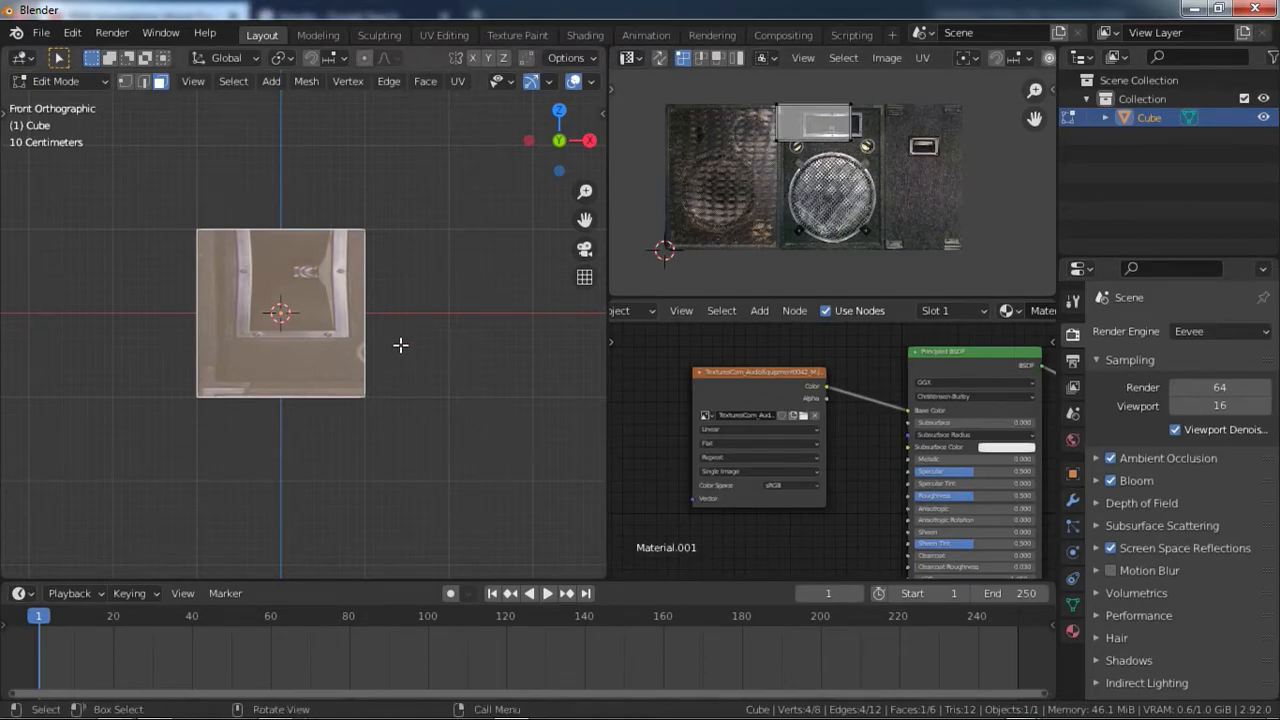
pyautogui.scroll(1, 400, 345)
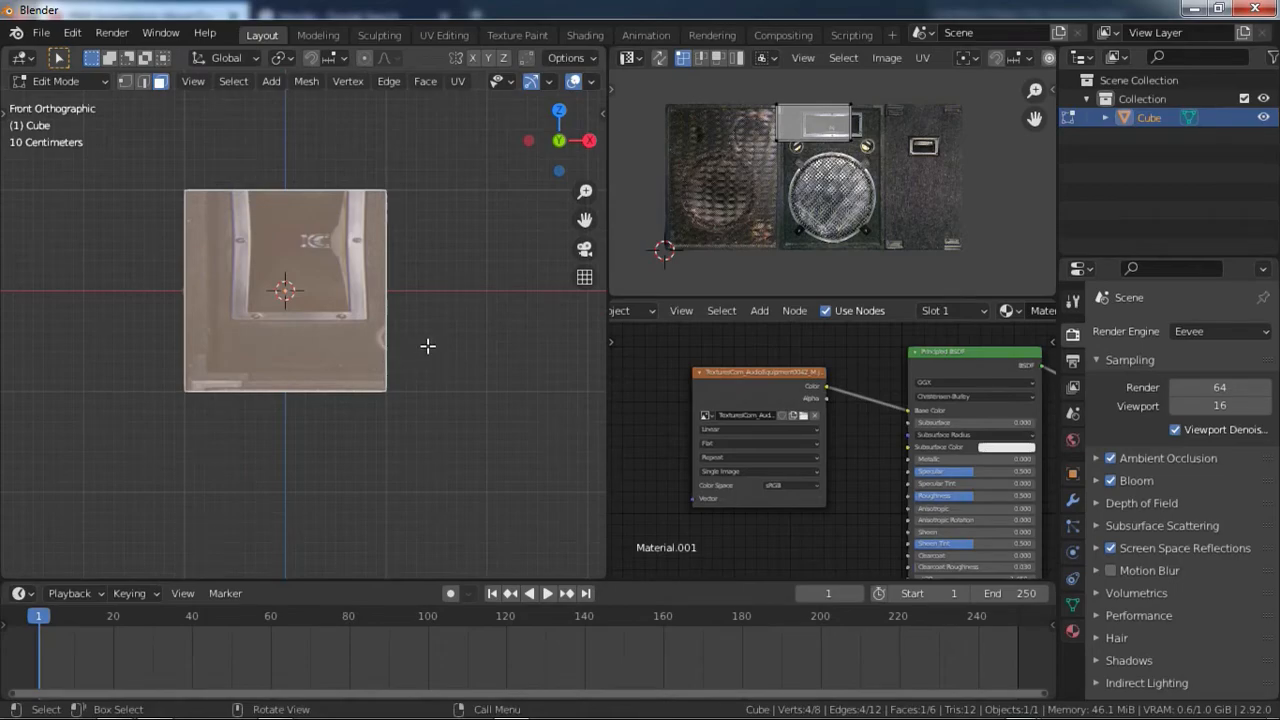
pyautogui.press('u')
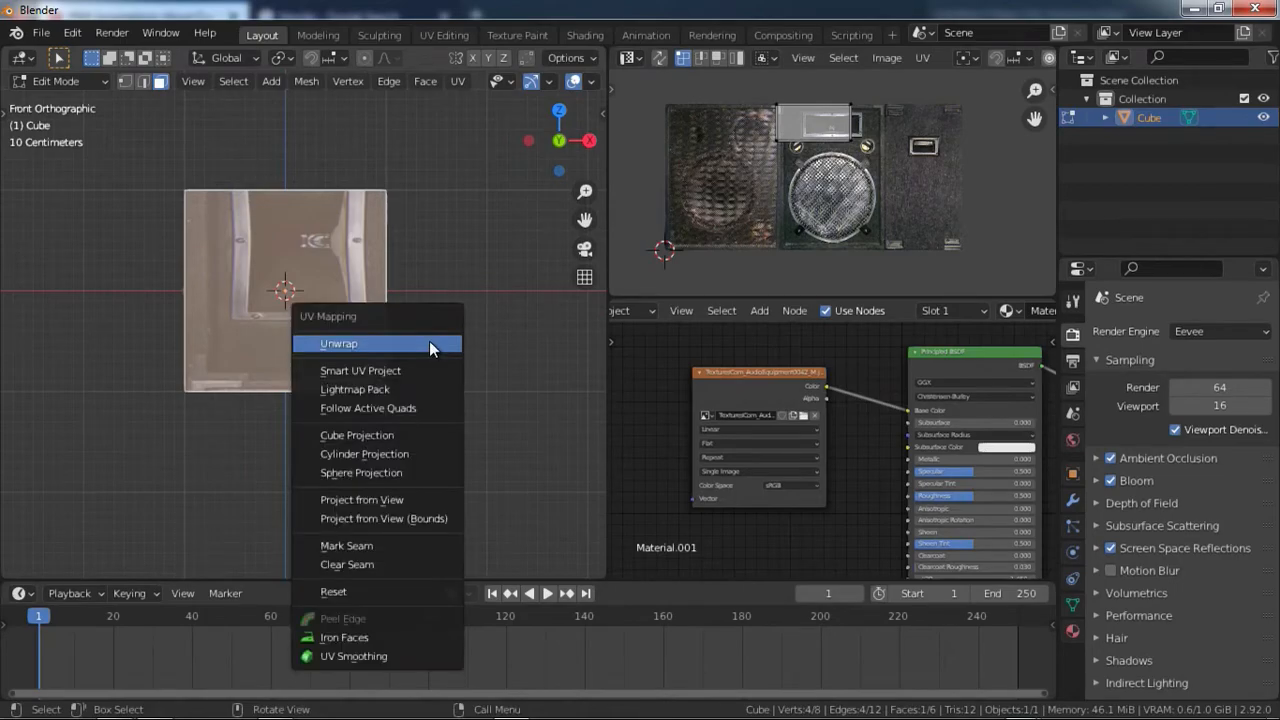
pyautogui.click(353, 505)
# Move the front face's UV island onto the leftmost speaker panel of the texture and scale it up to the panel's width.
pyautogui.press('g')
pyautogui.click(768, 228)
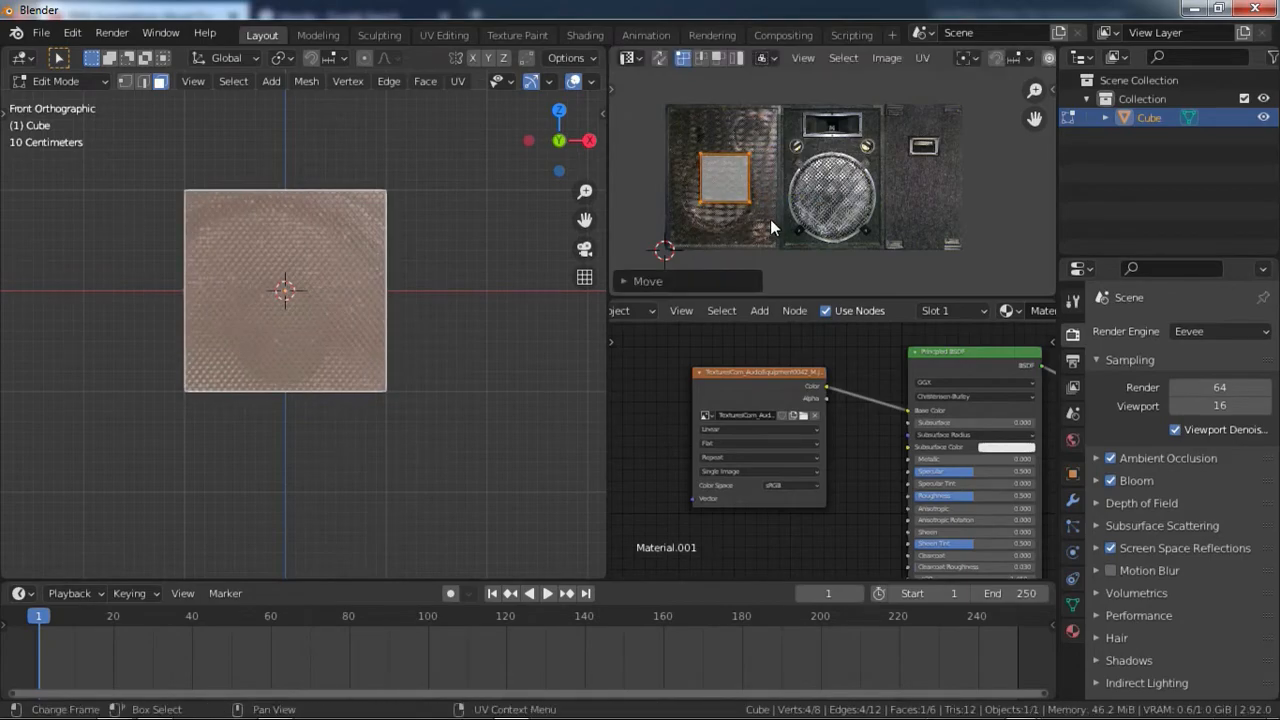
pyautogui.press('s')
pyautogui.click(839, 242)
pyautogui.scroll(3, 787, 162)
pyautogui.moveTo(787, 162); pyautogui.dragTo(925, 158, button='middle')
pyautogui.press('s')
pyautogui.click(915, 158)
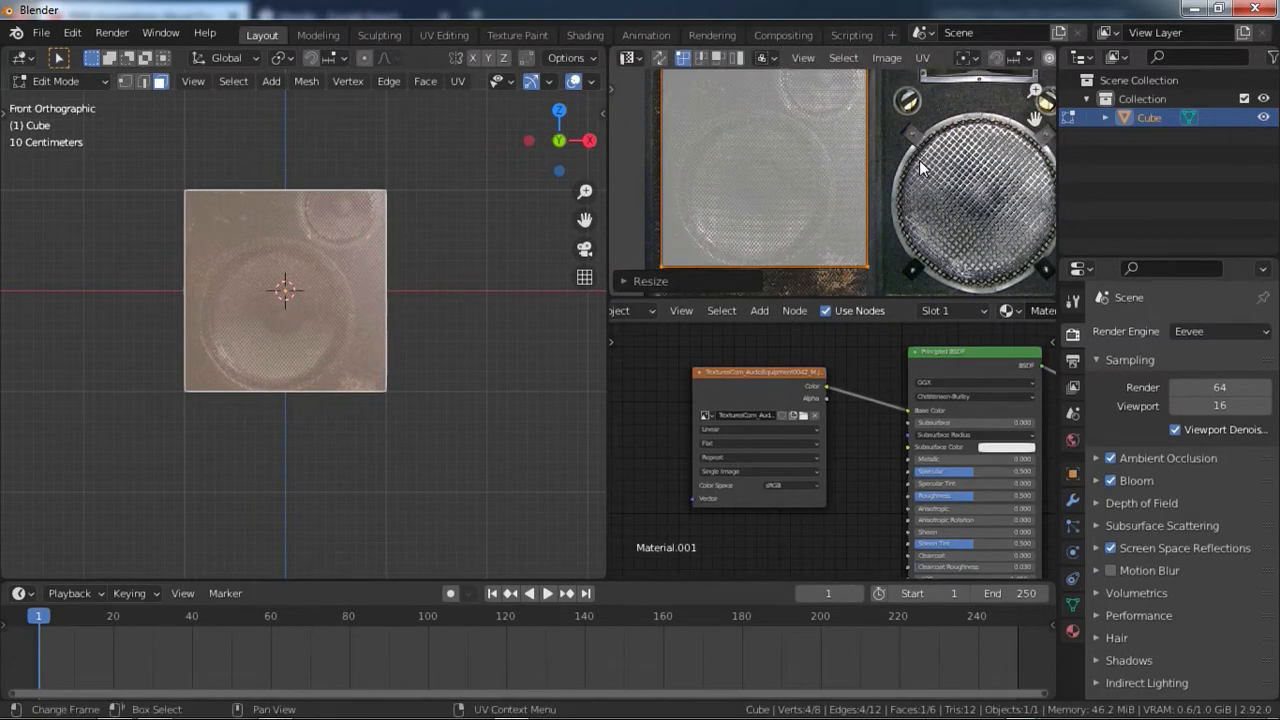
pyautogui.press('s')
pyautogui.click(912, 168)
pyautogui.press('g')
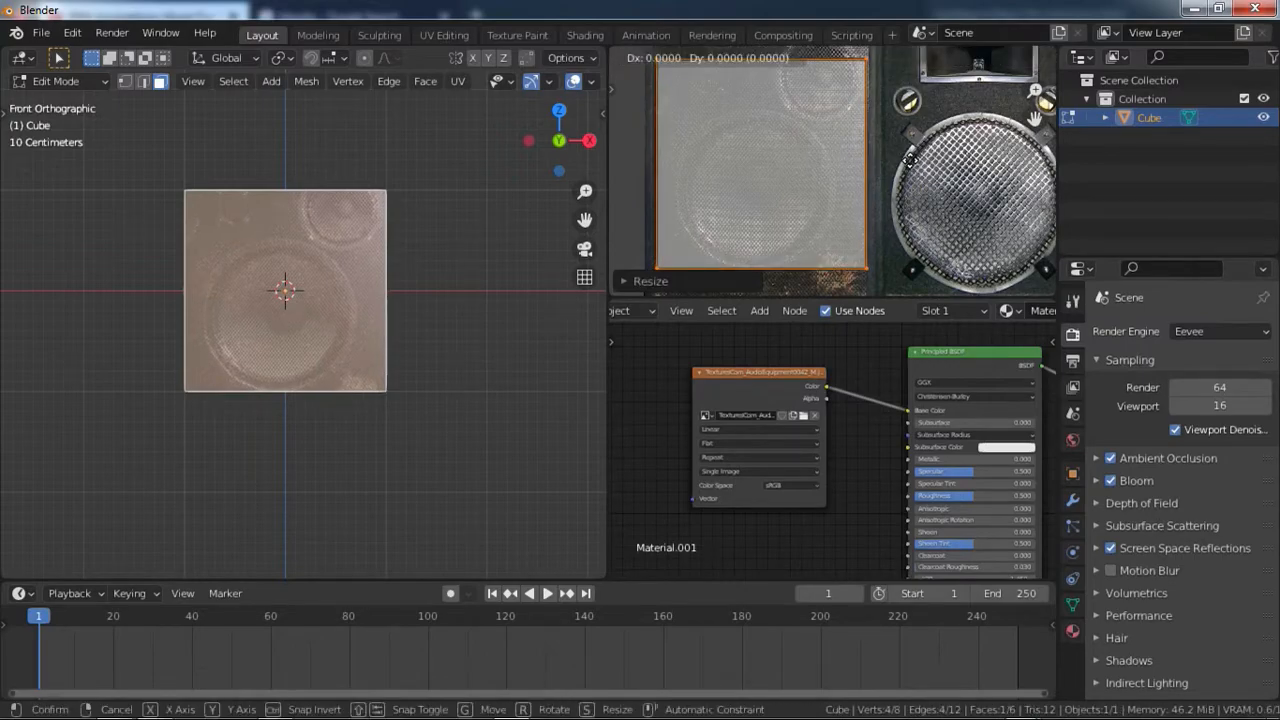
pyautogui.click(905, 168)
# Stretch the UV island along Y to match the leftmost speaker panel's height and reposition it over the panel.
pyautogui.press('s')
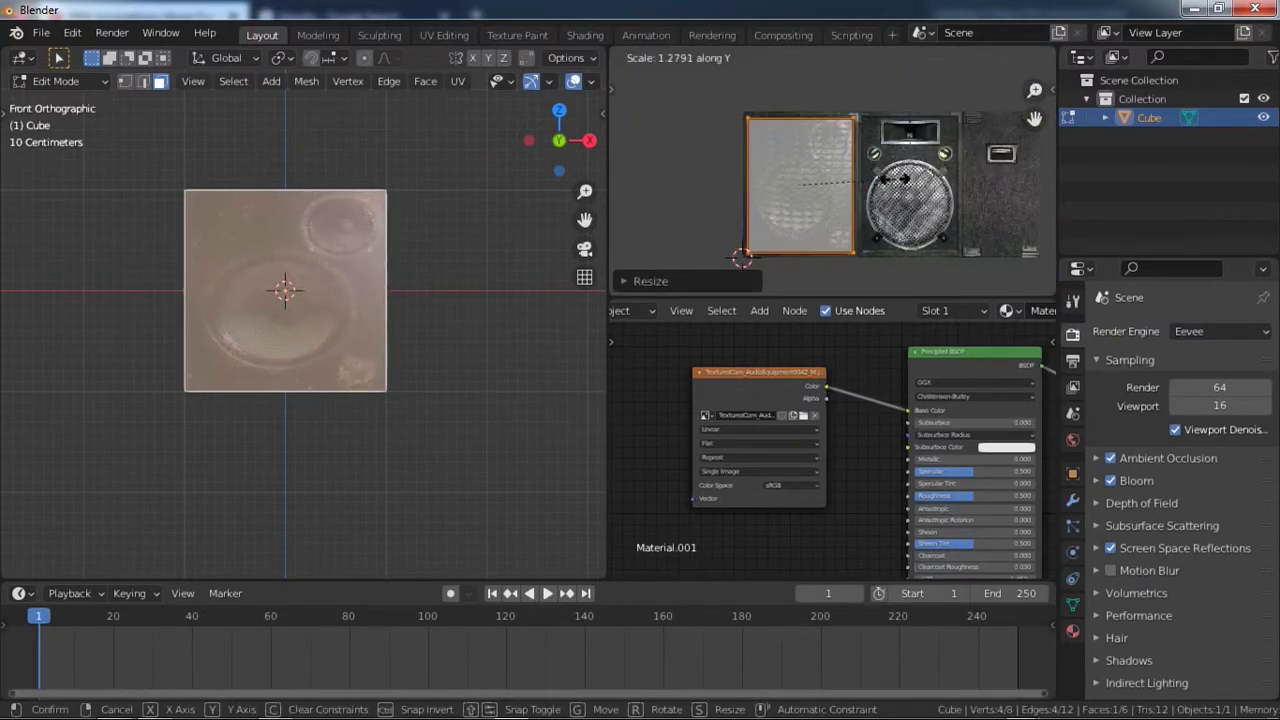
pyautogui.click(889, 237)
pyautogui.press('s')
pyautogui.press('y')
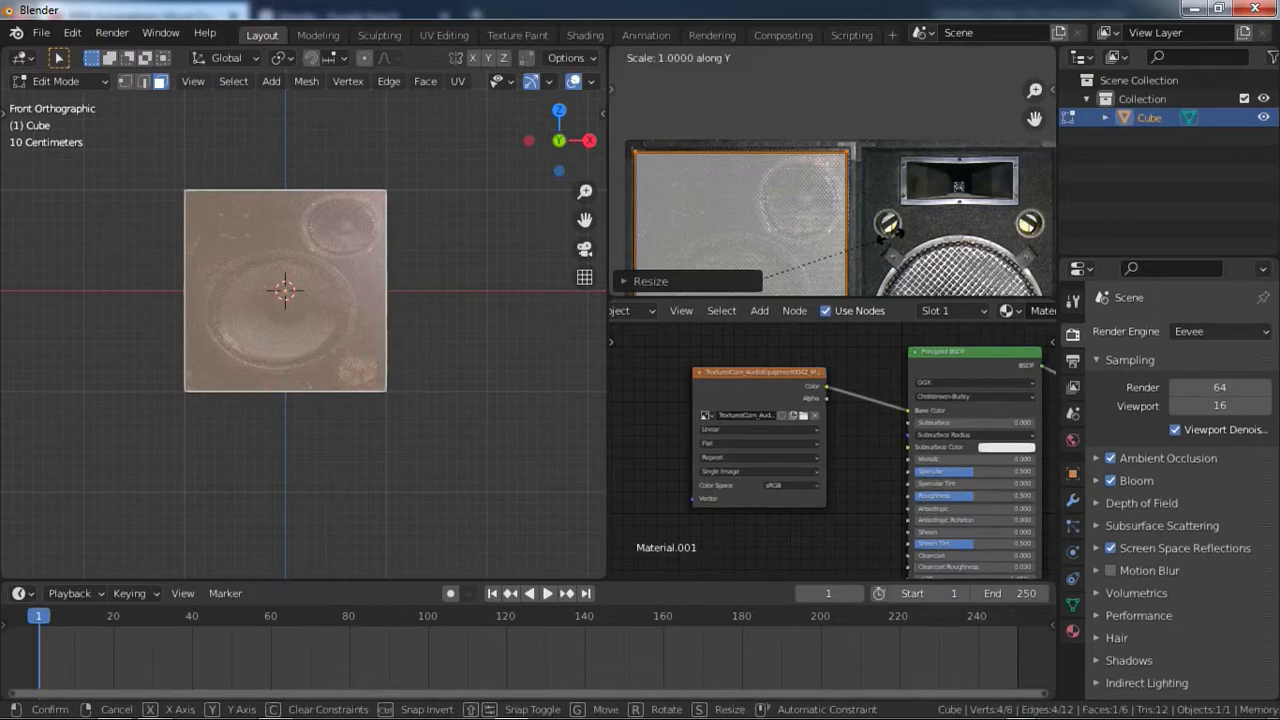
pyautogui.click(903, 237)
pyautogui.press('g')
pyautogui.click(830, 160)
# Examine how the speaker texture fits on the cube's front face and around the UV island's edges.
pyautogui.scroll(2, 830, 160)
pyautogui.scroll(3, 831, 161)
pyautogui.scroll(2, 416, 308)
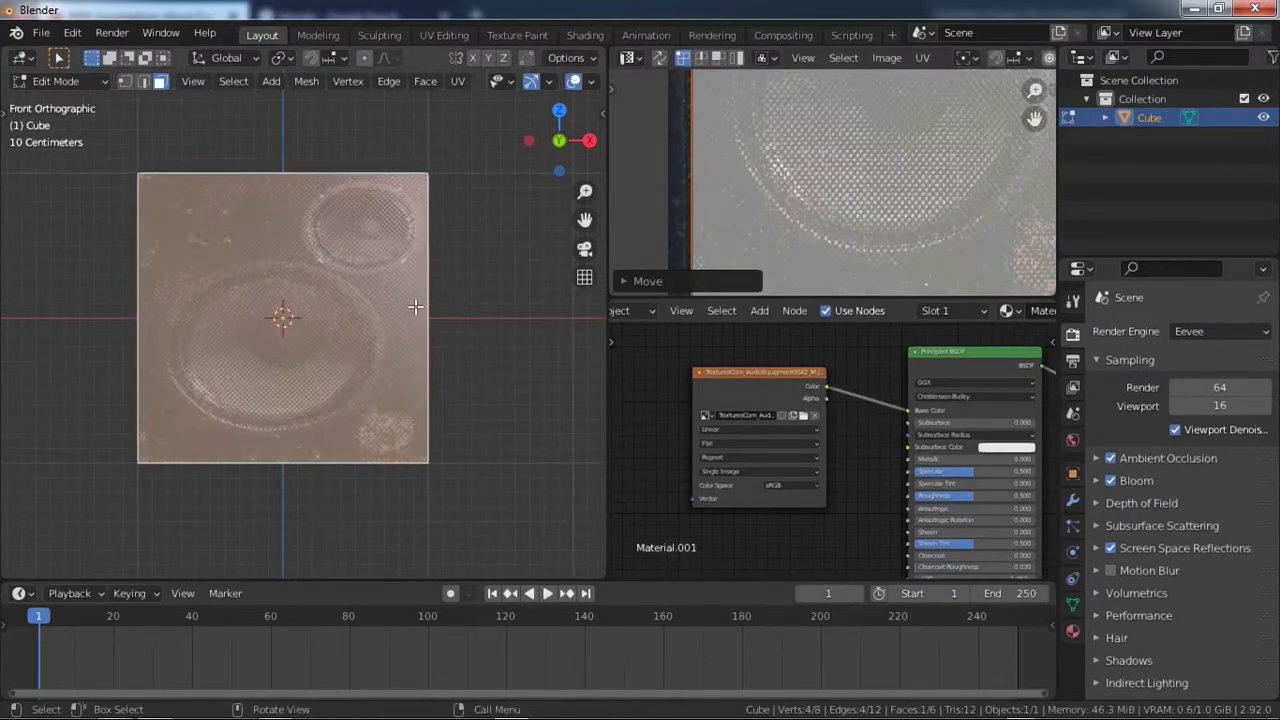
pyautogui.scroll(-3, 423, 290)
pyautogui.scroll(-5, 883, 166)
pyautogui.moveTo(286, 351); pyautogui.dragTo(400, 310, button='middle')
pyautogui.scroll(4, 916, 169)
pyautogui.scroll(-8, 845, 224)
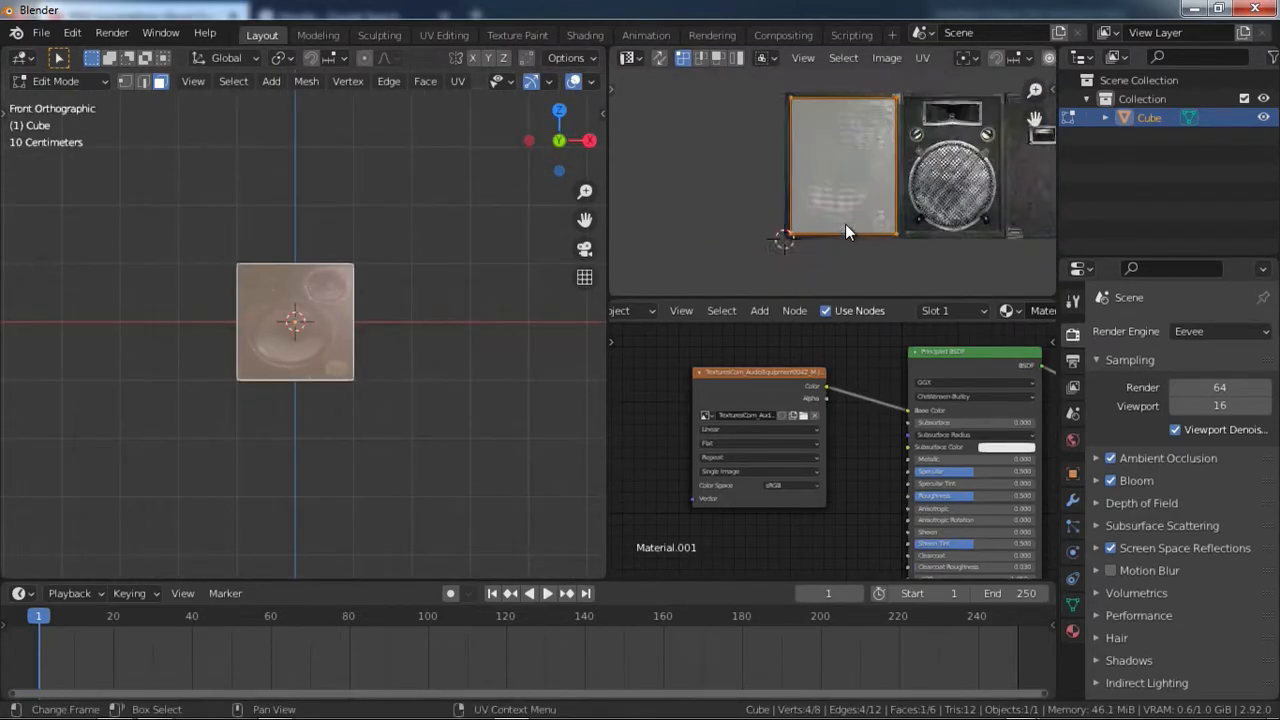
# Scale the UV island up slightly to cover the whole leftmost speaker panel and check the cube in Object Mode.
pyautogui.scroll(3, 862, 167)
pyautogui.press('s')
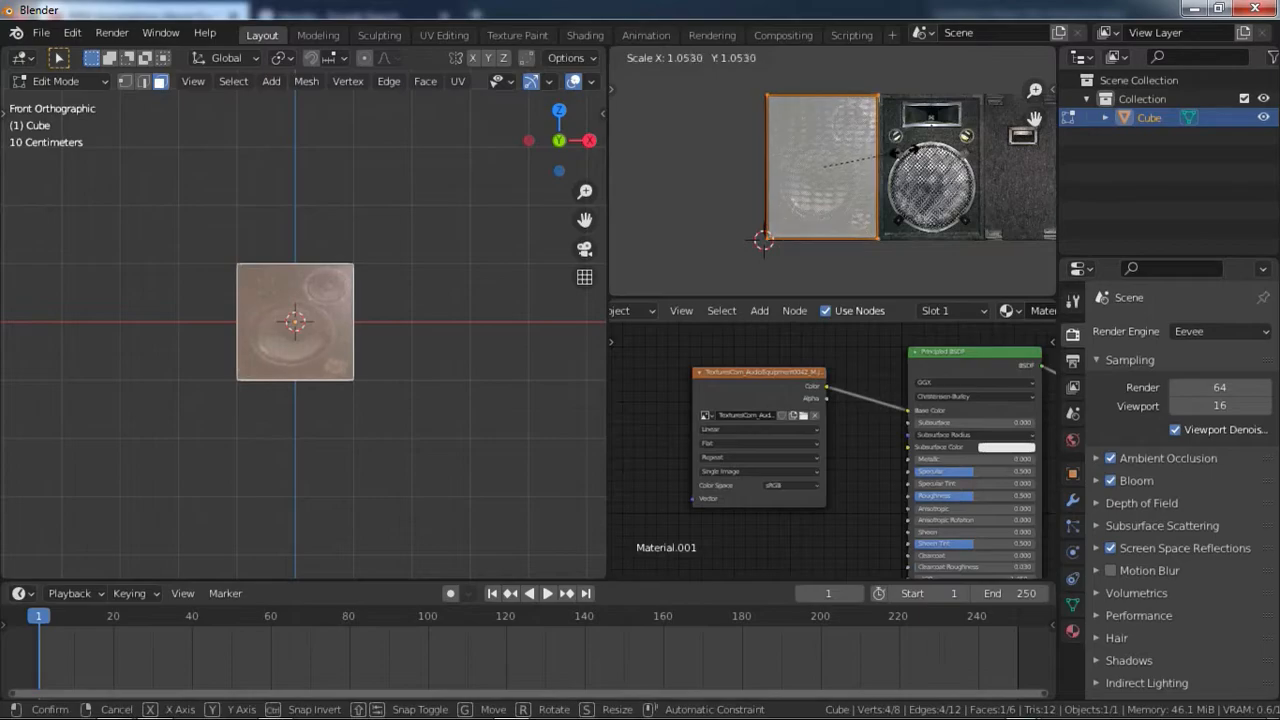
pyautogui.click(925, 160)
pyautogui.scroll(7, 489, 194)
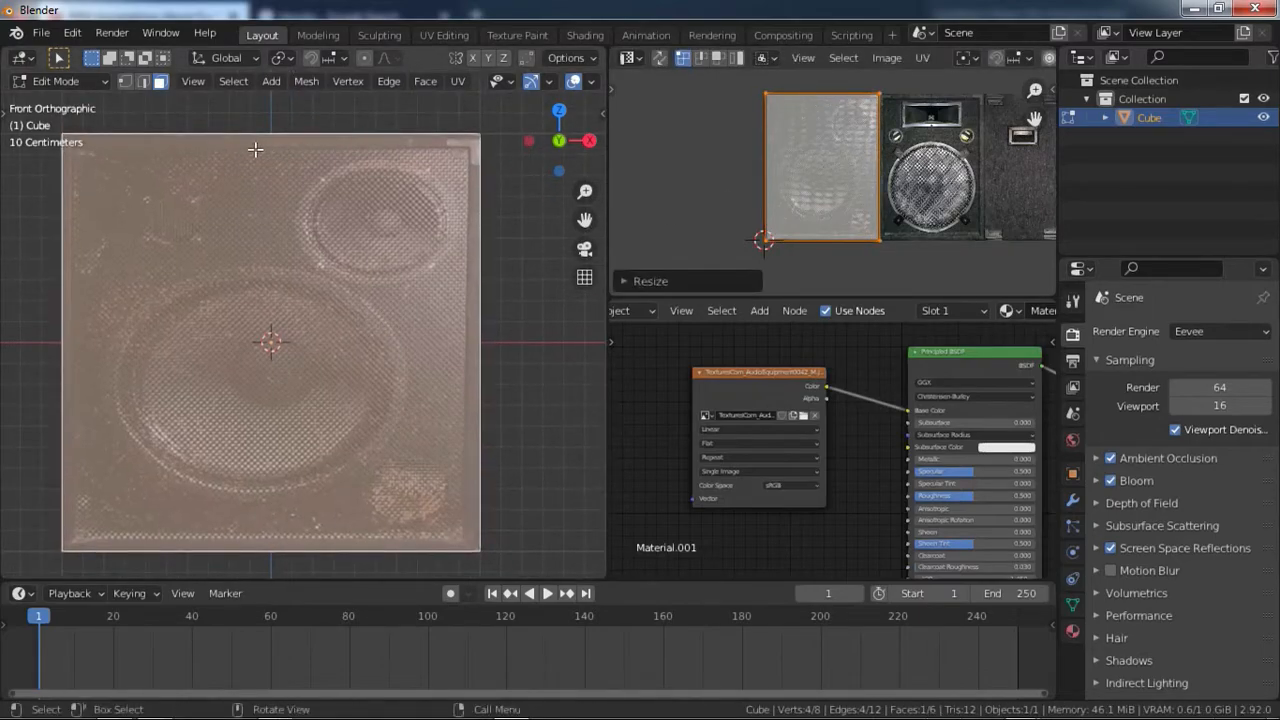
pyautogui.press('Tab')
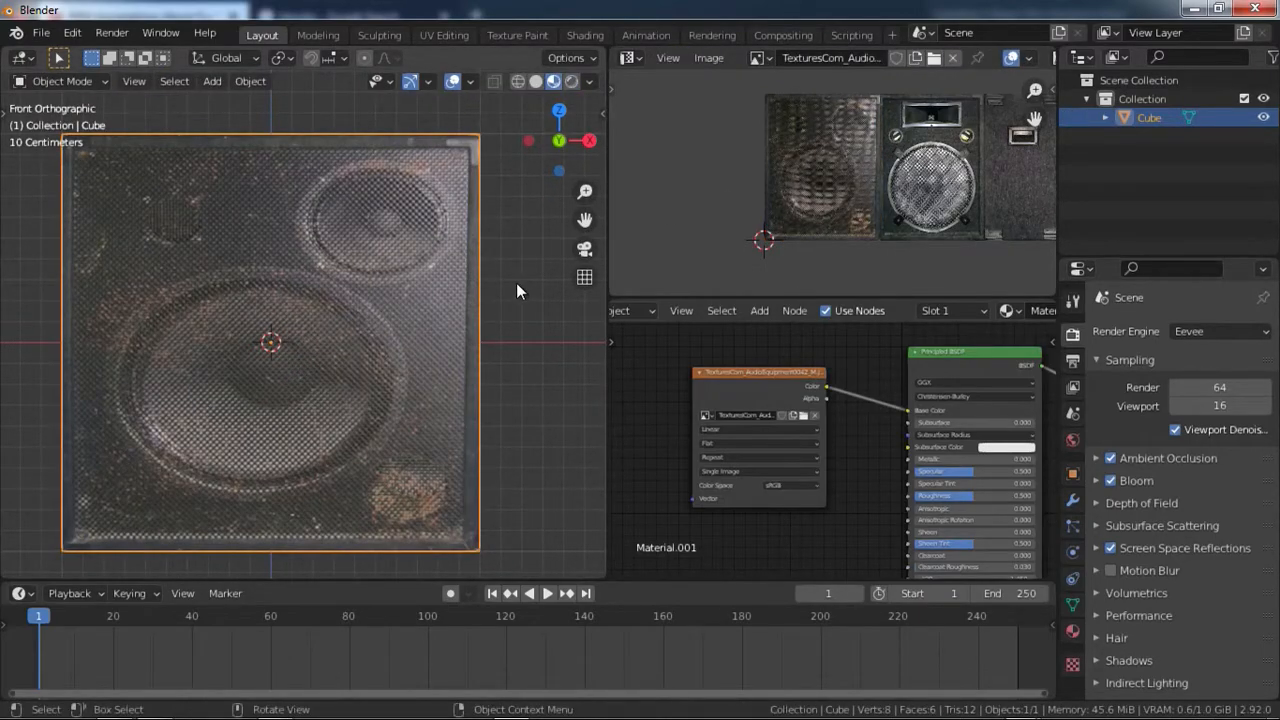
# Nudge the front face's UV island to align with the upper-right corner of the leftmost speaker panel in the texture.
pyautogui.press('Tab')
pyautogui.scroll(2, 850, 191)
pyautogui.press('g')
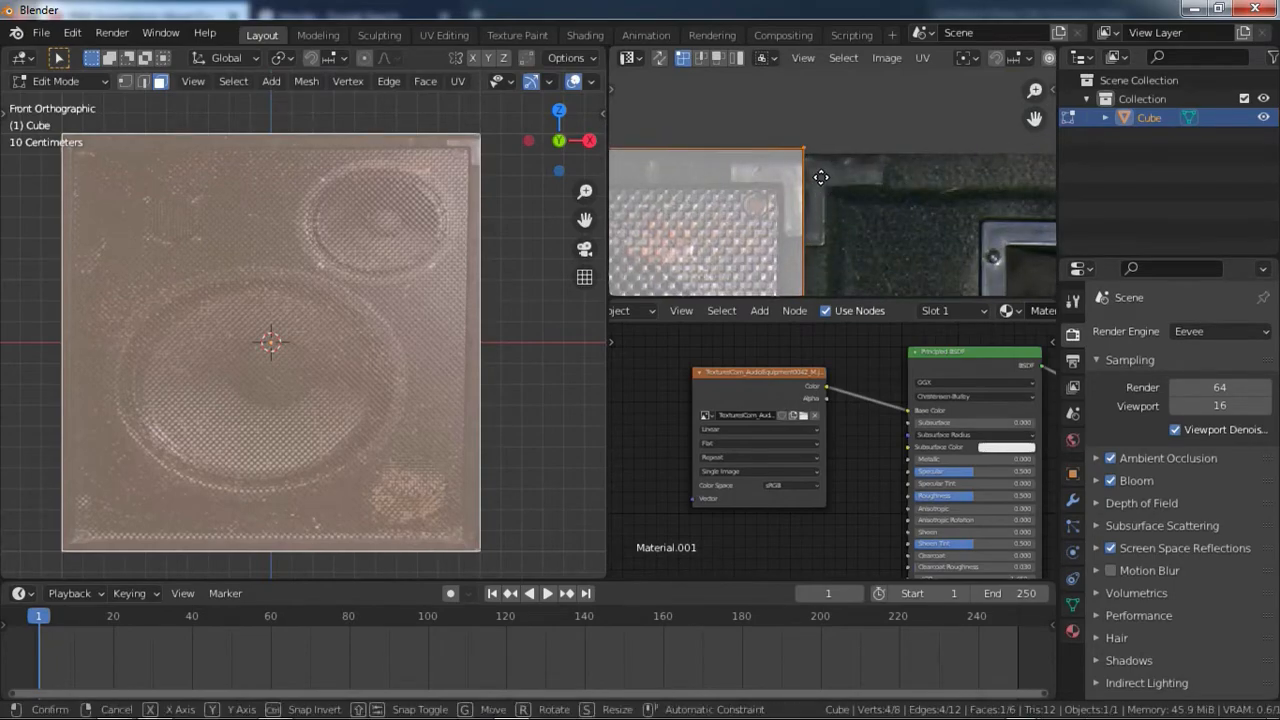
pyautogui.click(815, 234)
pyautogui.scroll(-5, 800, 250)
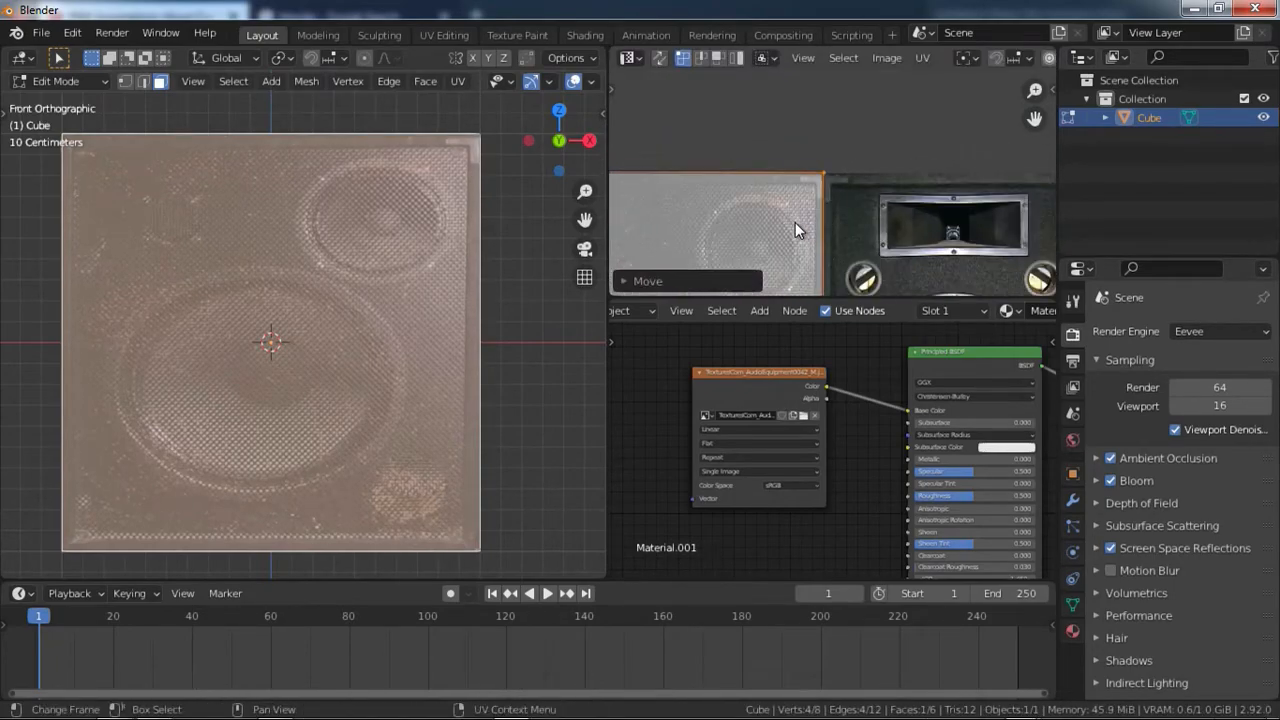
pyautogui.scroll(6, 836, 158)
pyautogui.press('g')
pyautogui.moveTo(841, 191); pyautogui.dragTo(994, 180, button='middle')
pyautogui.click(883, 98)
# Reposition the front face's UV island so its lower-left and upper-left corners sit on the leftmost speaker panel's edges.
pyautogui.press('g')
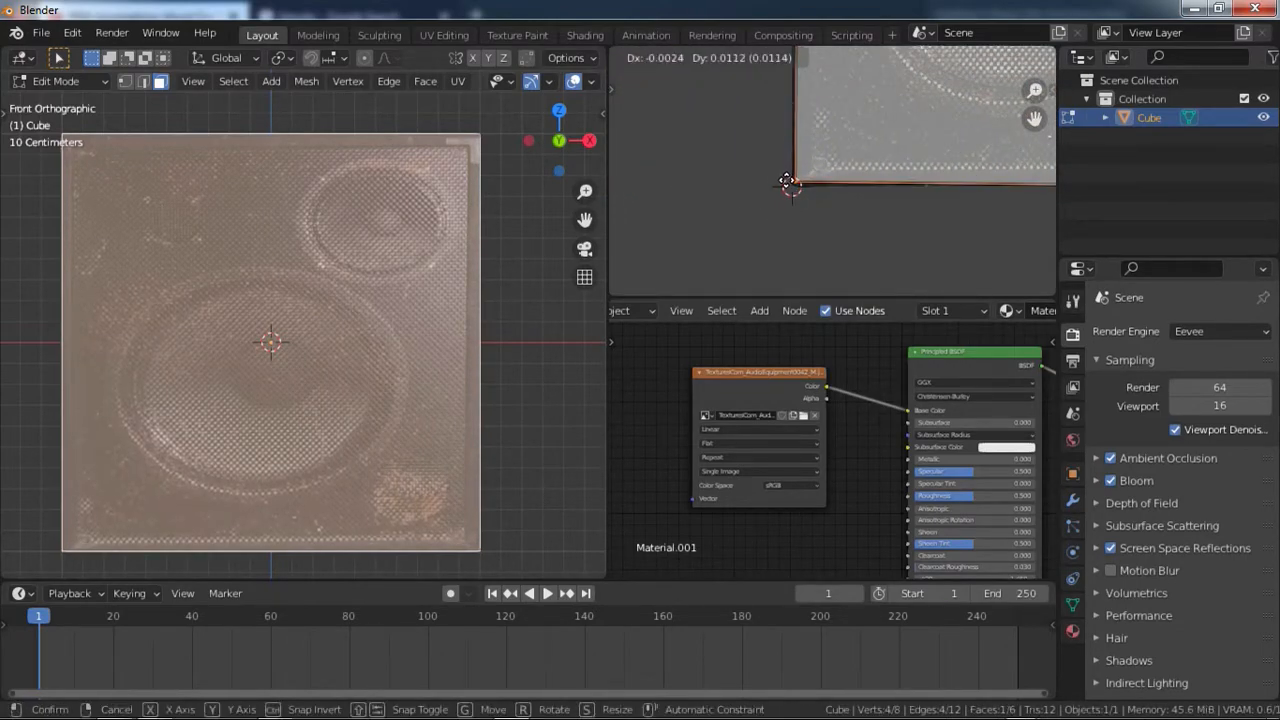
pyautogui.click(787, 182)
pyautogui.moveTo(815, 195); pyautogui.dragTo(833, 221, button='middle')
pyautogui.press('g')
pyautogui.click(806, 184)
pyautogui.scroll(-1, 321, 240)
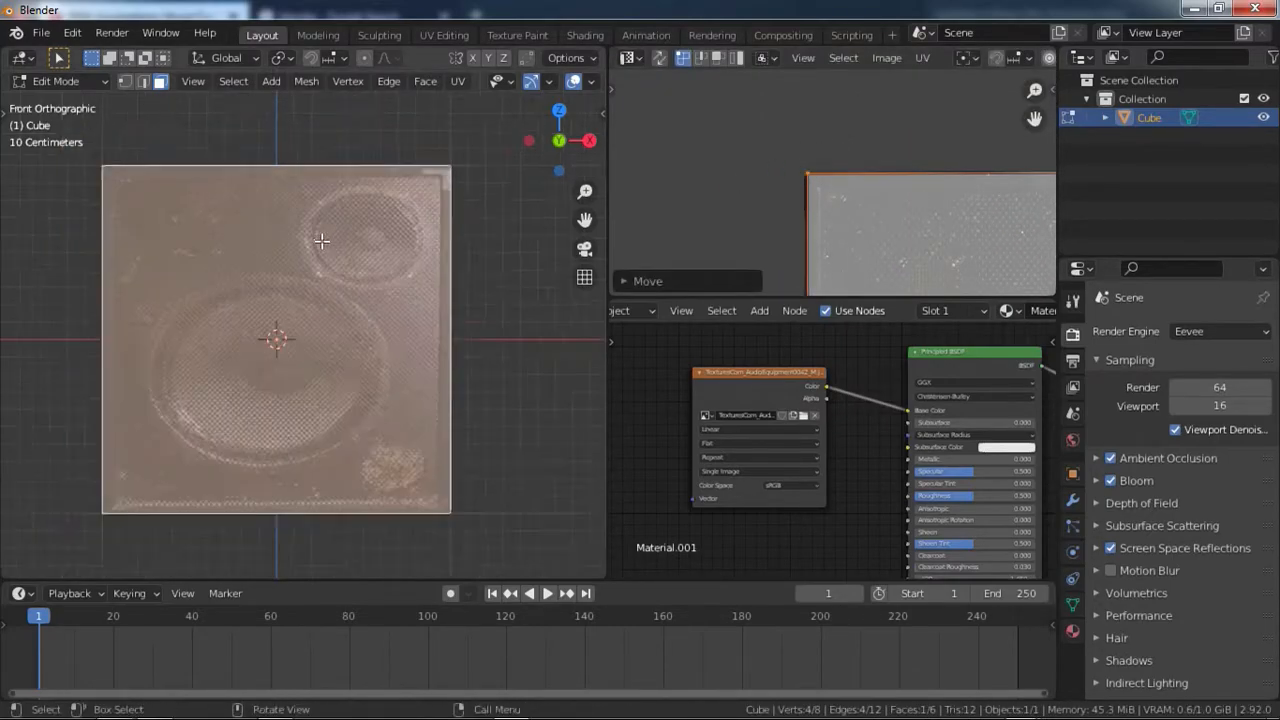
# Stretch the whole cube mesh vertically along Z to correct the flattened speaker cones on the front face.
pyautogui.scroll(1, 405, 290)
pyautogui.press('s')
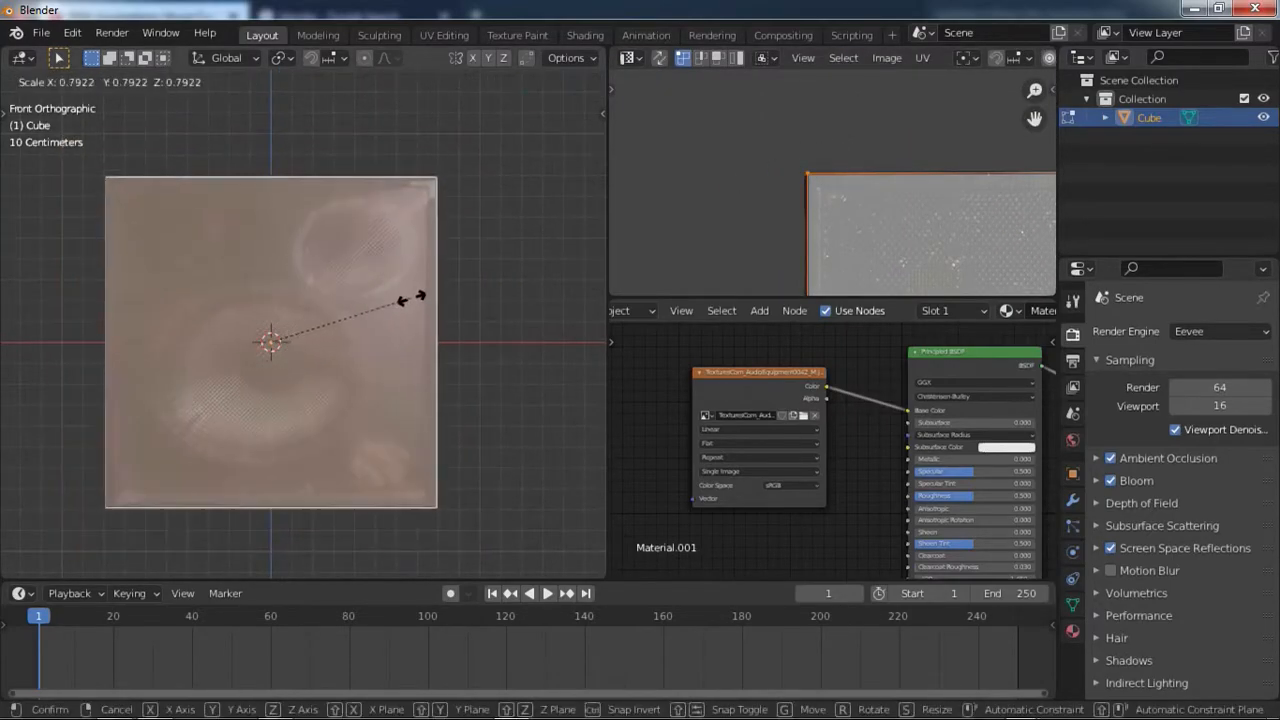
pyautogui.click(484, 274)
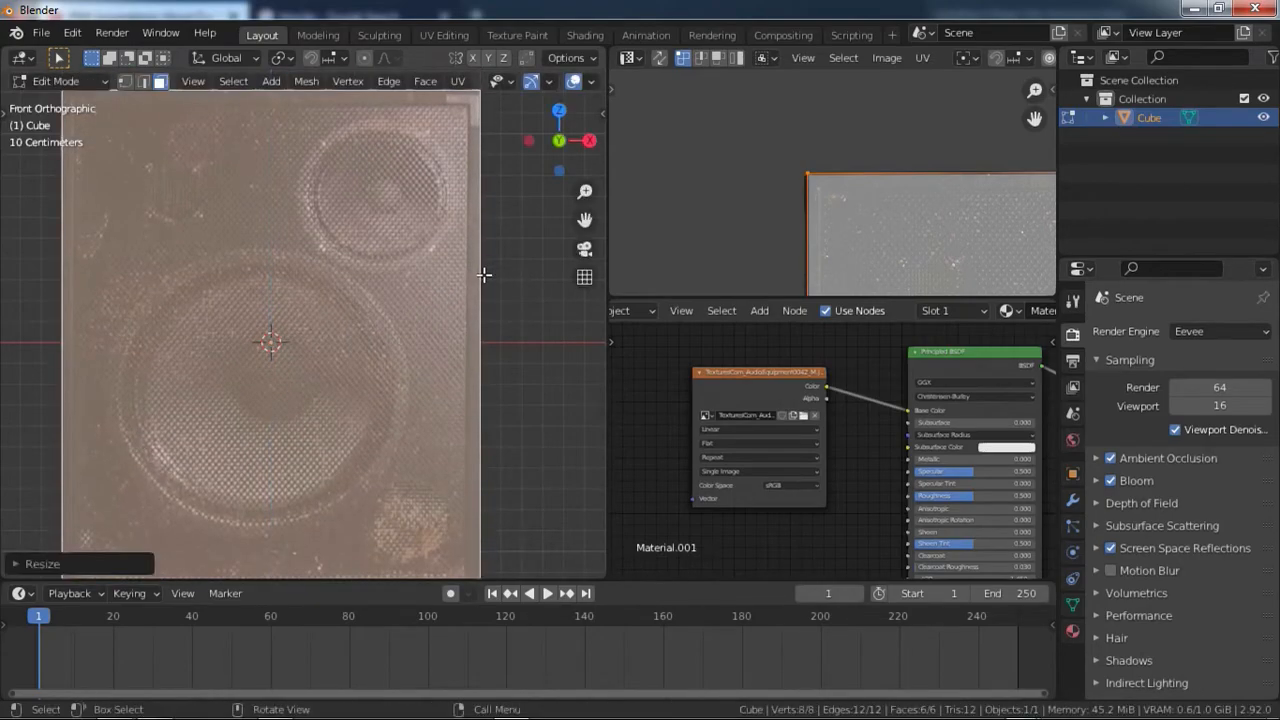
pyautogui.press('Tab')
pyautogui.hotkey('ctrl', 's')
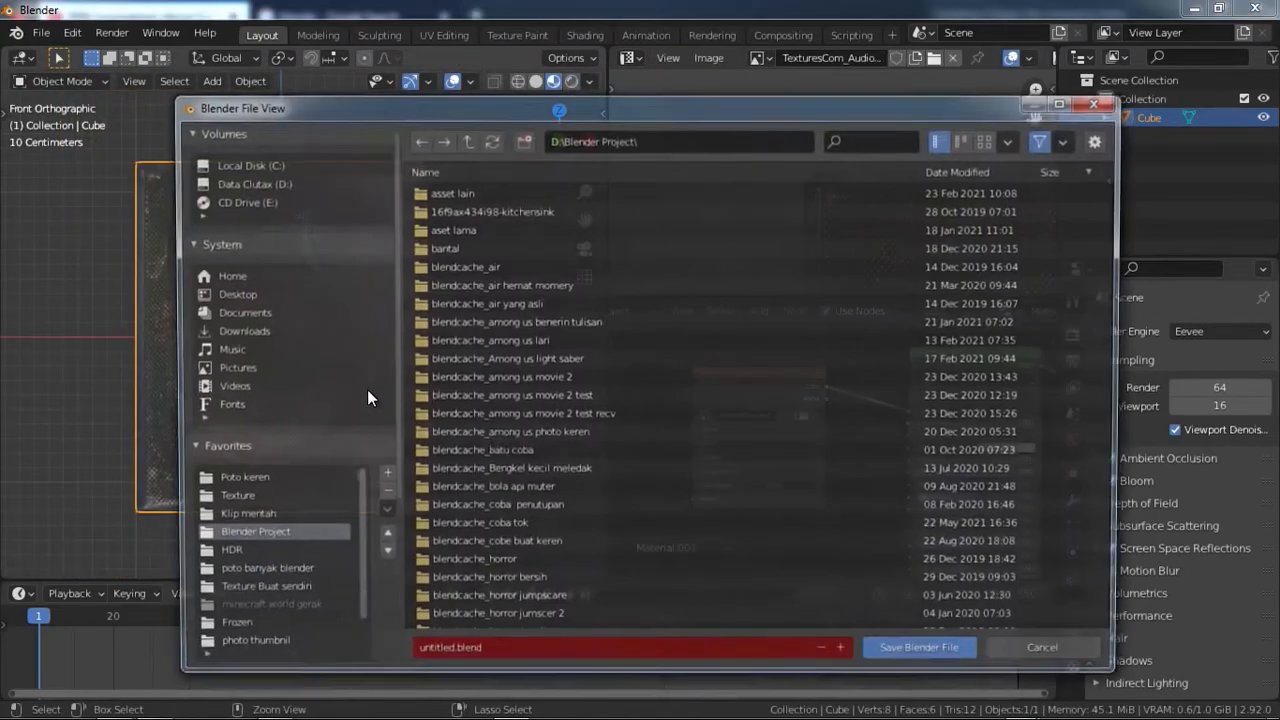
pyautogui.click(1017, 655)
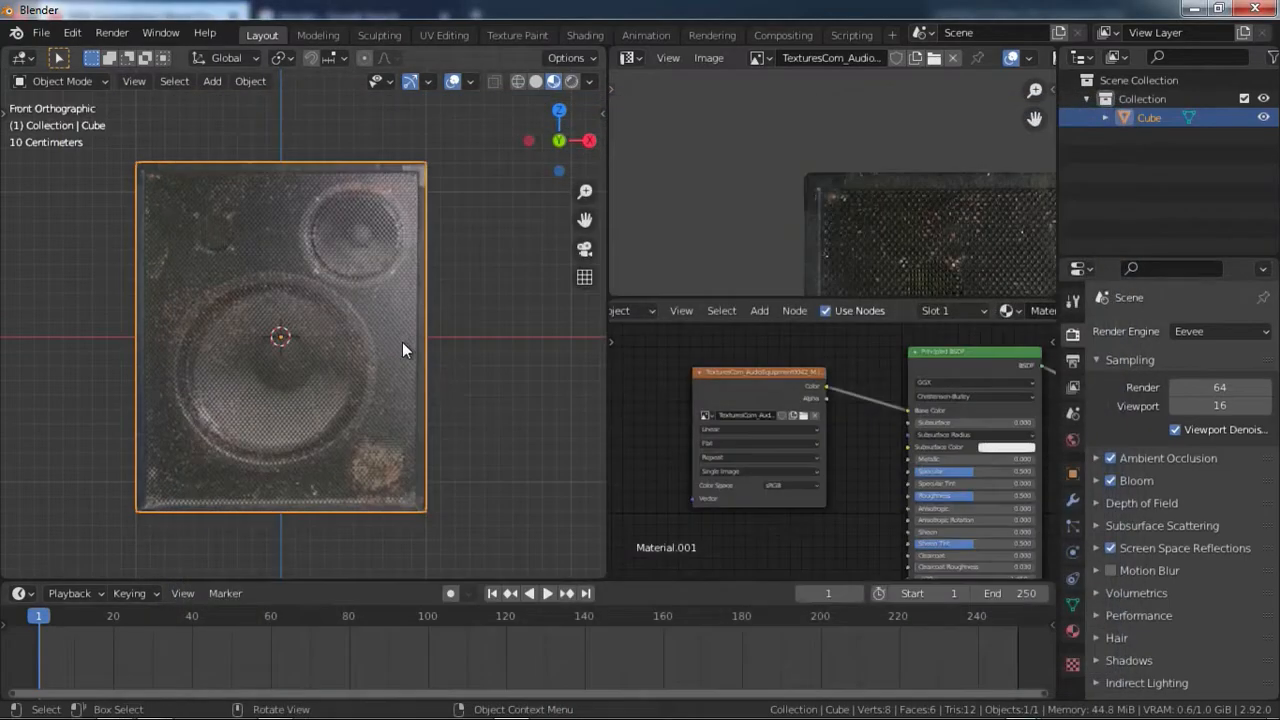
# Stretch the cube object a little more along Z in Object Mode and check its proportions.
pyautogui.moveTo(404, 324); pyautogui.dragTo(410, 350, button='middle')
pyautogui.scroll(-5, 459, 342)
pyautogui.press('s')
pyautogui.press('z')
pyautogui.click(569, 342)
pyautogui.scroll(2, 353, 340)
pyautogui.moveTo(334, 340); pyautogui.dragTo(474, 367, button='middle')
pyautogui.scroll(-4, 474, 367)
# Select the cube's two opposite side faces in Edit Mode.
pyautogui.press('Tab')
pyautogui.moveTo(344, 353); pyautogui.dragTo(304, 352, button='middle')
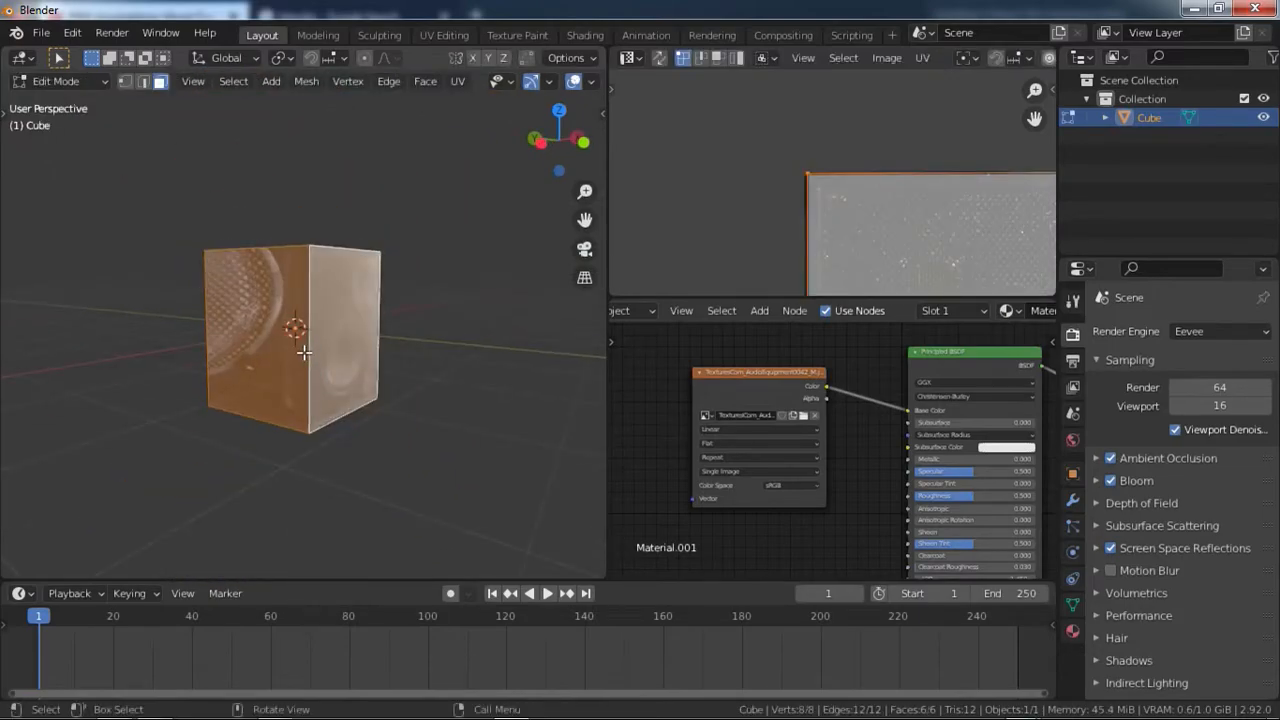
pyautogui.press('KP_3')
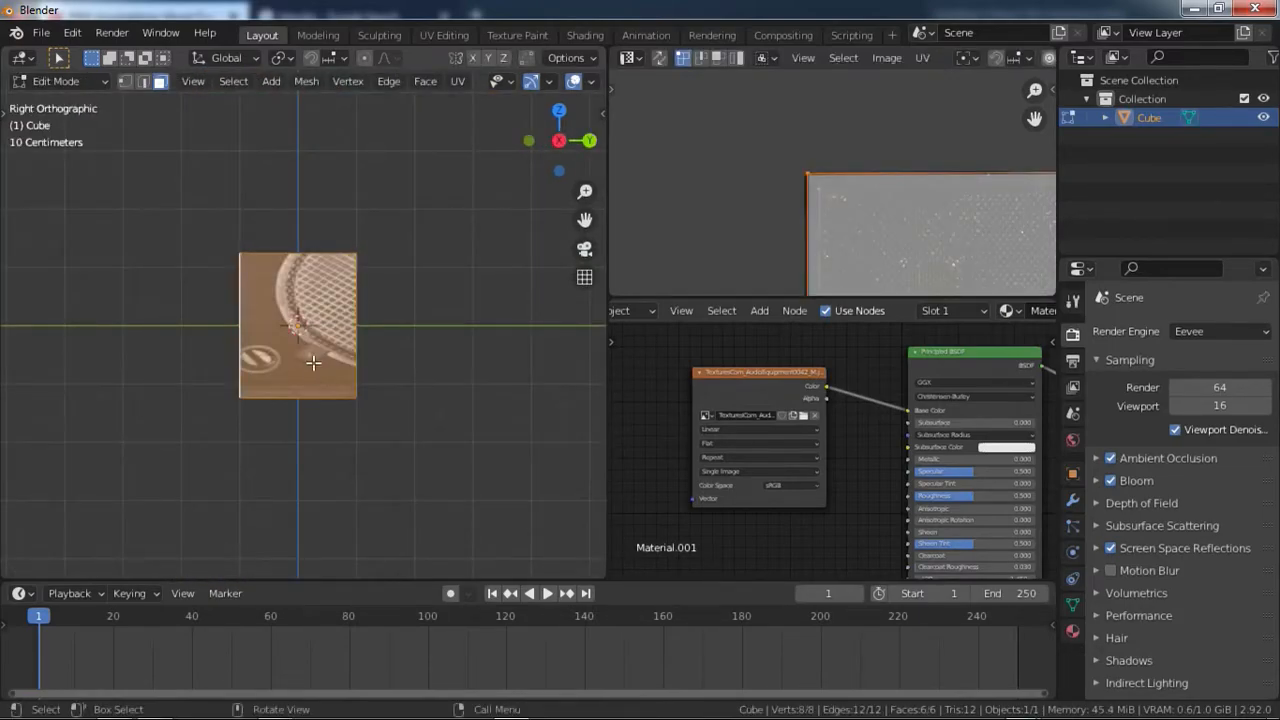
pyautogui.press('`')
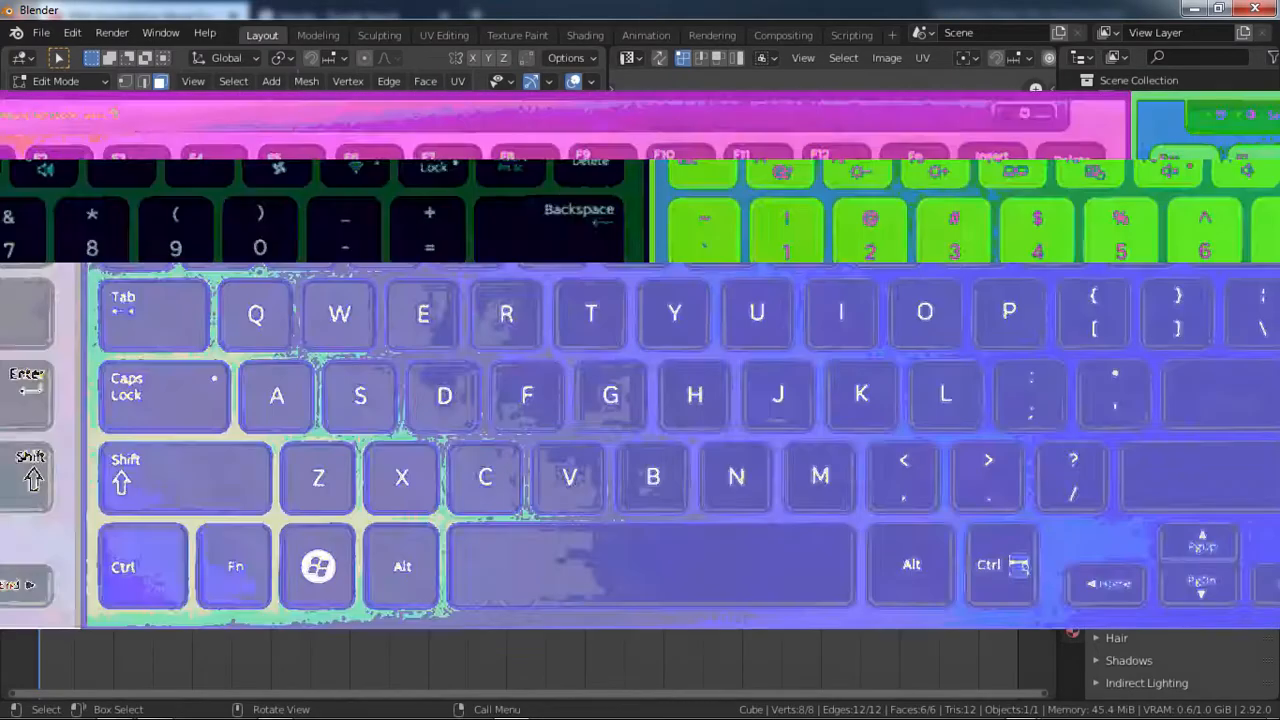
pyautogui.click(466, 313)
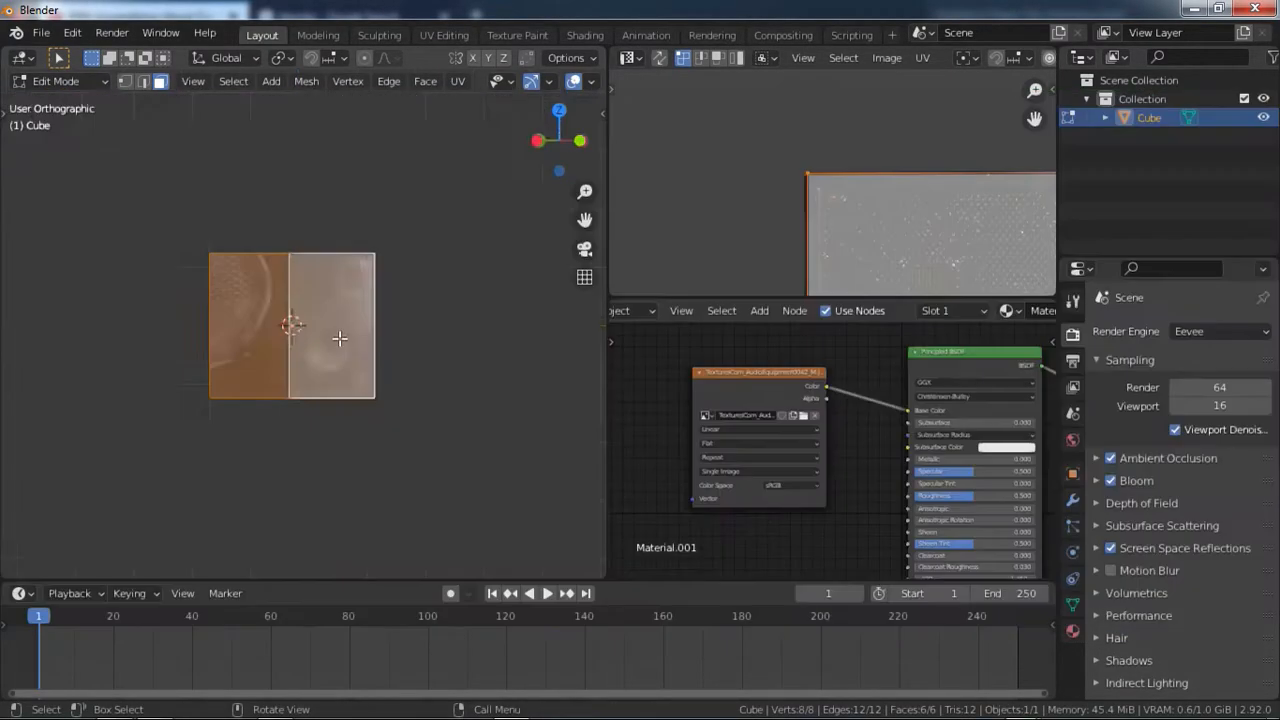
pyautogui.press('KP_3')
pyautogui.scroll(2, 325, 372)
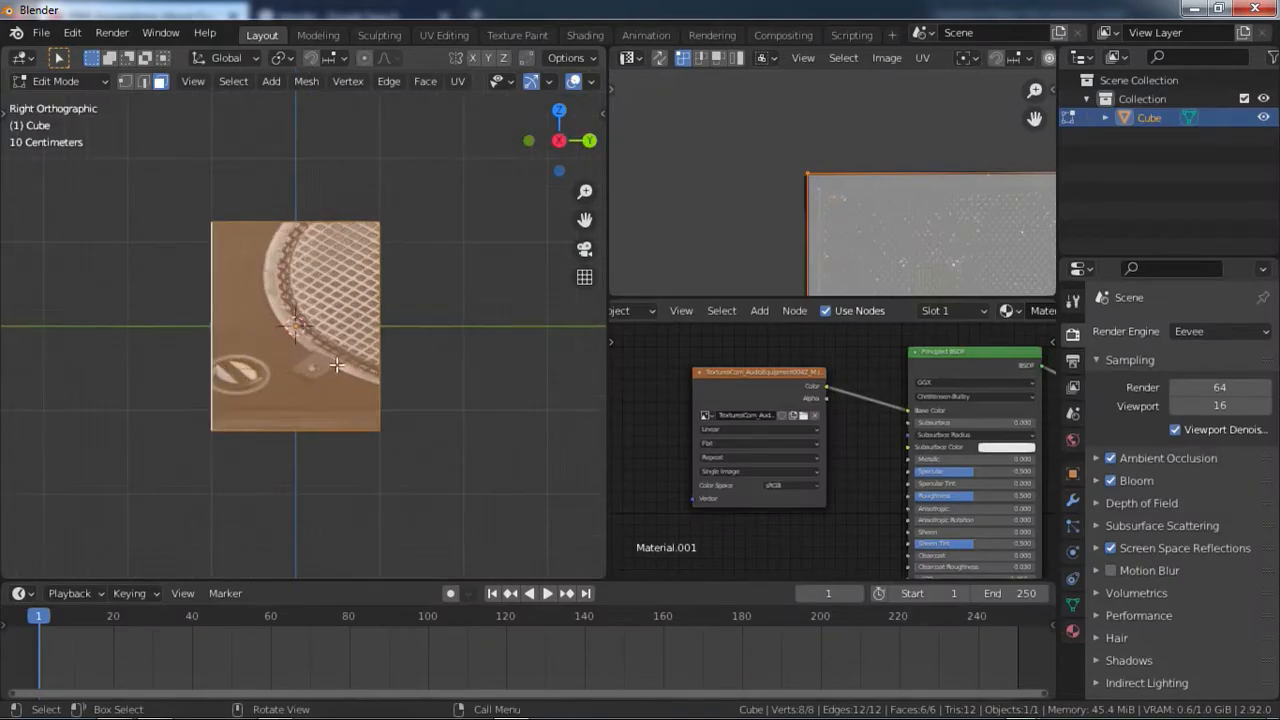
pyautogui.moveTo(330, 350); pyautogui.dragTo(563, 355, button='middle')
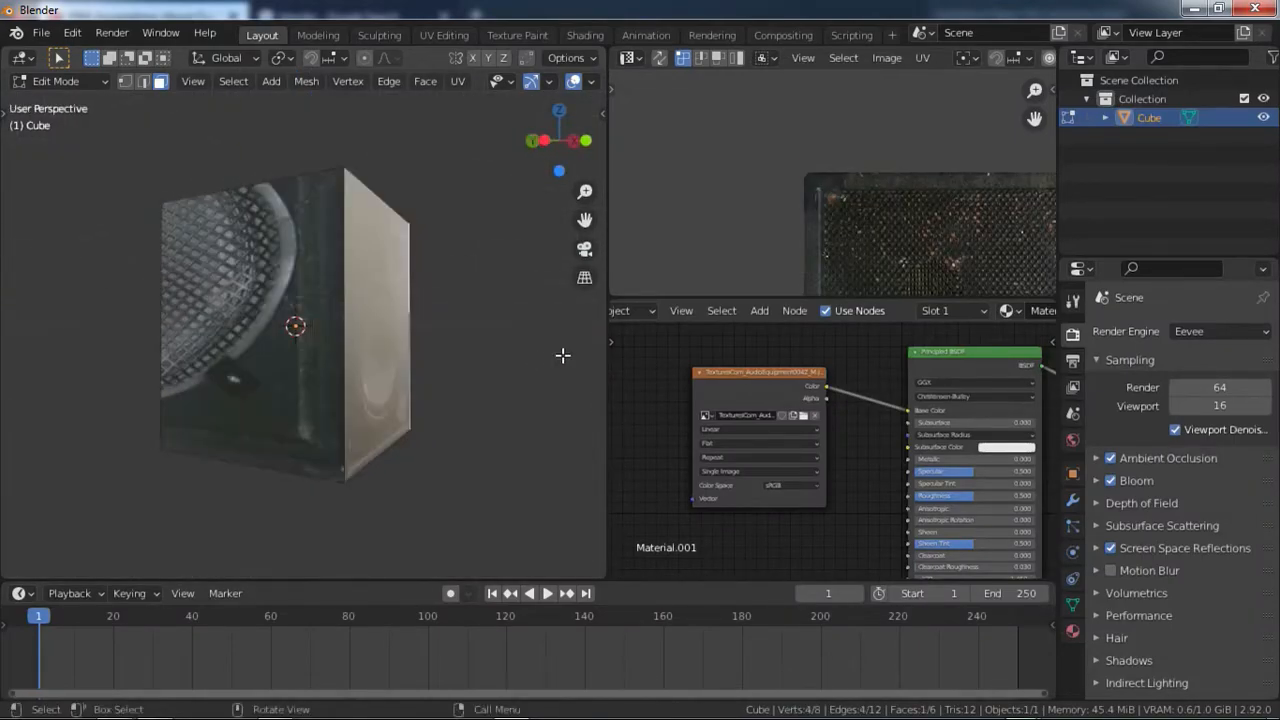
pyautogui.keyDown('shift'); pyautogui.click(312, 318); pyautogui.keyUp('shift')
# Unwrap the two side faces with Project from View in the left orthographic view.
pyautogui.moveTo(397, 369); pyautogui.dragTo(346, 375, button='middle')
pyautogui.press('`')
pyautogui.click(244, 364)
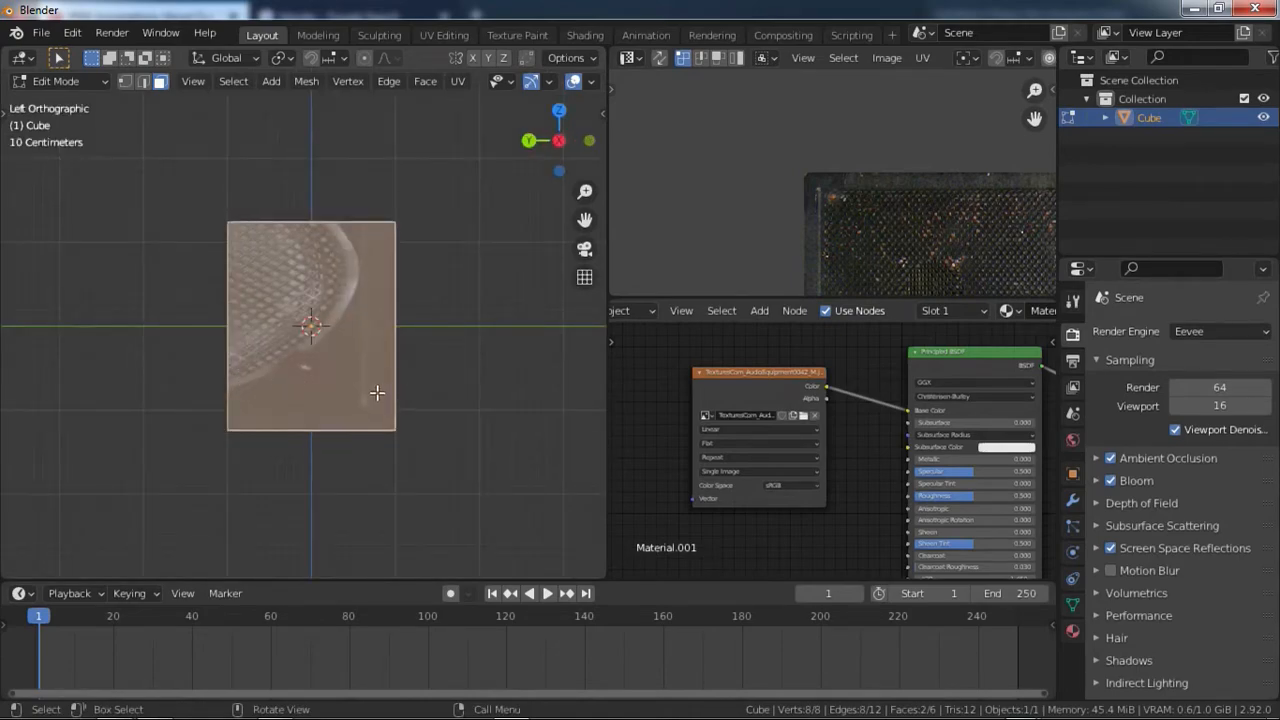
pyautogui.press('u')
pyautogui.click(378, 385)
# Move the side faces' UV island onto the rightmost panel of the texture, just below the handle.
pyautogui.scroll(-2, 386, 377)
pyautogui.moveTo(386, 377); pyautogui.dragTo(300, 400, button='middle')
pyautogui.scroll(-4, 931, 237)
pyautogui.scroll(7, 840, 203)
pyautogui.moveTo(931, 237); pyautogui.dragTo(818, 267, button='middle')
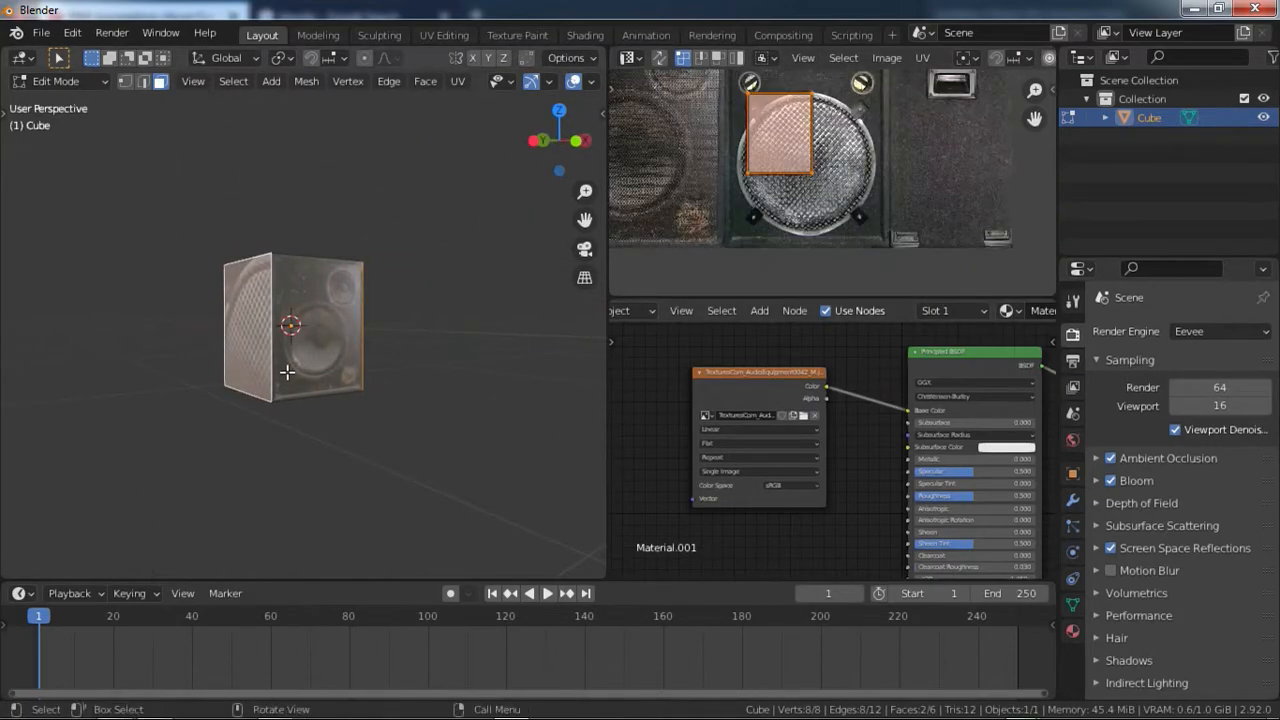
pyautogui.moveTo(286, 371); pyautogui.dragTo(380, 372, button='middle')
pyautogui.scroll(2, 380, 372)
pyautogui.moveTo(818, 167); pyautogui.dragTo(988, 158)
pyautogui.moveTo(988, 158); pyautogui.dragTo(912, 205, button='middle')
pyautogui.scroll(-3, 920, 221)
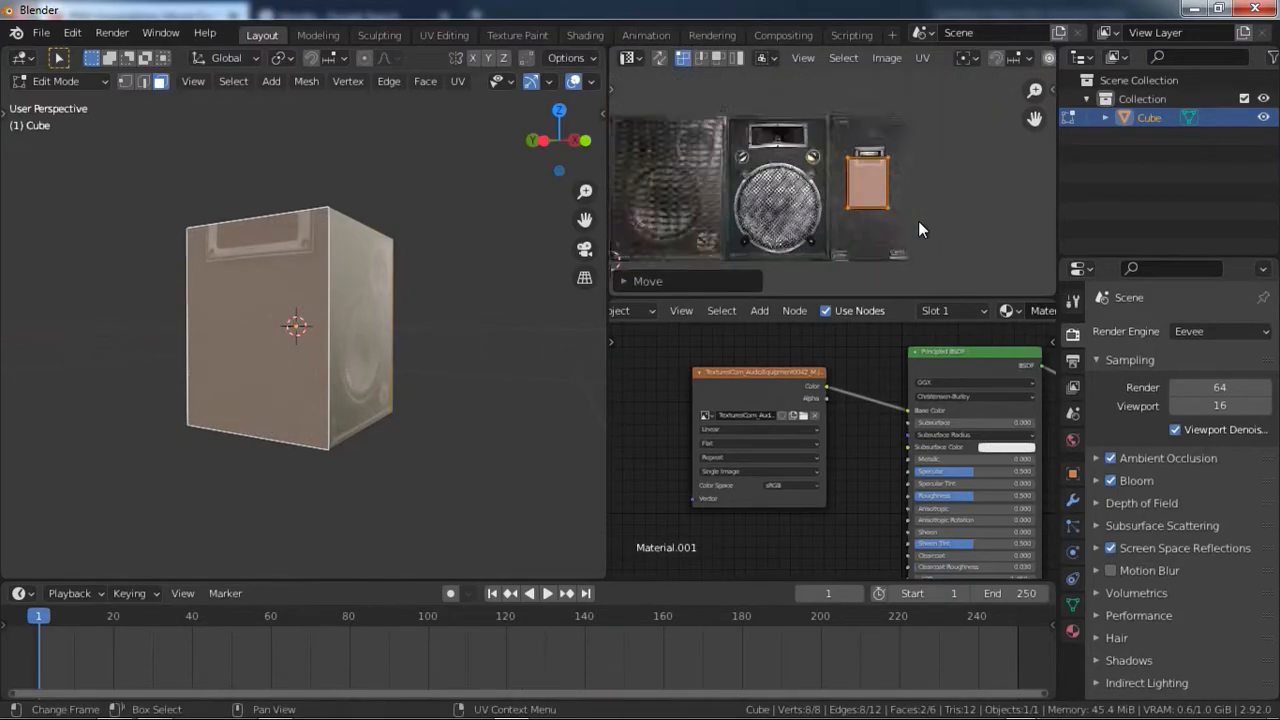
# Scale the side faces' UV island up to the rightmost panel's width and reposition it over the panel.
pyautogui.press('s')
pyautogui.click(971, 226)
pyautogui.scroll(1, 970, 222)
pyautogui.press('g')
pyautogui.click(938, 192)
# Stretch the side faces' UV island along Y to match the rightmost panel's height.
pyautogui.press('s')
pyautogui.press('y')
pyautogui.click(950, 214)
pyautogui.scroll(5, 850, 155)
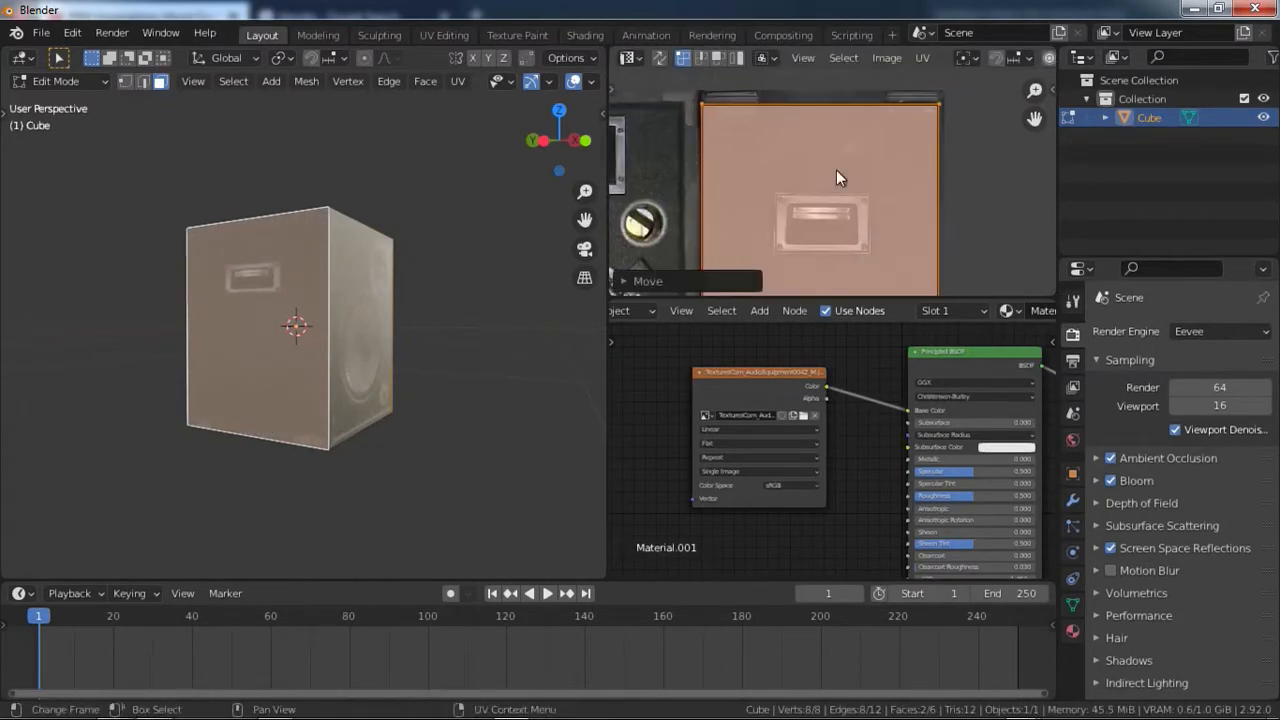
pyautogui.press('s')
pyautogui.press('y')
pyautogui.click(872, 250)
# Nudge the side faces' UV island to line up with the rightmost panel's lower corners.
pyautogui.moveTo(872, 270); pyautogui.dragTo(865, 183, button='middle')
pyautogui.scroll(2, 890, 245)
pyautogui.moveTo(948, 236); pyautogui.dragTo(872, 212, button='middle')
pyautogui.press('g')
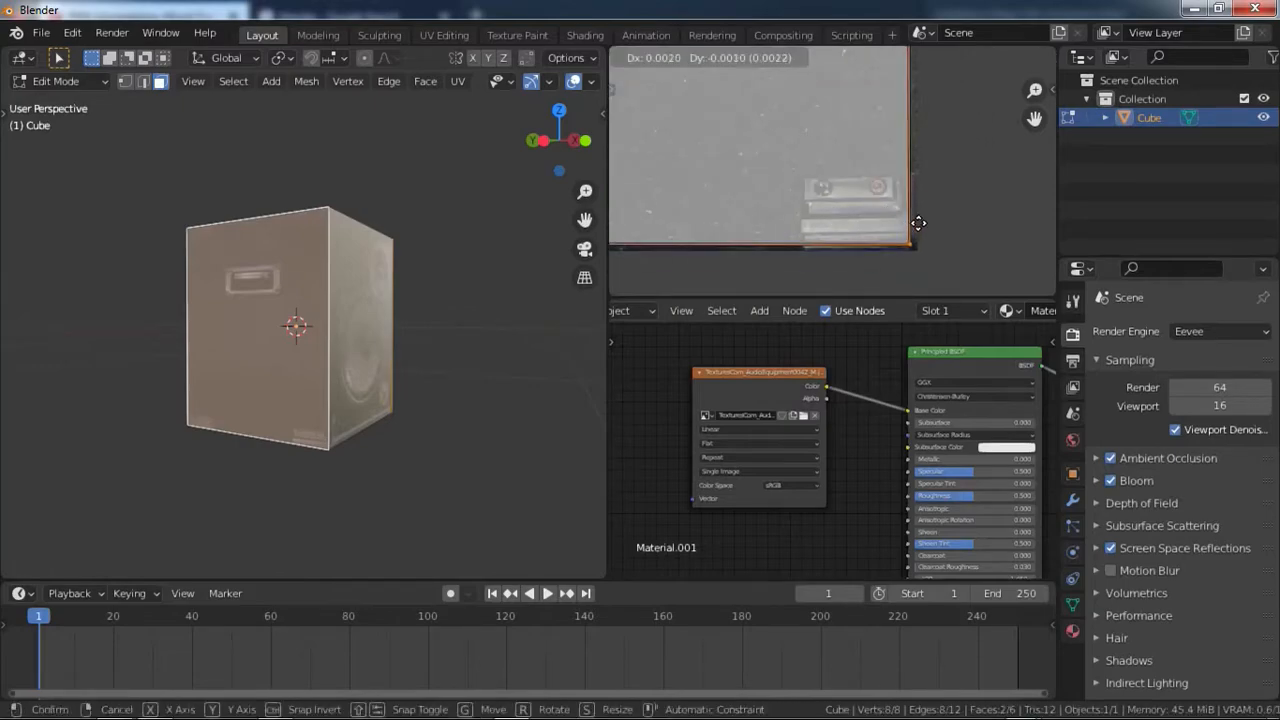
pyautogui.click(946, 239)
pyautogui.moveTo(946, 239); pyautogui.dragTo(1180, 194, button='middle')
pyautogui.press('g')
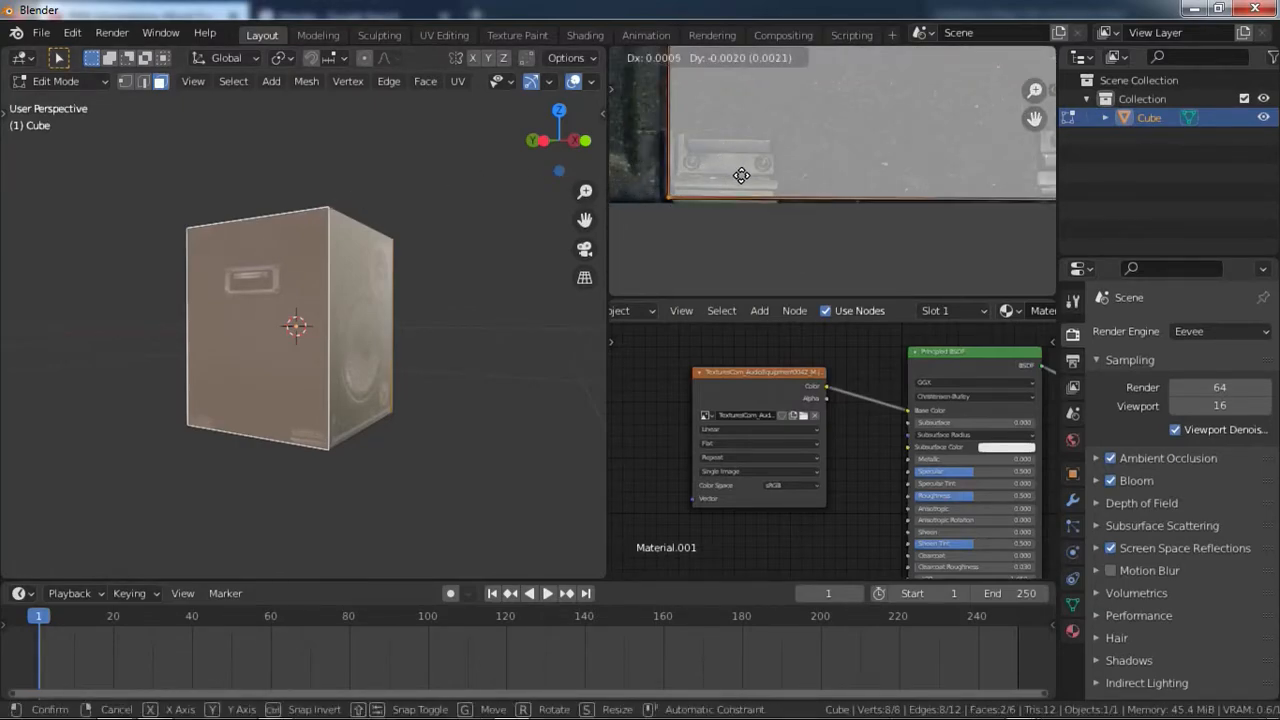
pyautogui.click(686, 194)
# Align the side faces' UV island with the rightmost panel's upper edge and check the textured side in Object Mode.
pyautogui.moveTo(686, 194); pyautogui.dragTo(847, 153, button='middle')
pyautogui.moveTo(800, 262); pyautogui.dragTo(797, 131, button='middle')
pyautogui.press('g')
pyautogui.click(797, 131)
pyautogui.press('Tab')
pyautogui.moveTo(335, 277); pyautogui.dragTo(408, 277, button='middle')
pyautogui.press('Tab')
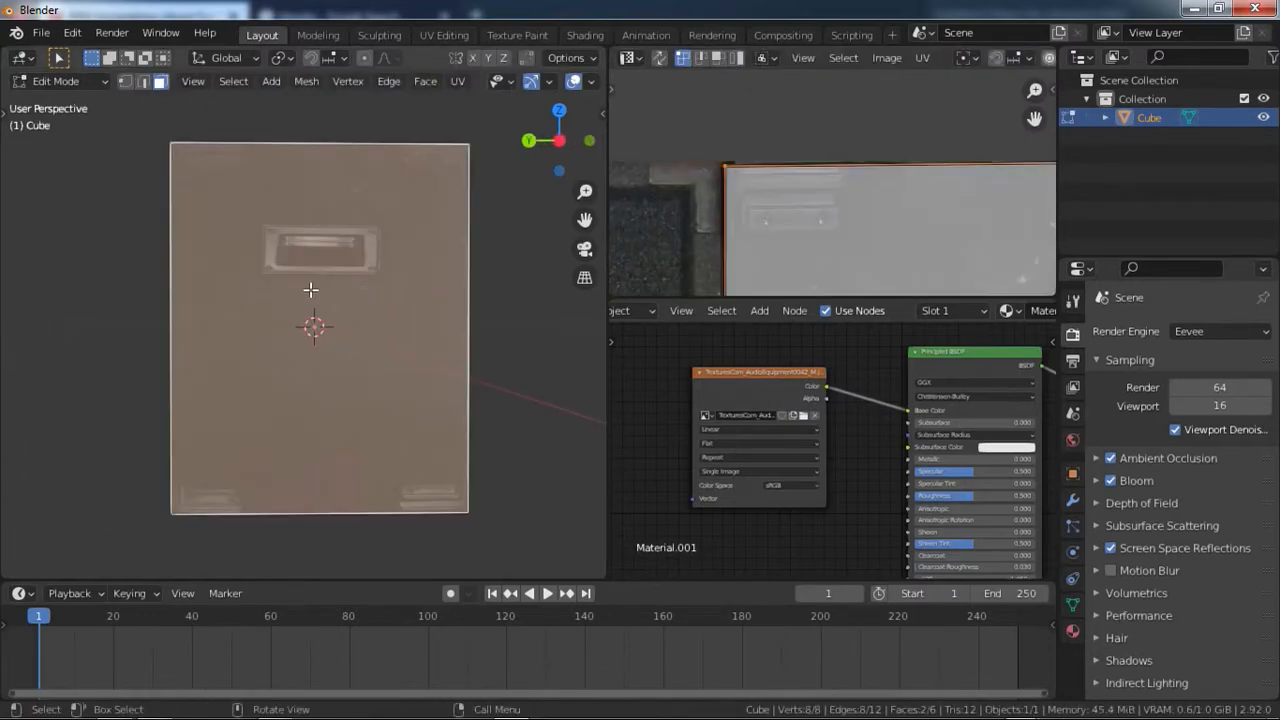
pyautogui.scroll(3, 320, 288)
pyautogui.scroll(-3, 337, 291)
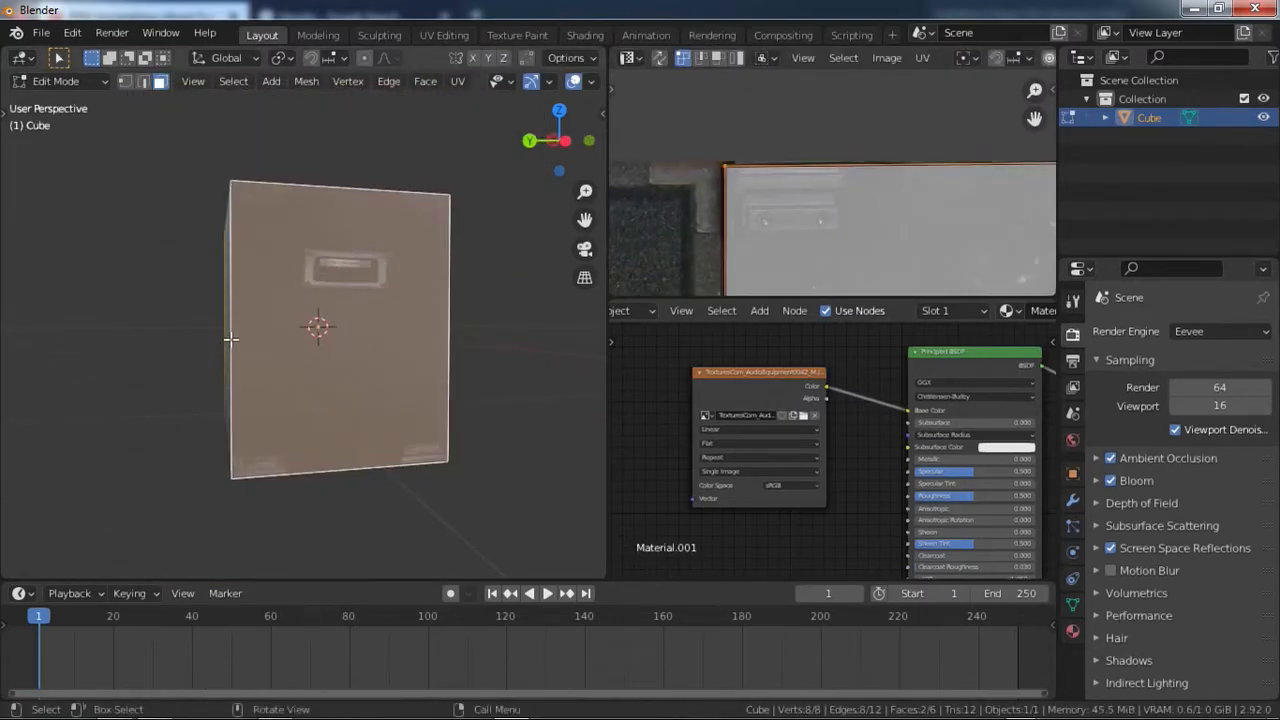
# Select the entire cube mesh and scale it down along the global Y axis to reduce its depth.
pyautogui.moveTo(222, 345); pyautogui.dragTo(234, 337, button='middle')
pyautogui.hotkey('alt', 'a')
pyautogui.press('a')
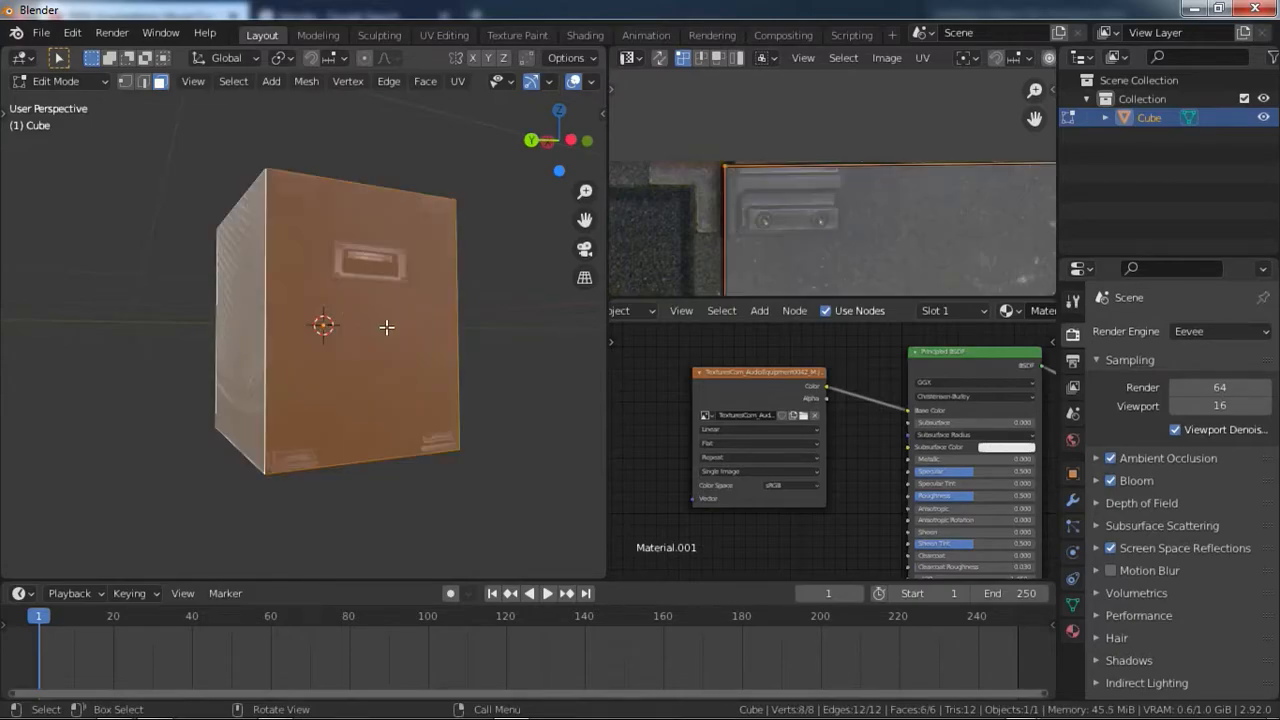
pyautogui.press('s')
pyautogui.press('y')
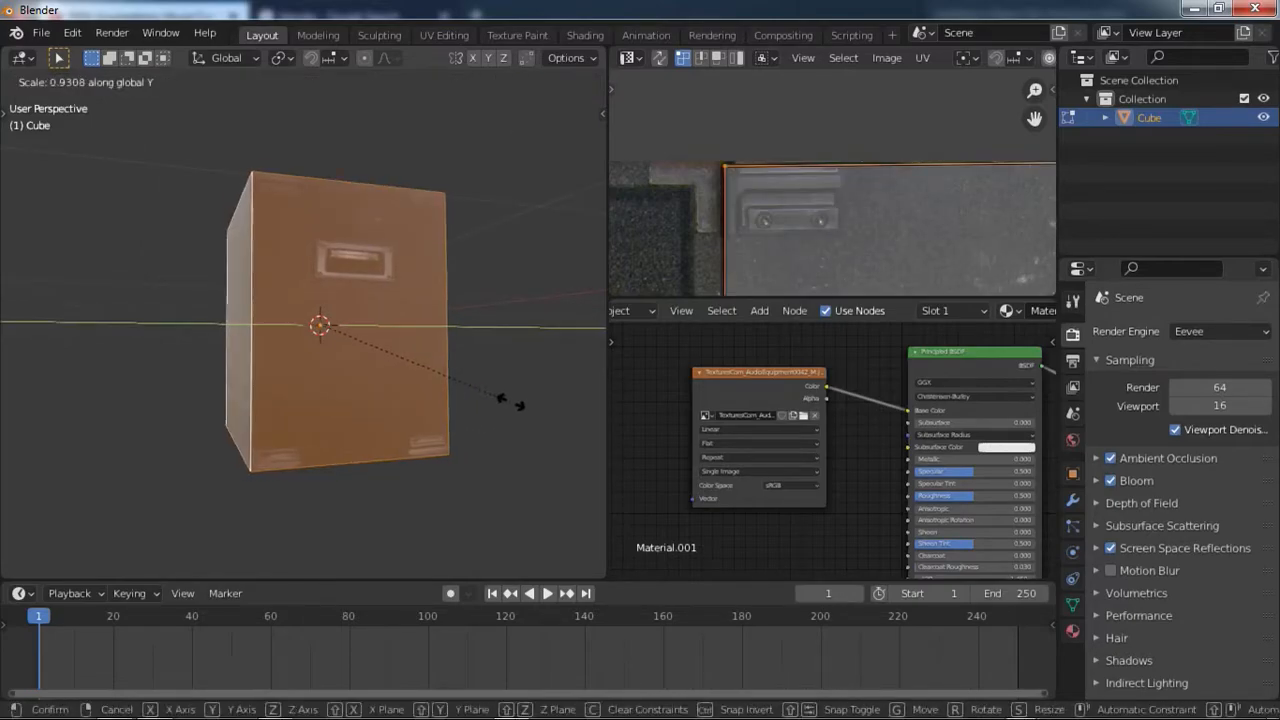
pyautogui.click(468, 361)
# Select only the cube's top face and look at where its UV island lies on the texture.
pyautogui.moveTo(469, 360); pyautogui.dragTo(402, 444, button='middle')
pyautogui.click(322, 288)
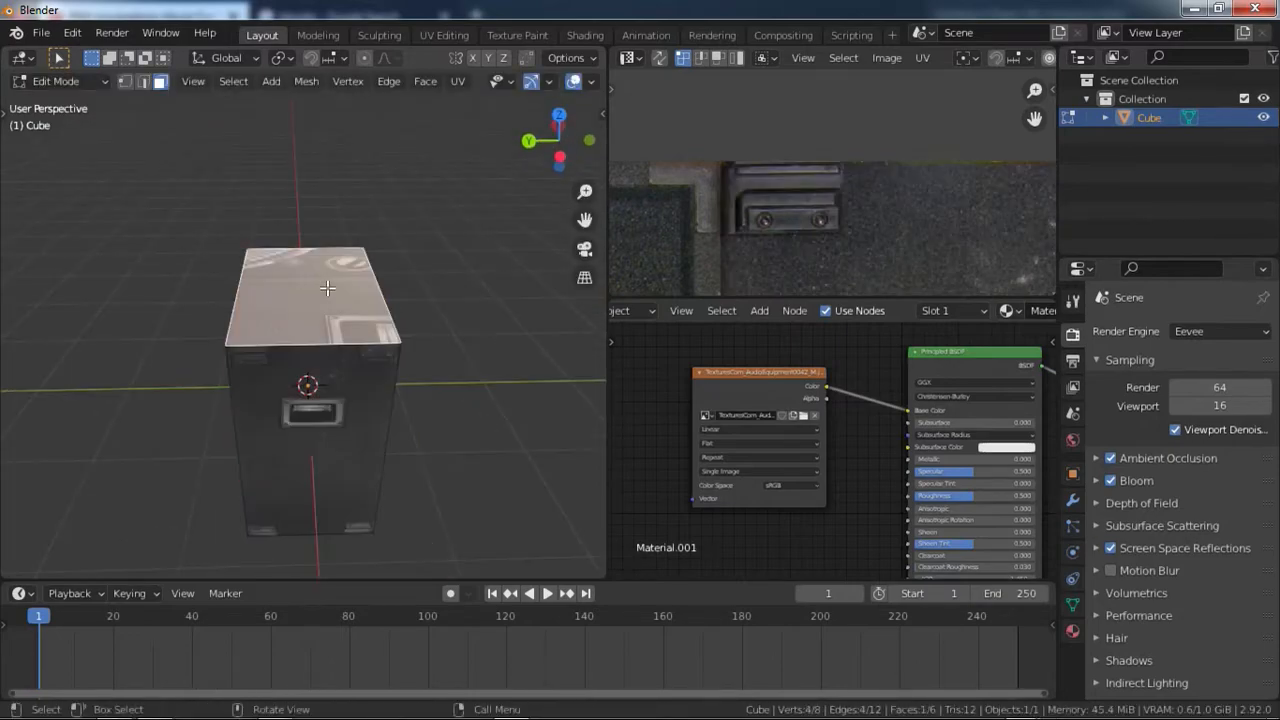
pyautogui.scroll(-4, 414, 350)
pyautogui.moveTo(414, 350); pyautogui.dragTo(450, 340, button='middle')
pyautogui.scroll(-5, 840, 270)
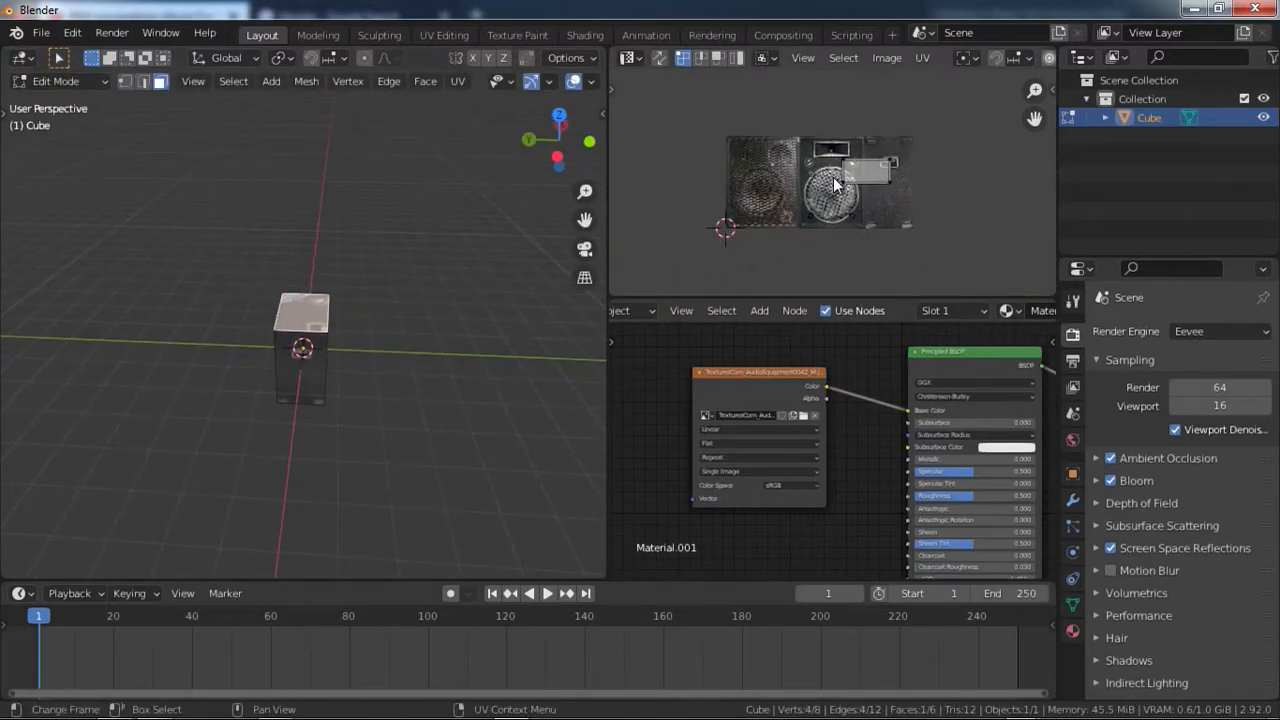
pyautogui.scroll(2, 886, 207)
pyautogui.moveTo(325, 500); pyautogui.dragTo(423, 366, button='middle')
pyautogui.scroll(4, 251, 383)
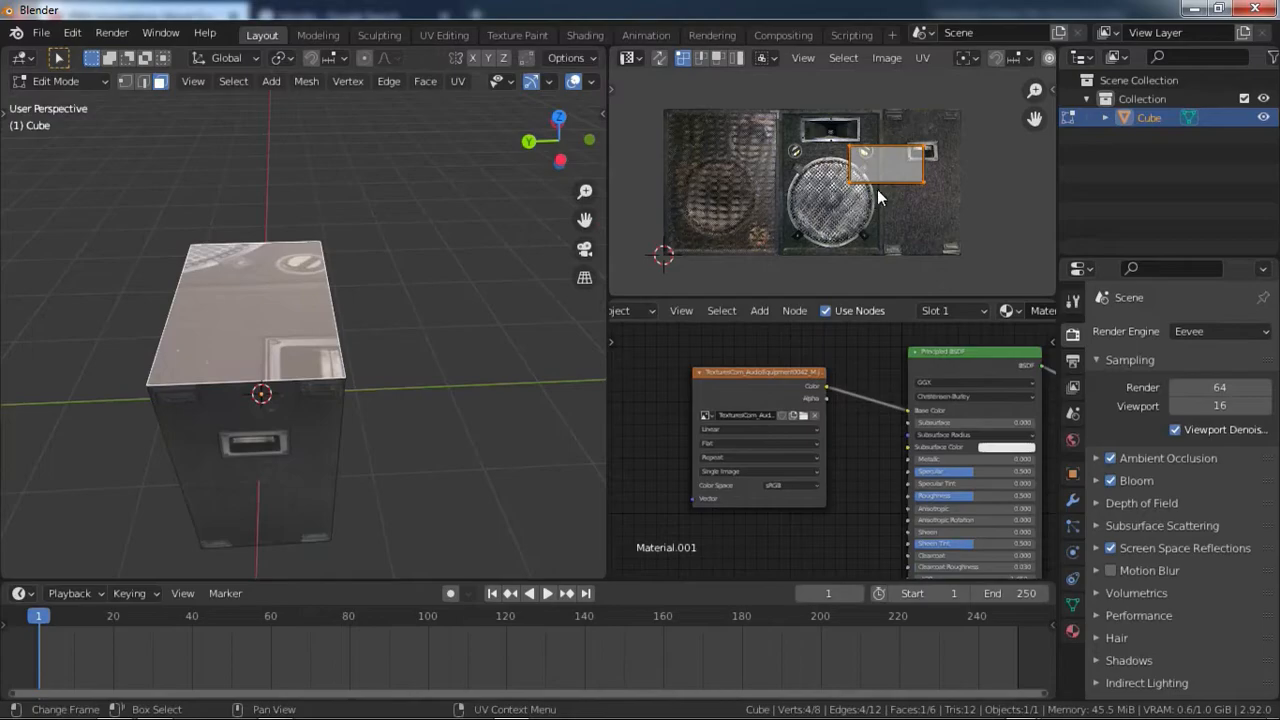
# Try to unwrap the cube's top, bottom and back faces together with Smart UV Project.
pyautogui.moveTo(406, 434); pyautogui.dragTo(420, 151, button='middle')
pyautogui.keyDown('shift'); pyautogui.click(258, 312); pyautogui.keyUp('shift')
pyautogui.moveTo(258, 312); pyautogui.dragTo(370, 445, button='middle')
pyautogui.keyDown('shift'); pyautogui.click(345, 369); pyautogui.keyUp('shift')
pyautogui.press('u')
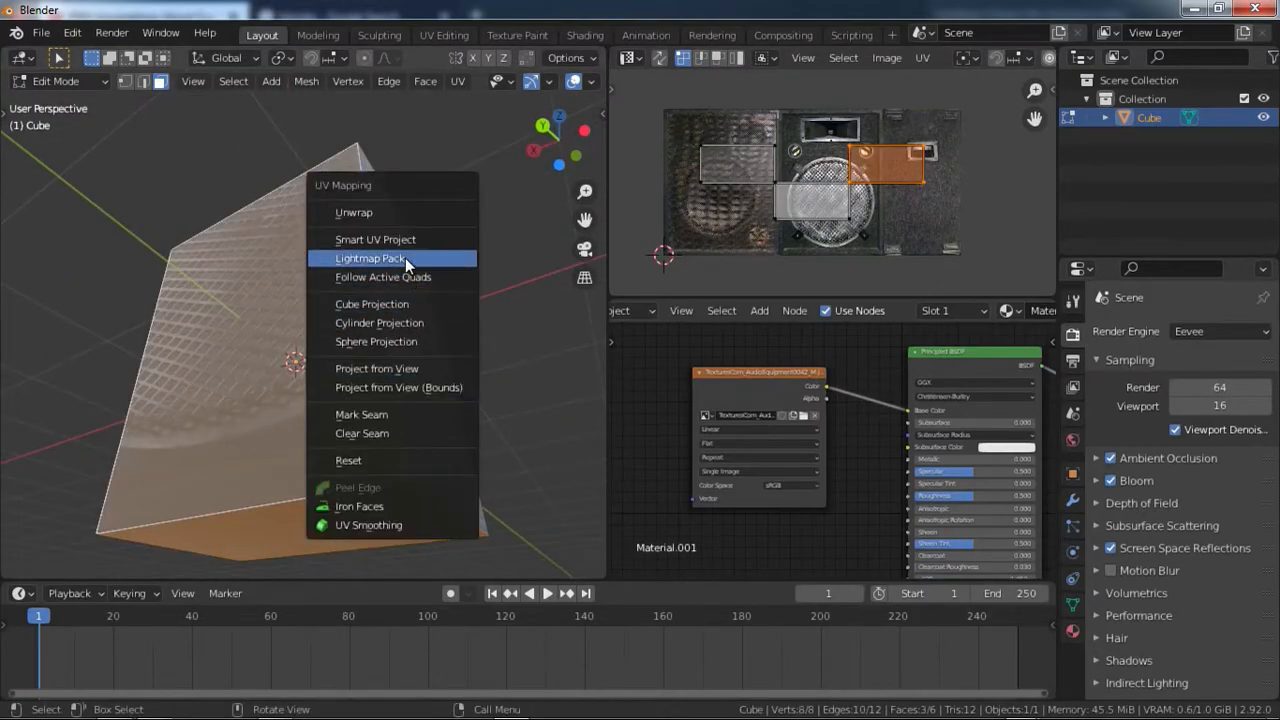
pyautogui.click(404, 245)
pyautogui.click(427, 396)
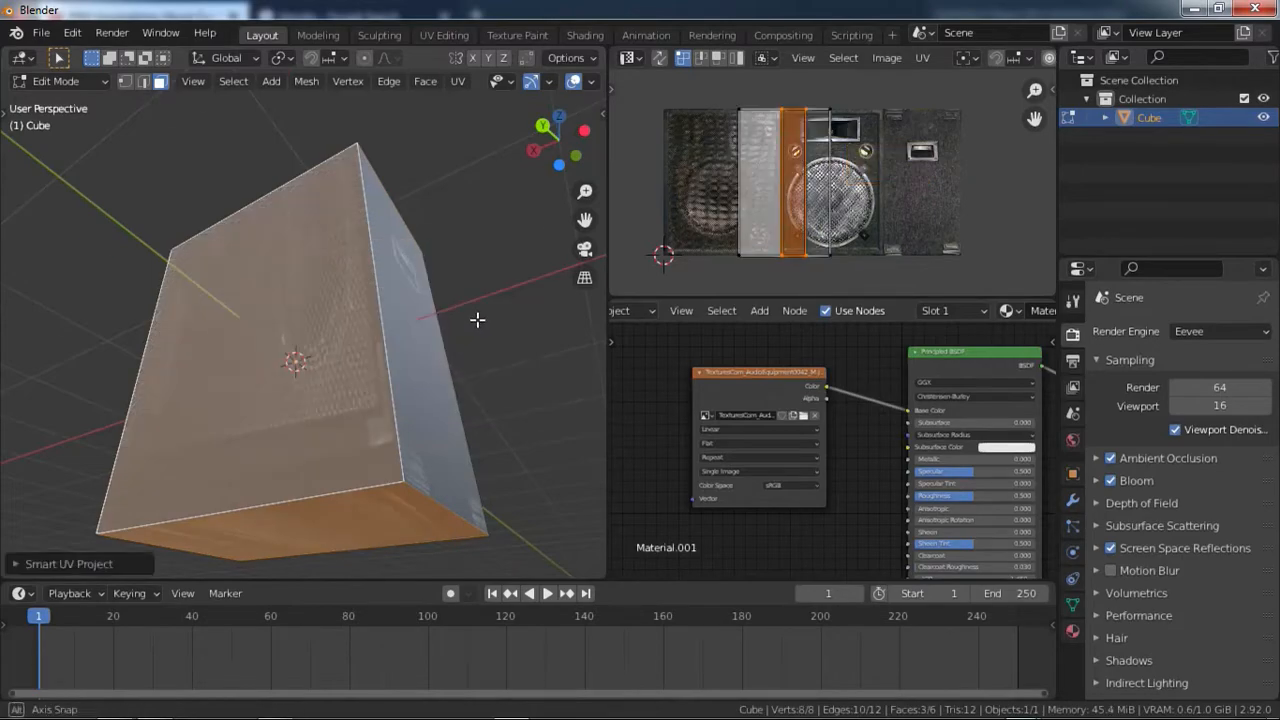
# Unwrap the cube's top face and place its UV island upright on the plain area below the rightmost panel's handle.
pyautogui.scroll(-5, 474, 317)
pyautogui.press('u')
pyautogui.click(477, 340)
pyautogui.moveTo(497, 330); pyautogui.dragTo(366, 400, button='middle')
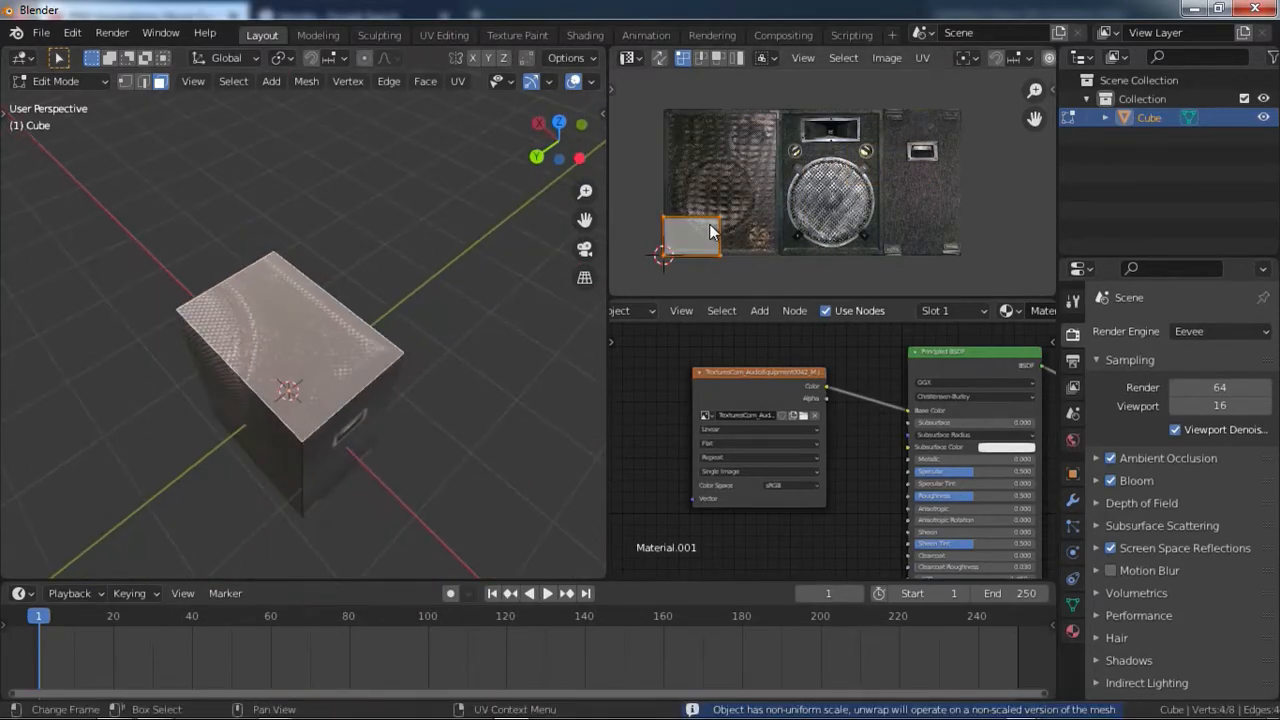
pyautogui.press('g')
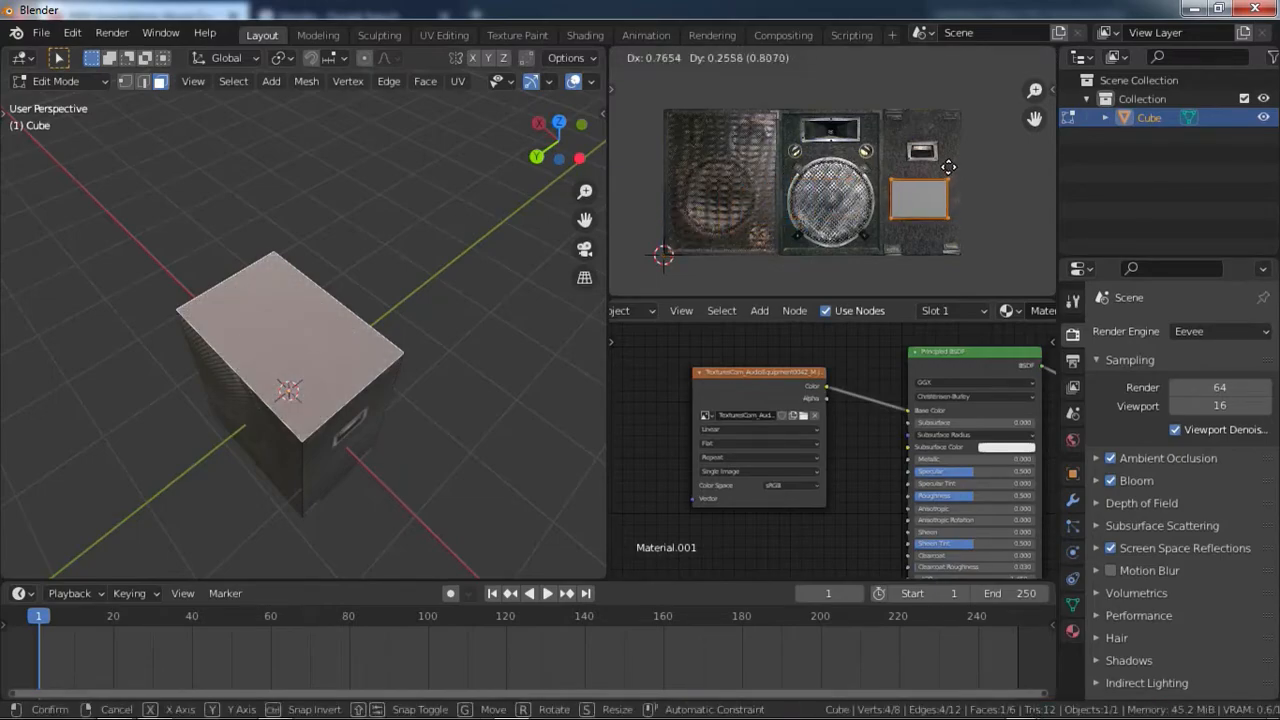
pyautogui.click(948, 166)
pyautogui.press('r')
pyautogui.press('Return')
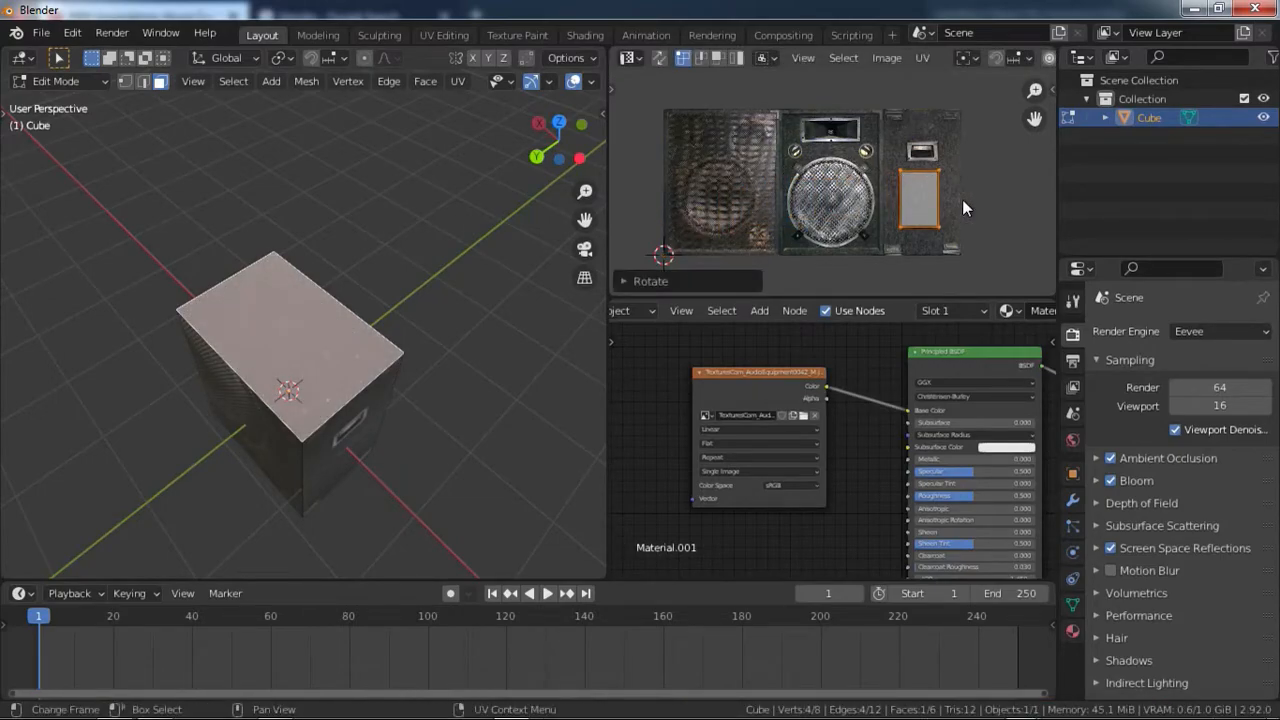
# Enlarge and reposition the top face's UV island between the handle and lower brackets, and check the cube in Object Mode.
pyautogui.scroll(3, 962, 199)
pyautogui.press('s')
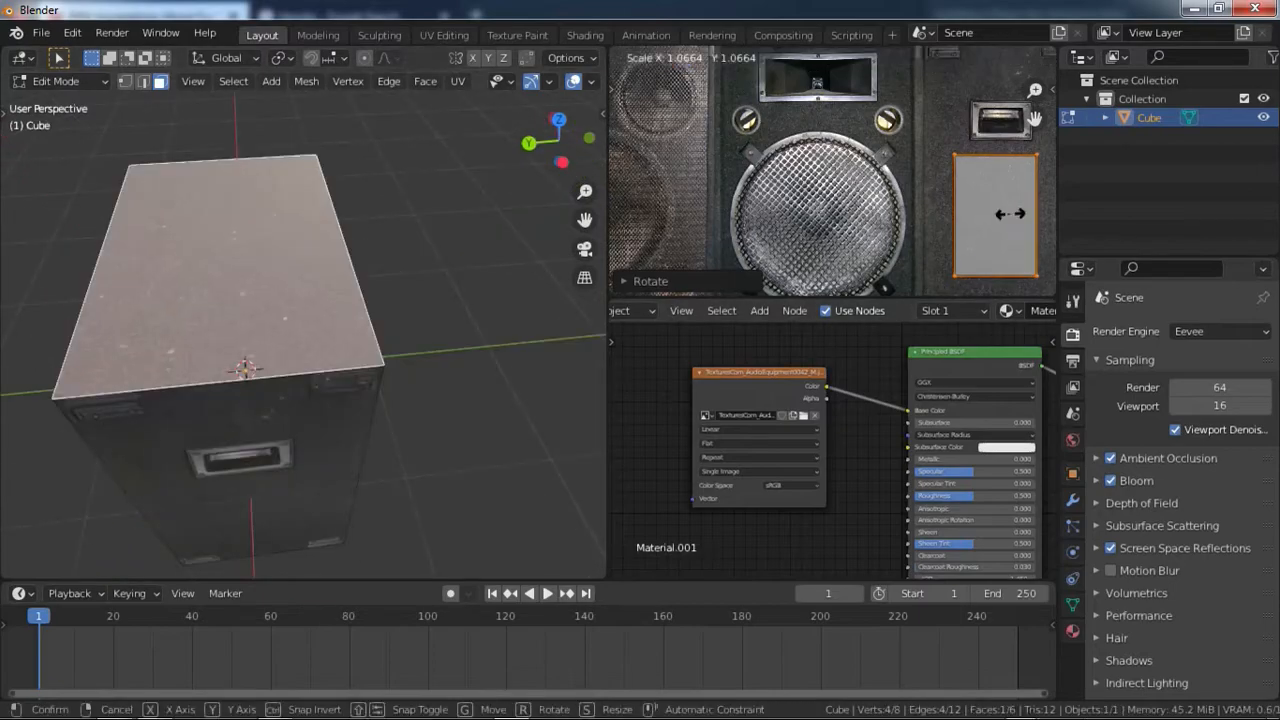
pyautogui.click(967, 226)
pyautogui.click(913, 169)
pyautogui.press('g')
pyautogui.click(920, 223)
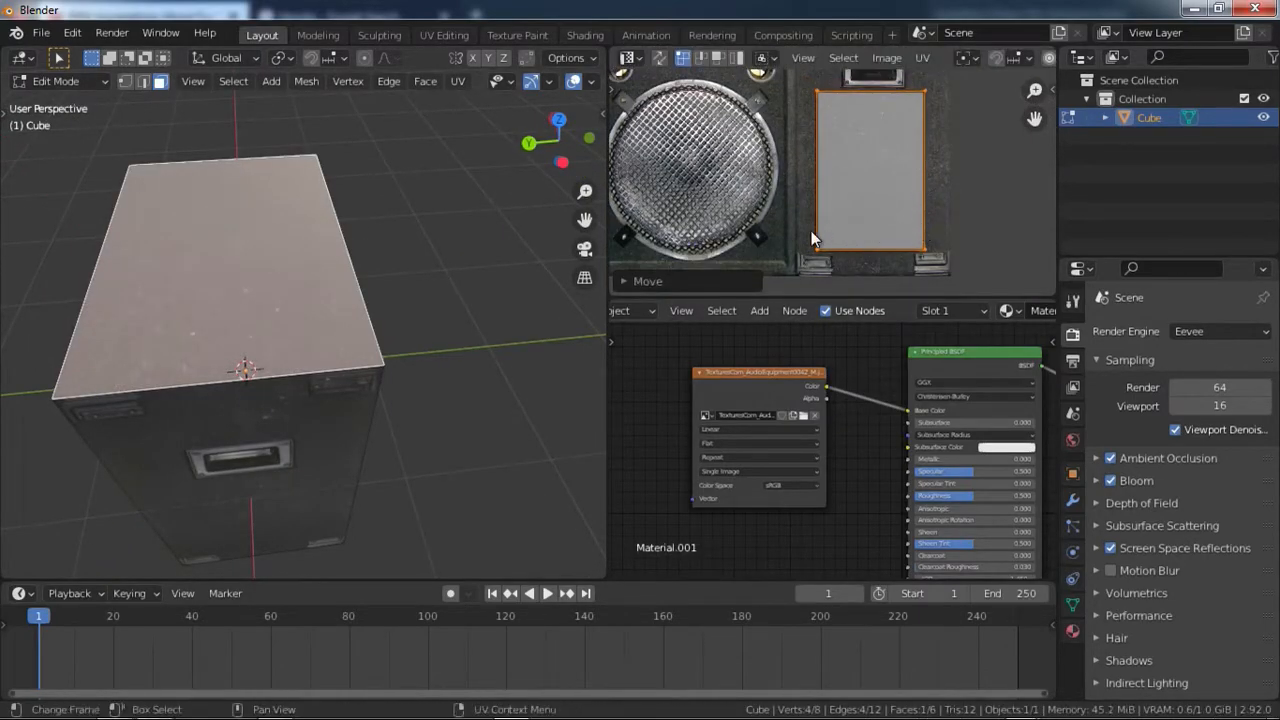
pyautogui.press('Tab')
pyautogui.moveTo(240, 440); pyautogui.dragTo(285, 472, button='middle')
pyautogui.press('Tab')
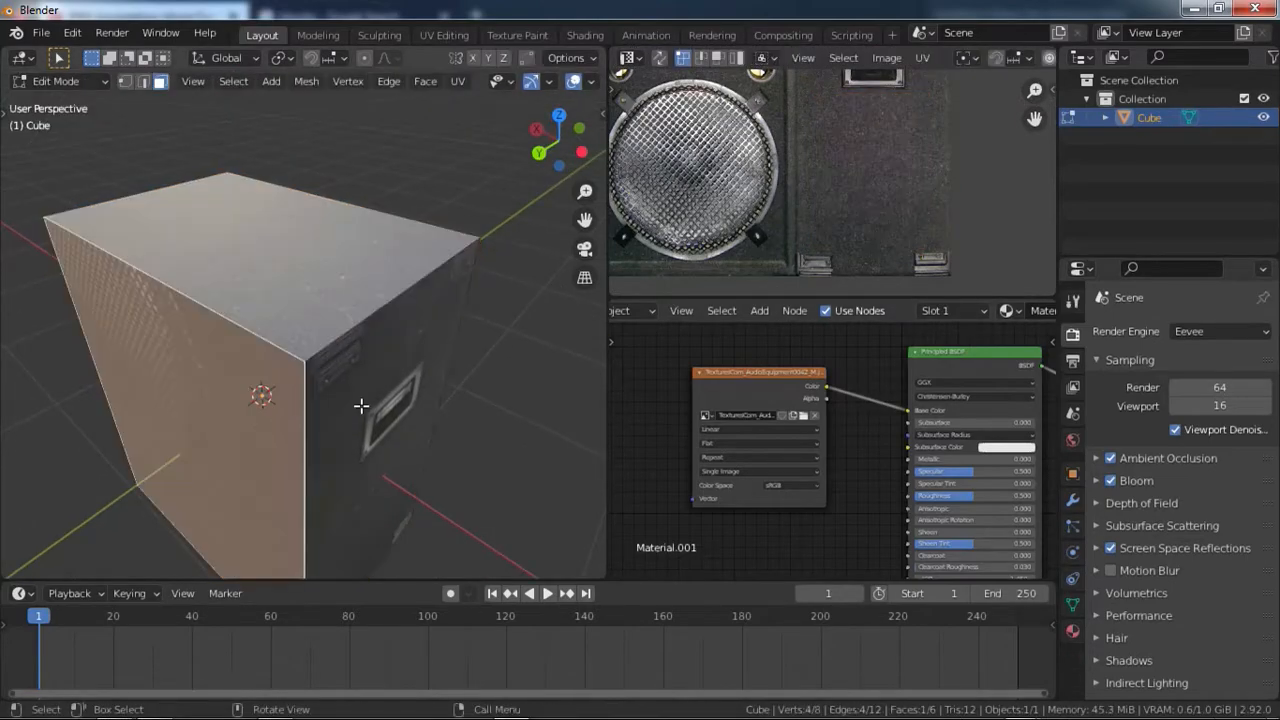
# Move the cube's back-face UV island onto the plain area between the rightmost panel's handle and lower brackets, and check it in Object Mode.
pyautogui.scroll(-3, 873, 203)
pyautogui.scroll(3, 968, 175)
pyautogui.press('g')
pyautogui.click(974, 170)
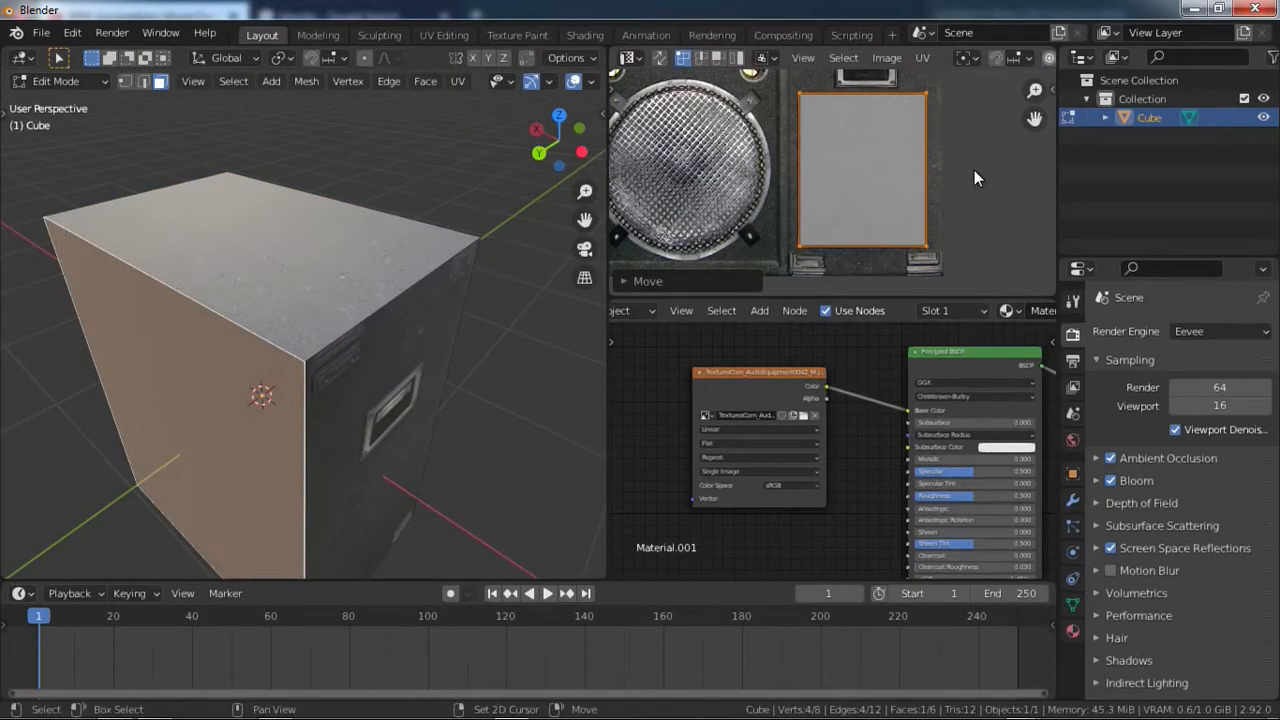
pyautogui.scroll(3, 774, 198)
pyautogui.press('Tab')
pyautogui.scroll(3, 435, 429)
pyautogui.moveTo(435, 429); pyautogui.dragTo(346, 483, button='middle')
pyautogui.click(515, 367)
pyautogui.press('Tab')
pyautogui.scroll(-4, 330, 477)
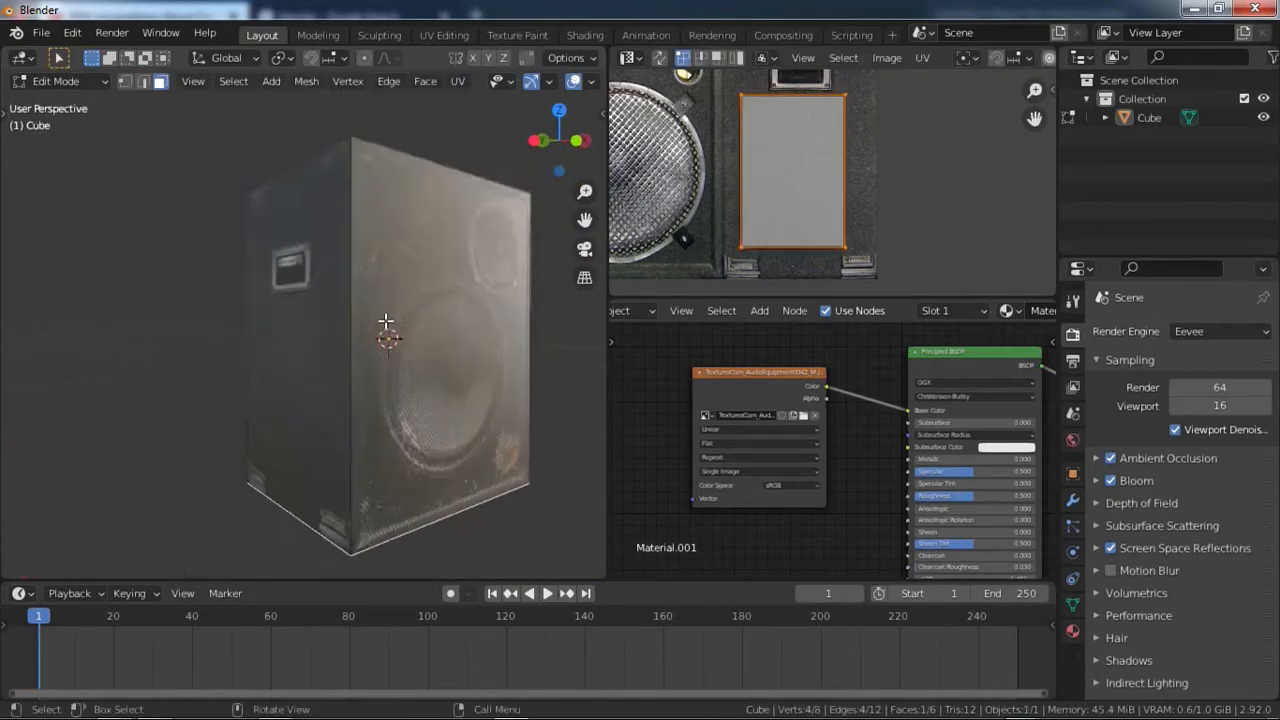
# Select the cube's front grille face and inset it by about 0.067 m to form a narrow border.
pyautogui.click(460, 347)
pyautogui.moveTo(462, 450); pyautogui.dragTo(429, 383, button='middle')
pyautogui.scroll(3, 429, 383)
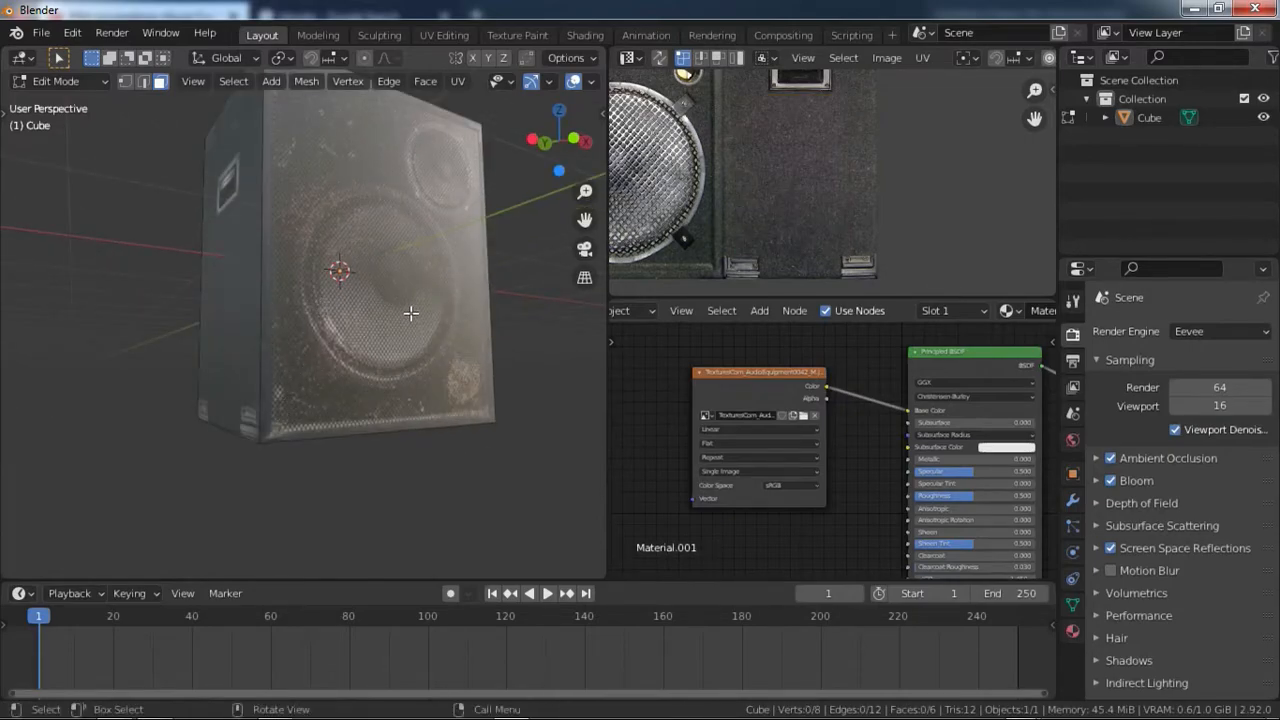
pyautogui.keyDown('shift'); pyautogui.moveTo(398, 313); pyautogui.dragTo(405, 357, button='middle'); pyautogui.keyUp('shift')
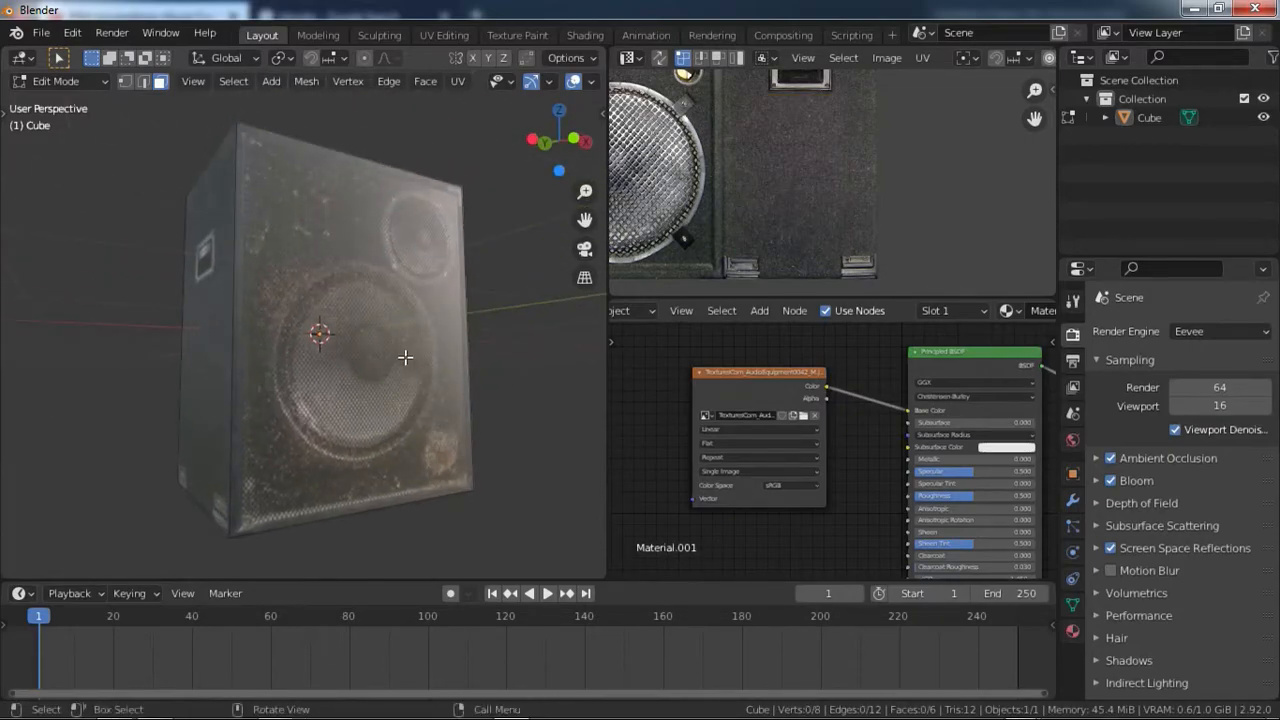
pyautogui.click(347, 283)
pyautogui.scroll(4, 347, 283)
pyautogui.scroll(-1, 490, 399)
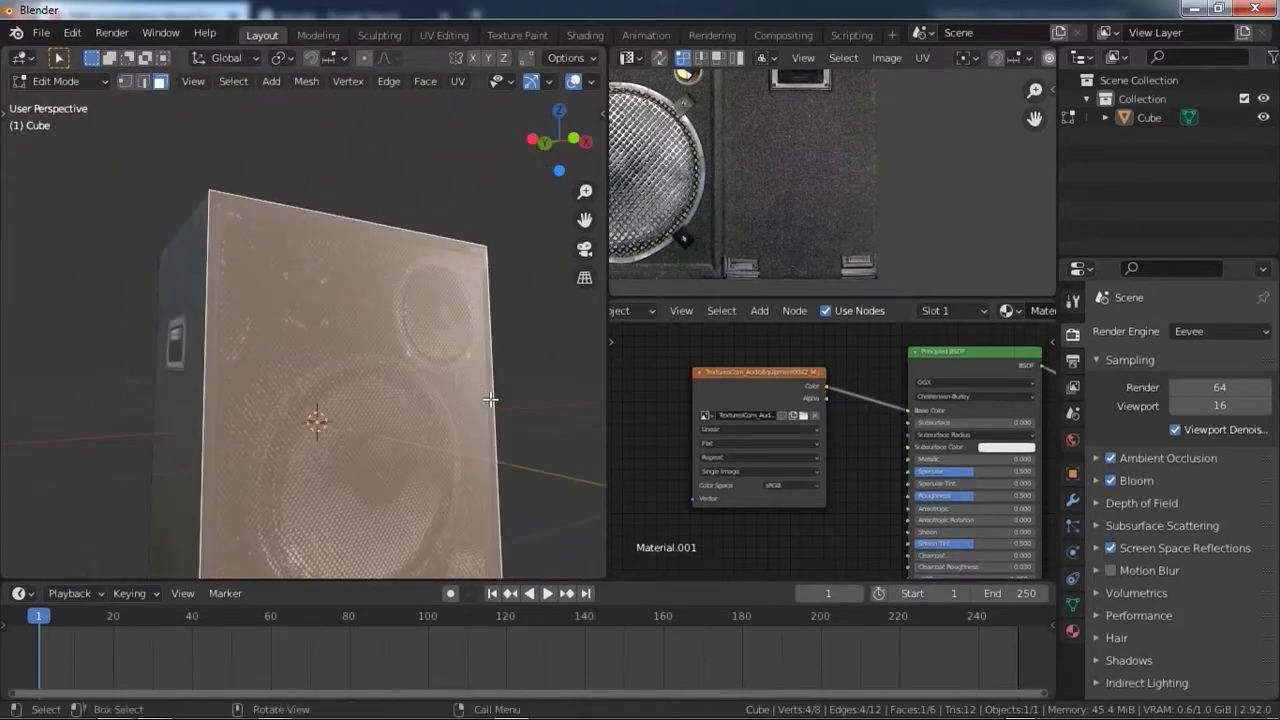
pyautogui.press('i')
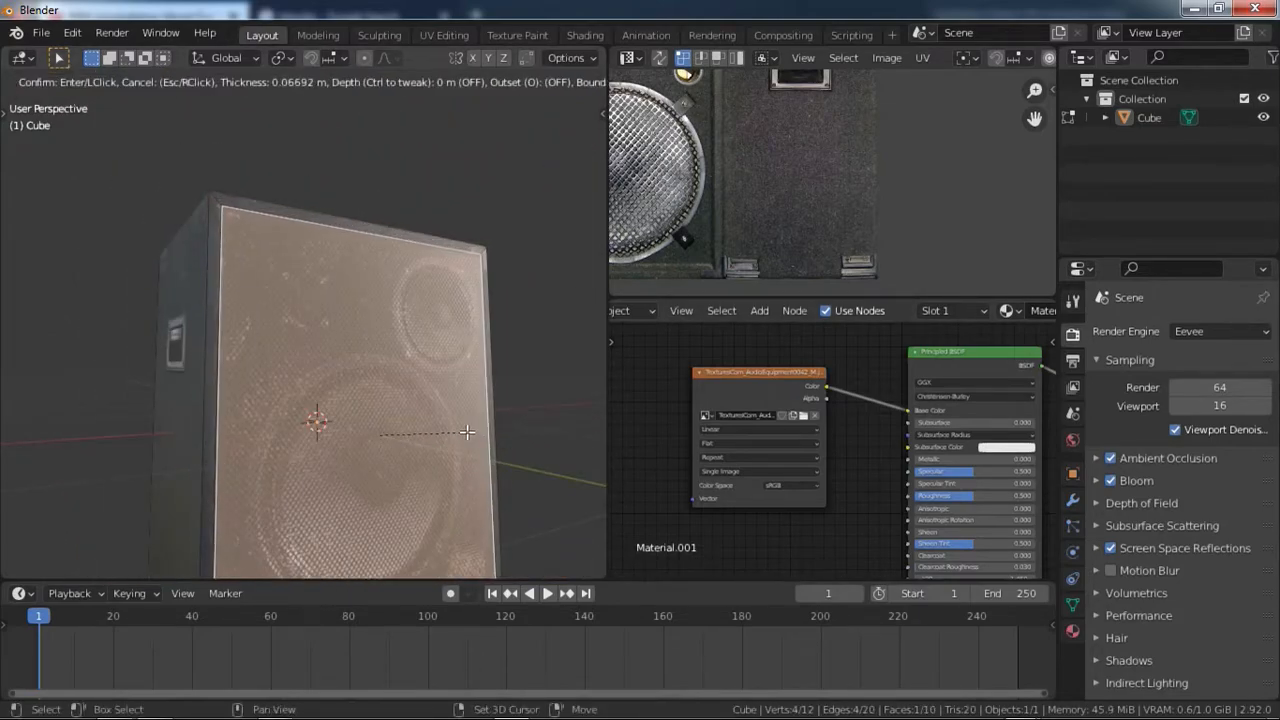
pyautogui.click(471, 432)
# Select the loop of narrow border faces around the front grille's inset.
pyautogui.moveTo(471, 432); pyautogui.dragTo(251, 177, button='middle')
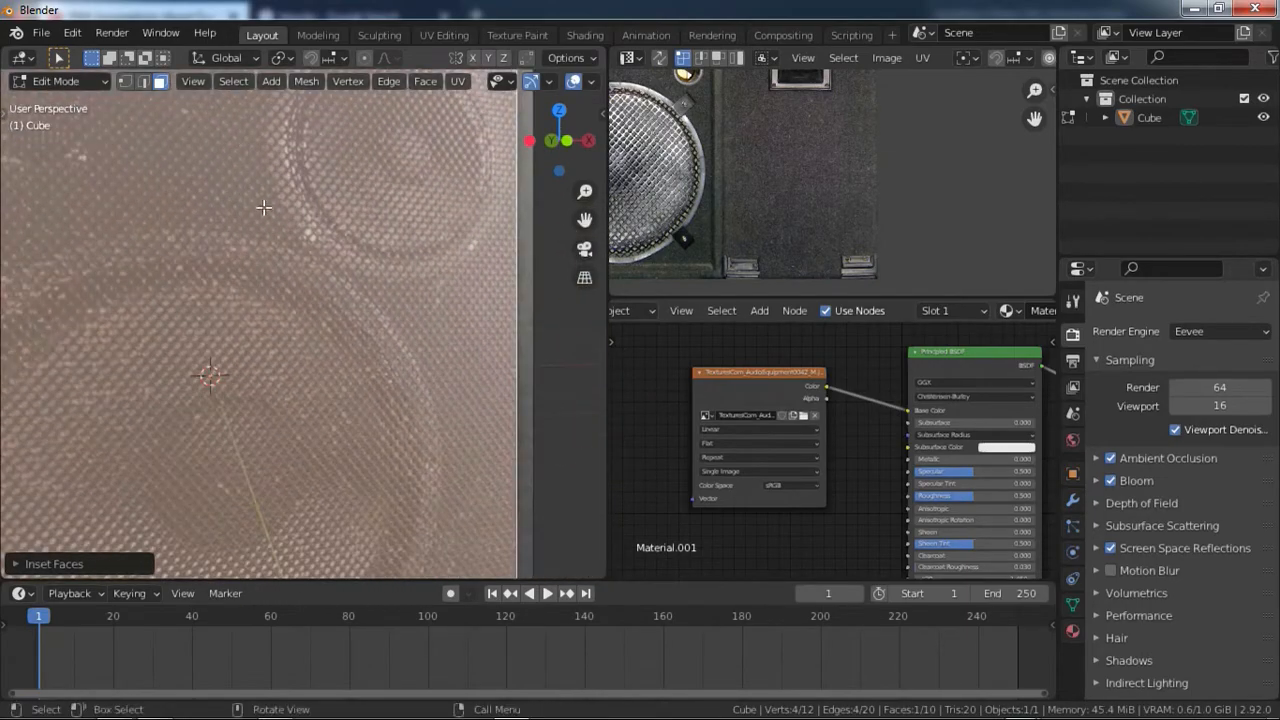
pyautogui.scroll(-4, 335, 438)
pyautogui.keyDown('shift'); pyautogui.moveTo(335, 438); pyautogui.dragTo(349, 225, button='middle'); pyautogui.keyUp('shift')
pyautogui.scroll(5, 349, 250)
pyautogui.keyDown('shift'); pyautogui.moveTo(349, 274); pyautogui.dragTo(286, 375, button='middle'); pyautogui.keyUp('shift')
pyautogui.click(98, 368)
pyautogui.keyDown('alt'); pyautogui.click(76, 371); pyautogui.keyUp('alt')
pyautogui.scroll(-5, 150, 318)
pyautogui.keyDown('shift'); pyautogui.moveTo(157, 314); pyautogui.dragTo(357, 480, button='middle'); pyautogui.keyUp('shift')
pyautogui.scroll(3, 166, 438)
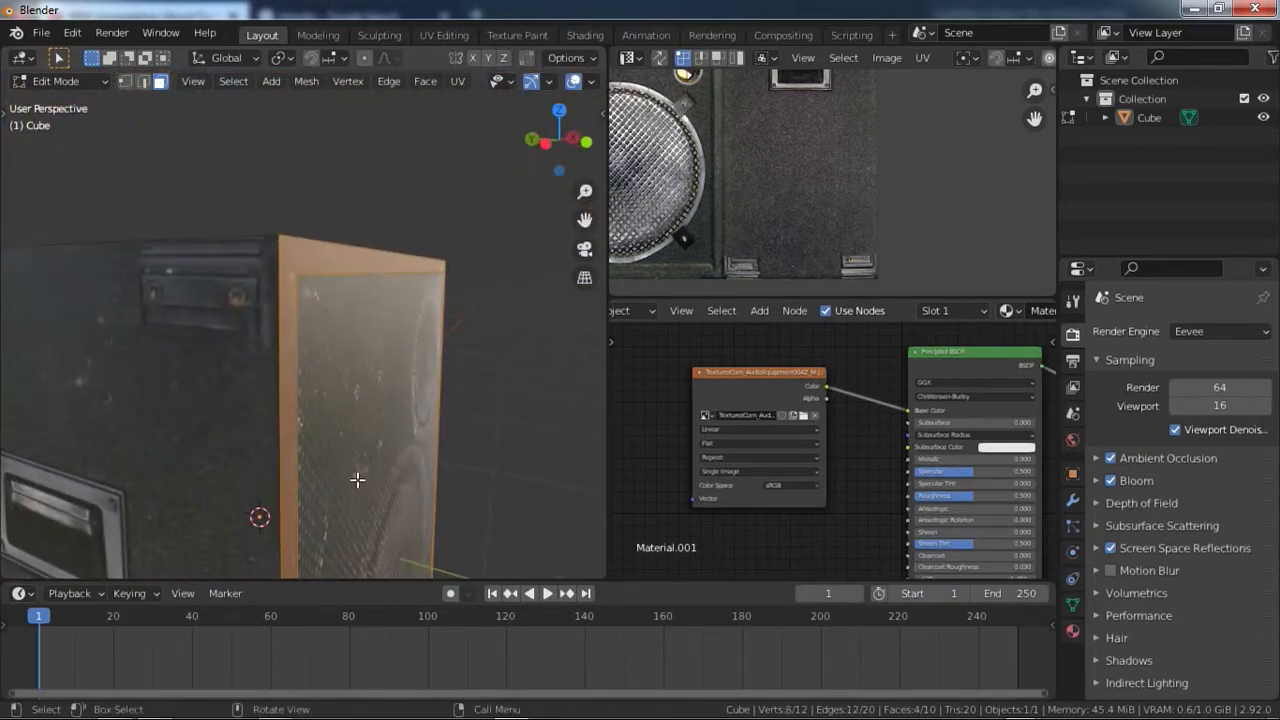
# Extrude the inset front face inward to recess the grille behind its surrounding frame.
pyautogui.click(339, 436)
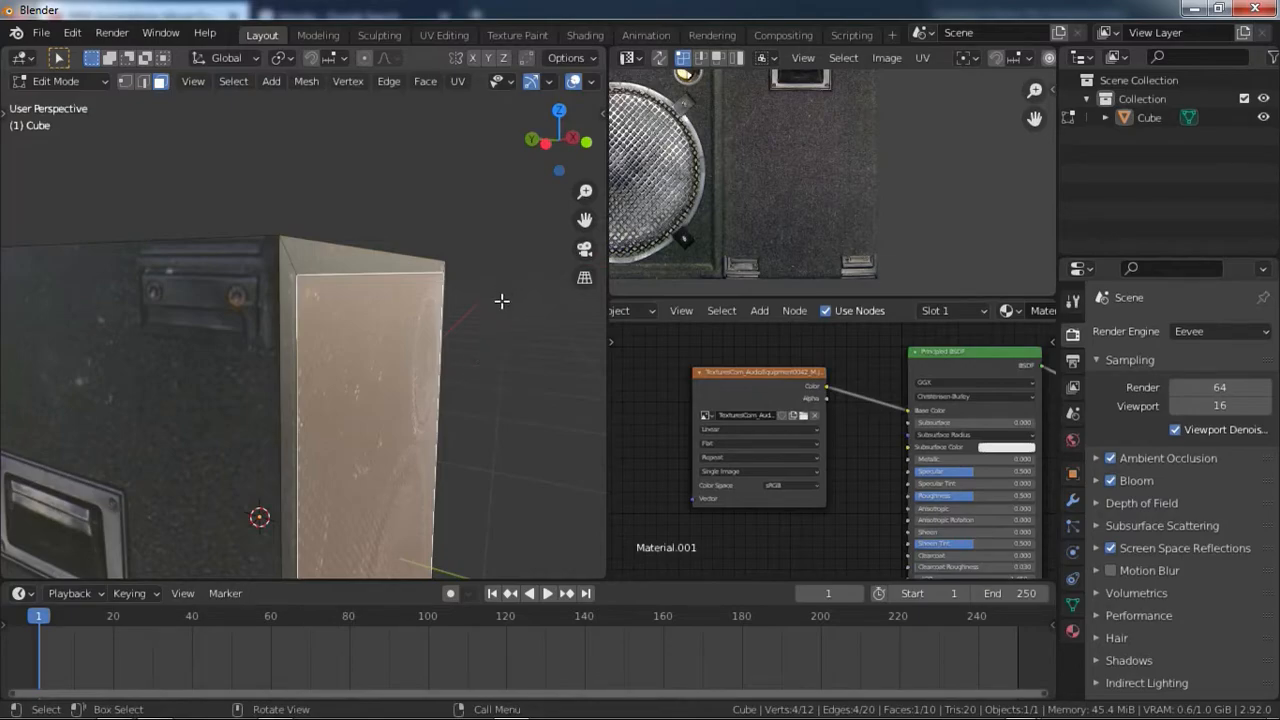
pyautogui.press('e')
pyautogui.click(491, 373)
pyautogui.moveTo(491, 373); pyautogui.dragTo(455, 294, button='middle')
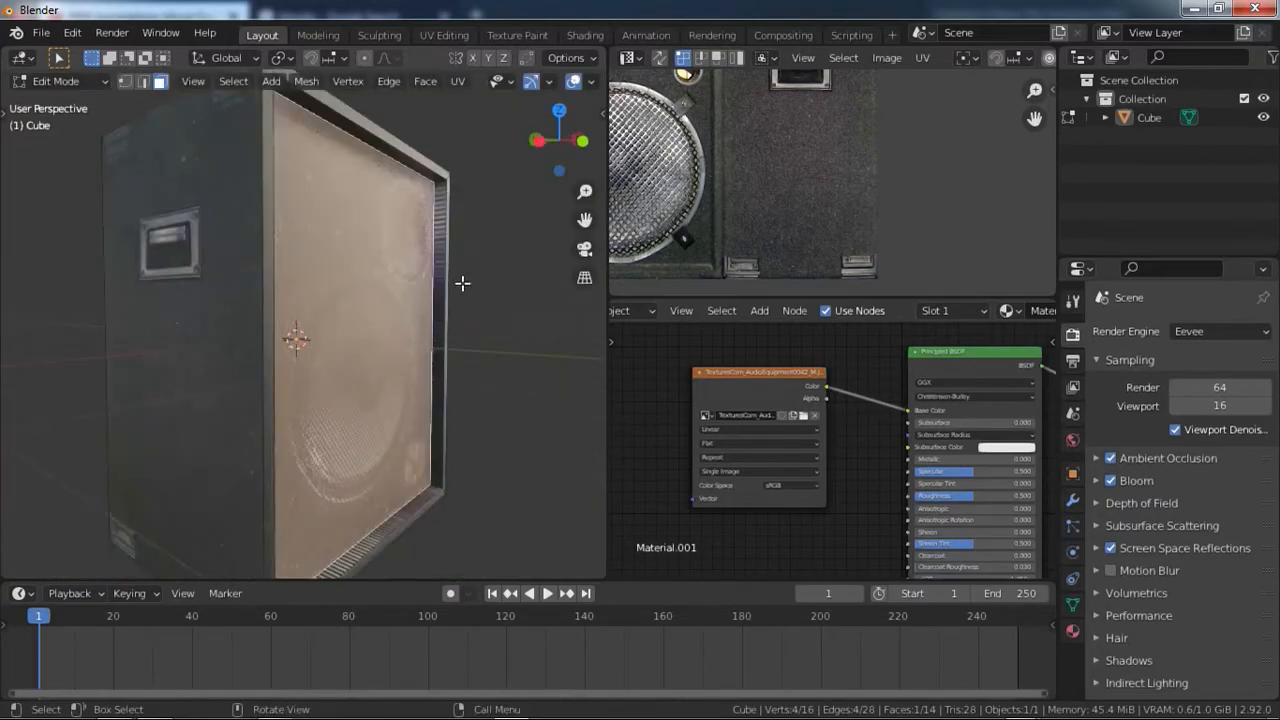
# Select the loop of frame faces around the recessed grille and unwrap them.
pyautogui.keyDown('alt'); pyautogui.click(455, 193); pyautogui.keyUp('alt')
pyautogui.moveTo(449, 456); pyautogui.dragTo(452, 385, button='middle')
pyautogui.scroll(-5, 877, 237)
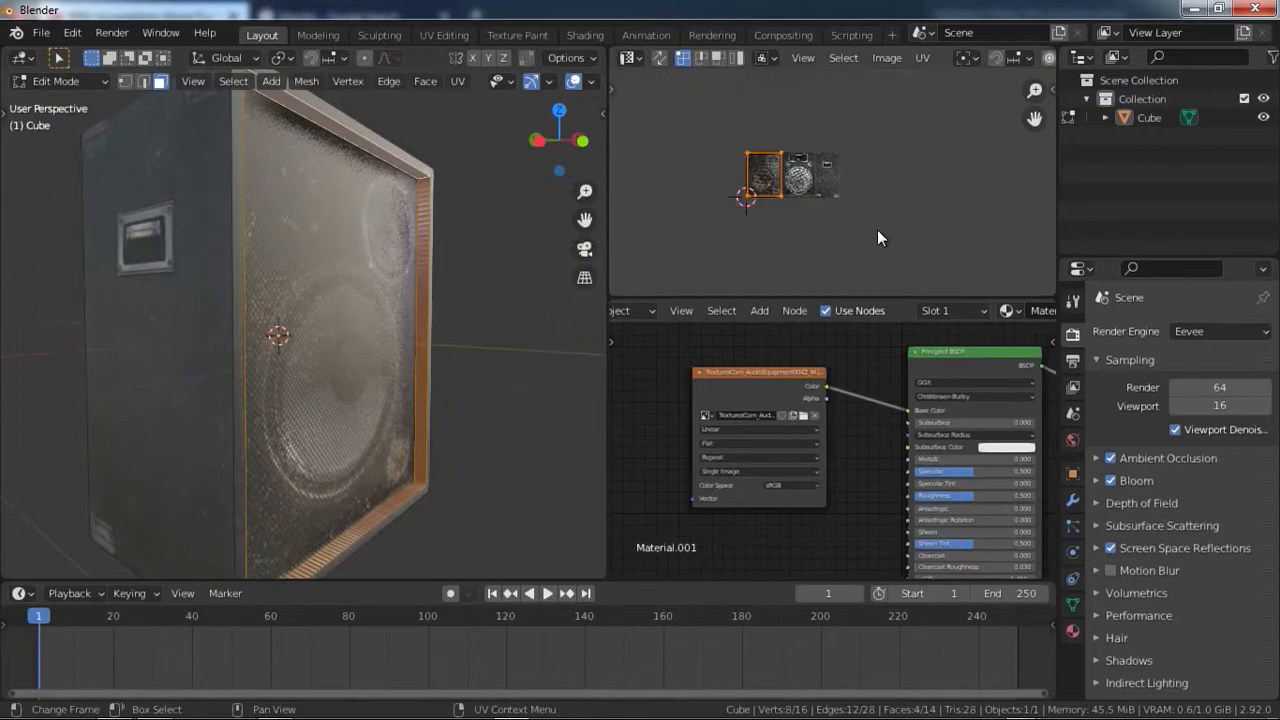
pyautogui.press('u')
pyautogui.click(469, 376)
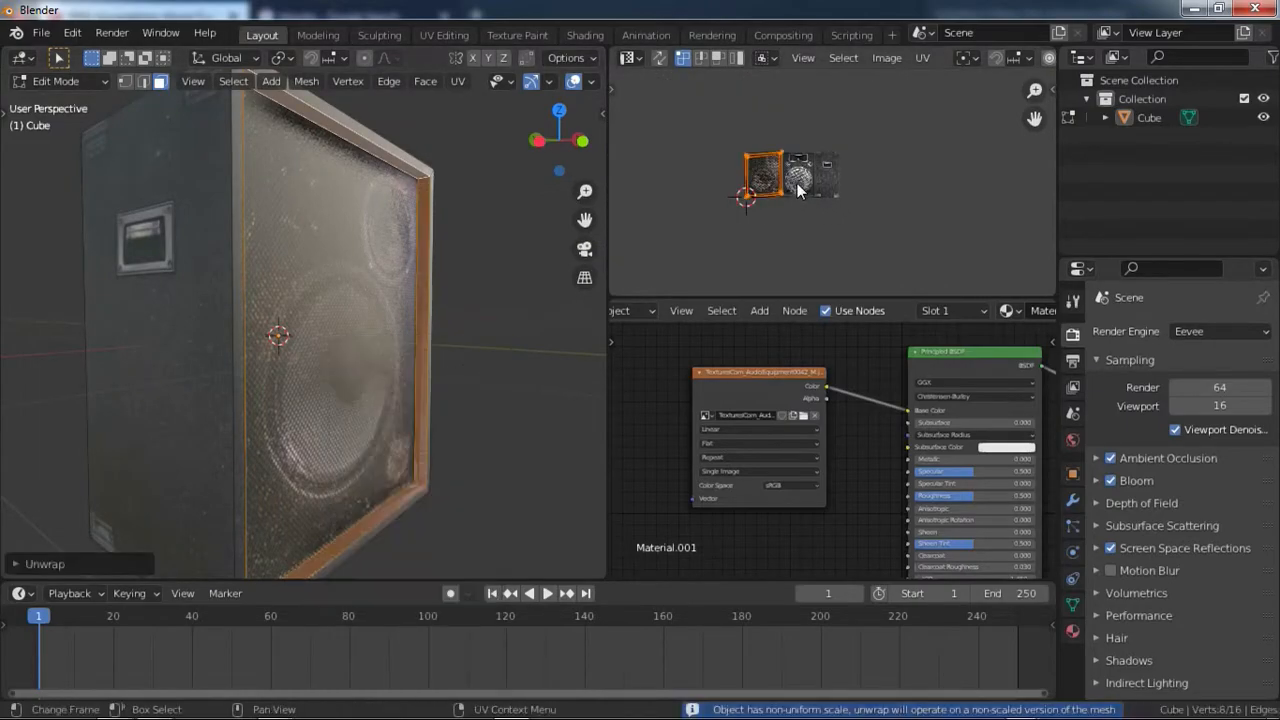
# Shrink the frame's UV island and place it below the rightmost panel's handle, and inspect the speaker in Object Mode.
pyautogui.scroll(2, 820, 237)
pyautogui.press('s')
pyautogui.click(792, 188)
pyautogui.press('g')
pyautogui.scroll(2, 910, 202)
pyautogui.click(920, 205)
pyautogui.press('Tab')
pyautogui.moveTo(570, 342); pyautogui.dragTo(458, 354, button='middle')
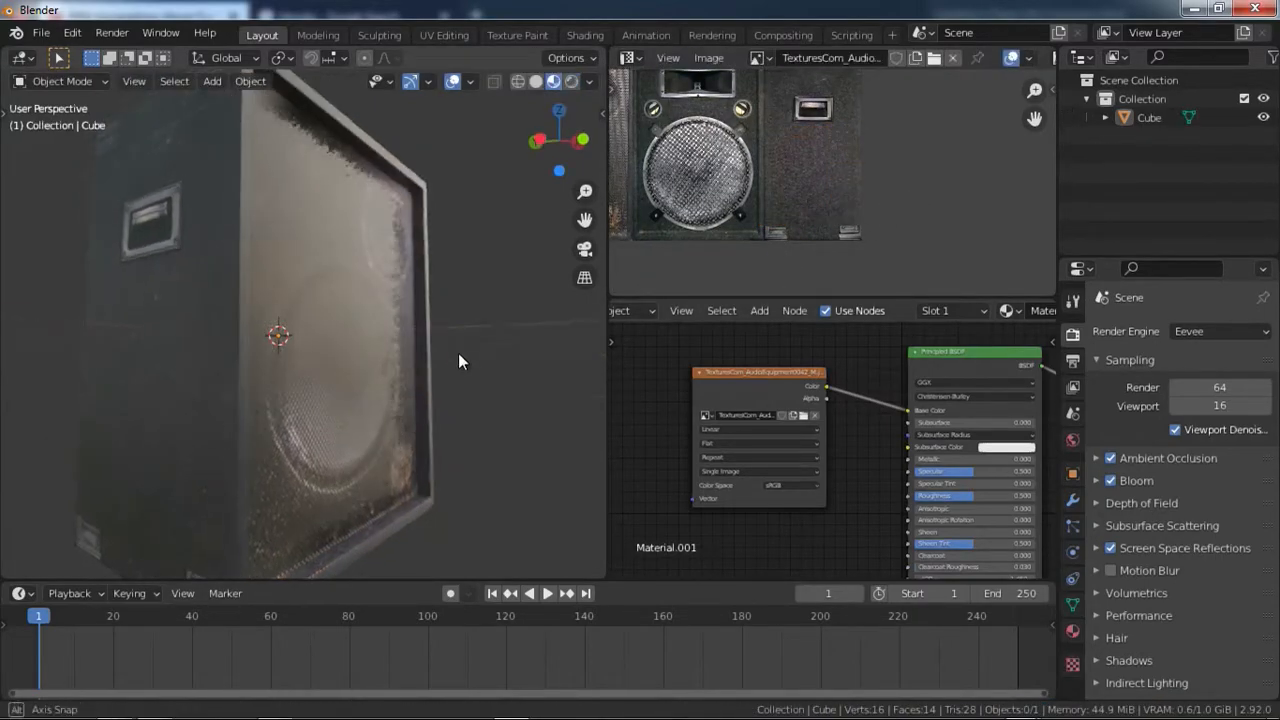
pyautogui.scroll(3, 458, 354)
pyautogui.moveTo(401, 391); pyautogui.dragTo(466, 383, button='middle')
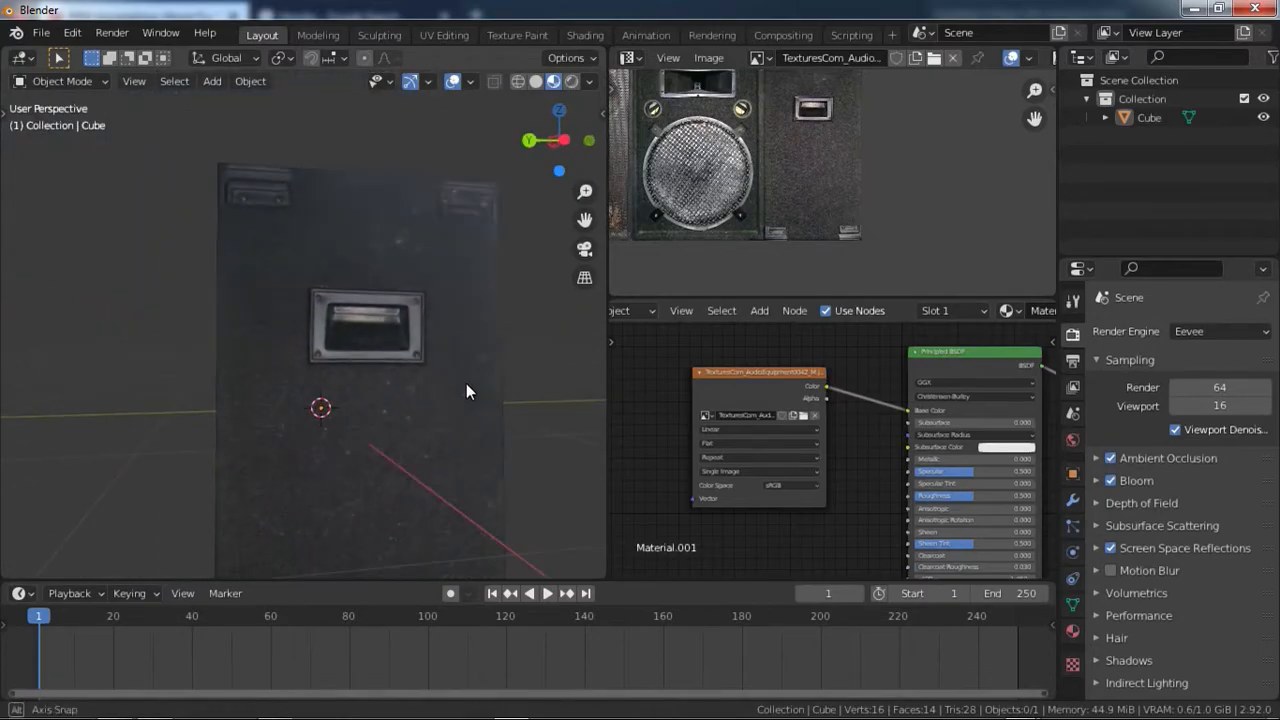
pyautogui.moveTo(357, 316); pyautogui.dragTo(346, 363, button='middle')
# Try cutting a horizontal knife line across the side face at handle height in right orthographic view.
pyautogui.press('Tab')
pyautogui.scroll(-4, 340, 356)
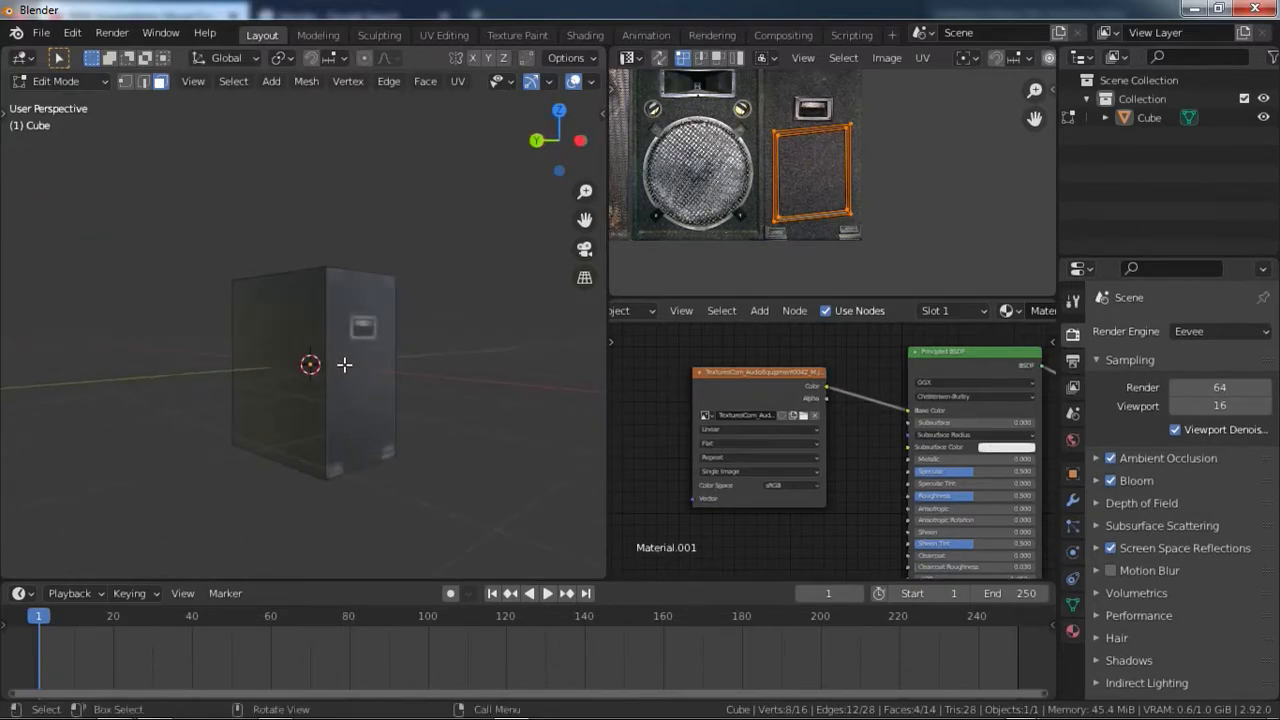
pyautogui.click(345, 364)
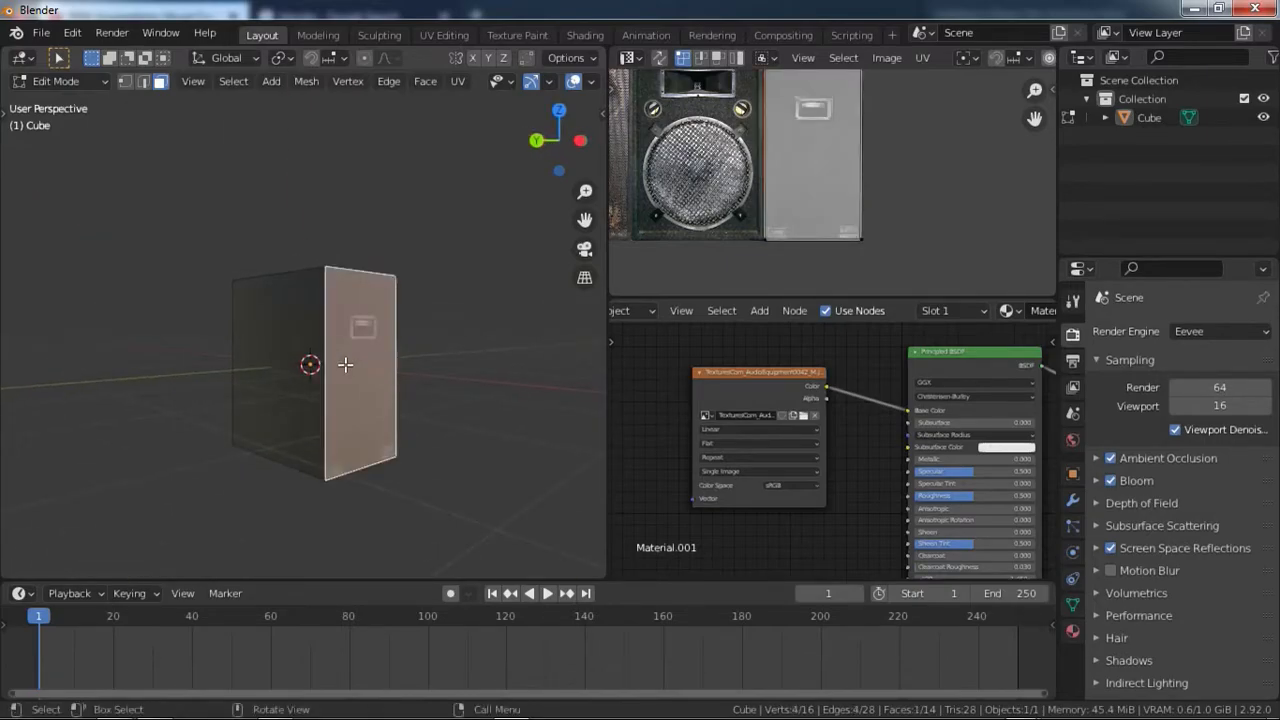
pyautogui.press('KP_3')
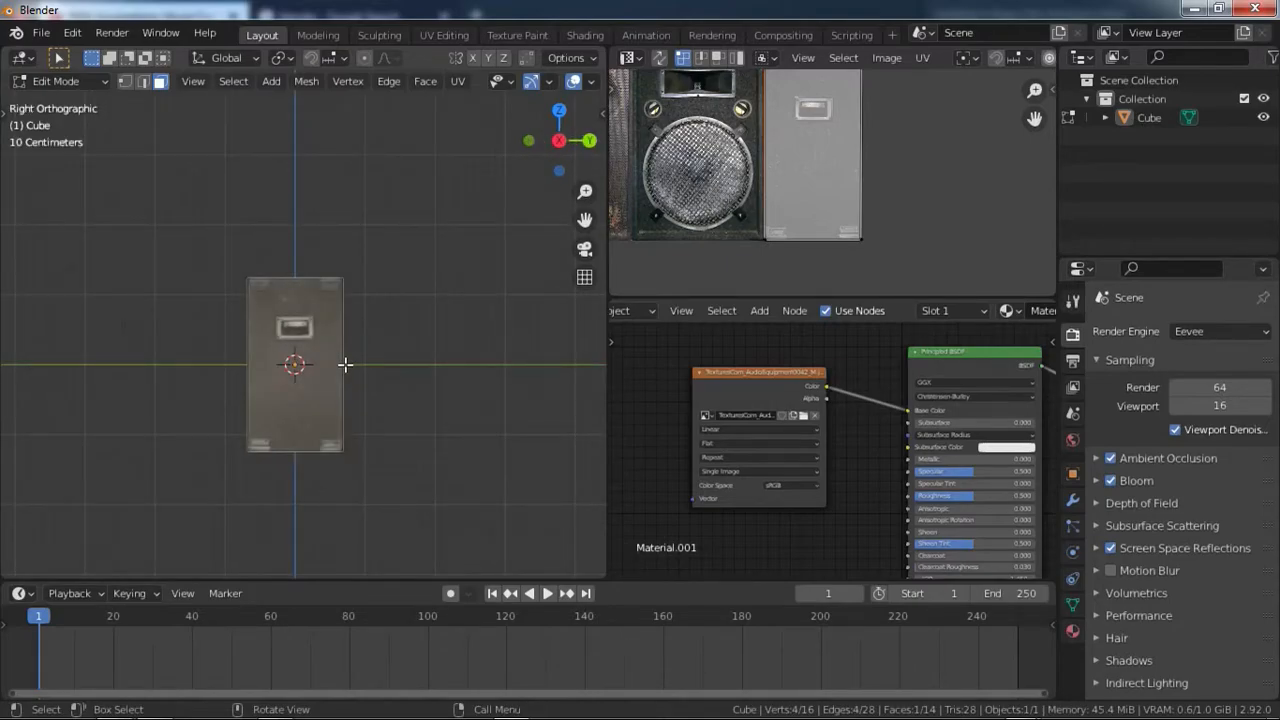
pyautogui.scroll(3, 390, 385)
pyautogui.click(440, 360)
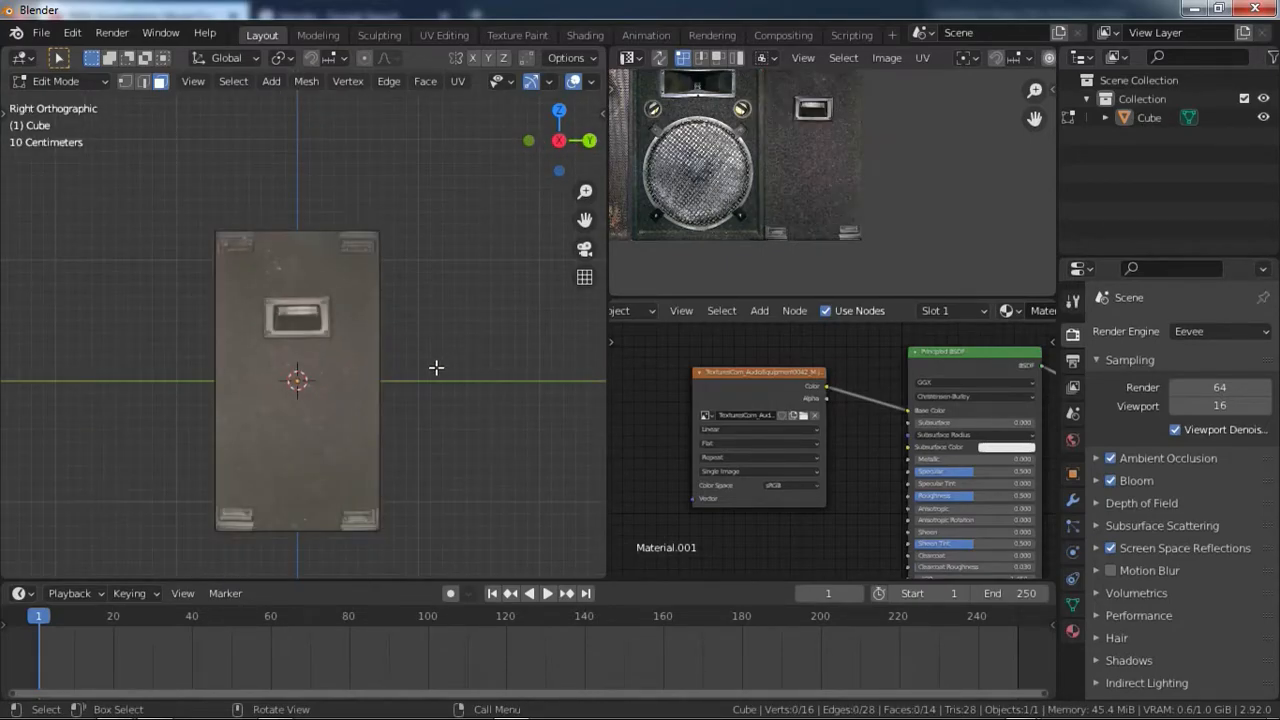
pyautogui.press('k')
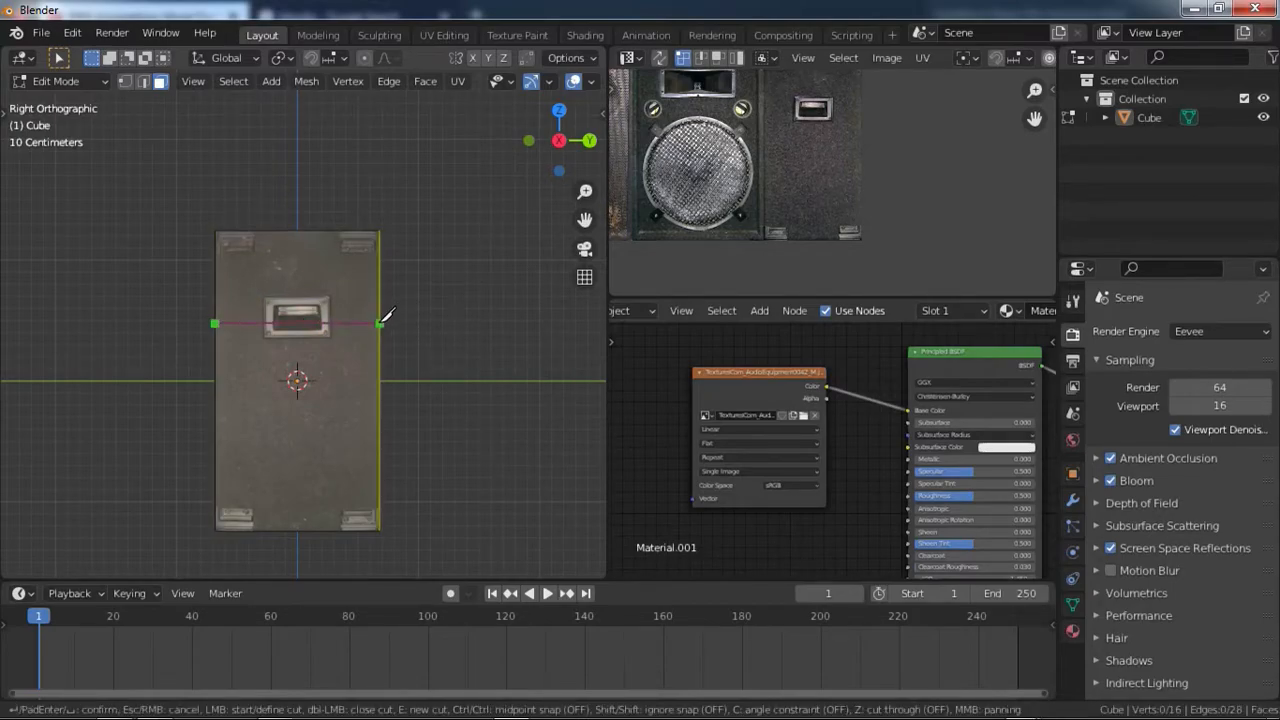
pyautogui.press('Return')
# Check which side faces the knife line divides, and undo the cut.
pyautogui.moveTo(335, 348); pyautogui.dragTo(374, 333, button='middle')
pyautogui.click(352, 370)
pyautogui.click(357, 289)
pyautogui.click(349, 364)
pyautogui.moveTo(250, 388); pyautogui.dragTo(577, 369, button='middle')
pyautogui.click(269, 301)
pyautogui.scroll(-2, 266, 357)
pyautogui.moveTo(406, 357); pyautogui.dragTo(347, 360, button='middle')
pyautogui.hotkey('ctrl', 'z')
pyautogui.hotkey('ctrl', 'z')
pyautogui.hotkey('ctrl', 'z')
pyautogui.hotkey('ctrl', 'z')
pyautogui.hotkey('ctrl', 'z')
# Try a horizontal knife line with cut through enabled across the side at handle height, and undo it.
pyautogui.scroll(2, 346, 305)
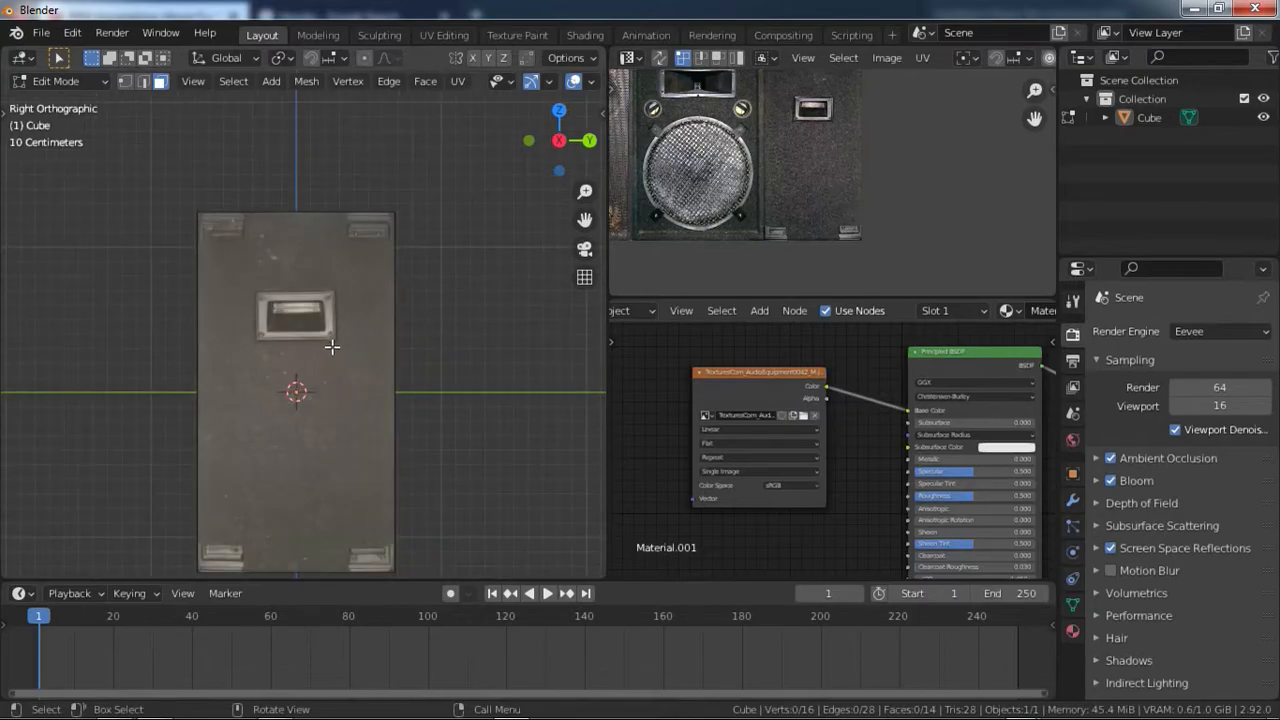
pyautogui.press('k')
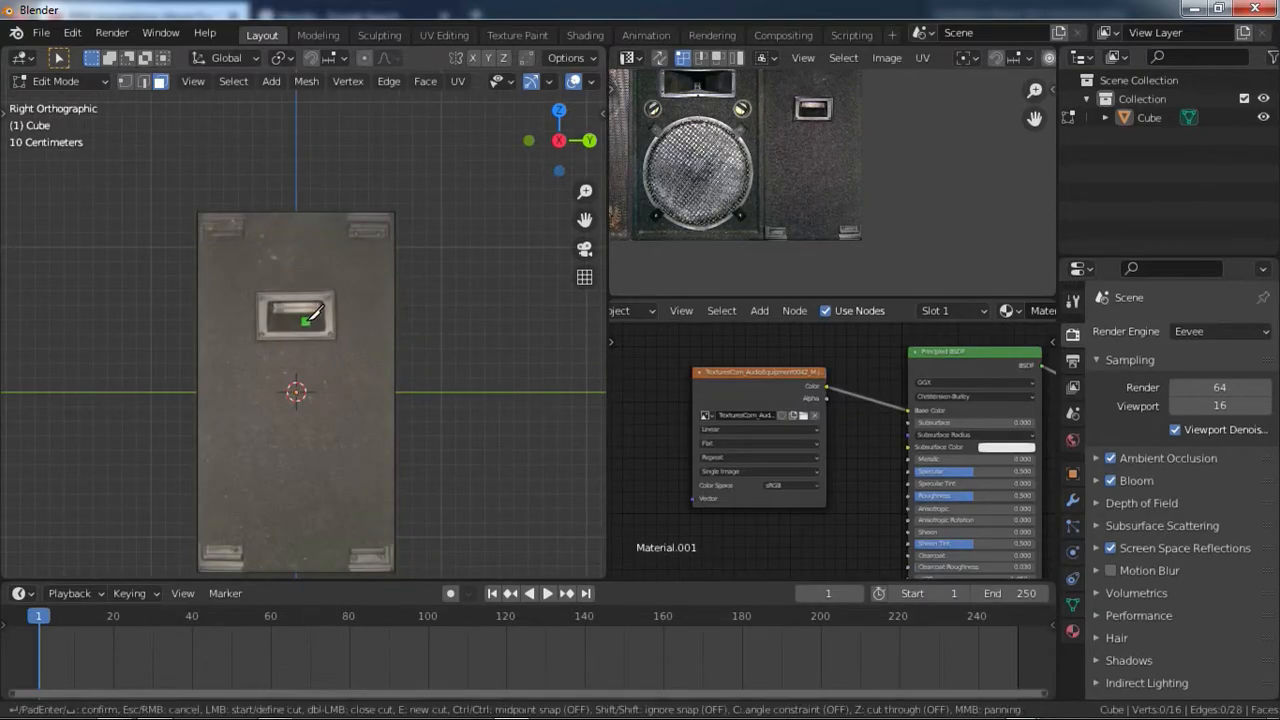
pyautogui.click(197, 325)
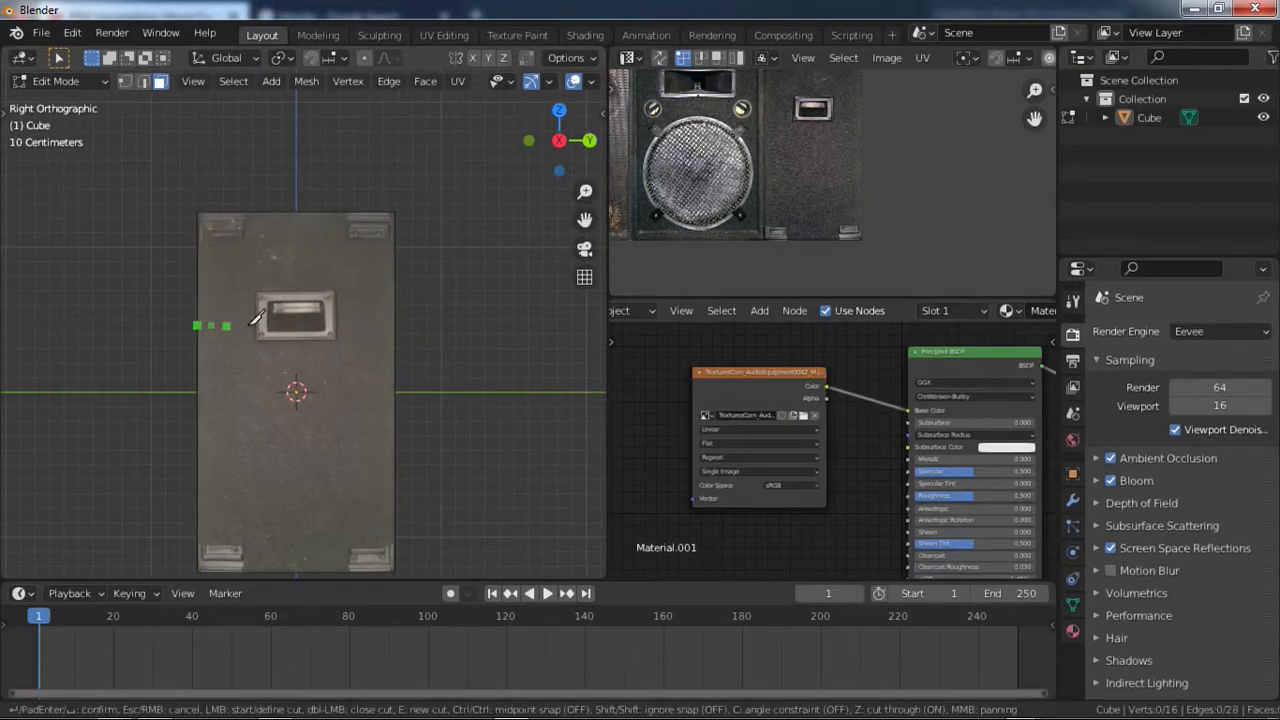
pyautogui.click(395, 325)
pyautogui.press('Return')
pyautogui.moveTo(213, 363); pyautogui.dragTo(475, 352, button='middle')
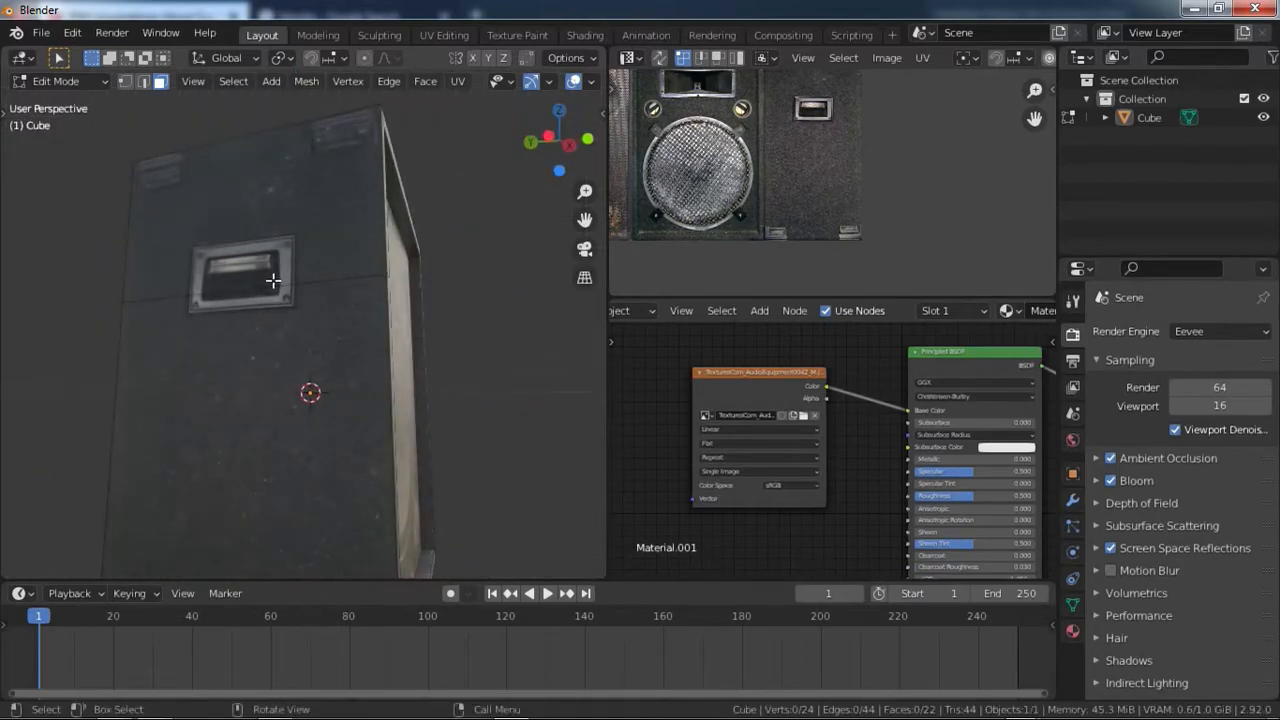
pyautogui.hotkey('ctrl', 'z')
# Hide the recessed grille face, the recess walls, the front frame faces and the back face.
pyautogui.moveTo(312, 318); pyautogui.dragTo(393, 340, button='middle')
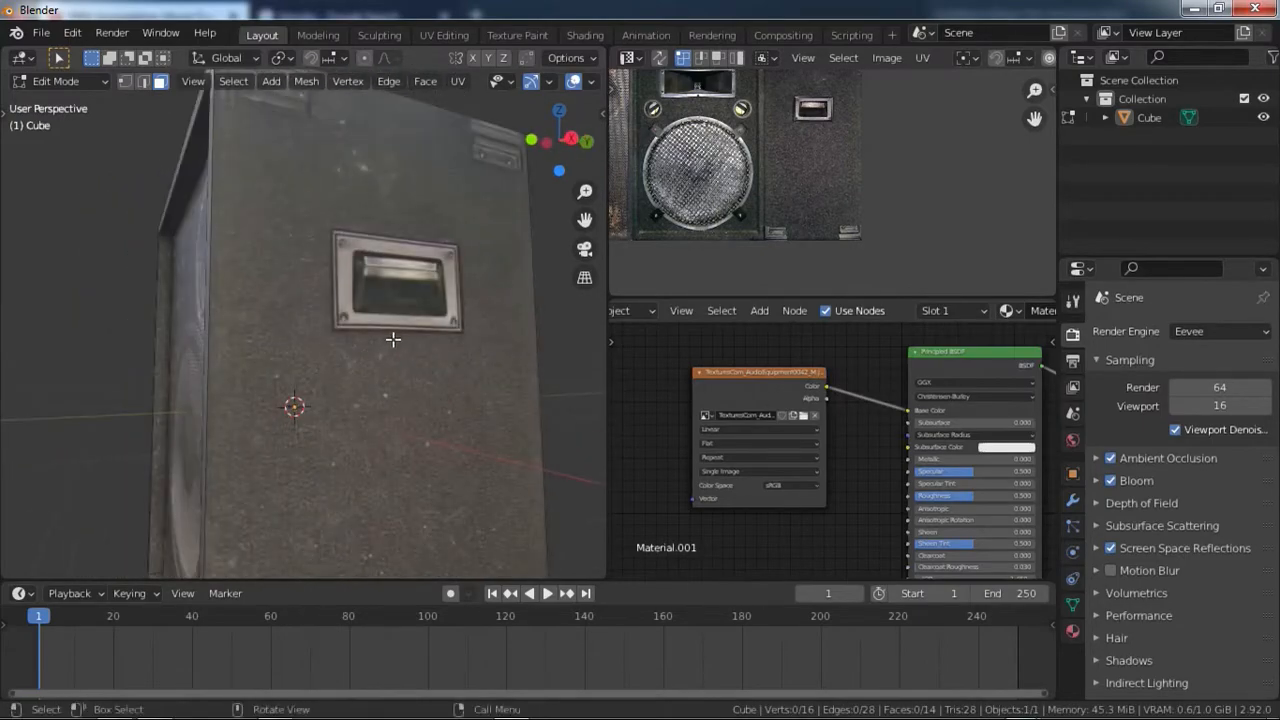
pyautogui.moveTo(203, 368); pyautogui.dragTo(114, 300, button='middle')
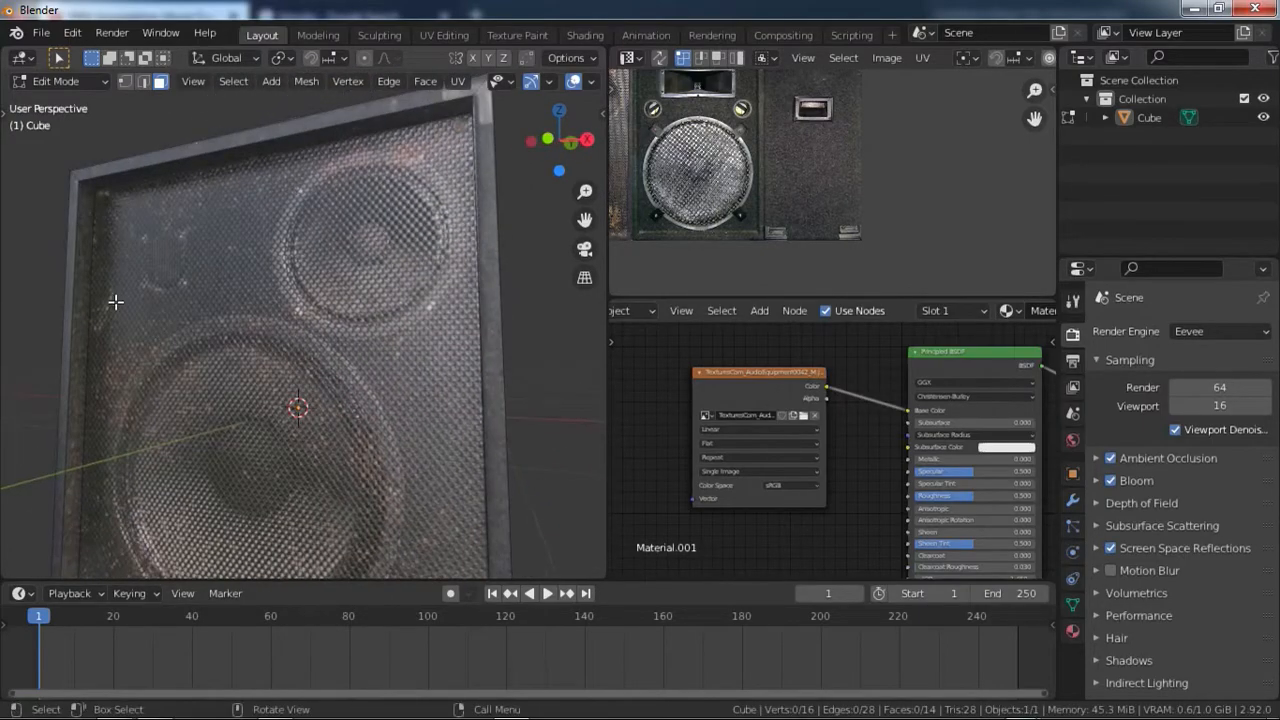
pyautogui.click(189, 292)
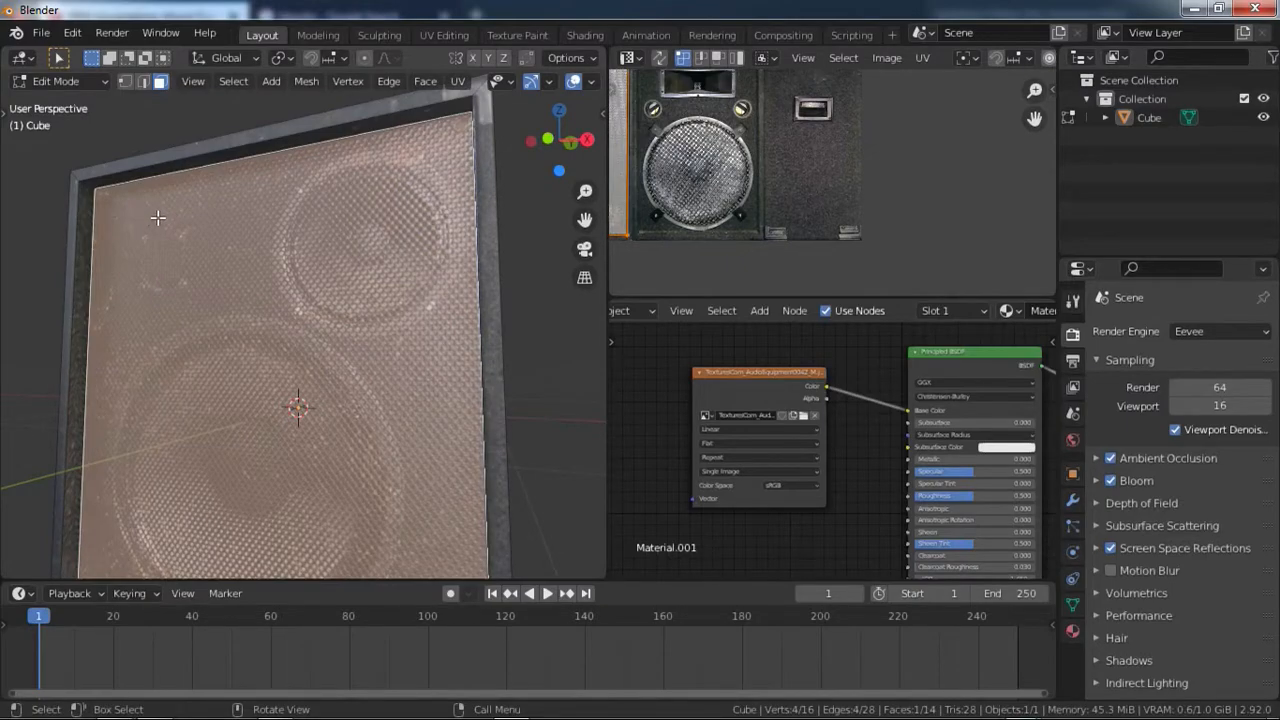
pyautogui.press('h')
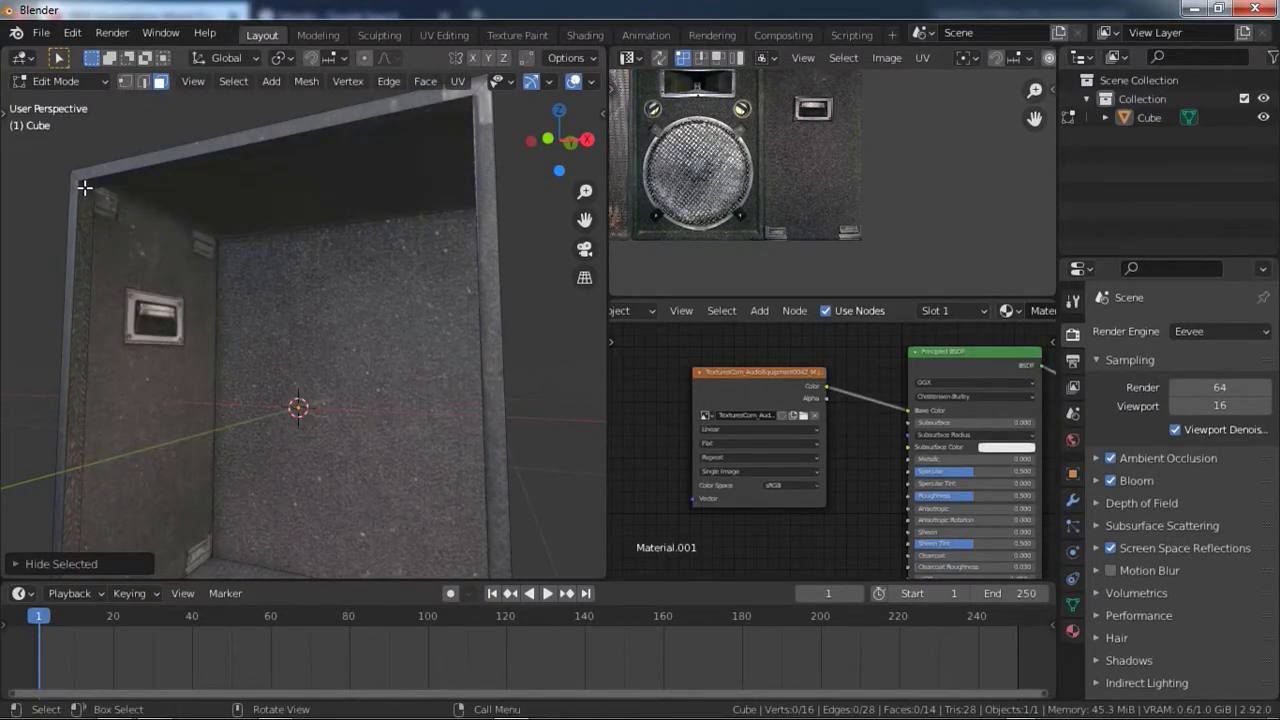
pyautogui.keyDown('alt'); pyautogui.click(86, 186); pyautogui.keyUp('alt')
pyautogui.press('h')
pyautogui.hotkey('ctrl', 'z')
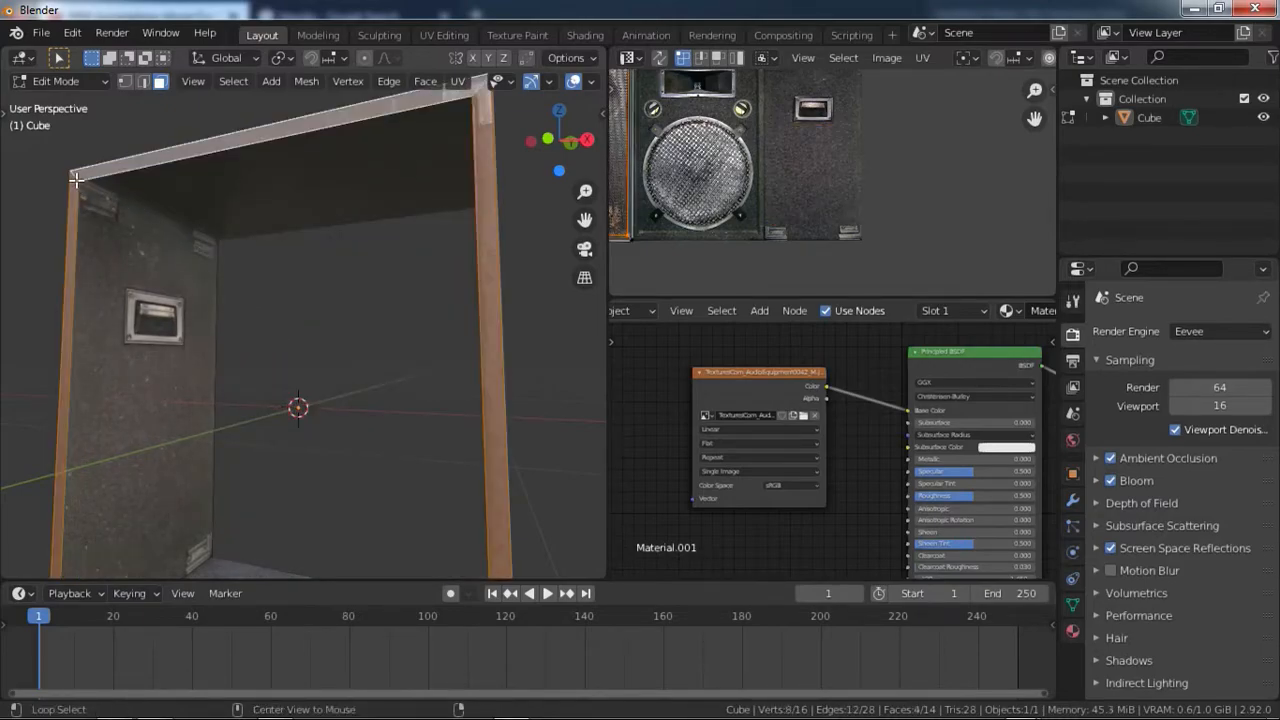
pyautogui.press('h')
# Hide the top and bottom faces, leaving only the two side faces with handles.
pyautogui.moveTo(335, 263); pyautogui.dragTo(331, 229, button='middle')
pyautogui.click(331, 229)
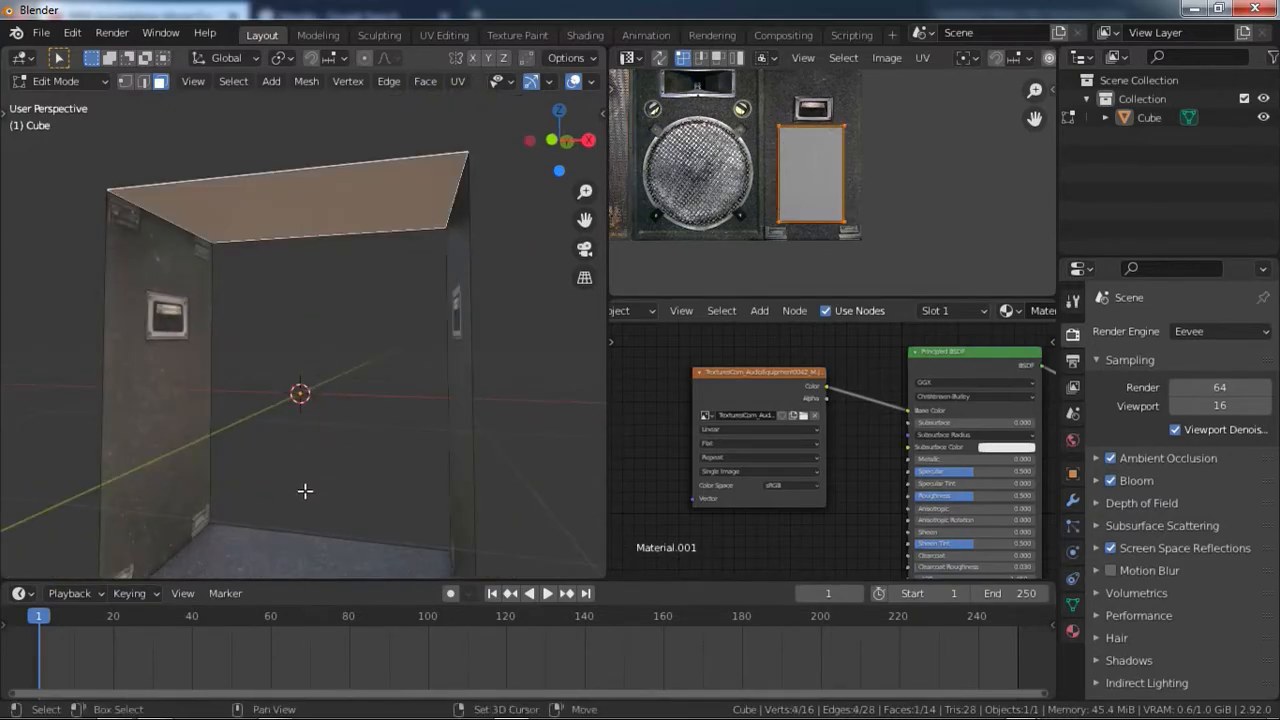
pyautogui.keyDown('shift'); pyautogui.click(299, 537); pyautogui.keyUp('shift')
pyautogui.press('h')
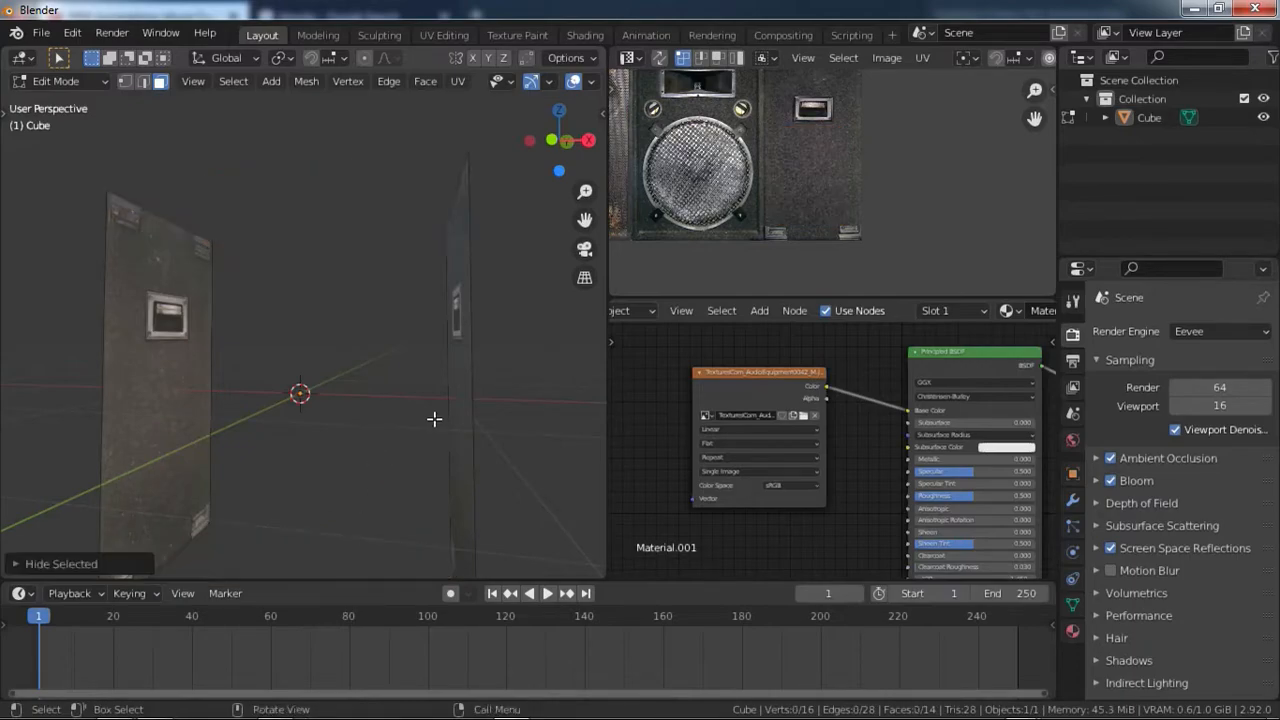
# Knife a rectangular outline around the handle plate in right view with cut through enabled, cutting both side faces.
pyautogui.moveTo(84, 444); pyautogui.dragTo(213, 401, button='middle')
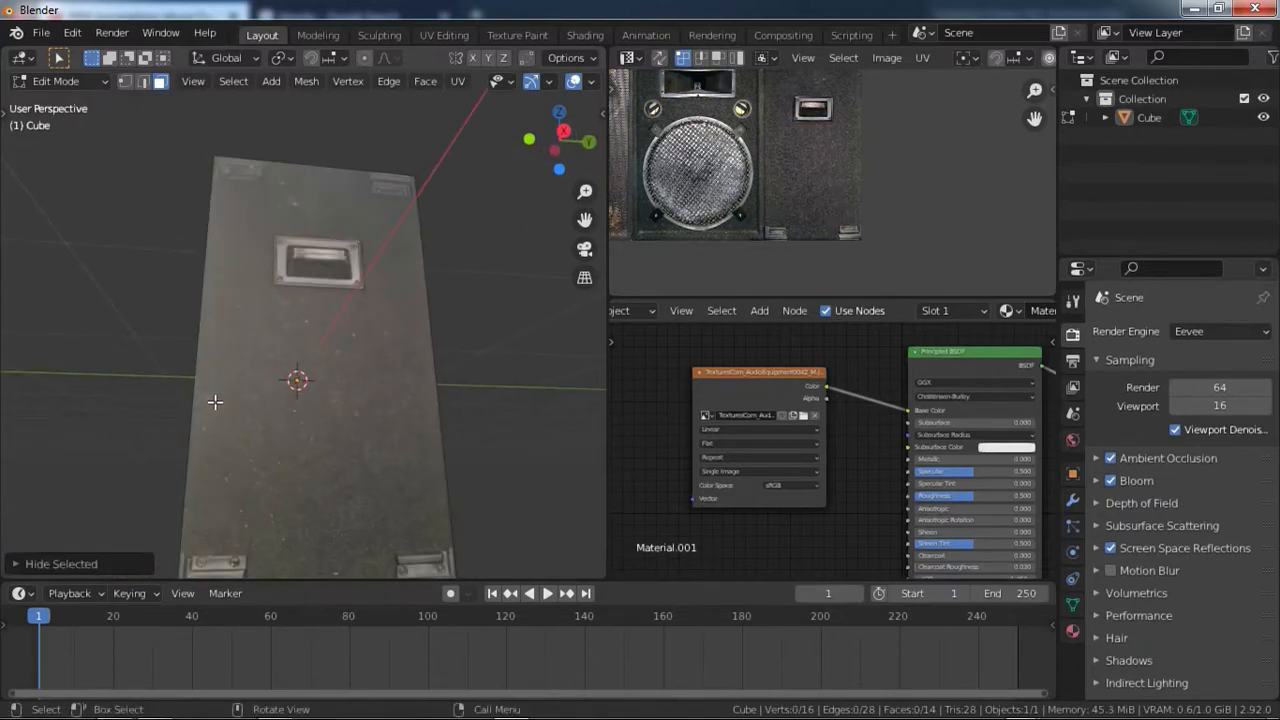
pyautogui.press('KP_3')
pyautogui.press('k')
pyautogui.scroll(8, 343, 323)
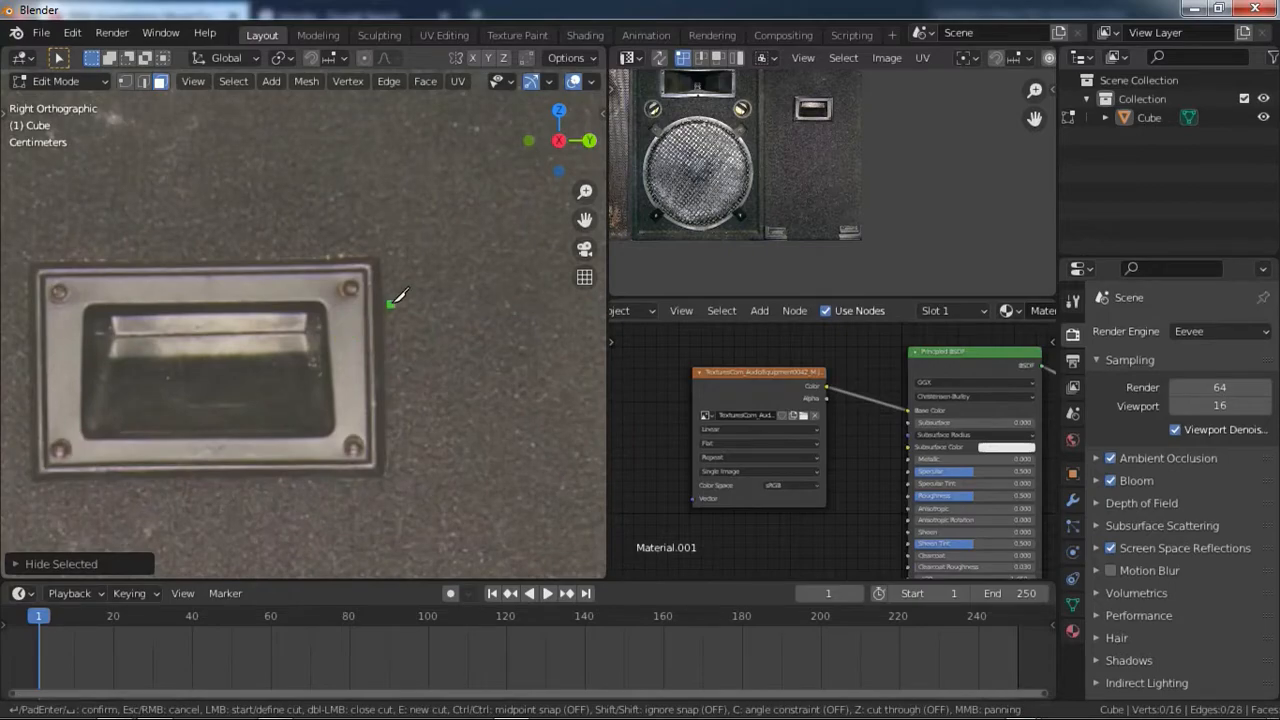
pyautogui.press('z')
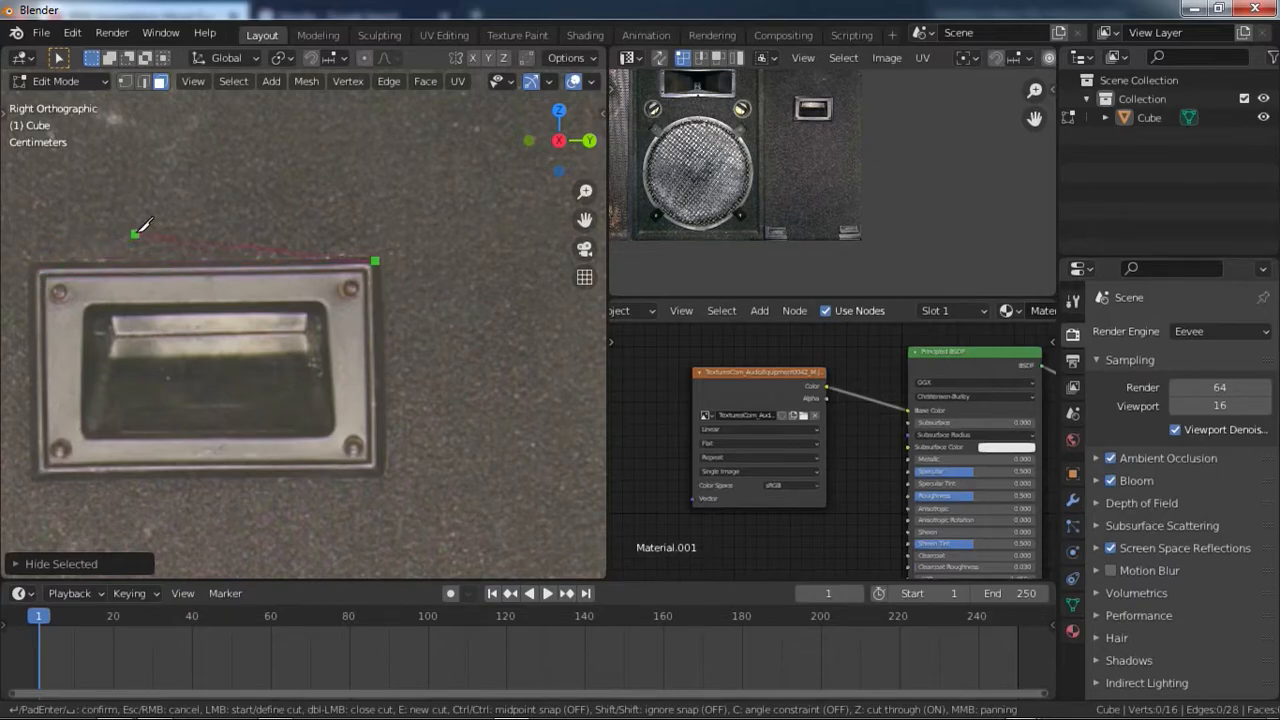
pyautogui.press('c')
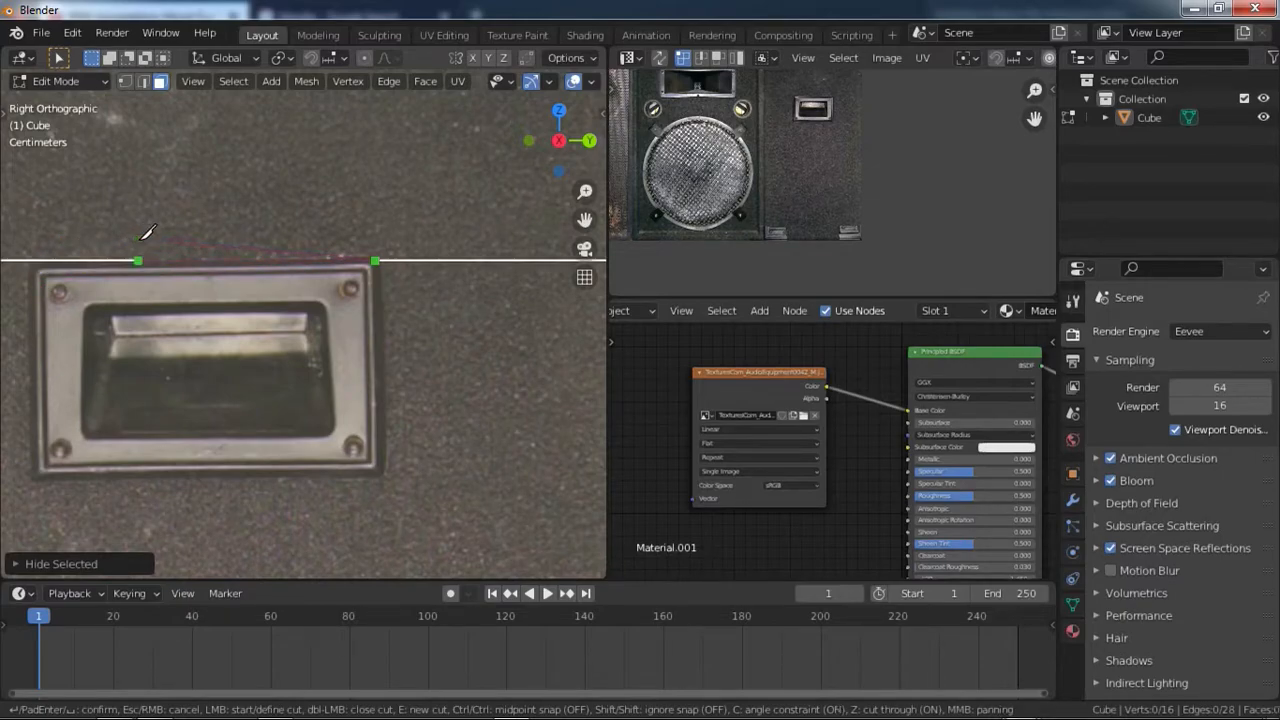
pyautogui.click(34, 269)
pyautogui.moveTo(40, 308); pyautogui.dragTo(209, 277, button='middle')
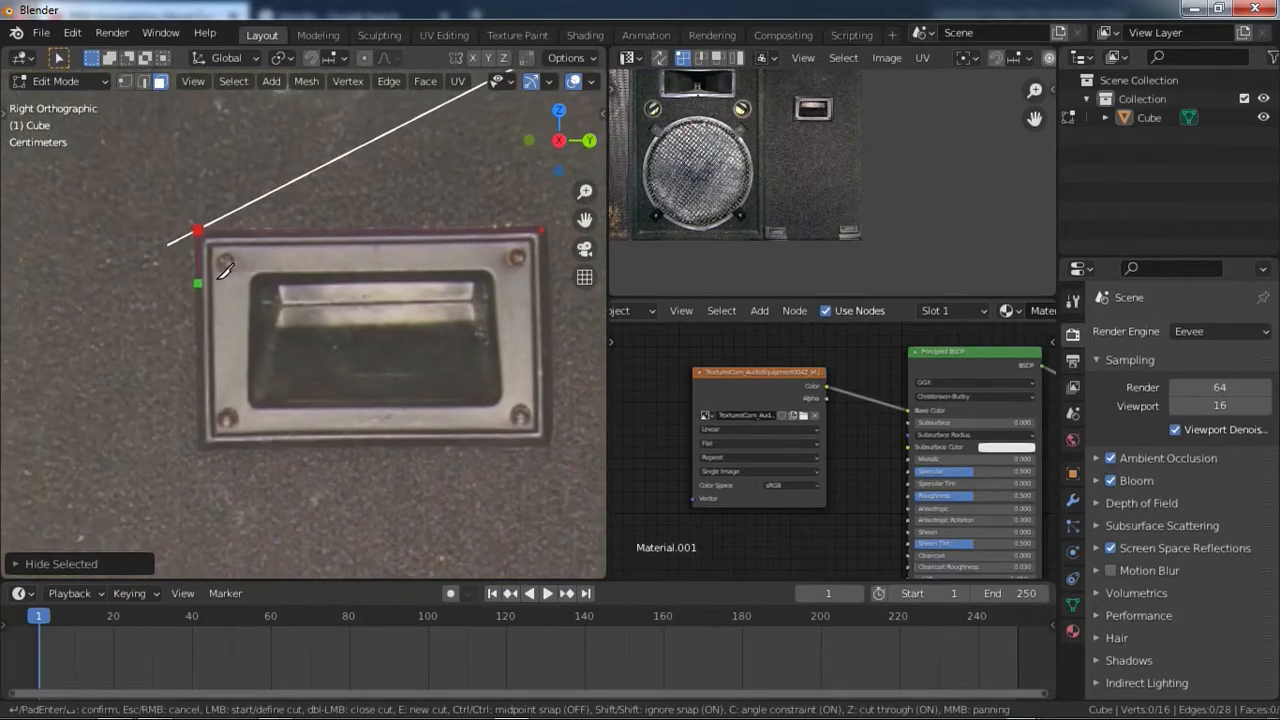
pyautogui.click(219, 441)
pyautogui.click(552, 450)
pyautogui.keyDown('ctrl'); pyautogui.scroll(-3, 520, 420); pyautogui.keyUp('ctrl')
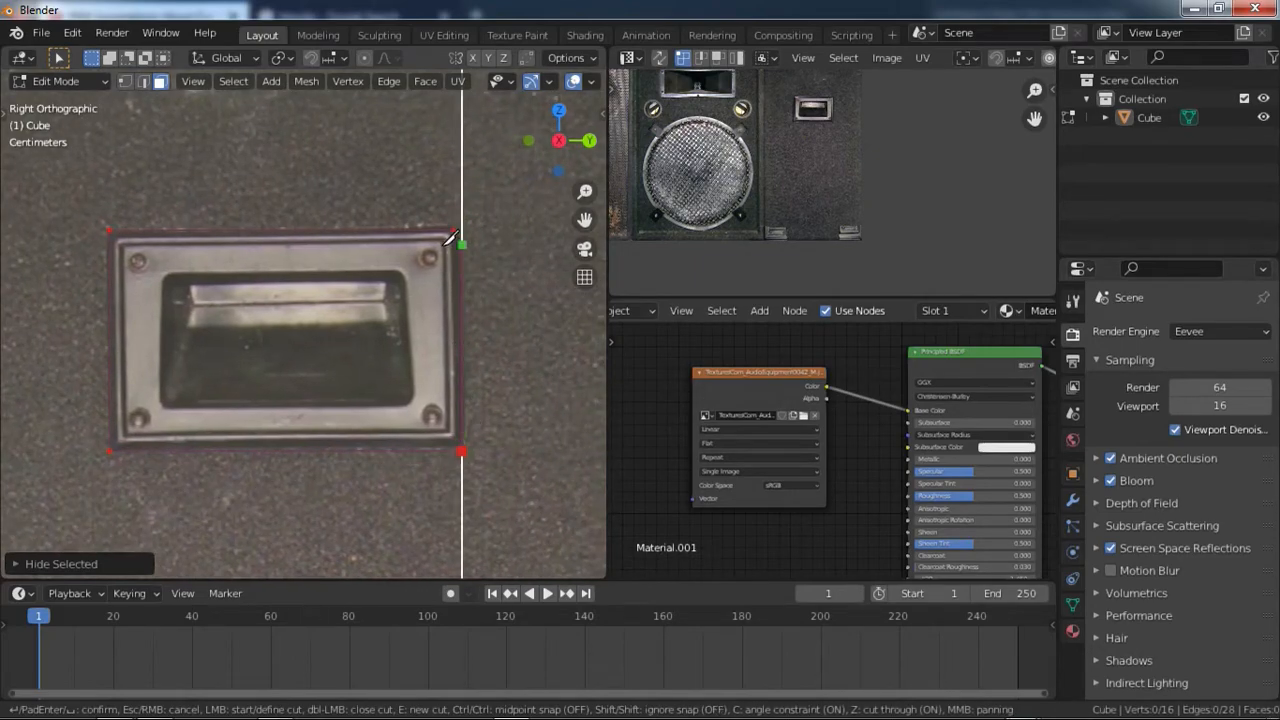
pyautogui.press('c')
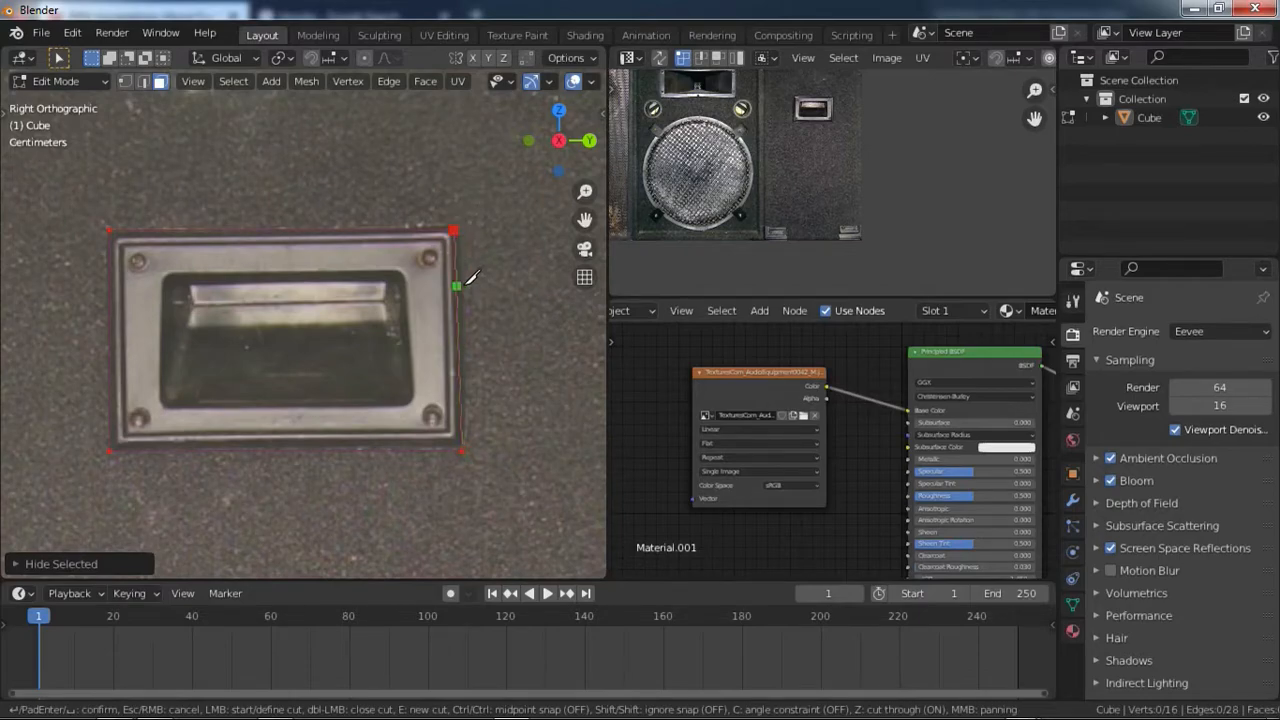
pyautogui.press('Return')
pyautogui.scroll(-3, 426, 311)
pyautogui.scroll(2, 426, 311)
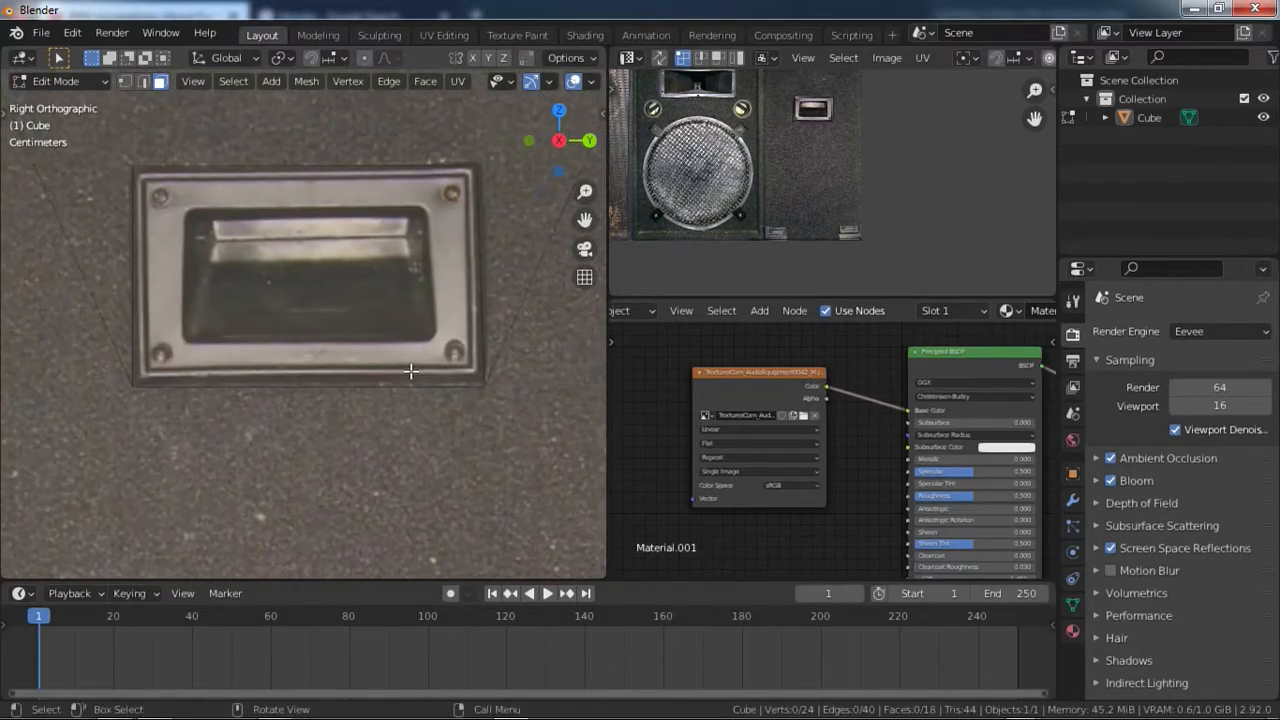
# Examine the knife-cut handle faces on both sides of the speaker.
pyautogui.scroll(-4, 409, 371)
pyautogui.moveTo(409, 371); pyautogui.dragTo(431, 363, button='middle')
pyautogui.click(320, 340)
pyautogui.moveTo(178, 428); pyautogui.dragTo(500, 441, button='middle')
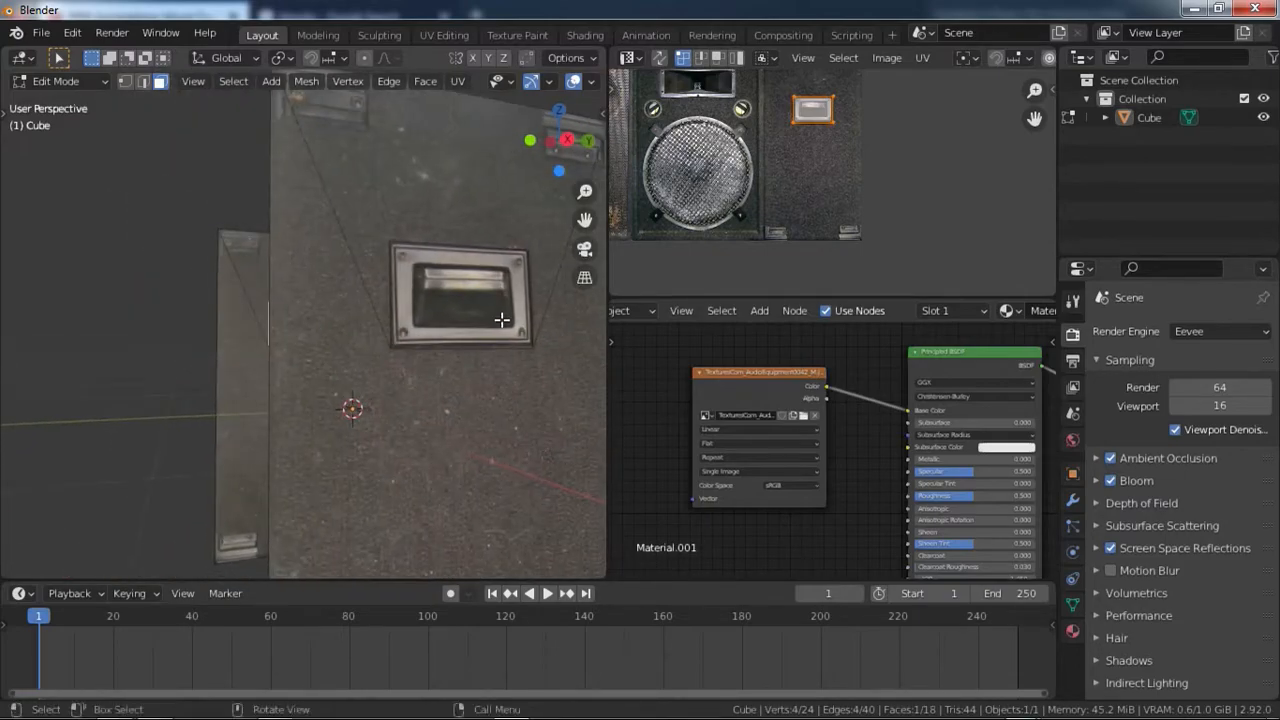
pyautogui.click(500, 323)
pyautogui.moveTo(500, 323); pyautogui.dragTo(434, 332, button='middle')
pyautogui.press('n')
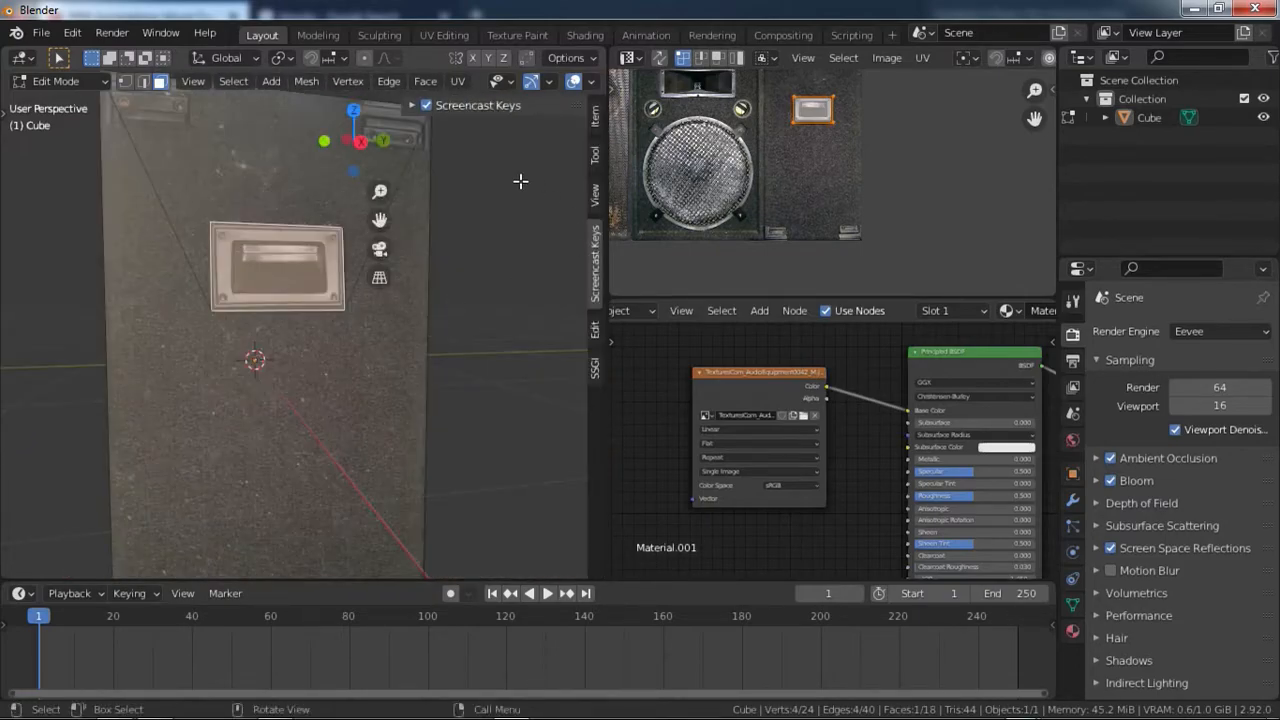
pyautogui.press('n')
pyautogui.scroll(1, 248, 353)
pyautogui.moveTo(262, 298); pyautogui.dragTo(353, 348, button='middle')
pyautogui.scroll(2, 266, 363)
pyautogui.scroll(-3, 337, 406)
pyautogui.press('KP_1')
pyautogui.press('KP_3')
pyautogui.scroll(5, 352, 417)
pyautogui.scroll(3, 360, 330)
pyautogui.scroll(1, 355, 305)
pyautogui.scroll(-4, 314, 267)
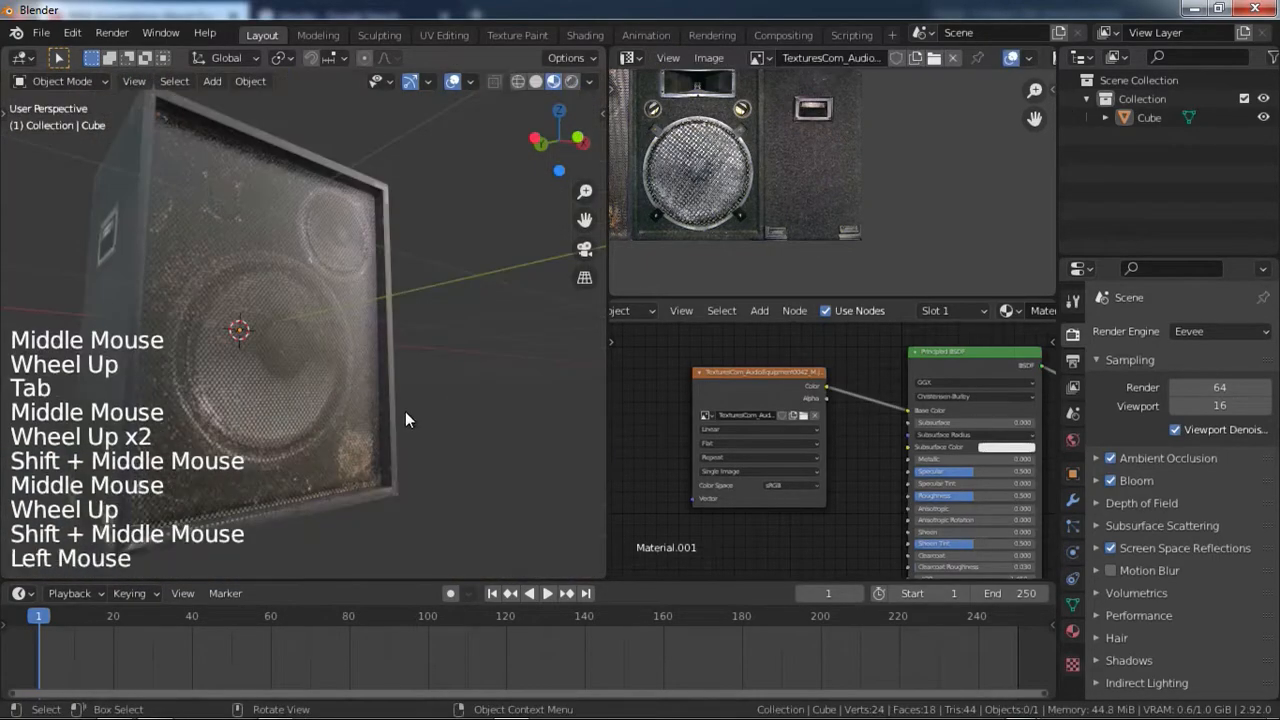
# Examine the speaker's recessed front from several angles and compare it with the grille area of the photo texture.
pyautogui.keyDown('shift'); pyautogui.moveTo(405, 411); pyautogui.dragTo(330, 407, button='middle'); pyautogui.keyUp('shift')
pyautogui.scroll(2, 409, 410)
pyautogui.scroll(-1, 341, 417)
pyautogui.moveTo(330, 407); pyautogui.dragTo(315, 406, button='middle')
pyautogui.moveTo(315, 406); pyautogui.dragTo(320, 370, button='middle')
pyautogui.scroll(-2, 300, 402)
pyautogui.moveTo(320, 370); pyautogui.dragTo(351, 470, button='middle')
pyautogui.scroll(2, 385, 313)
pyautogui.click(351, 472)
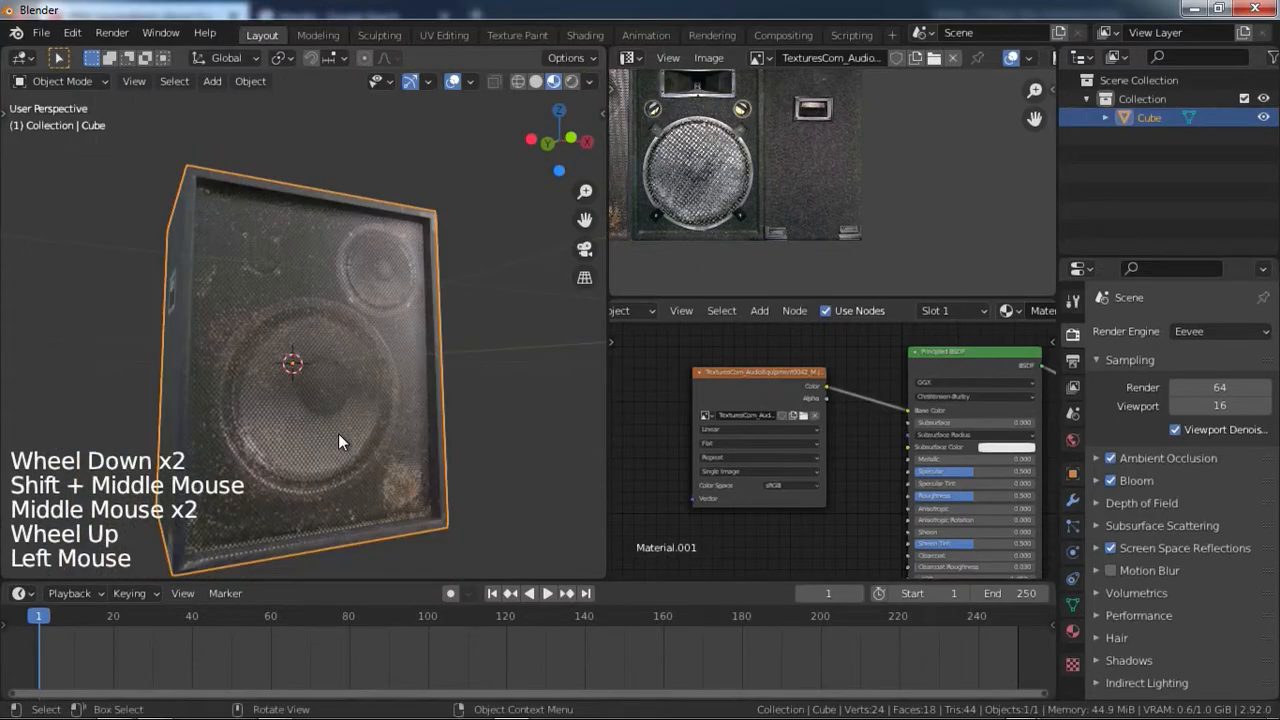
pyautogui.scroll(-3, 700, 200)
pyautogui.scroll(5, 710, 234)
pyautogui.moveTo(700, 200); pyautogui.dragTo(757, 249, button='middle')
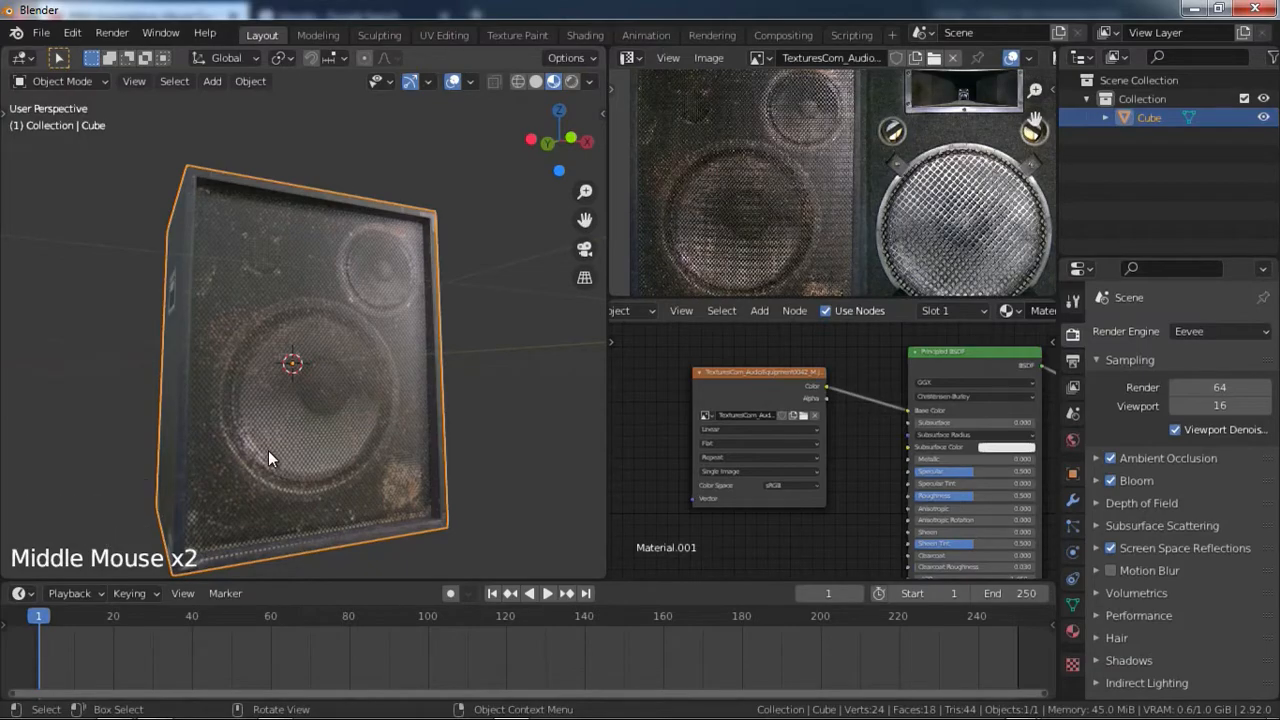
# Duplicate the recessed grille face in place and move the copy out in front of the speaker.
pyautogui.press('Tab')
pyautogui.click(364, 374)
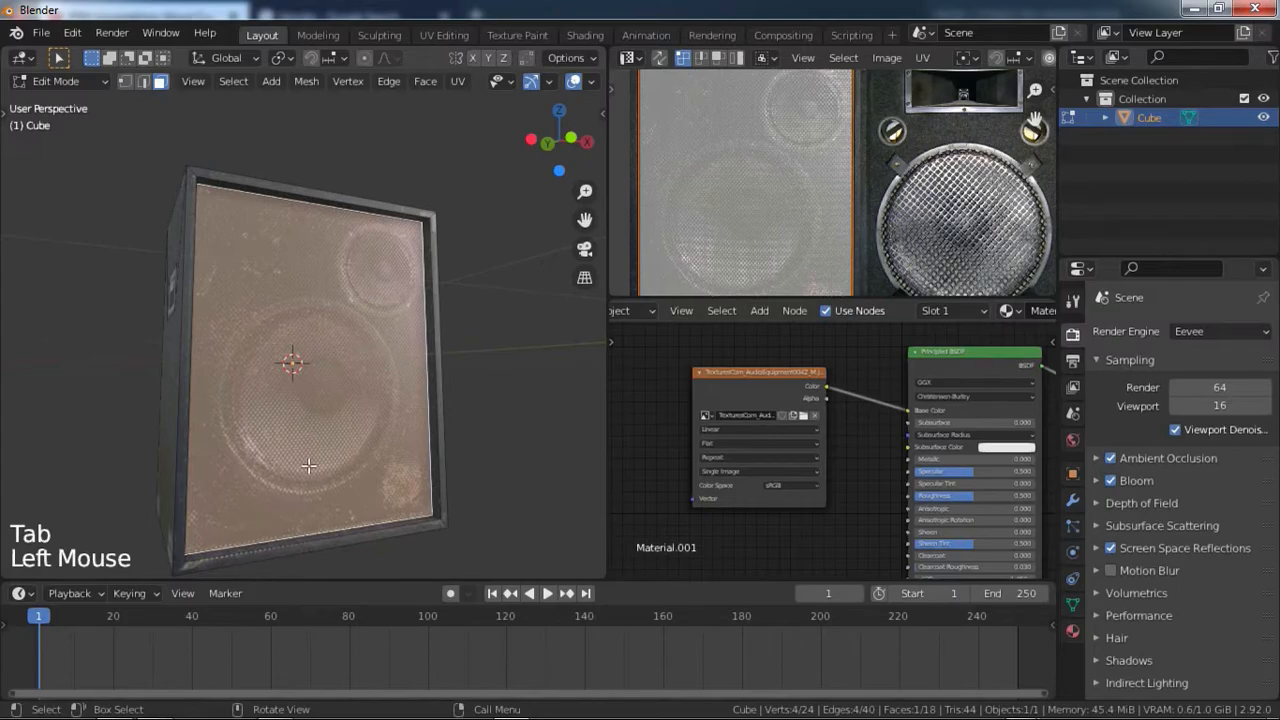
pyautogui.hotkey('shift', 'd')
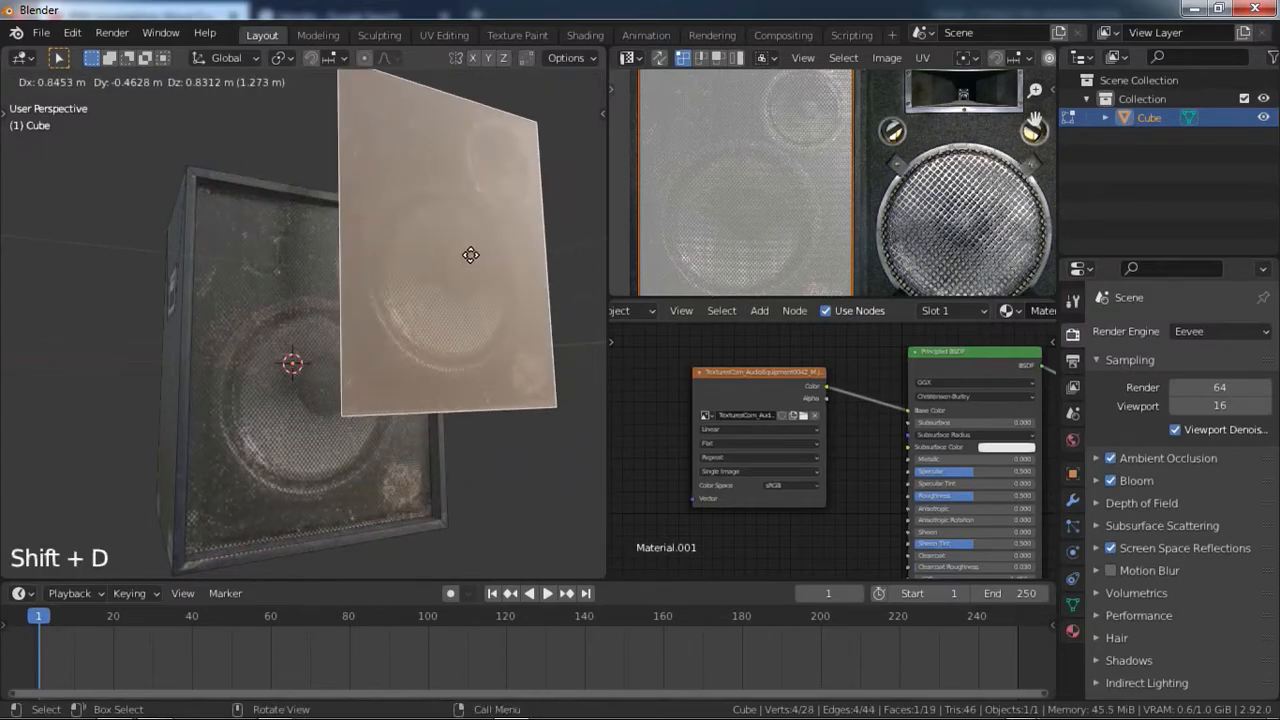
pyautogui.rightClick(380, 359)
pyautogui.scroll(-2, 380, 359)
pyautogui.press('g')
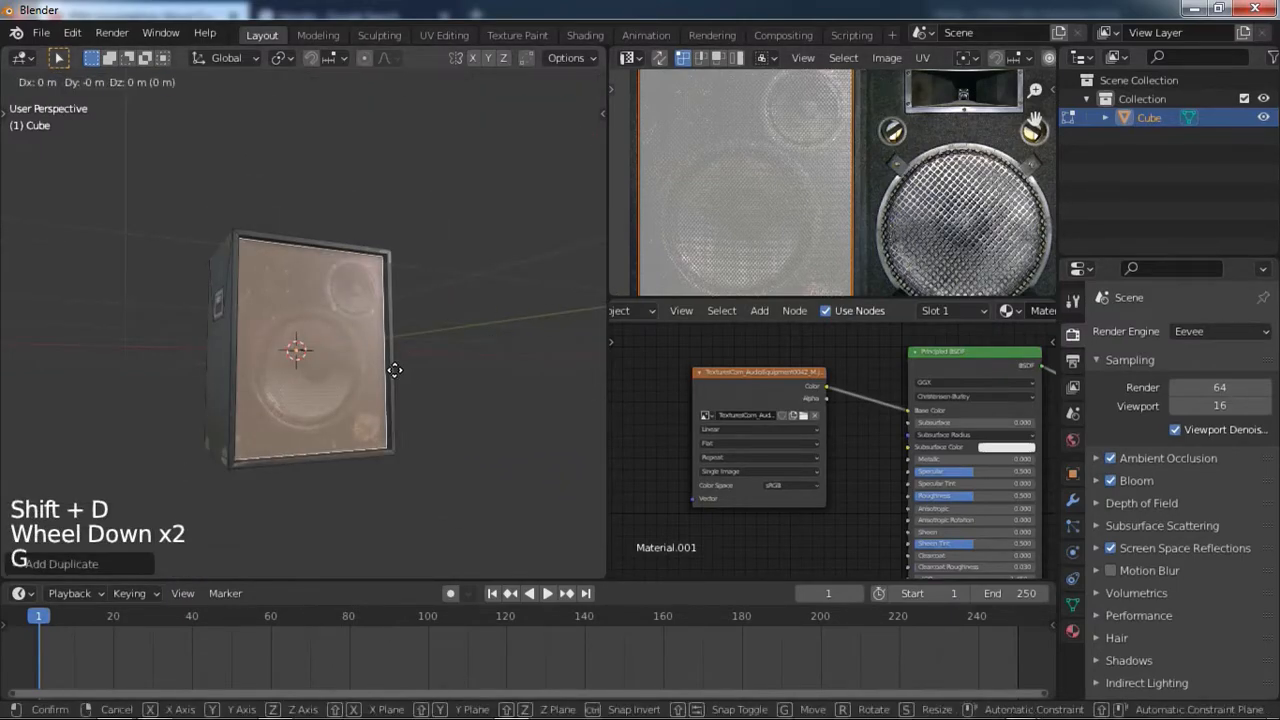
pyautogui.press('x')
pyautogui.click(477, 354)
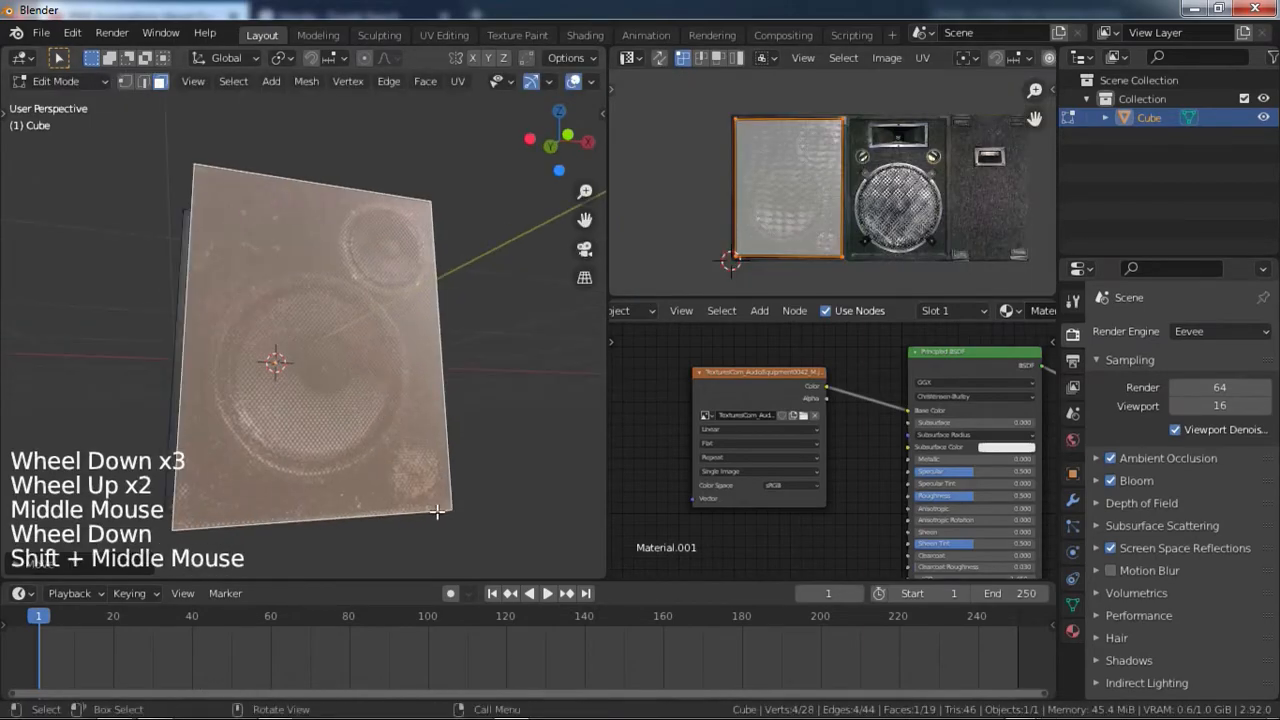
# Inset the copied grille face by about 0.5 m and bevel the inner edges about 0.39 m wide with 4 segments.
pyautogui.press('i')
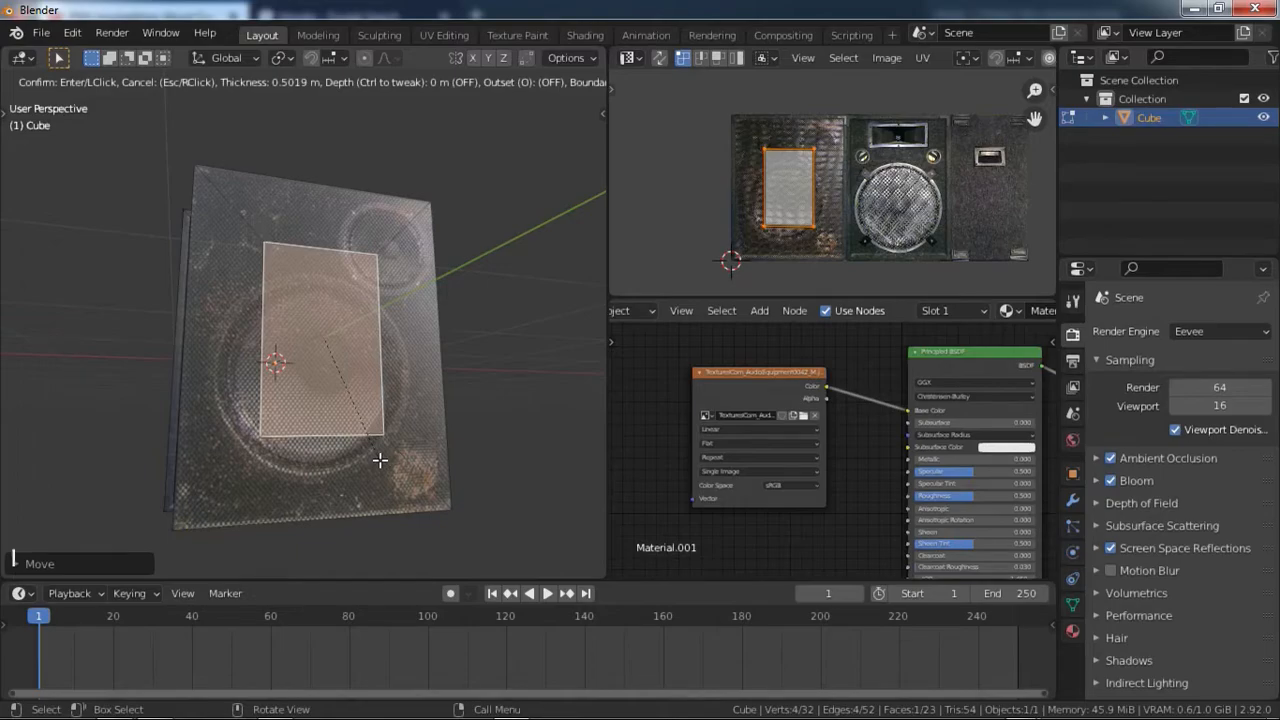
pyautogui.click(380, 460)
pyautogui.hotkey('ctrl', 'b')
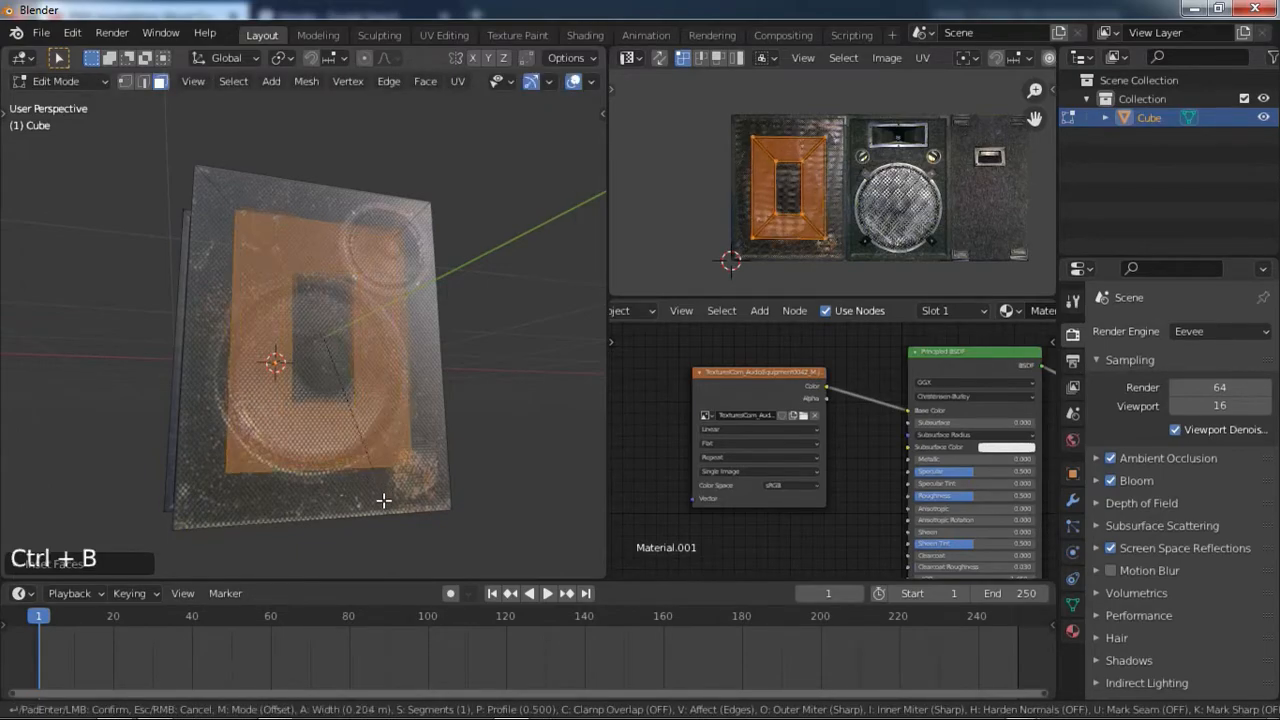
pyautogui.scroll(3, 385, 510)
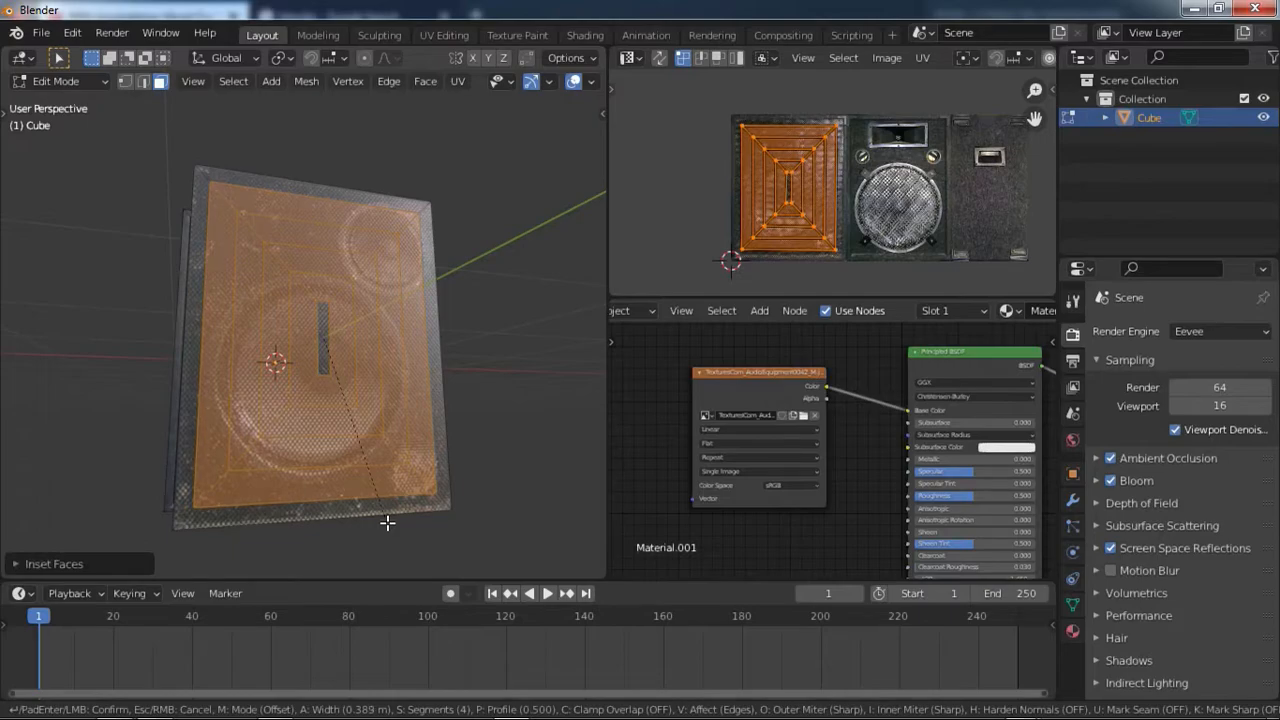
pyautogui.click(370, 466)
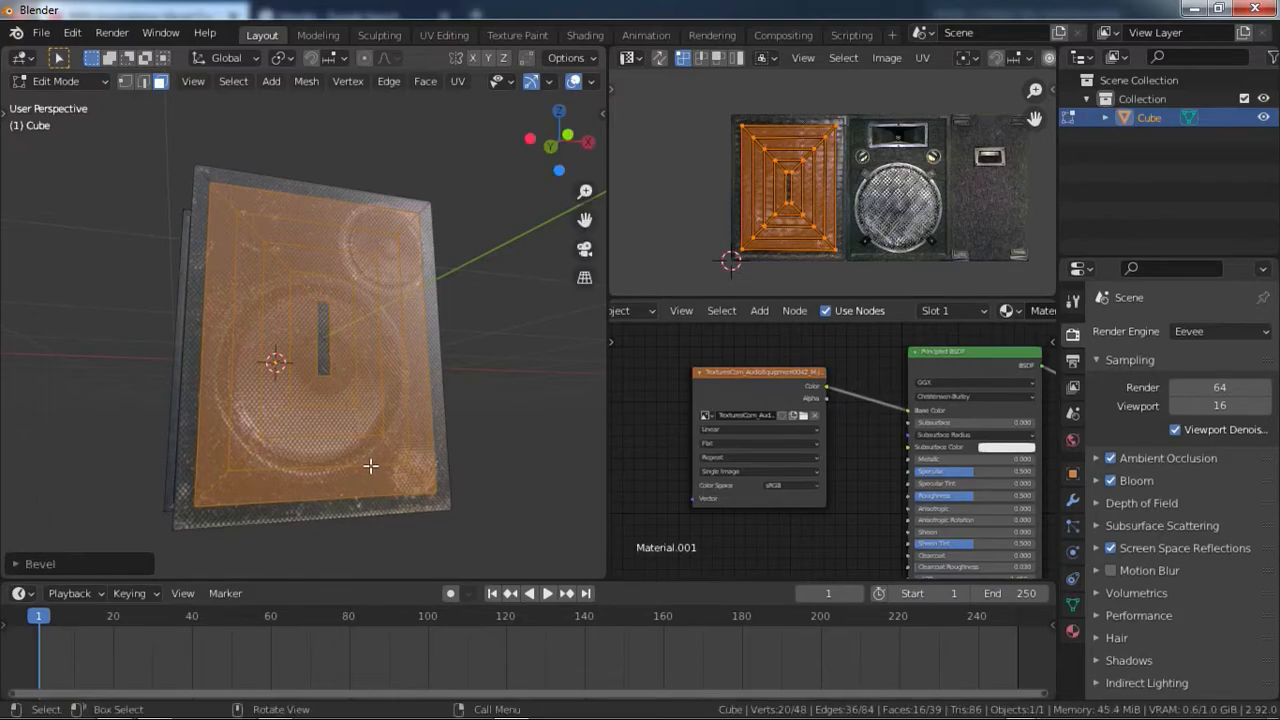
# Add loop cuts across the concentric rings of the copied grille panel in both directions.
pyautogui.hotkey('ctrl', 'r')
pyautogui.click(330, 362)
pyautogui.click(330, 362)
pyautogui.hotkey('ctrl', 'r')
pyautogui.scroll(1, 317, 260)
pyautogui.doubleClick(317, 260)
pyautogui.scroll(3, 351, 359)
# Select the grille panel's small centre face and enable proportional editing with Connected Only and Sphere falloff.
pyautogui.press('3')
pyautogui.click(362, 371)
pyautogui.scroll(-5, 362, 371)
pyautogui.keyDown('shift'); pyautogui.moveTo(362, 371); pyautogui.dragTo(380, 120, button='middle'); pyautogui.keyUp('shift')
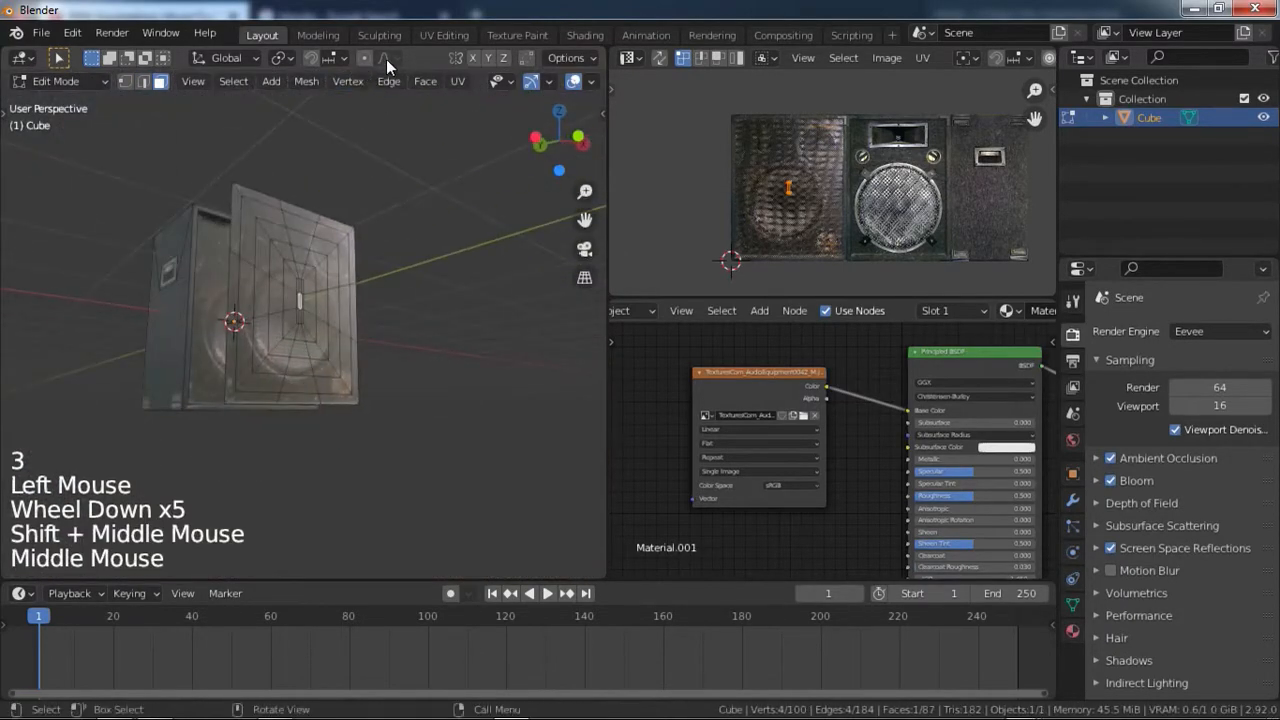
pyautogui.press('o')
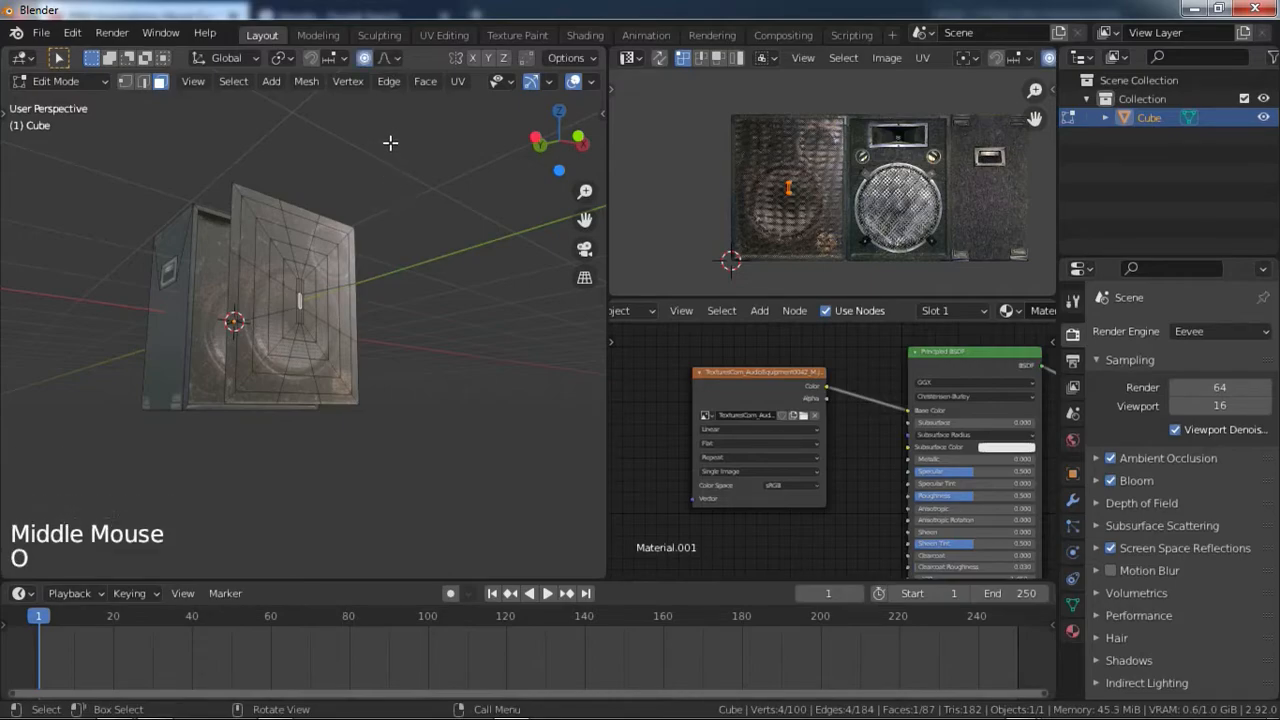
pyautogui.press('alt')
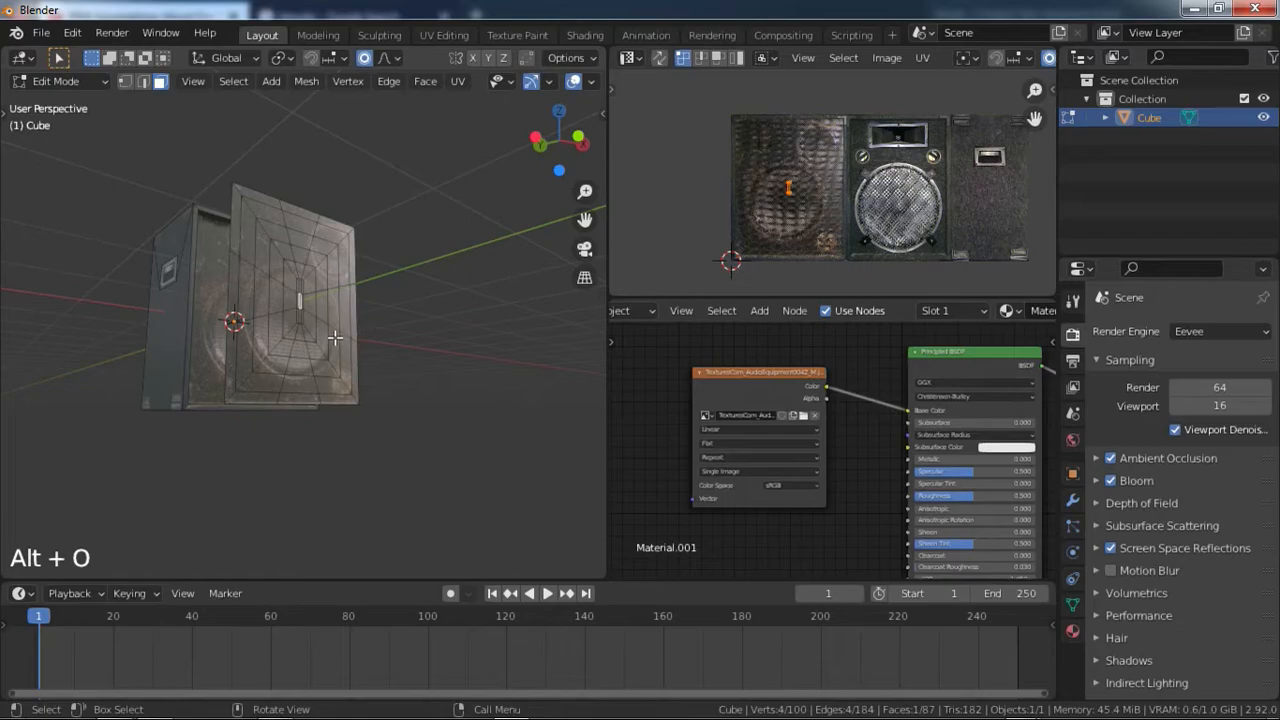
pyautogui.moveTo(320, 313); pyautogui.dragTo(370, 330, button='middle')
pyautogui.moveTo(370, 330); pyautogui.dragTo(337, 343, button='middle')
pyautogui.scroll(2, 337, 343)
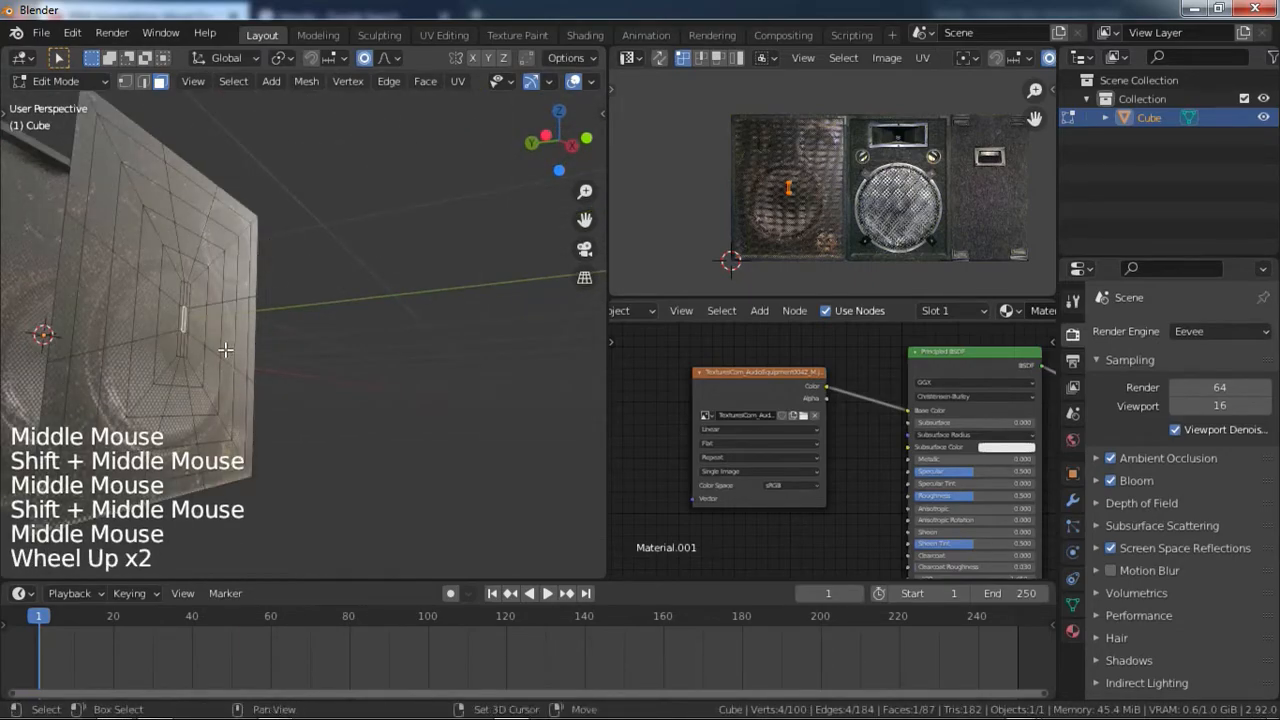
pyautogui.keyDown('shift'); pyautogui.moveTo(225, 349); pyautogui.dragTo(351, 286, button='middle'); pyautogui.keyUp('shift')
pyautogui.keyDown('shift'); pyautogui.moveTo(254, 241); pyautogui.dragTo(240, 264, button='middle'); pyautogui.keyUp('shift')
pyautogui.moveTo(240, 264)
pyautogui.mouseDown(button='middle')
pyautogui.moveTo(212, 262)
pyautogui.moveTo(258, 250)
pyautogui.mouseUp(button='middle')
pyautogui.keyDown('shift'); pyautogui.moveTo(258, 250); pyautogui.dragTo(284, 186, button='middle'); pyautogui.keyUp('shift')
pyautogui.click(388, 60)
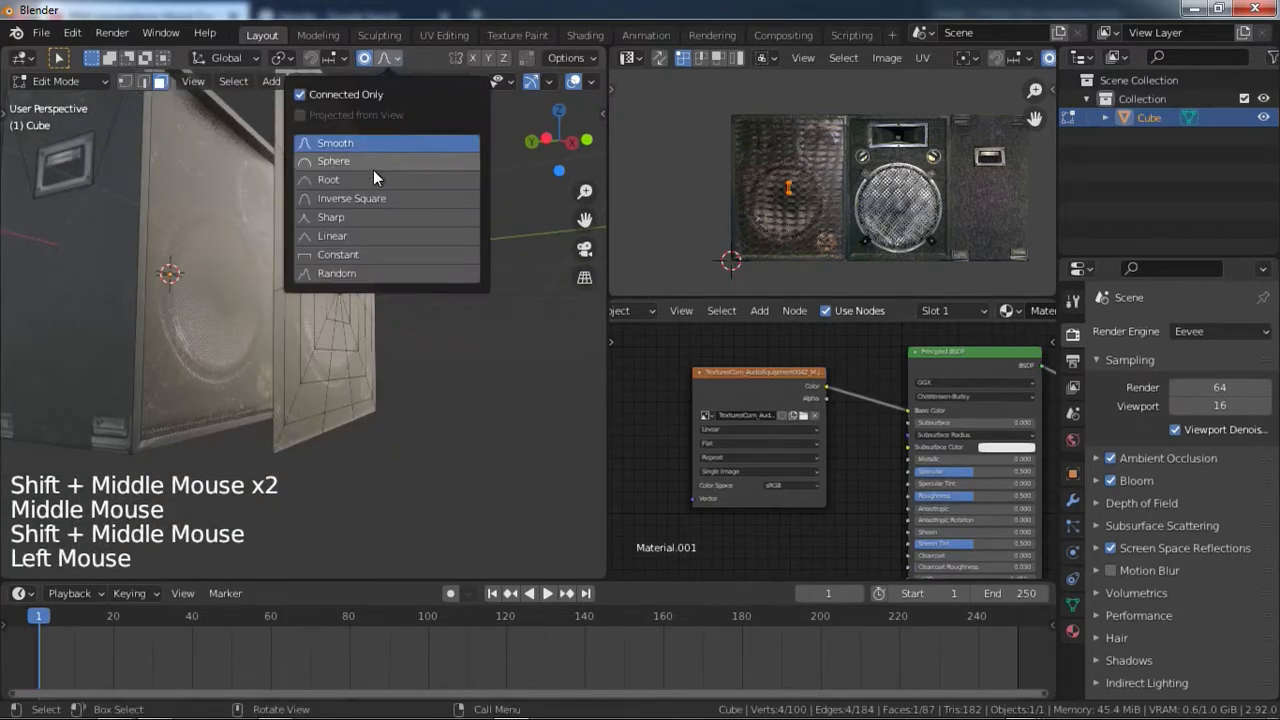
pyautogui.click(411, 161)
# Pull the centre face about 0.5 m outward along Y at proportional size 2.85 to bulge the grille panel.
pyautogui.moveTo(523, 223); pyautogui.dragTo(449, 277, button='middle')
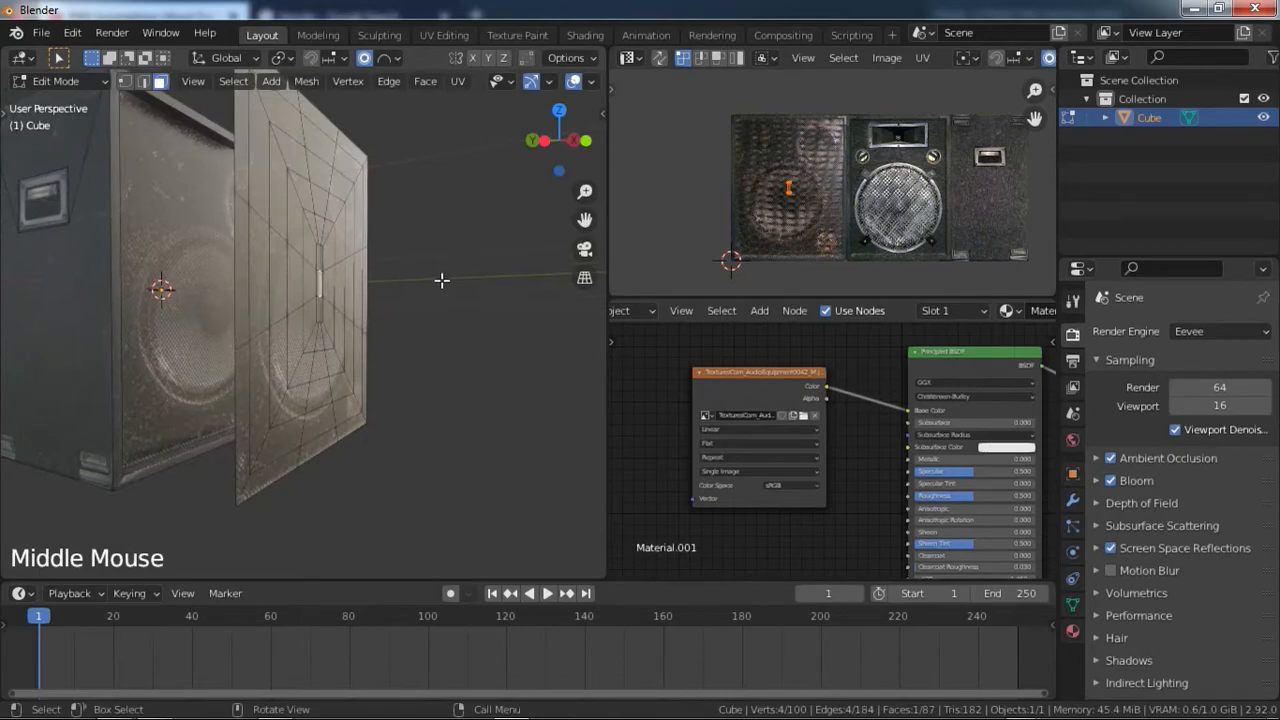
pyautogui.scroll(-2, 357, 285)
pyautogui.press('g')
pyautogui.press('y')
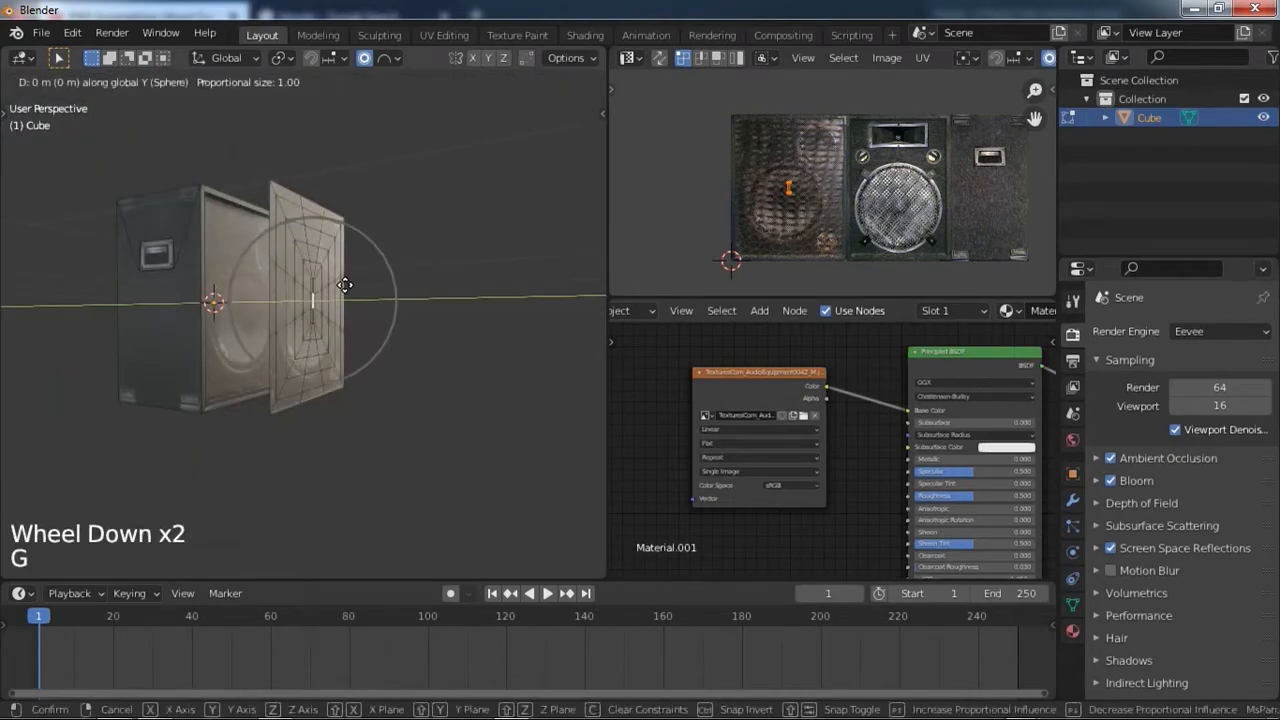
pyautogui.scroll(-4, 390, 288)
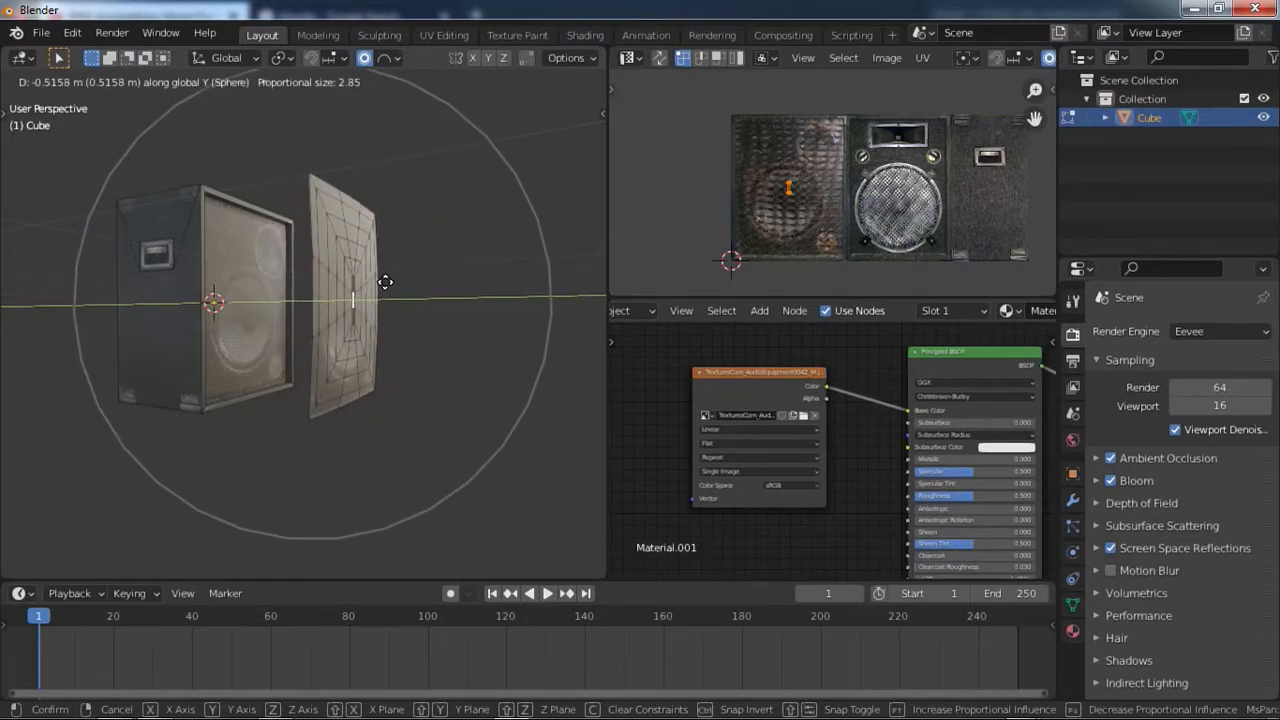
pyautogui.click(387, 283)
pyautogui.moveTo(387, 283); pyautogui.dragTo(405, 316, button='middle')
pyautogui.press('g')
pyautogui.click(417, 314)
# Select the whole linked grille panel, move it back along Y against the speaker's front, and turn off proportional editing.
pyautogui.scroll(2, 417, 314)
pyautogui.moveTo(405, 316); pyautogui.dragTo(350, 340, button='middle')
pyautogui.scroll(-2, 404, 345)
pyautogui.click(350, 340)
pyautogui.press('l')
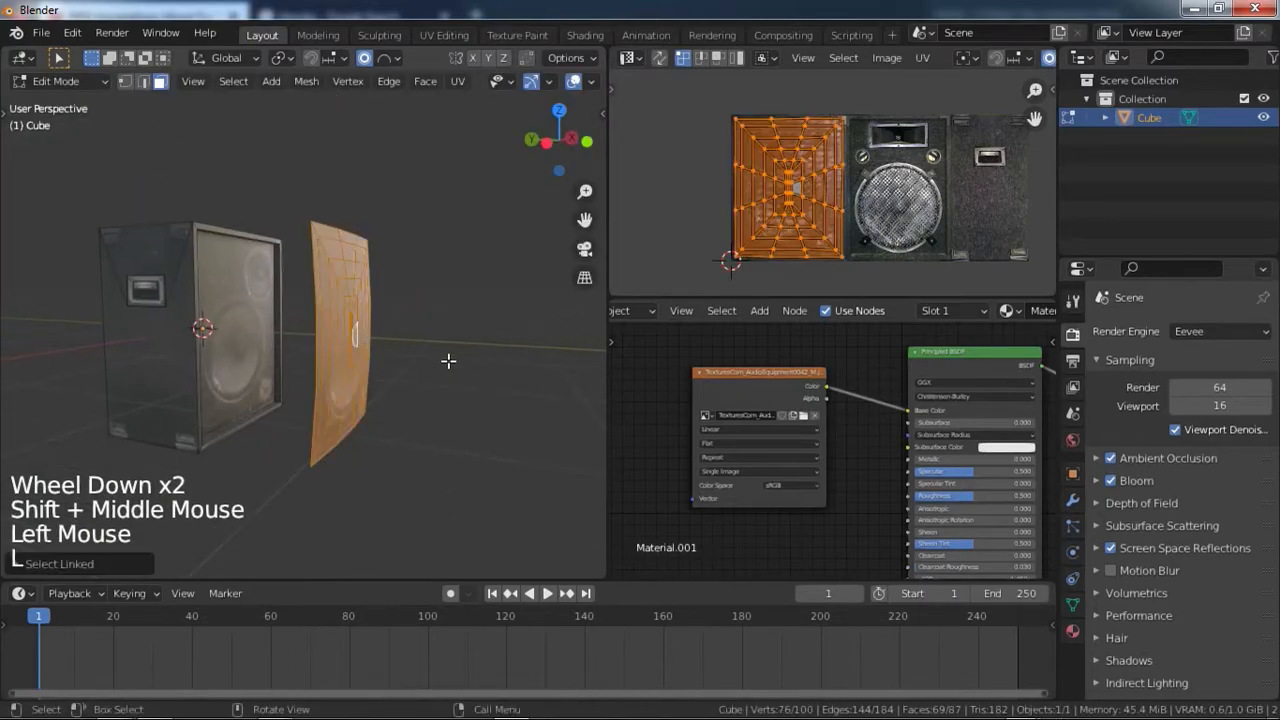
pyautogui.press('g')
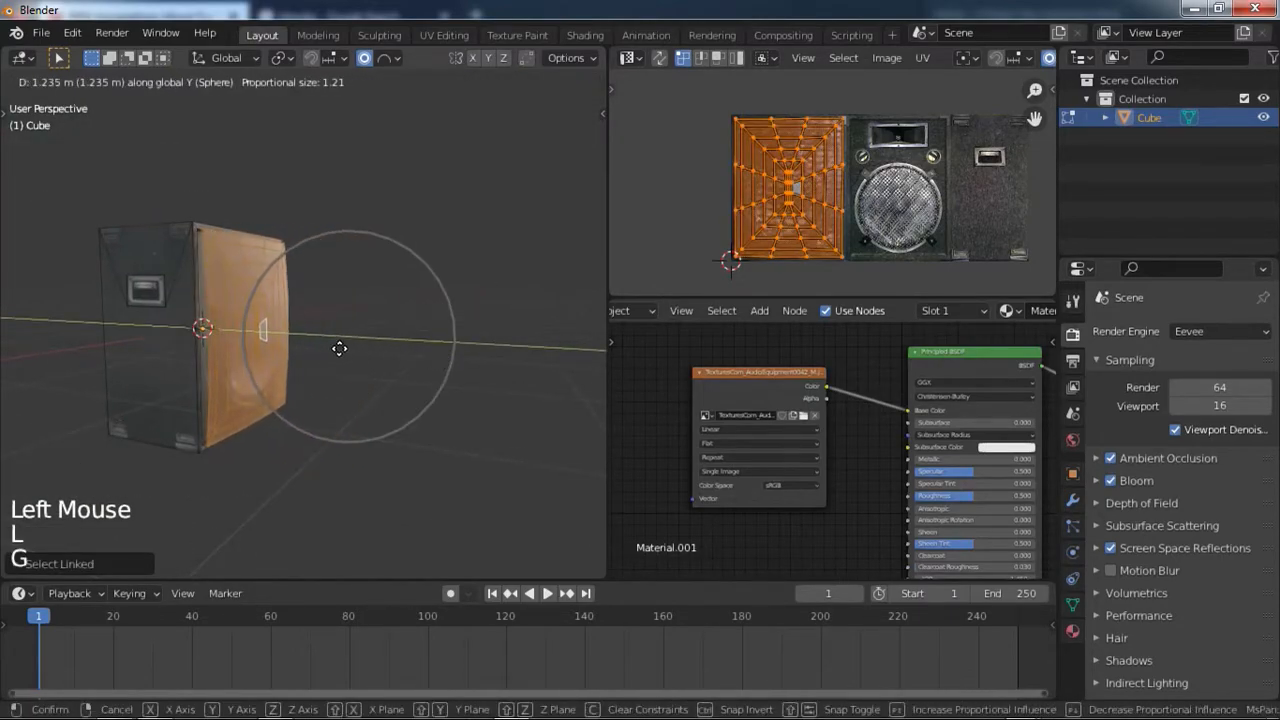
pyautogui.click(275, 346)
pyautogui.press('o')
# Flatten the grille panel along Y to about 0.67, shift it along Y into the frame, and leave edit mode.
pyautogui.scroll(4, 335, 345)
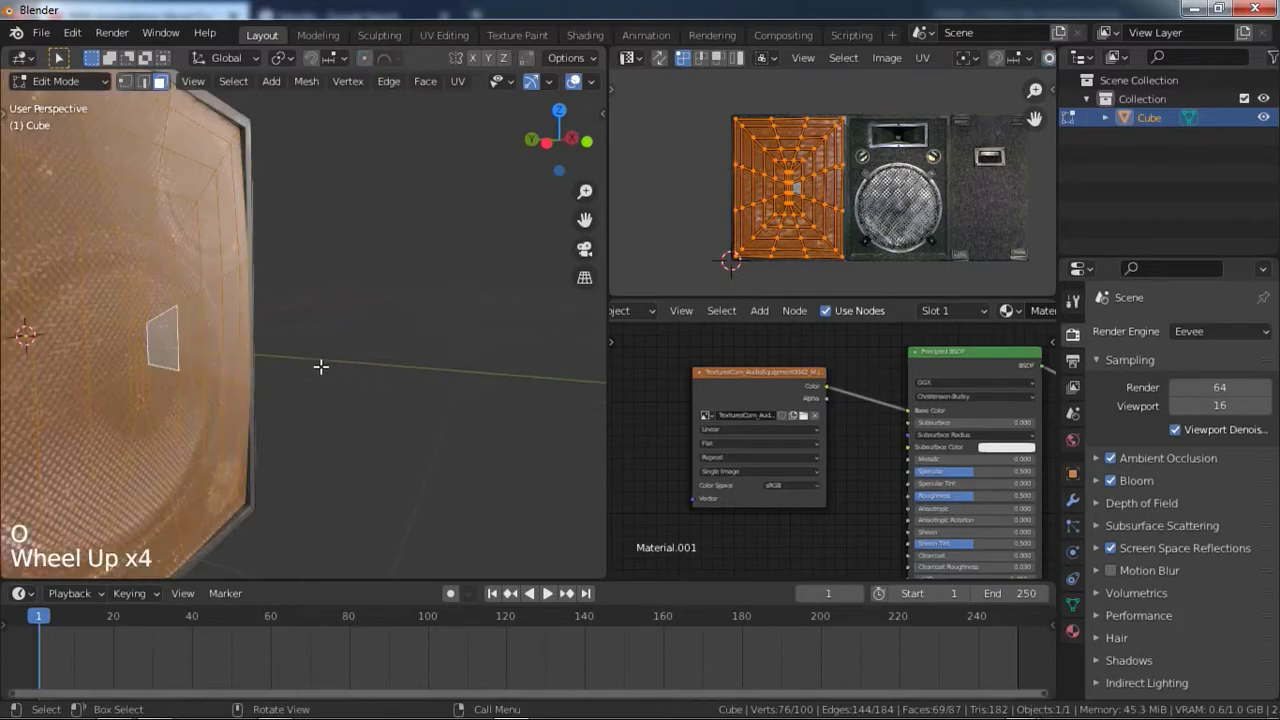
pyautogui.keyDown('shift'); pyautogui.moveTo(320, 366); pyautogui.dragTo(320, 340, button='middle'); pyautogui.keyUp('shift')
pyautogui.moveTo(320, 340); pyautogui.dragTo(320, 309, button='middle')
pyautogui.press('s')
pyautogui.press('y')
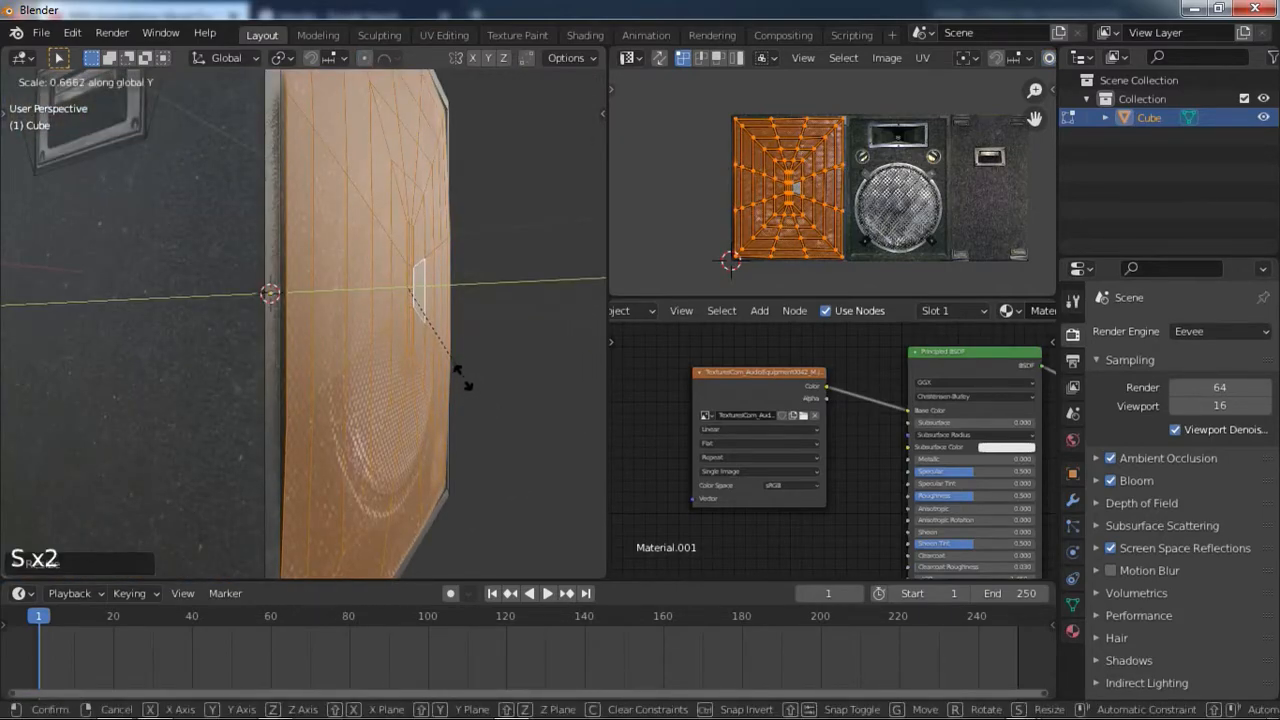
pyautogui.click(471, 392)
pyautogui.press('g')
pyautogui.press('y')
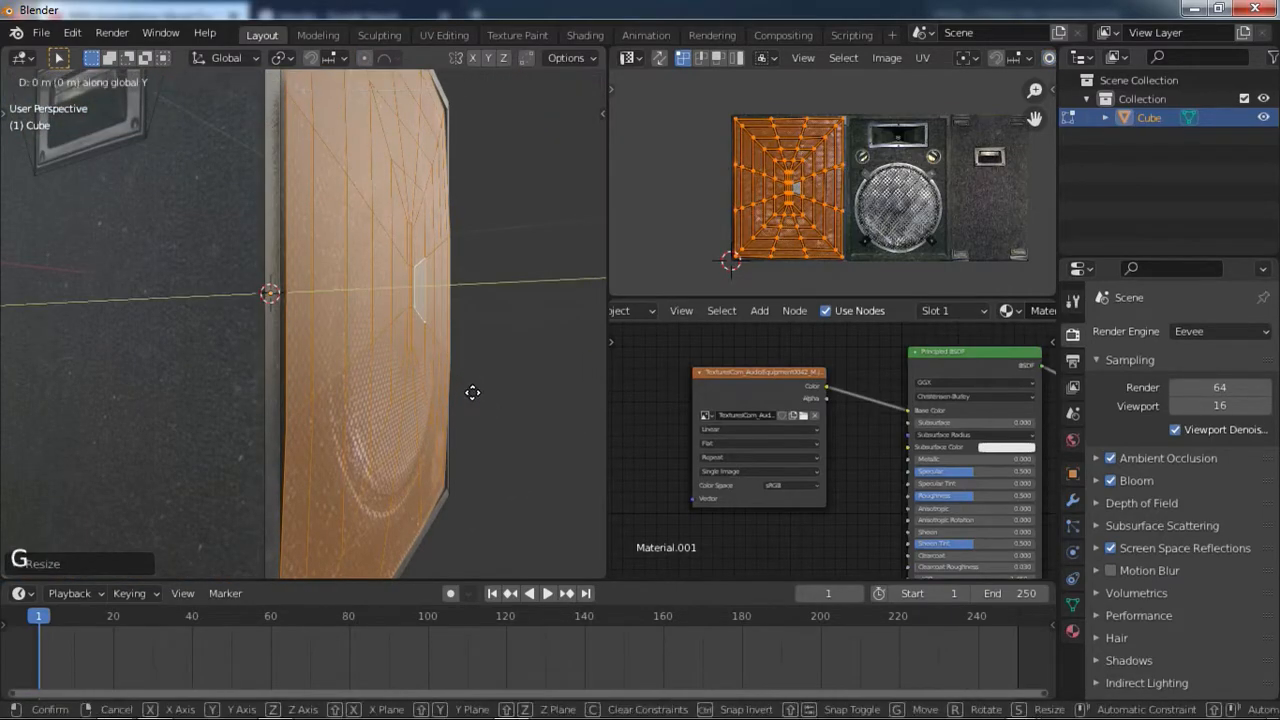
pyautogui.click(353, 366)
pyautogui.press('Tab')
# Inspect the speaker with its bulged grille from several angles.
pyautogui.moveTo(474, 392); pyautogui.dragTo(490, 400, button='middle')
pyautogui.scroll(-3, 490, 400)
pyautogui.keyDown('shift'); pyautogui.moveTo(490, 400); pyautogui.dragTo(505, 405, button='middle'); pyautogui.keyUp('shift')
pyautogui.moveTo(505, 405); pyautogui.dragTo(520, 412, button='middle')
pyautogui.scroll(2, 520, 412)
pyautogui.keyDown('shift'); pyautogui.moveTo(520, 412); pyautogui.dragTo(395, 477, button='middle'); pyautogui.keyUp('shift')
pyautogui.click(499, 413)
pyautogui.scroll(2, 377, 385)
pyautogui.keyDown('shift'); pyautogui.moveTo(377, 385); pyautogui.dragTo(477, 389, button='middle'); pyautogui.keyUp('shift')
pyautogui.scroll(-2, 477, 389)
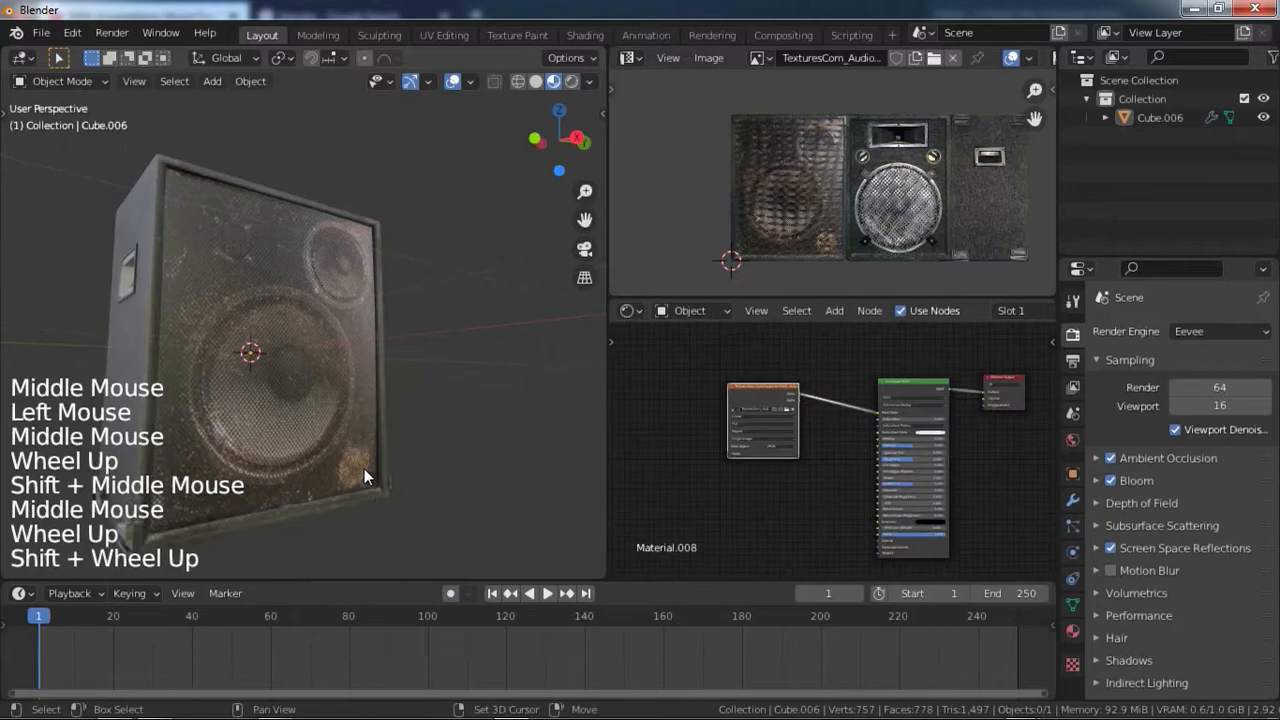
# Examine the lower grille and bottom frame of the speaker up close.
pyautogui.keyDown('shift'); pyautogui.moveTo(364, 468); pyautogui.dragTo(395, 440, button='middle'); pyautogui.keyUp('shift')
pyautogui.moveTo(395, 440); pyautogui.dragTo(430, 450, button='middle')
pyautogui.scroll(1, 425, 414)
pyautogui.scroll(-2, 420, 430)
pyautogui.scroll(3, 430, 450)
pyautogui.keyDown('shift'); pyautogui.moveTo(430, 450); pyautogui.dragTo(428, 490, button='middle'); pyautogui.keyUp('shift')
pyautogui.moveTo(428, 490); pyautogui.dragTo(490, 315, button='middle')
pyautogui.scroll(-1, 330, 448)
pyautogui.scroll(2, 490, 315)
# Duplicate the speaker's image texture node and place the copy below the original.
pyautogui.moveTo(773, 474); pyautogui.dragTo(793, 407, button='middle')
pyautogui.scroll(6, 785, 457)
pyautogui.click(771, 407)
pyautogui.scroll(-2, 793, 407)
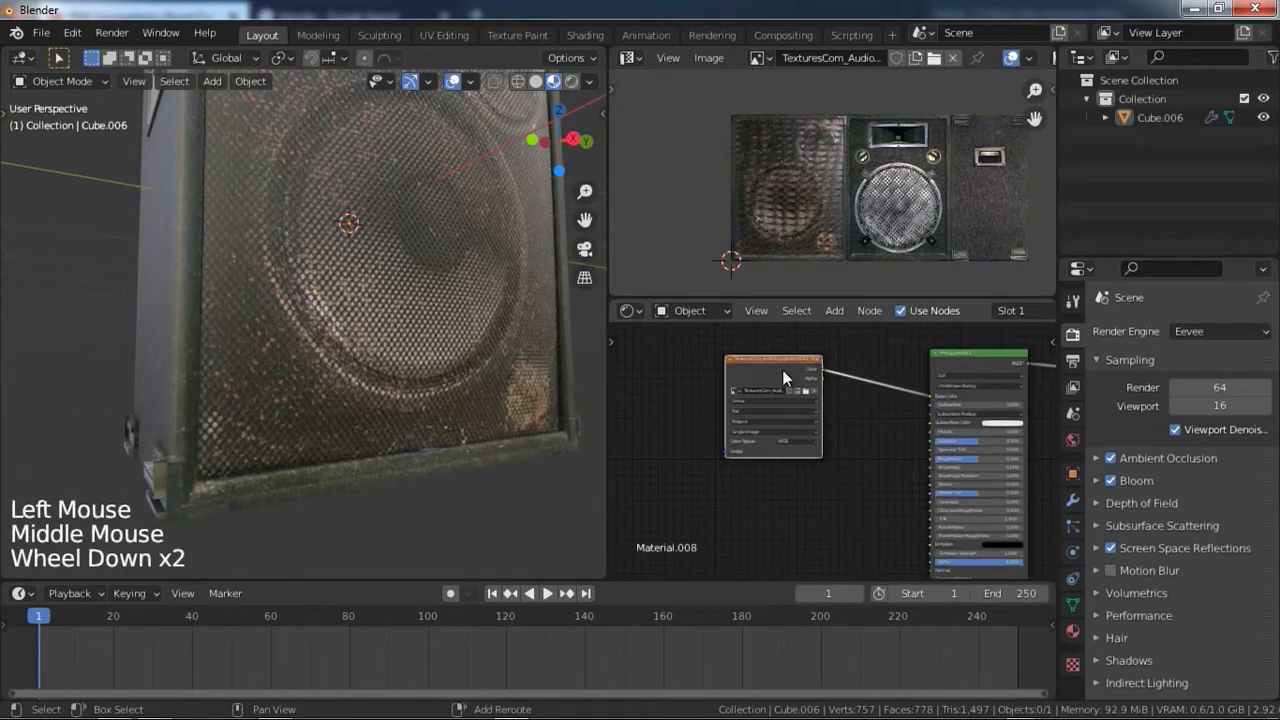
pyautogui.hotkey('shift', 'd')
pyautogui.scroll(6, 770, 480)
pyautogui.moveTo(770, 480); pyautogui.dragTo(740, 455, button='middle')
pyautogui.scroll(4, 740, 455)
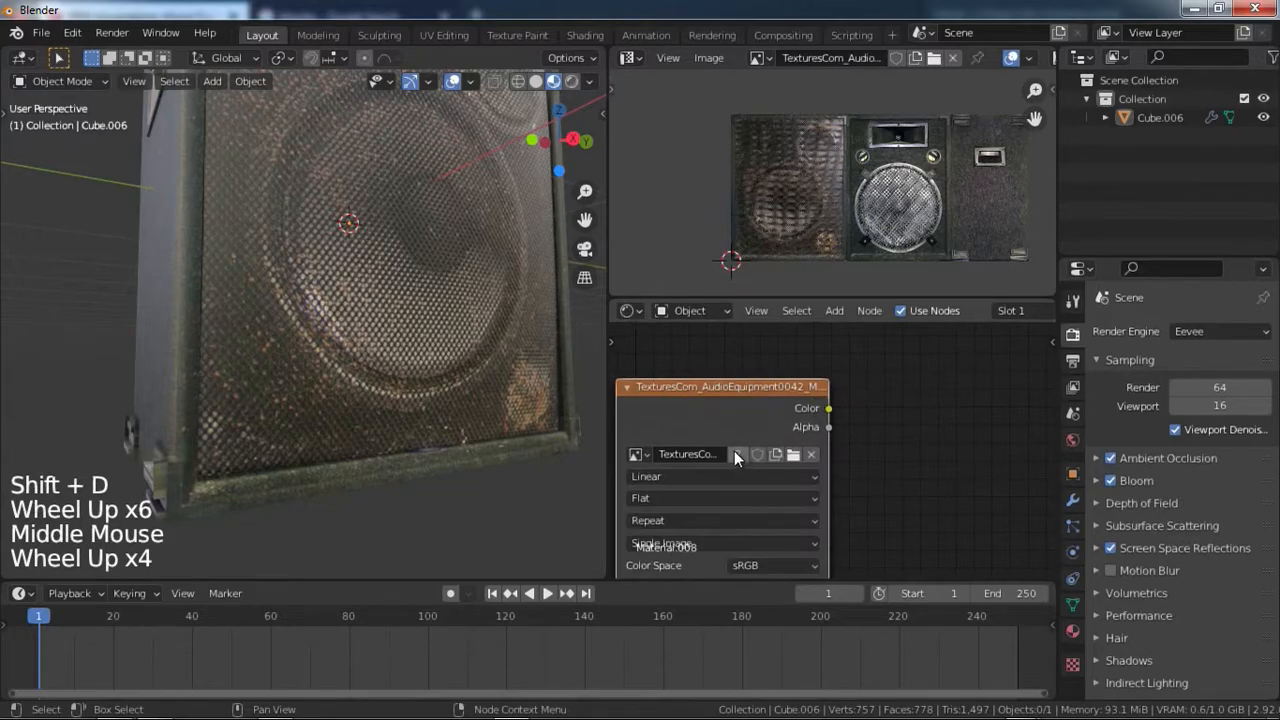
pyautogui.moveTo(749, 390); pyautogui.dragTo(791, 501, button='middle')
pyautogui.scroll(1, 791, 501)
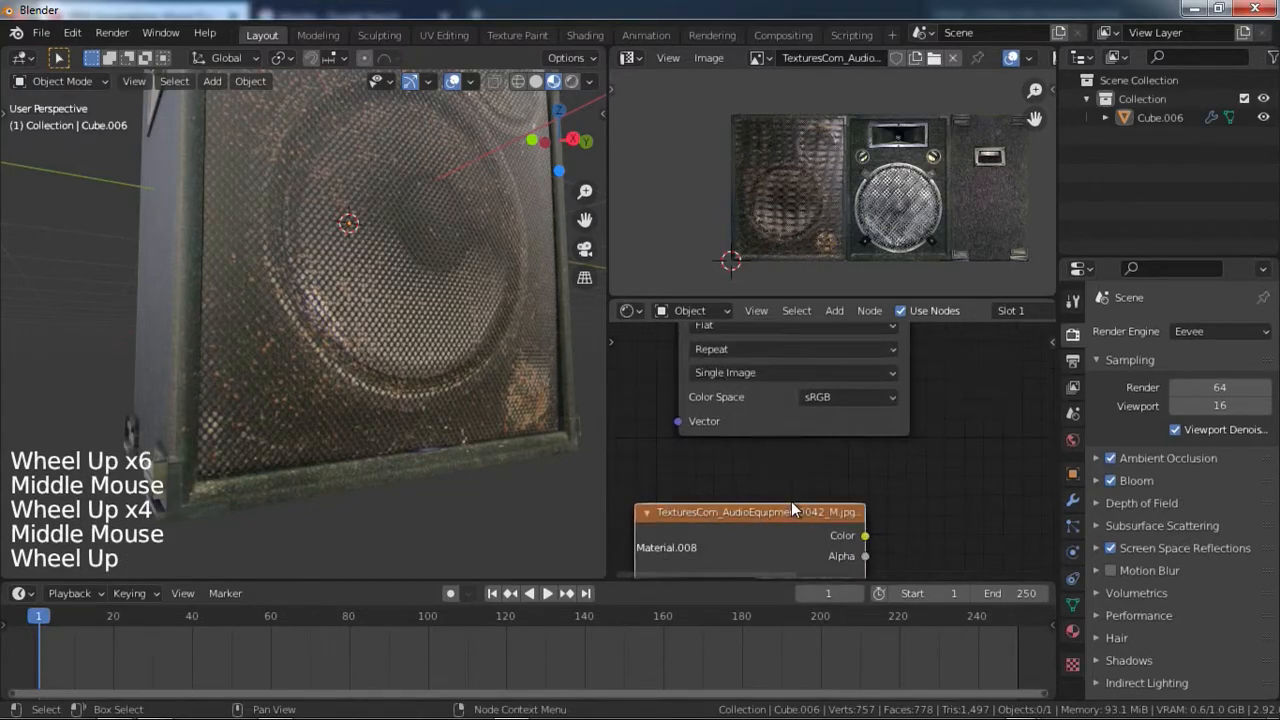
pyautogui.scroll(-6, 803, 433)
pyautogui.scroll(-4, 819, 346)
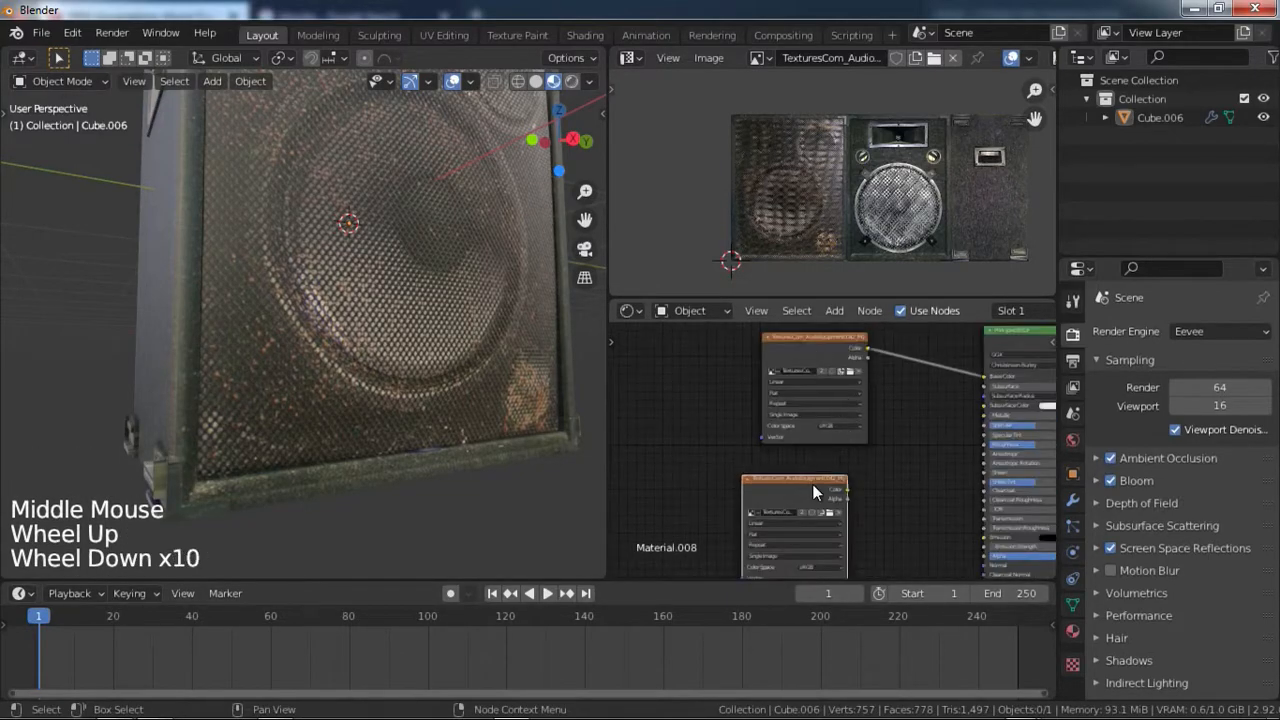
# Make the duplicated node's image a single-user copy and set its color space to Non-Color.
pyautogui.scroll(4, 805, 446)
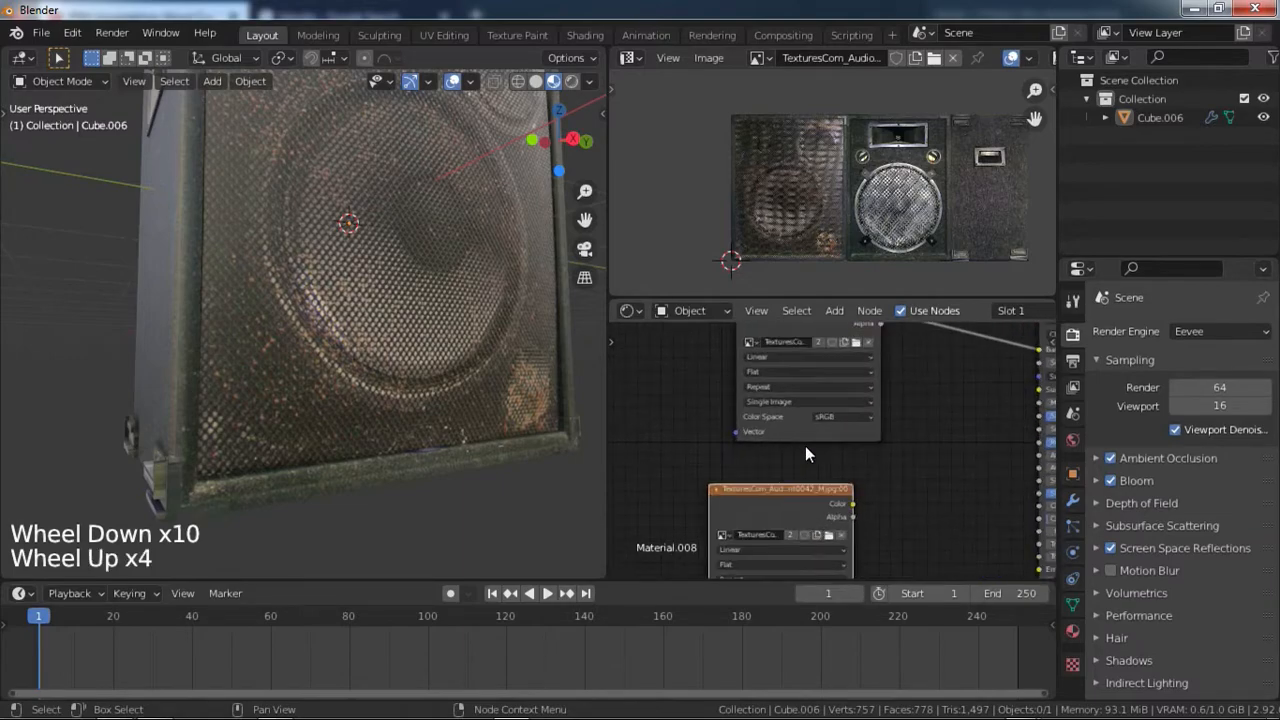
pyautogui.moveTo(805, 446); pyautogui.dragTo(798, 442, button='middle')
pyautogui.scroll(1, 798, 442)
pyautogui.click(810, 455)
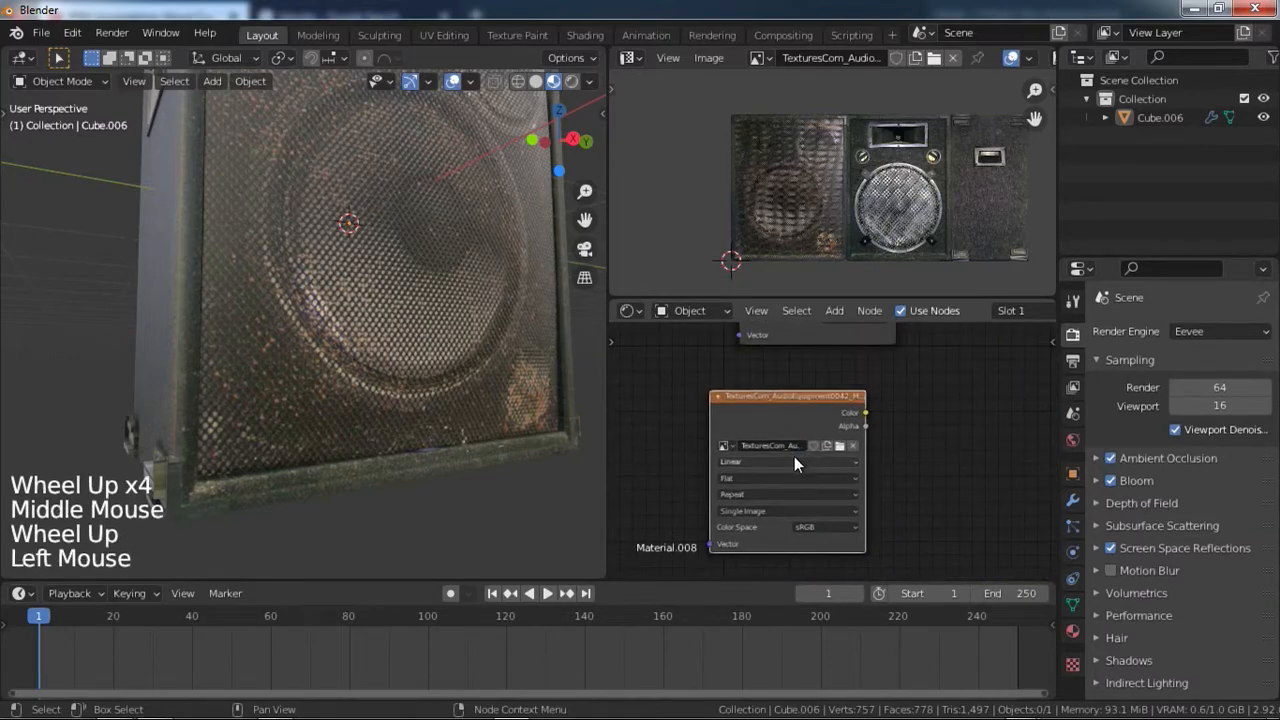
pyautogui.scroll(-2, 794, 456)
pyautogui.click(813, 514)
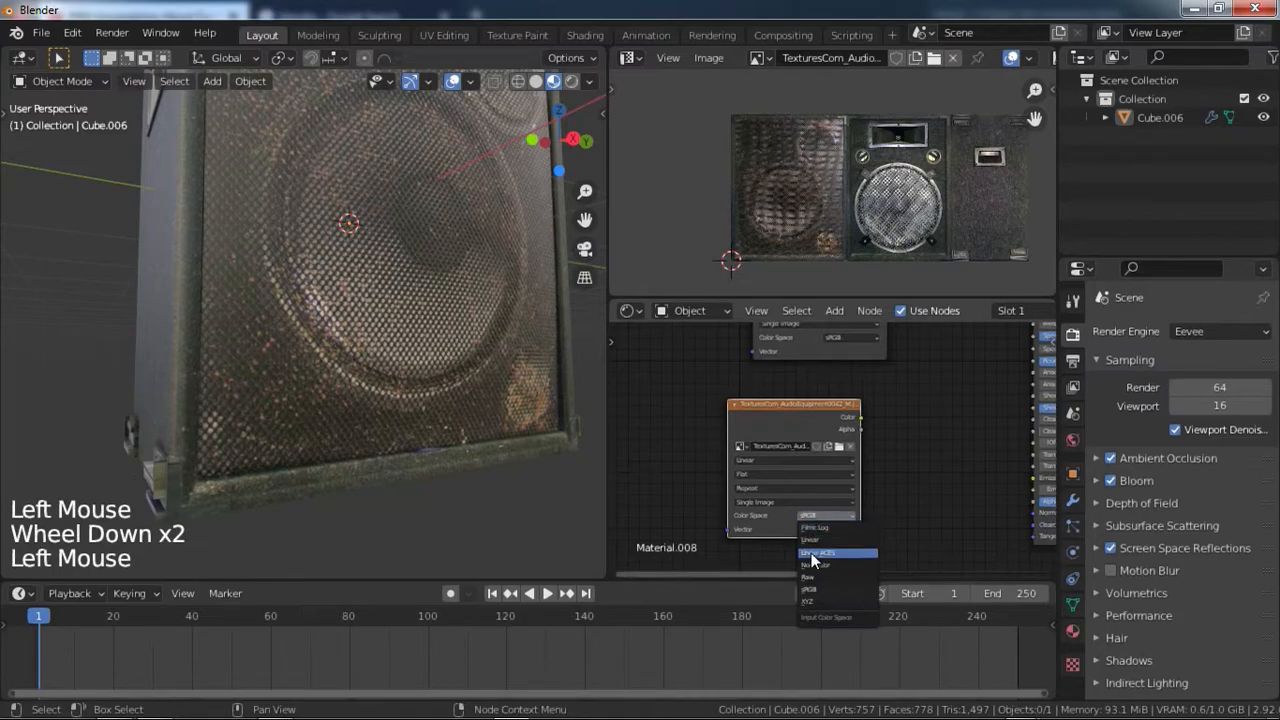
# Preview the Non-Color texture copy's output directly on the speaker.
pyautogui.scroll(-3, 839, 471)
pyautogui.moveTo(839, 471); pyautogui.dragTo(740, 468, button='middle')
pyautogui.scroll(5, 740, 468)
pyautogui.moveTo(700, 455); pyautogui.dragTo(690, 450)
pyautogui.keyDown('ctrl'); pyautogui.keyDown('shift'); pyautogui.click(689, 450); pyautogui.keyUp('shift'); pyautogui.keyUp('ctrl')
pyautogui.scroll(-5, 714, 459)
pyautogui.moveTo(714, 459); pyautogui.dragTo(742, 461, button='middle')
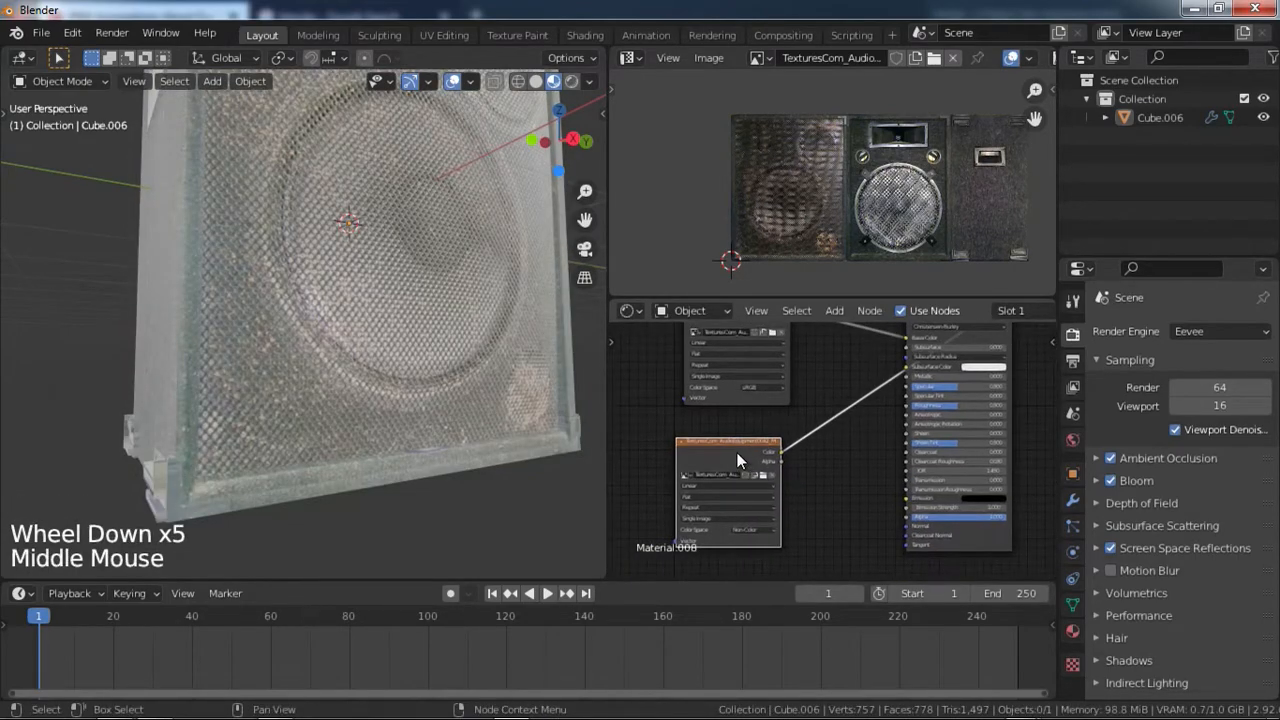
# Examine the previewed texture copy on the speaker's front and side panel.
pyautogui.scroll(7, 738, 460)
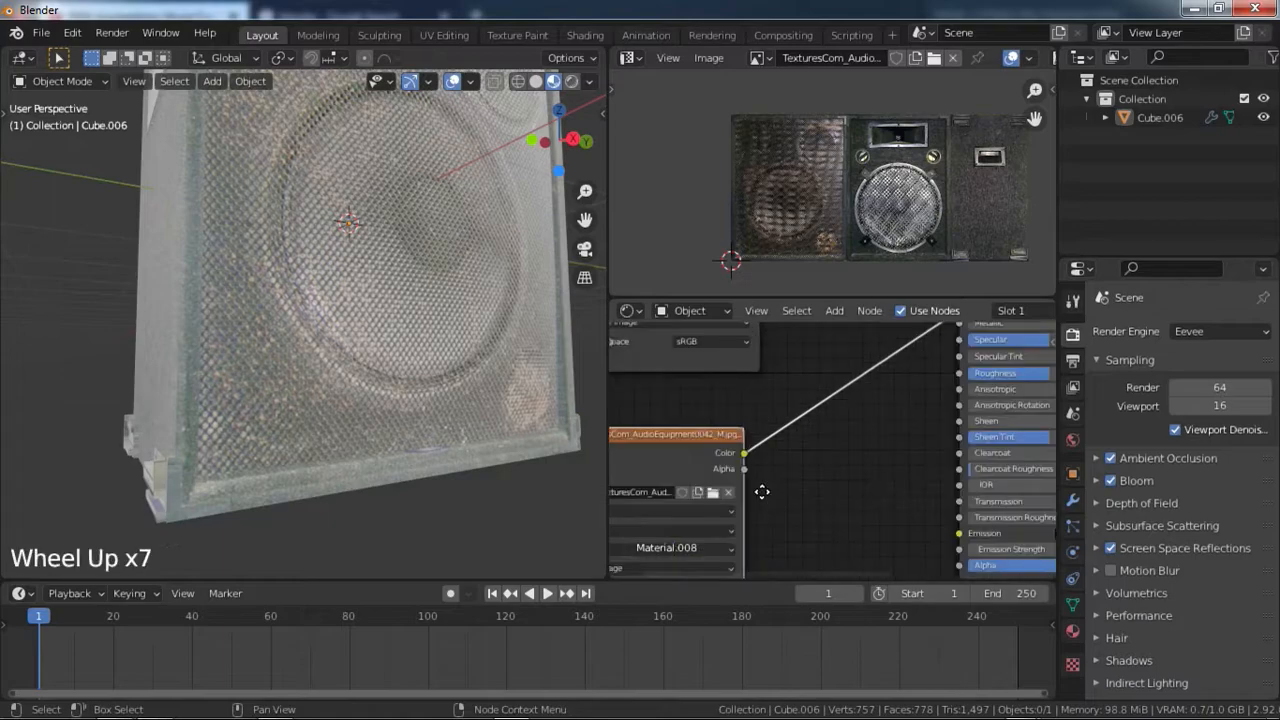
pyautogui.moveTo(763, 492); pyautogui.dragTo(726, 517, button='middle')
pyautogui.scroll(-9, 726, 517)
pyautogui.moveTo(775, 474); pyautogui.dragTo(718, 482, button='middle')
pyautogui.moveTo(520, 380); pyautogui.dragTo(468, 420, button='middle')
pyautogui.moveTo(468, 420); pyautogui.dragTo(458, 480, button='middle')
pyautogui.scroll(-3, 458, 480)
pyautogui.moveTo(472, 430); pyautogui.dragTo(430, 385, button='middle')
# Move the Non-Color texture node away from the Principled BSDF to make room for another node.
pyautogui.scroll(-3, 729, 456)
pyautogui.scroll(-1, 729, 456)
pyautogui.moveTo(730, 463); pyautogui.dragTo(744, 483)
pyautogui.hotkey('shift', 'a')
pyautogui.click(768, 480)
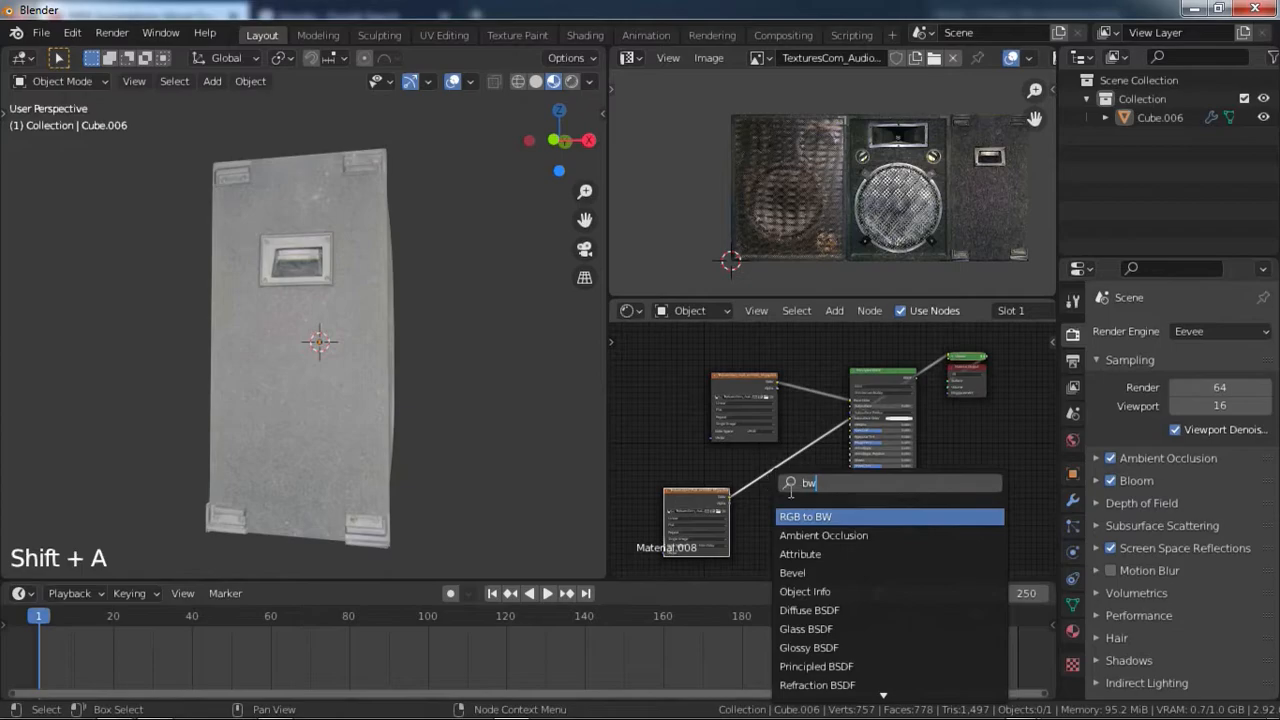
pyautogui.press('Escape')
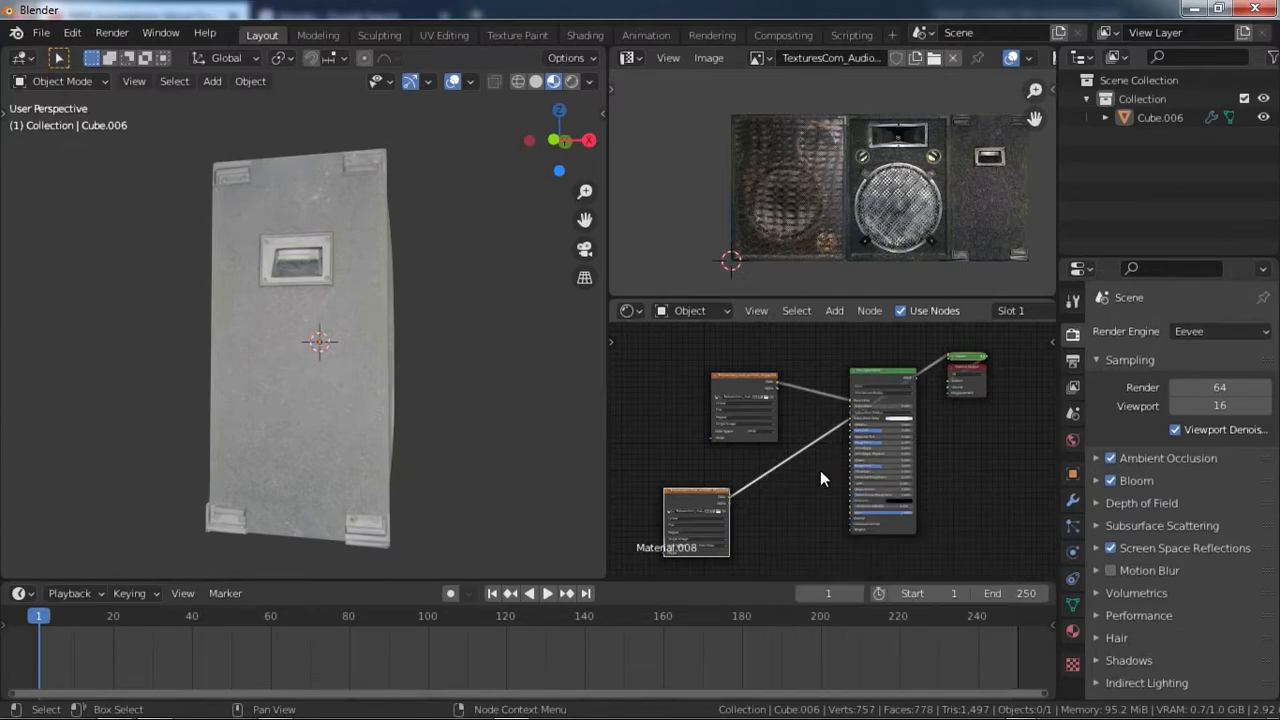
# Add an RGB to BW node and insert it on the Non-Color texture's outgoing link.
pyautogui.hotkey('shift', 'a')
pyautogui.moveTo(754, 615)
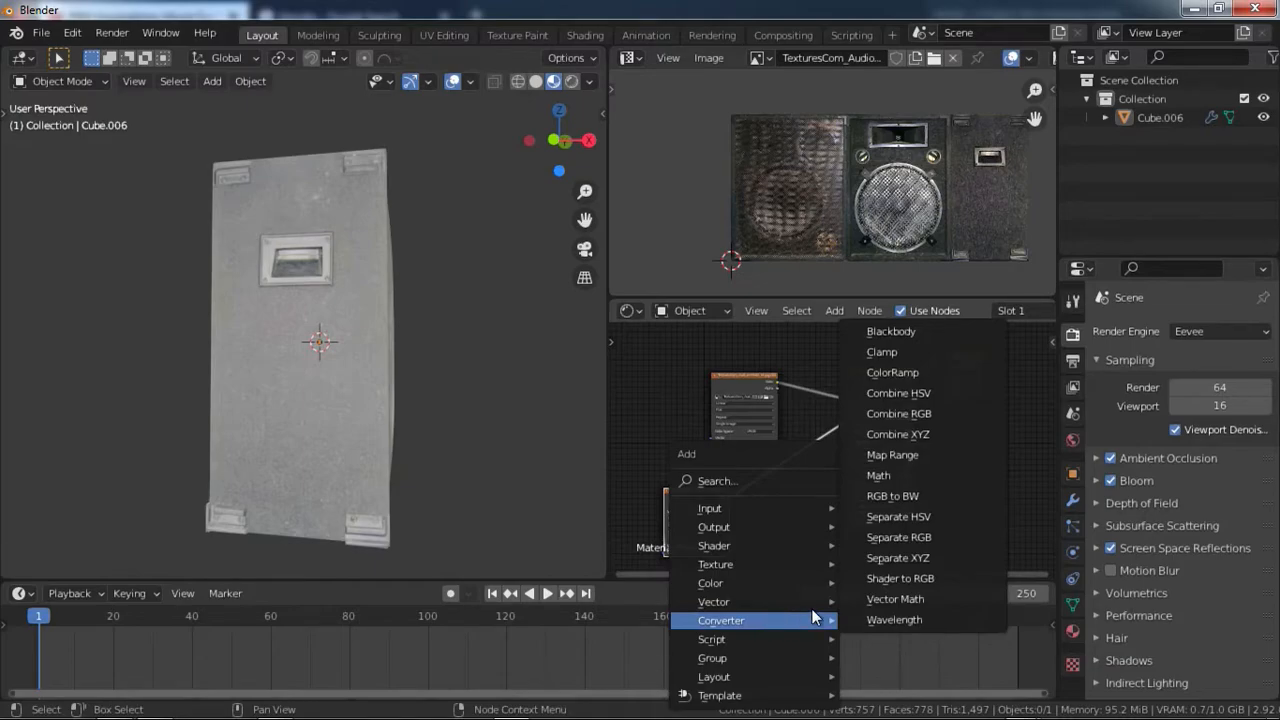
pyautogui.click(893, 496)
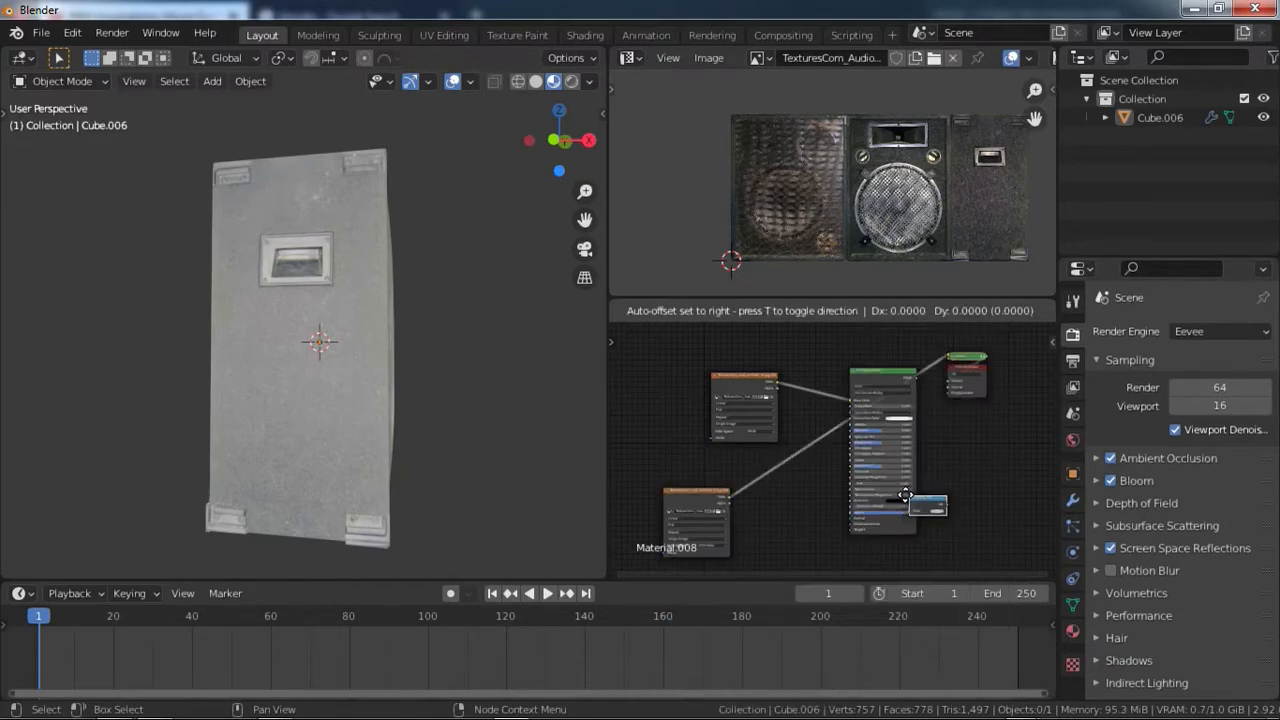
pyautogui.click(748, 482)
pyautogui.scroll(10, 801, 445)
pyautogui.moveTo(780, 450); pyautogui.dragTo(654, 446, button='middle')
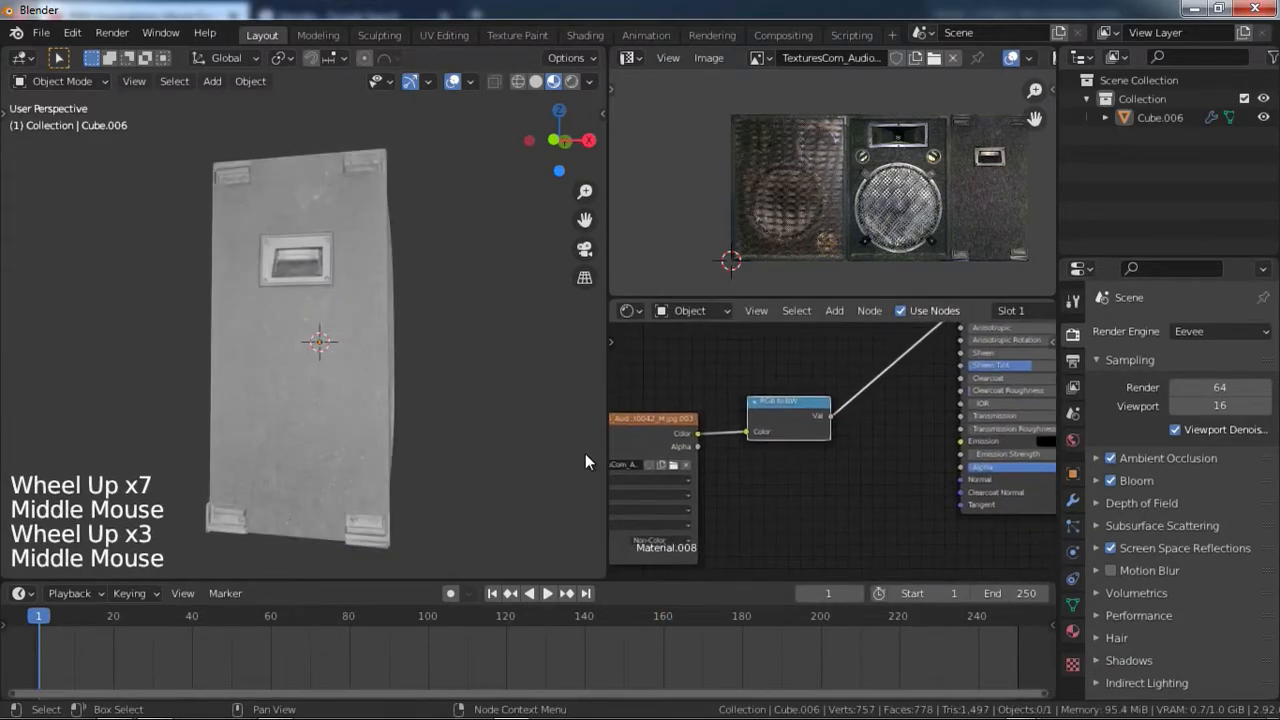
# Shift the Non-Color texture and RGB to BW nodes farther from the Principled BSDF to free space between them.
pyautogui.moveTo(400, 440); pyautogui.dragTo(92, 430, button='middle')
pyautogui.scroll(2, 96, 428)
pyautogui.keyDown('shift'); pyautogui.moveTo(293, 427); pyautogui.dragTo(364, 358, button='middle'); pyautogui.keyUp('shift')
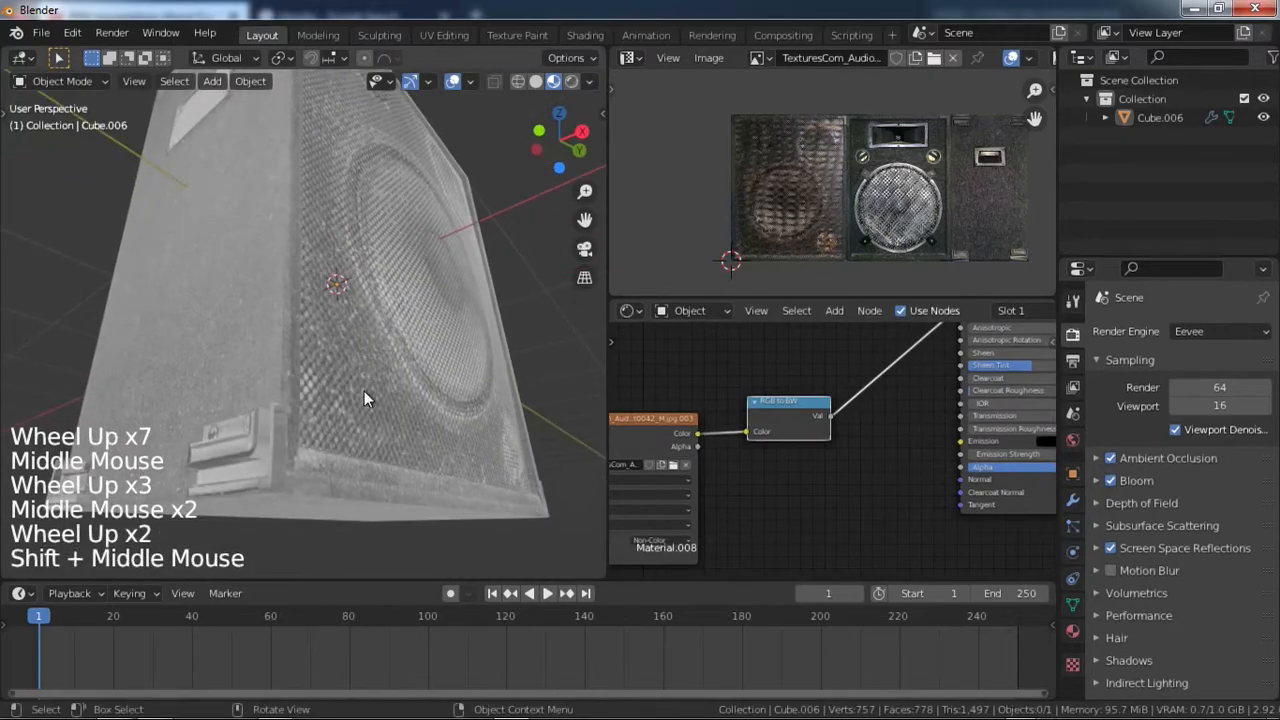
pyautogui.scroll(-3, 764, 354)
pyautogui.scroll(3, 764, 354)
pyautogui.moveTo(782, 403); pyautogui.dragTo(770, 432)
pyautogui.moveTo(685, 447); pyautogui.dragTo(570, 438)
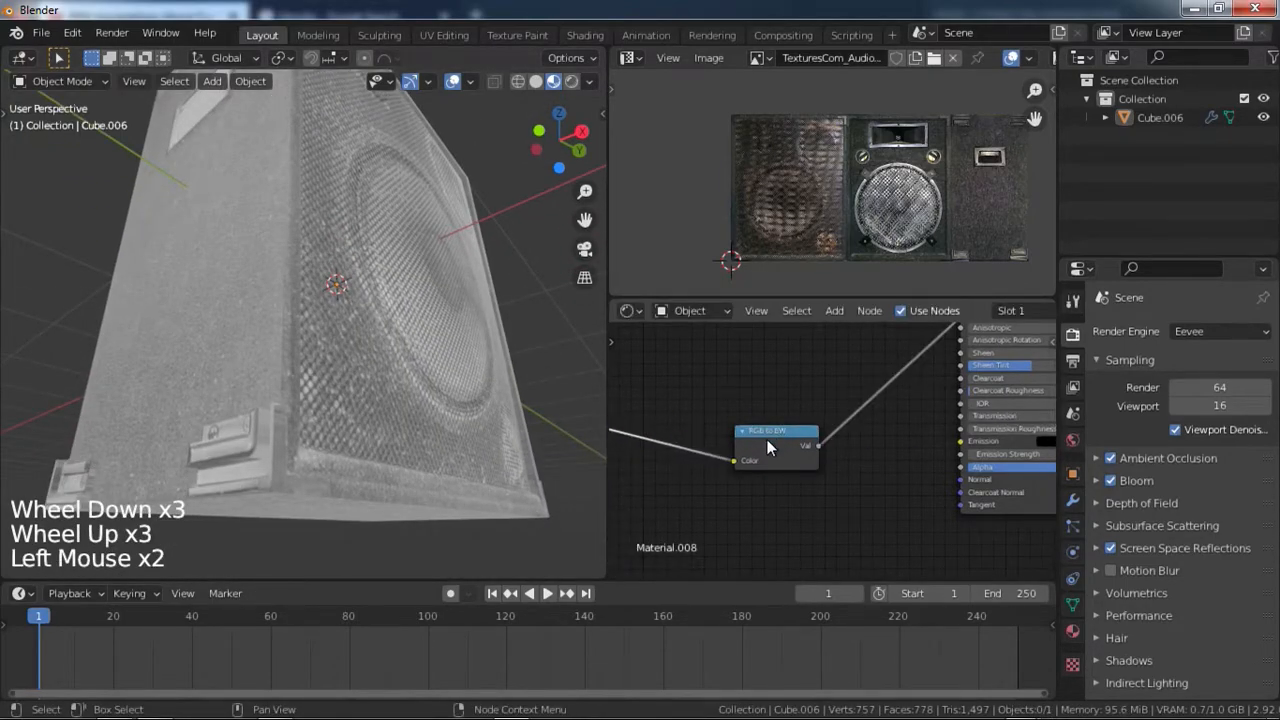
pyautogui.moveTo(773, 436); pyautogui.dragTo(675, 438)
# Add a Bump node between the RGB to BW node and the Principled BSDF.
pyautogui.scroll(-3, 881, 434)
pyautogui.moveTo(885, 436); pyautogui.dragTo(820, 462, button='middle')
pyautogui.click(821, 490)
pyautogui.scroll(2, 820, 462)
pyautogui.hotkey('shift', 'a')
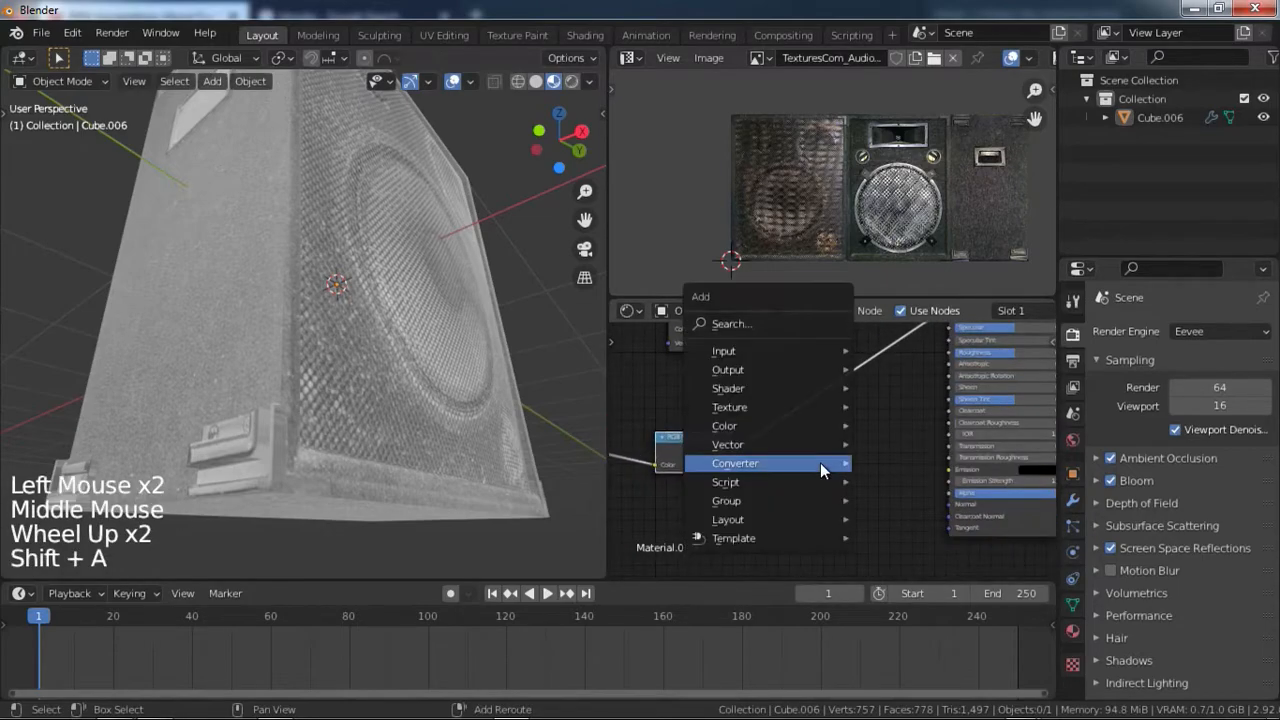
pyautogui.moveTo(820, 449)
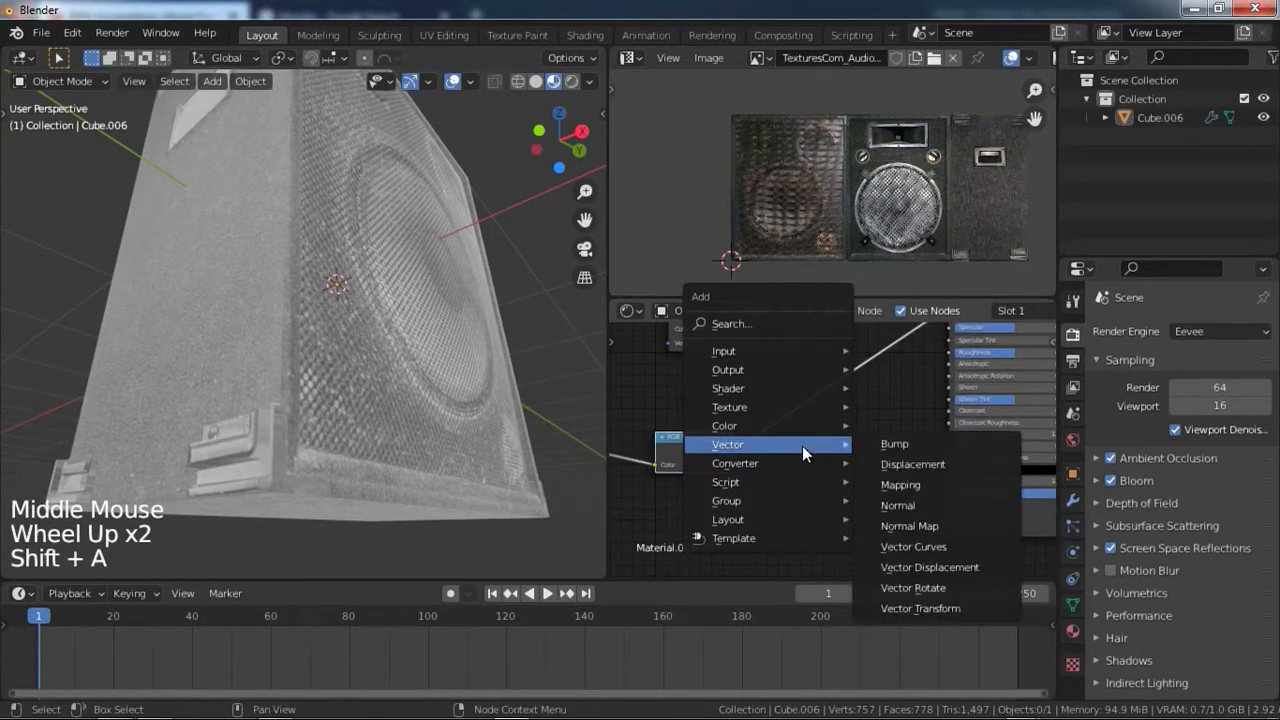
pyautogui.click(878, 443)
pyautogui.click(835, 446)
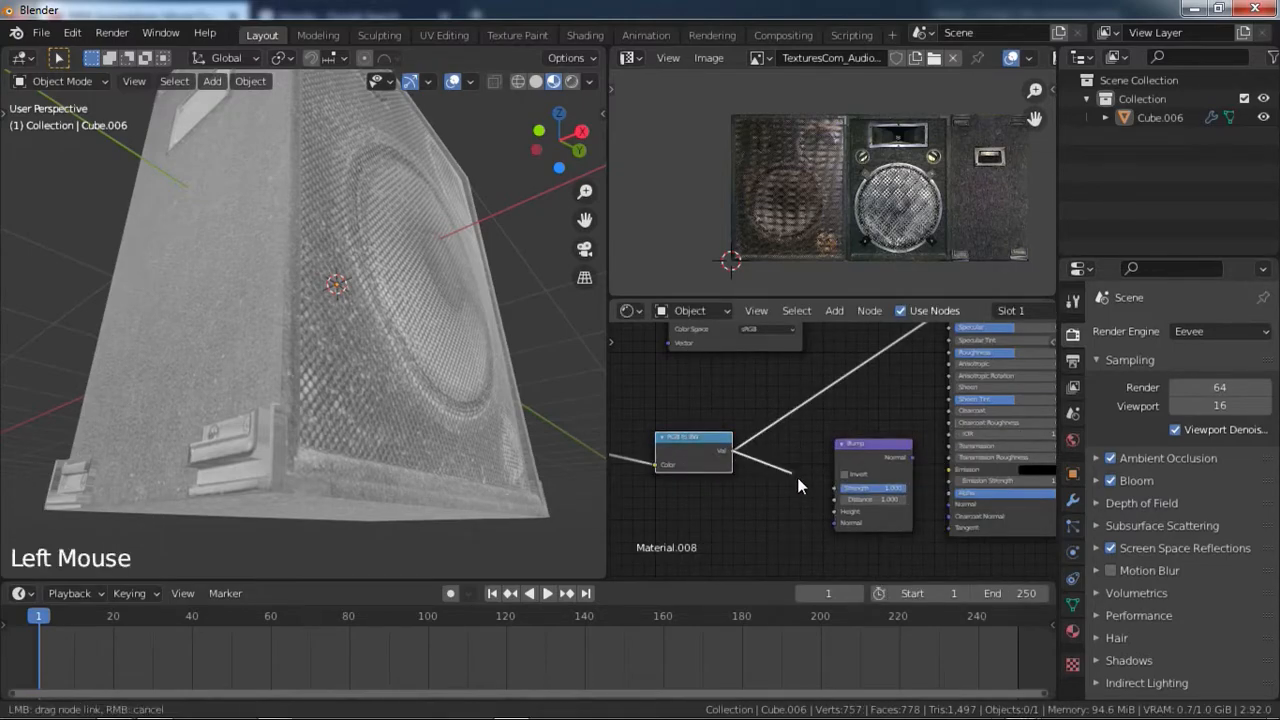
# Wire RGB to BW's value through the Bump node's Height into the Principled BSDF's Normal, and output the Principled BSDF.
pyautogui.moveTo(795, 476); pyautogui.dragTo(834, 511)
pyautogui.moveTo(911, 457)
pyautogui.mouseDown()
pyautogui.moveTo(938, 474)
pyautogui.moveTo(912, 481)
pyautogui.mouseUp()
pyautogui.moveTo(915, 418); pyautogui.dragTo(898, 505, button='middle')
pyautogui.scroll(-6, 898, 500)
pyautogui.moveTo(920, 400); pyautogui.dragTo(899, 485, button='middle')
pyautogui.keyDown('ctrl'); pyautogui.keyDown('shift'); pyautogui.click(899, 403); pyautogui.keyUp('shift'); pyautogui.keyUp('ctrl')
# Examine the full-strength bump effect on the speaker's top, side and corner brackets.
pyautogui.moveTo(848, 530); pyautogui.dragTo(888, 386, button='middle')
pyautogui.scroll(4, 868, 469)
pyautogui.scroll(1, 888, 386)
pyautogui.moveTo(513, 401); pyautogui.dragTo(476, 340, button='middle')
pyautogui.keyDown('shift'); pyautogui.moveTo(476, 340); pyautogui.dragTo(500, 430, button='middle'); pyautogui.keyUp('shift')
pyautogui.moveTo(500, 430)
pyautogui.keyDown('shift'); pyautogui.mouseDown(button='middle')
pyautogui.moveTo(496, 404)
pyautogui.moveTo(478, 435)
pyautogui.moveTo(510, 389)
pyautogui.moveTo(487, 383)
pyautogui.moveTo(450, 474)
pyautogui.moveTo(480, 434)
pyautogui.mouseUp(button='middle'); pyautogui.keyUp('shift')
pyautogui.scroll(2, 451, 476)
pyautogui.scroll(-2, 480, 434)
pyautogui.scroll(5, 824, 440)
# Set the Bump node's strength to about 0.283.
pyautogui.moveTo(824, 440); pyautogui.dragTo(828, 491, button='middle')
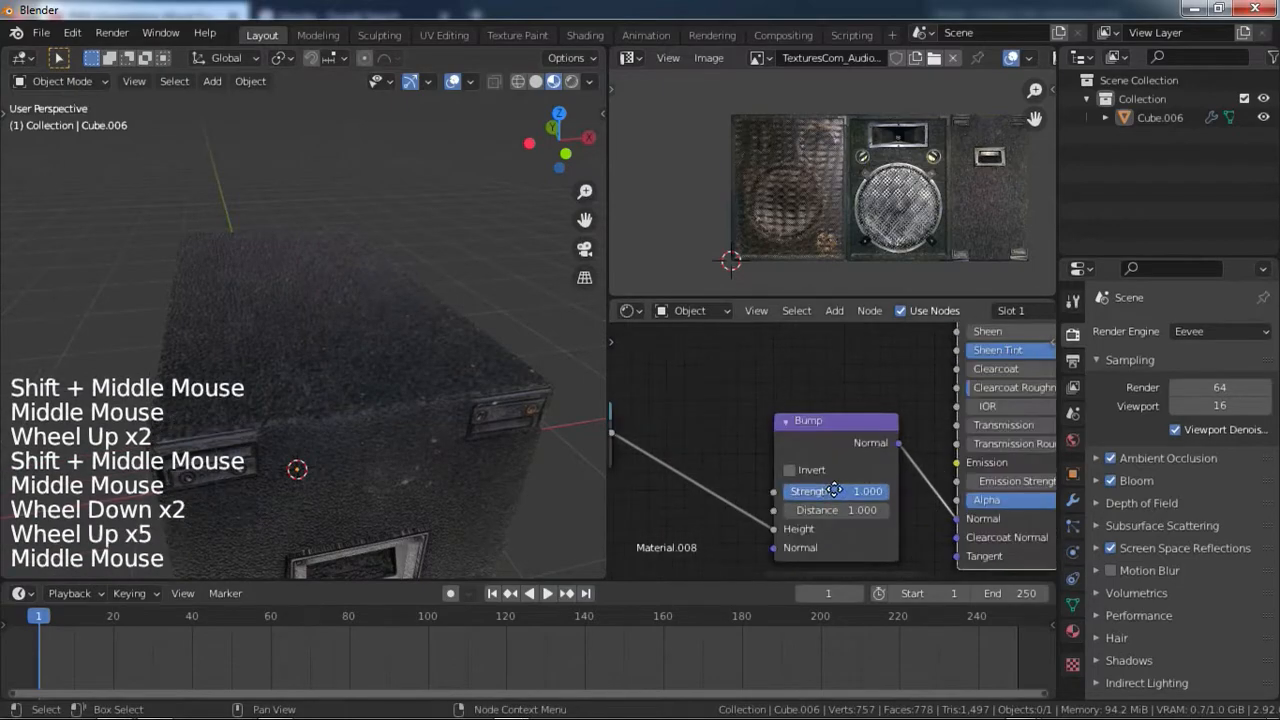
pyautogui.scroll(3, 828, 491)
pyautogui.click(891, 413)
pyautogui.moveTo(891, 413); pyautogui.dragTo(836, 413)
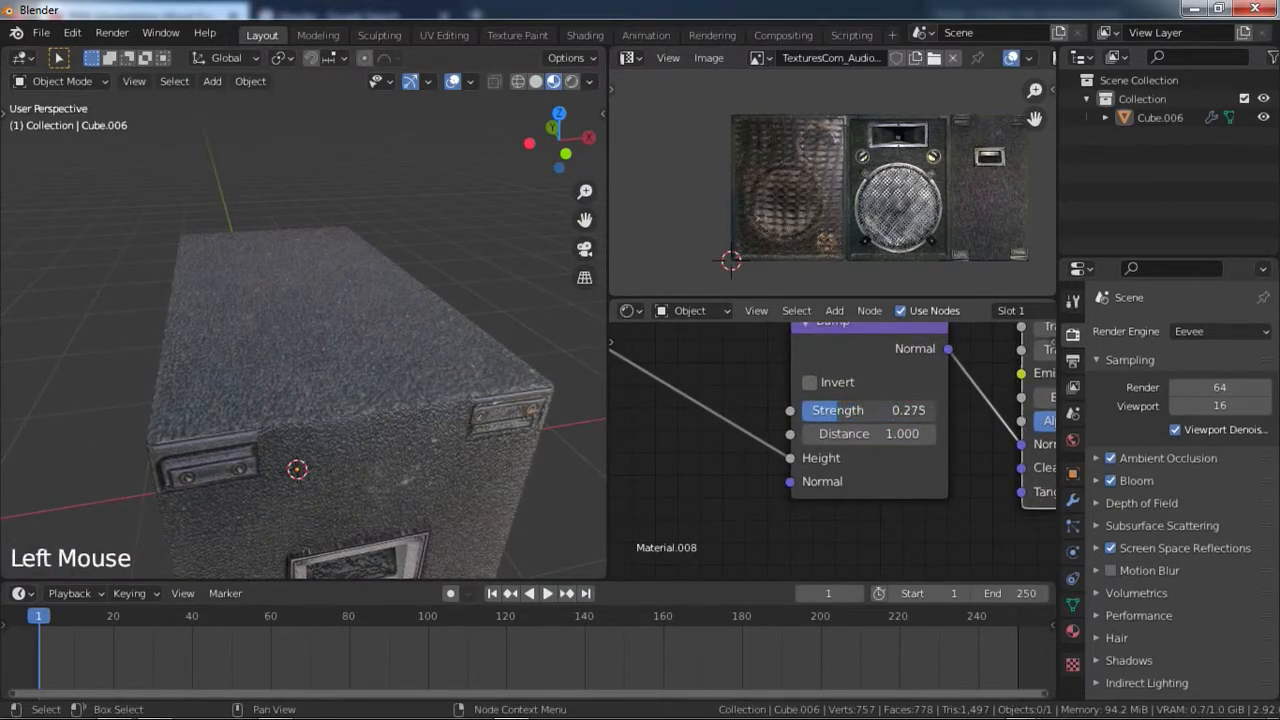
# Examine the weaker bump effect on the cabinet surface and front grille, up close and from a distance.
pyautogui.scroll(2, 508, 427)
pyautogui.keyDown('shift'); pyautogui.moveTo(508, 427); pyautogui.dragTo(540, 445, button='middle'); pyautogui.keyUp('shift')
pyautogui.moveTo(540, 445); pyautogui.dragTo(485, 361, button='middle')
pyautogui.keyDown('shift'); pyautogui.moveTo(420, 440); pyautogui.dragTo(415, 400, button='middle'); pyautogui.keyUp('shift')
pyautogui.scroll(-2, 415, 400)
pyautogui.keyDown('shift'); pyautogui.moveTo(415, 400); pyautogui.dragTo(425, 370, button='middle'); pyautogui.keyUp('shift')
pyautogui.moveTo(425, 370); pyautogui.dragTo(344, 412, button='middle')
pyautogui.scroll(2, 340, 402)
pyautogui.moveTo(344, 412); pyautogui.dragTo(327, 369, button='middle')
pyautogui.moveTo(367, 424); pyautogui.dragTo(352, 471, button='middle')
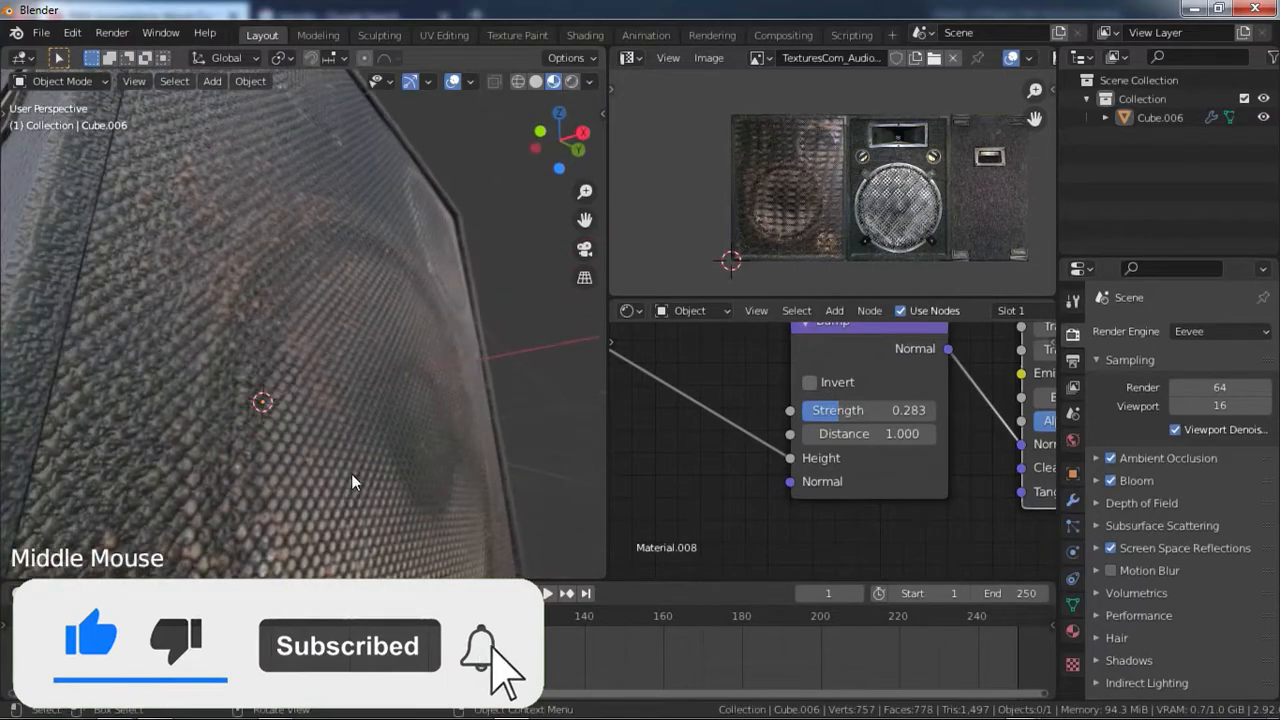
pyautogui.scroll(-6, 397, 445)
pyautogui.moveTo(459, 437); pyautogui.dragTo(540, 440, button='middle')
pyautogui.scroll(-10, 850, 445)
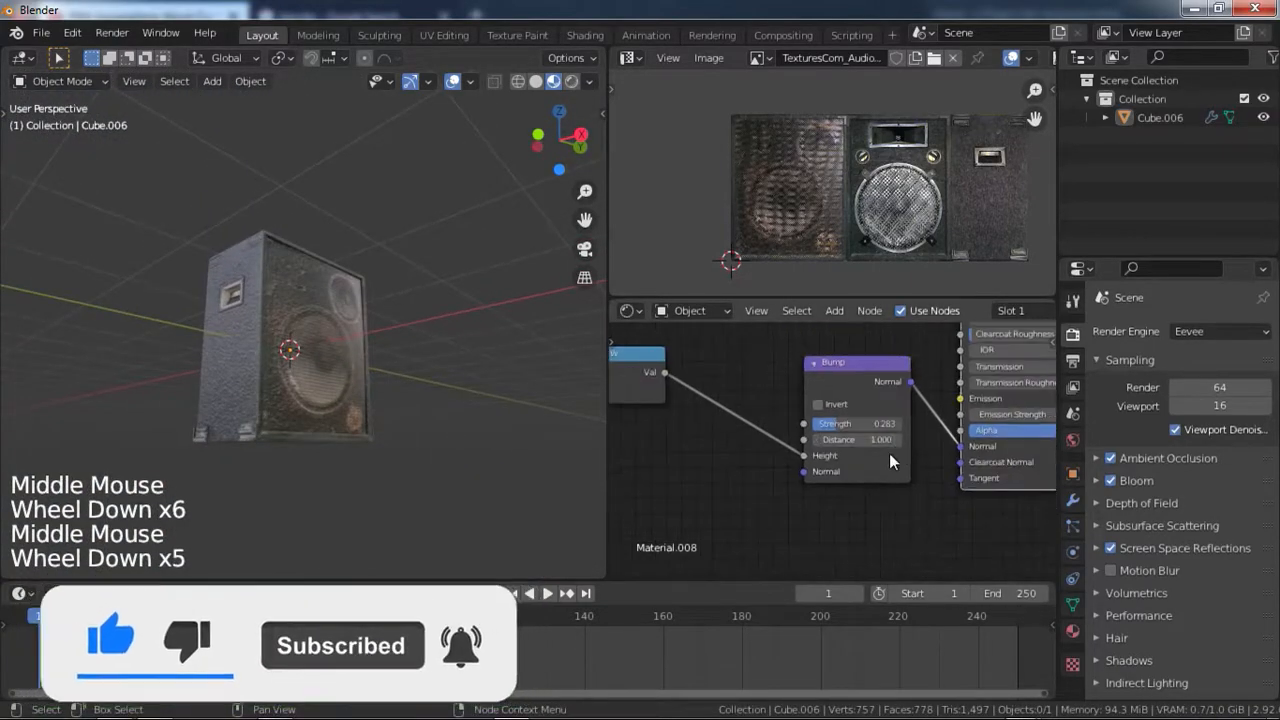
# Select the Non-Color texture and RGB to BW nodes together and move them farther from the Bump node.
pyautogui.moveTo(896, 449); pyautogui.dragTo(970, 464, button='middle')
pyautogui.click(857, 390)
pyautogui.keyDown('shift'); pyautogui.click(758, 391); pyautogui.keyUp('shift')
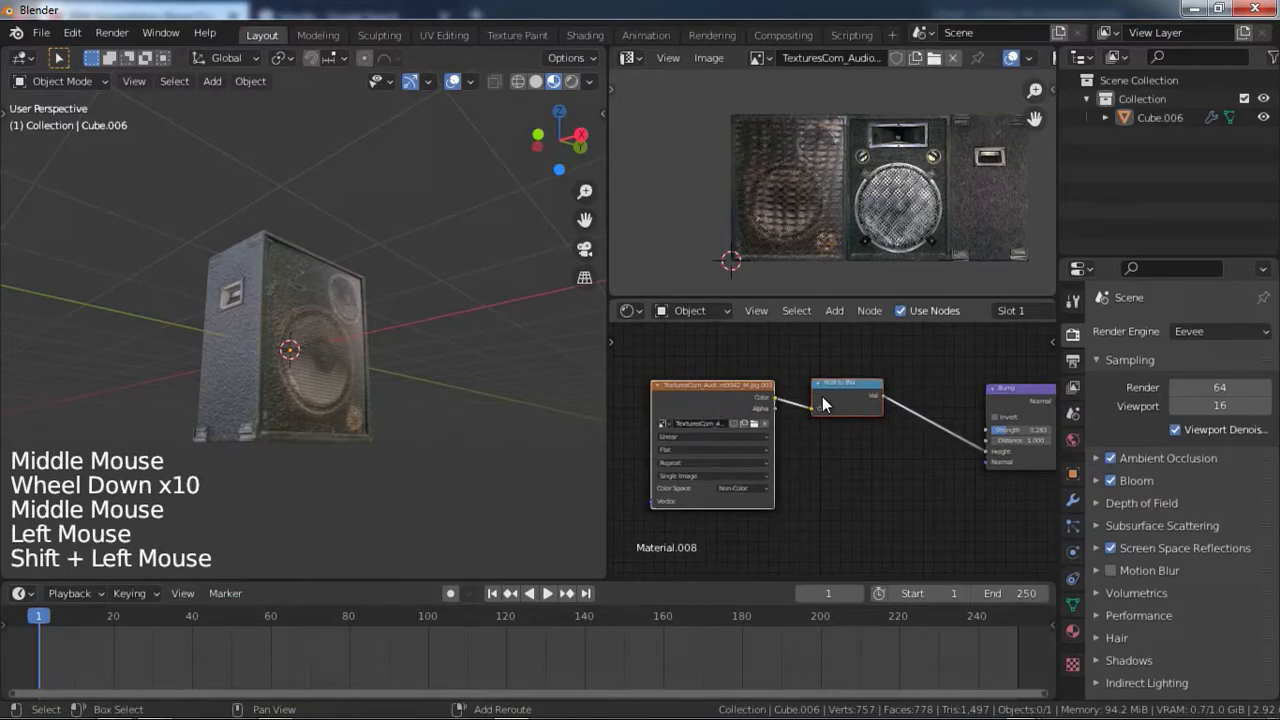
pyautogui.press('g')
pyautogui.click(790, 428)
# Add a ColorRamp node and insert it on the link between RGB to BW and Bump.
pyautogui.hotkey('shift', 'a')
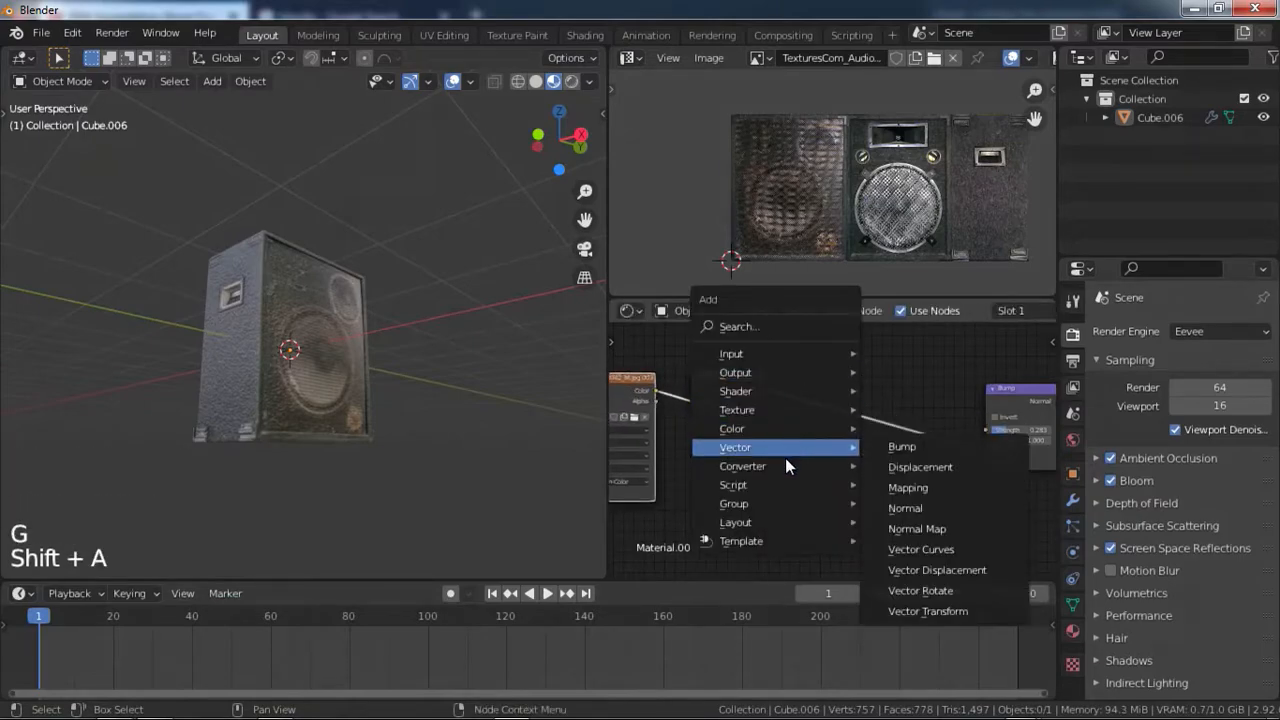
pyautogui.moveTo(785, 464)
pyautogui.click(914, 218)
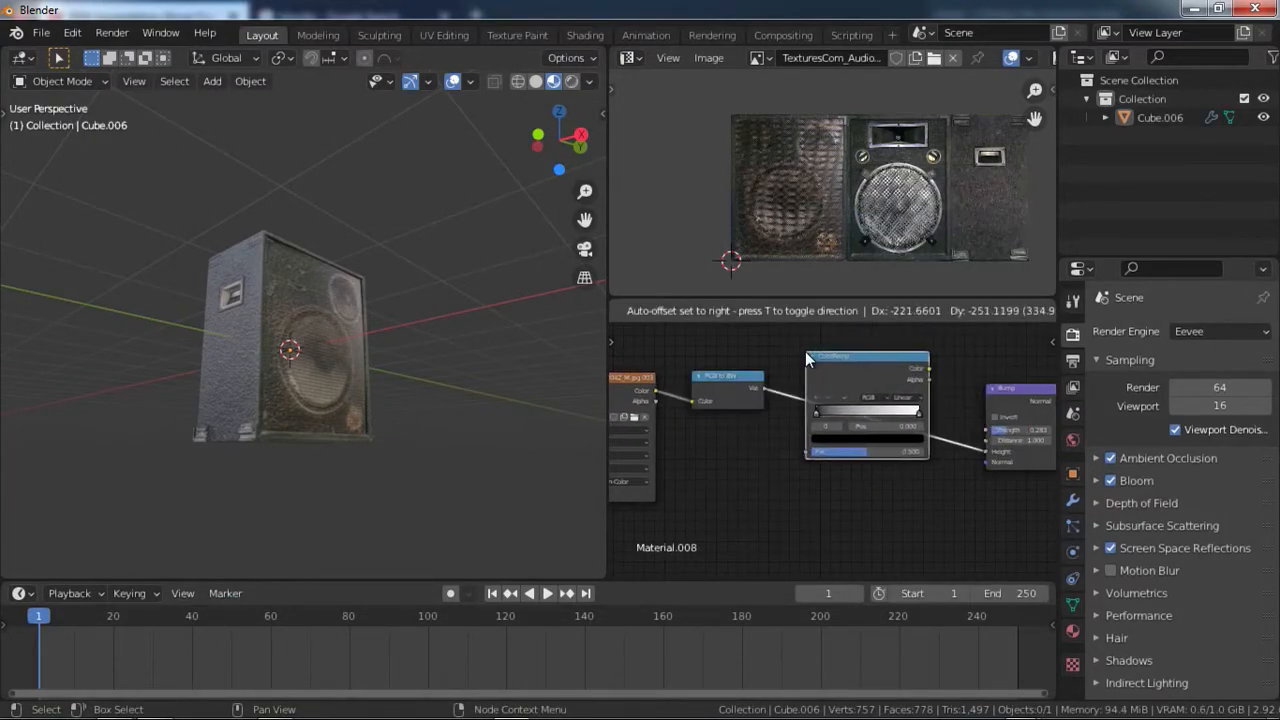
pyautogui.click(871, 417)
# Set the ColorRamp's interpolation to B-Spline.
pyautogui.middleClick(869, 416)
pyautogui.scroll(2, 867, 417)
pyautogui.scroll(3, 867, 417)
pyautogui.click(936, 374)
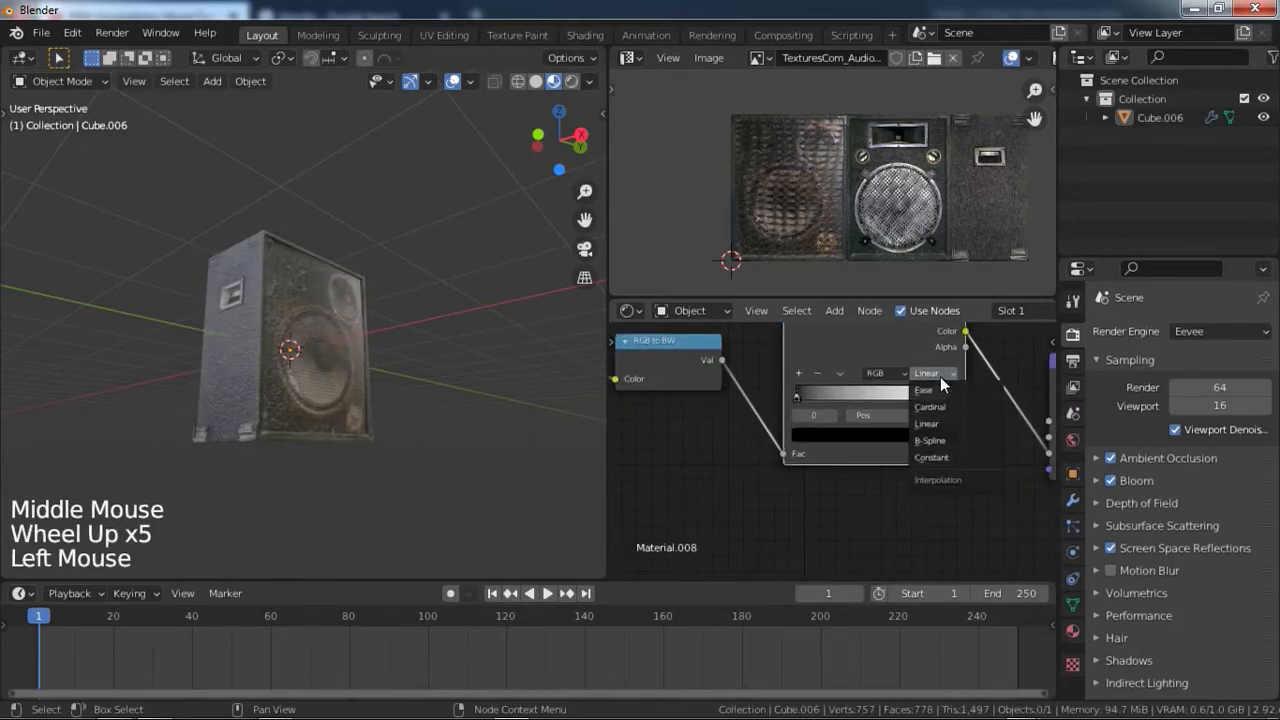
pyautogui.click(930, 441)
# Preview the ColorRamp's output directly on the speaker and frame its front and side.
pyautogui.moveTo(916, 445); pyautogui.dragTo(850, 412, button='middle')
pyautogui.scroll(2, 846, 455)
pyautogui.keyDown('ctrl'); pyautogui.keyDown('shift'); pyautogui.click(834, 412); pyautogui.keyUp('shift'); pyautogui.keyUp('ctrl')
pyautogui.scroll(5, 839, 427)
pyautogui.scroll(3, 476, 438)
pyautogui.keyDown('shift'); pyautogui.moveTo(476, 438); pyautogui.dragTo(479, 379, button='middle'); pyautogui.keyUp('shift')
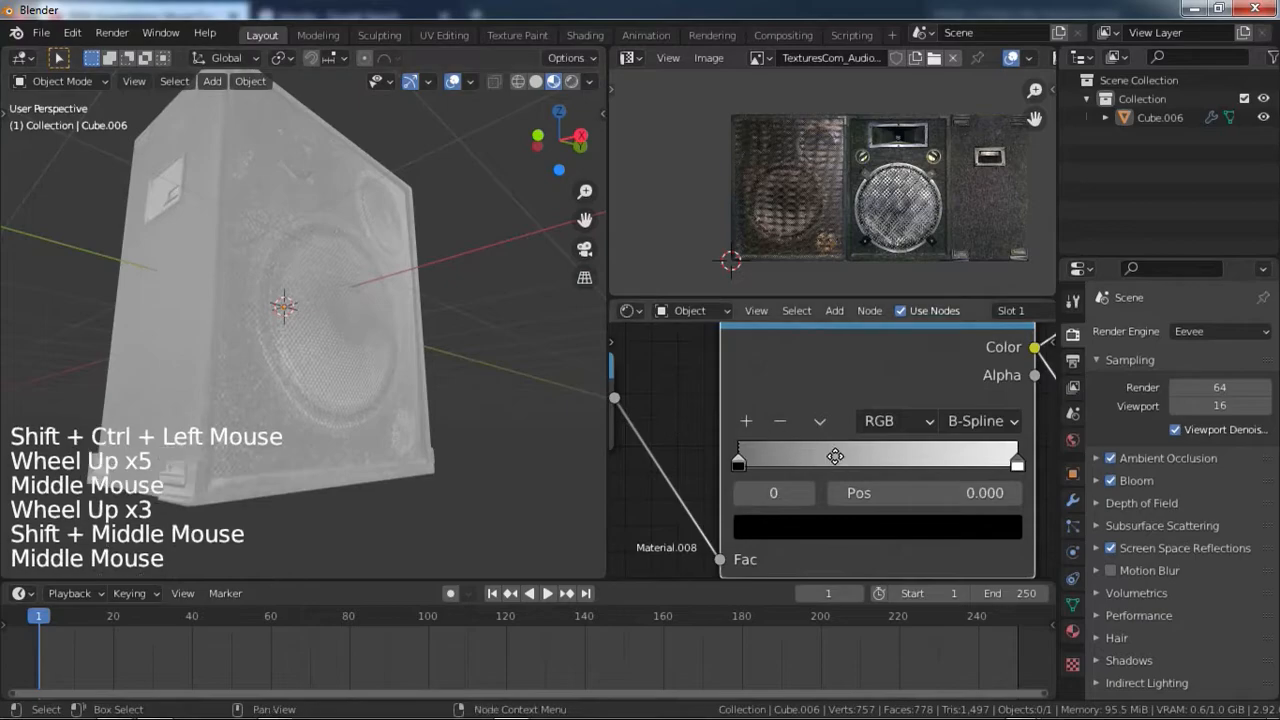
# Increase the ramp's contrast by setting the black stop to 0.264 and the white stop to 0.827.
pyautogui.moveTo(834, 457); pyautogui.dragTo(828, 400, button='middle')
pyautogui.scroll(1, 826, 401)
pyautogui.moveTo(732, 406); pyautogui.dragTo(813, 414)
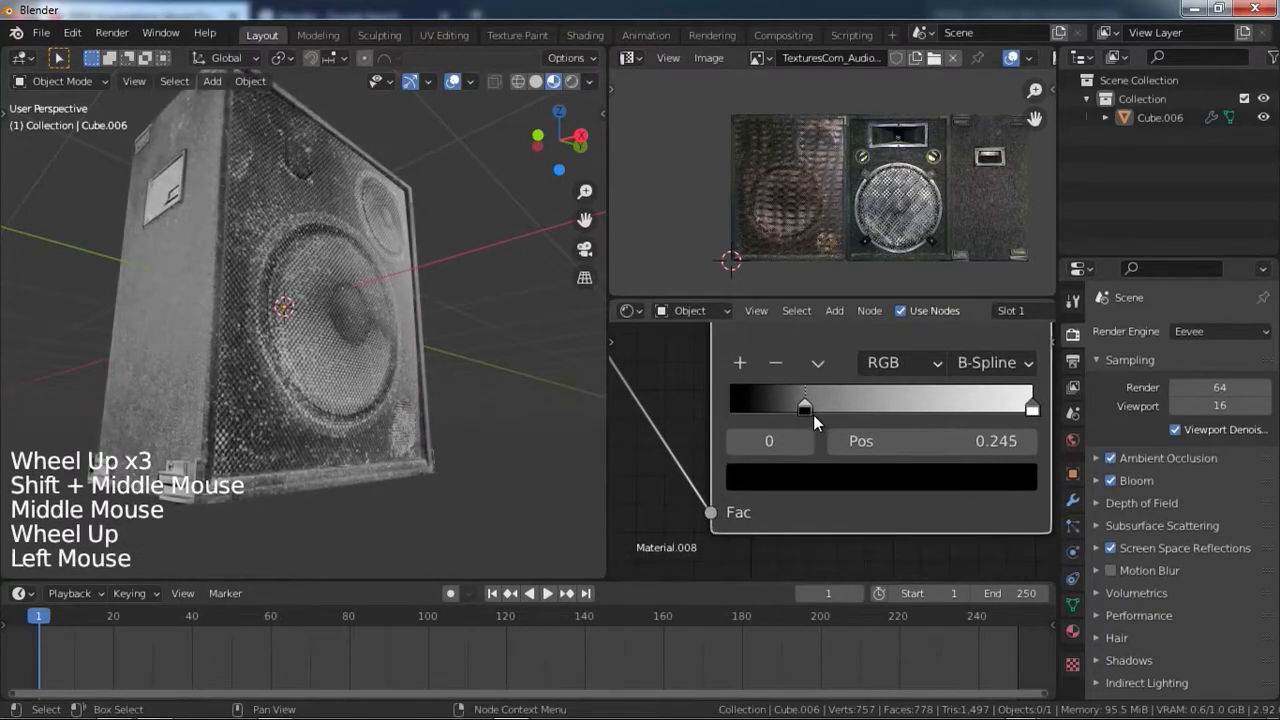
pyautogui.moveTo(998, 405); pyautogui.dragTo(980, 405)
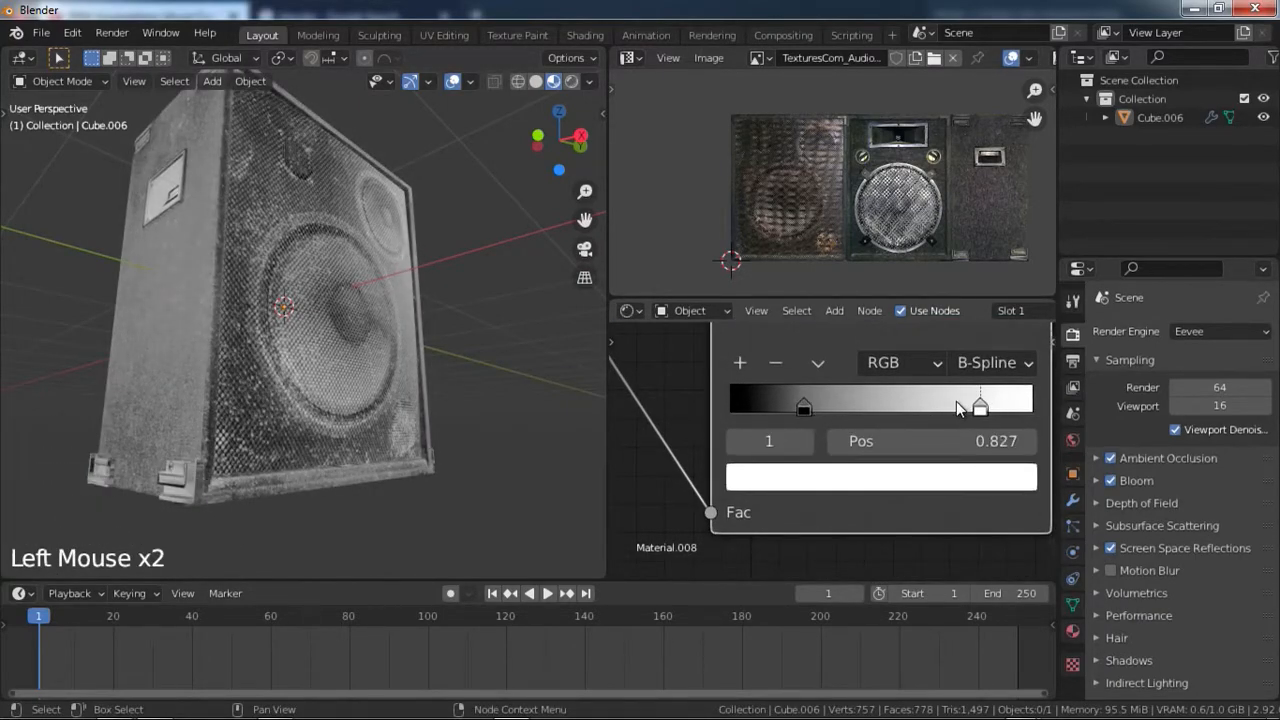
pyautogui.moveTo(958, 408); pyautogui.dragTo(865, 489, button='middle')
pyautogui.scroll(-6, 785, 458)
pyautogui.moveTo(786, 470); pyautogui.dragTo(790, 472)
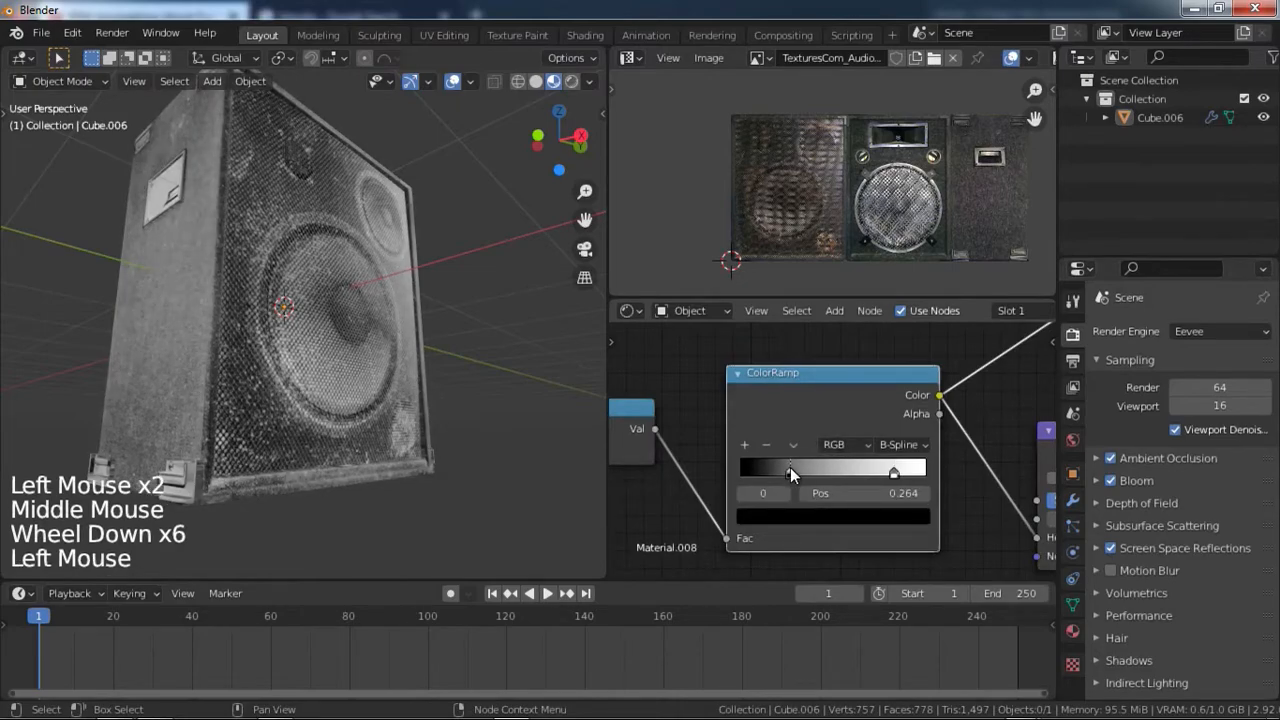
# Switch the material output from the ColorRamp preview back to the Principled BSDF.
pyautogui.moveTo(790, 467); pyautogui.dragTo(751, 494, button='middle')
pyautogui.scroll(-6, 800, 460)
pyautogui.moveTo(1030, 358); pyautogui.dragTo(791, 469, button='middle')
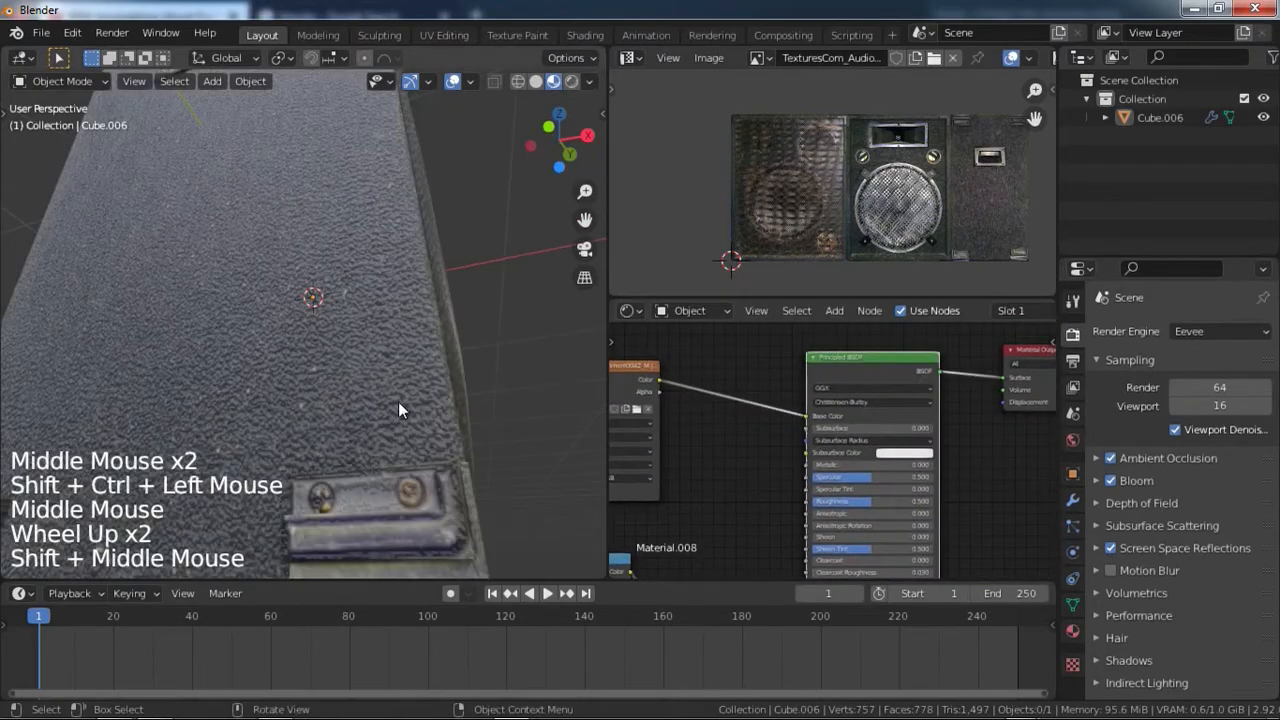
# Examine the ramp-adjusted bump on the corner bracket, grille, side panel and handle.
pyautogui.moveTo(397, 405); pyautogui.dragTo(381, 414, button='middle')
pyautogui.moveTo(191, 375); pyautogui.dragTo(501, 397, button='middle')
pyautogui.scroll(1, 501, 397)
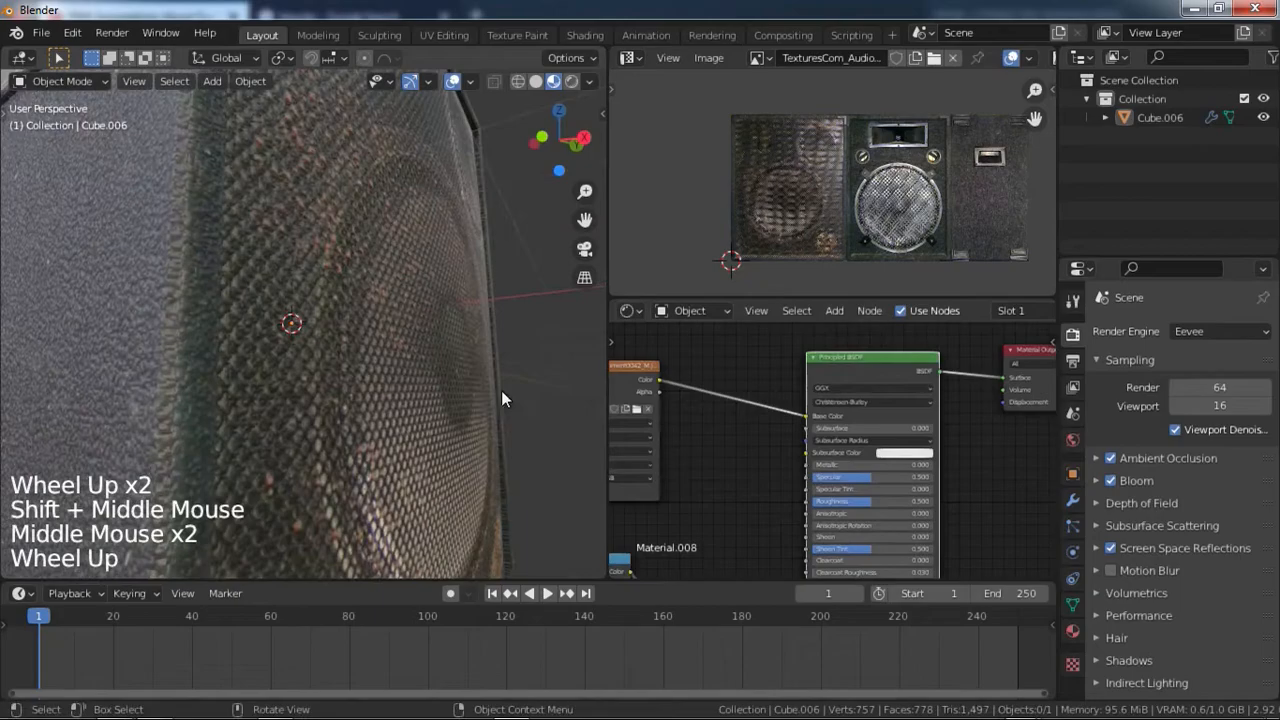
pyautogui.moveTo(413, 408); pyautogui.dragTo(429, 370, button='middle')
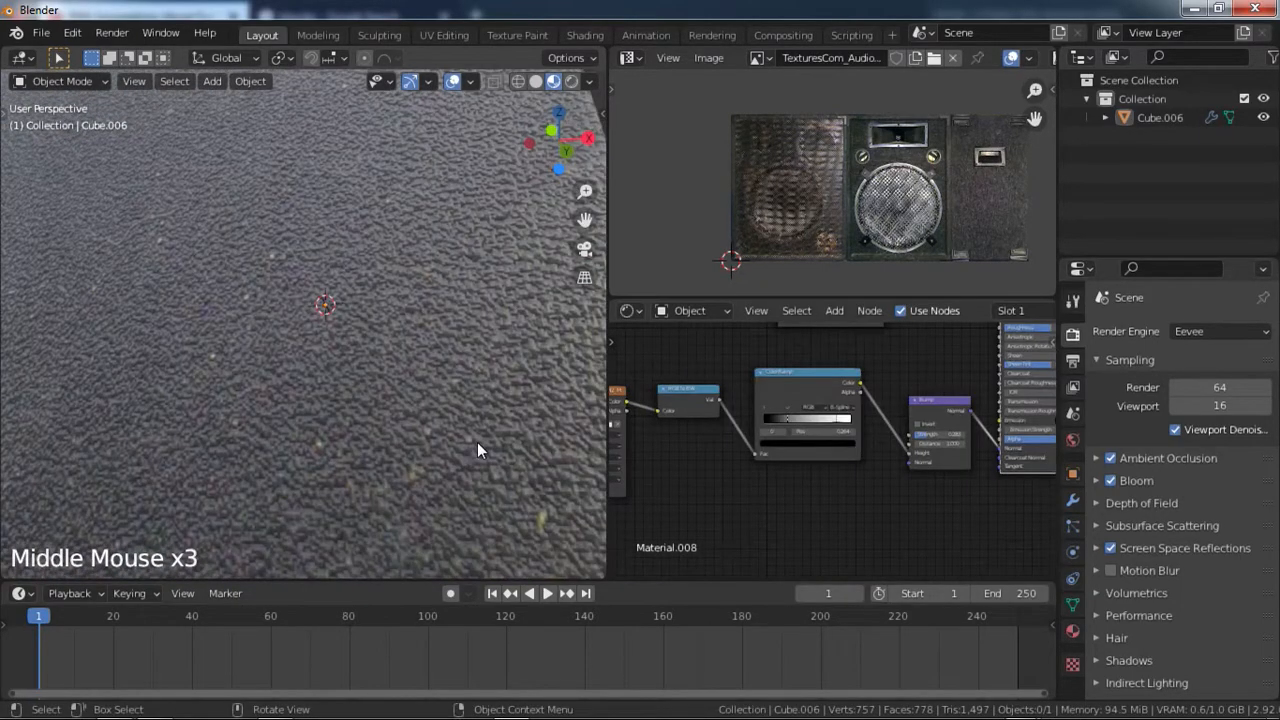
pyautogui.moveTo(477, 442)
pyautogui.mouseDown(button='middle')
pyautogui.moveTo(443, 424)
pyautogui.moveTo(534, 443)
pyautogui.moveTo(480, 445)
pyautogui.mouseUp(button='middle')
pyautogui.scroll(-3, 480, 445)
pyautogui.moveTo(480, 445); pyautogui.dragTo(378, 430, button='middle')
pyautogui.scroll(3, 375, 405)
pyautogui.moveTo(378, 430)
pyautogui.mouseDown(button='middle')
pyautogui.moveTo(382, 458)
pyautogui.moveTo(382, 436)
pyautogui.mouseUp(button='middle')
pyautogui.moveTo(382, 436); pyautogui.dragTo(363, 339, button='middle')
pyautogui.moveTo(352, 269); pyautogui.dragTo(418, 448, button='middle')
pyautogui.scroll(-1, 422, 459)
pyautogui.moveTo(418, 448); pyautogui.dragTo(413, 437, button='middle')
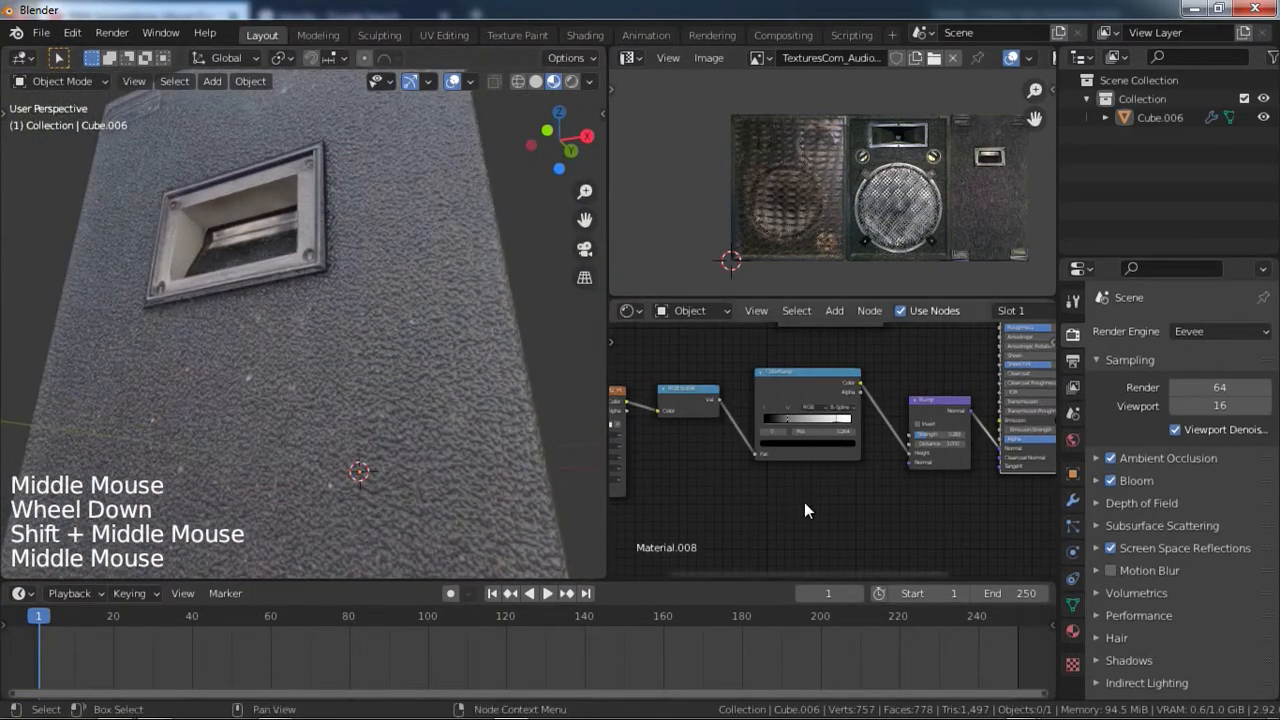
# Duplicate the ColorRamp, place the copy below the original, and feed it from the RGB to BW node.
pyautogui.scroll(-2, 806, 500)
pyautogui.click(808, 415)
pyautogui.moveTo(801, 475); pyautogui.dragTo(813, 412, button='middle')
pyautogui.hotkey('shift', 'd')
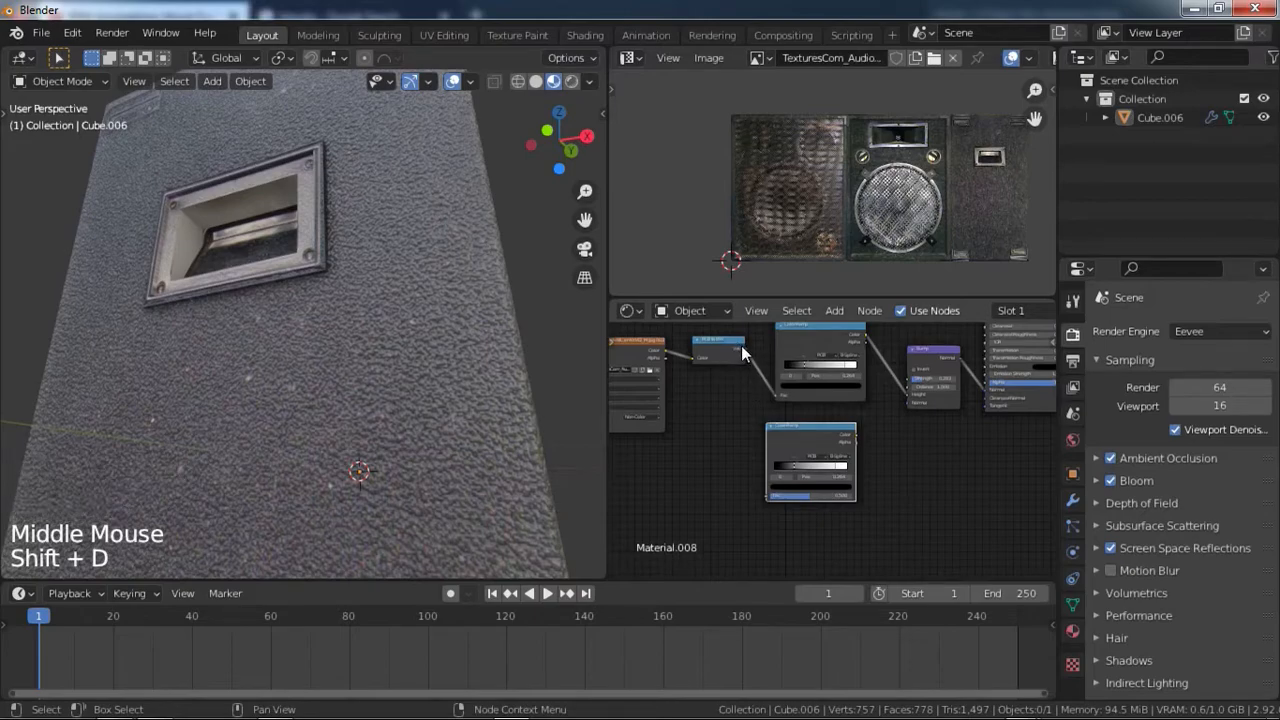
pyautogui.moveTo(760, 501); pyautogui.dragTo(762, 497)
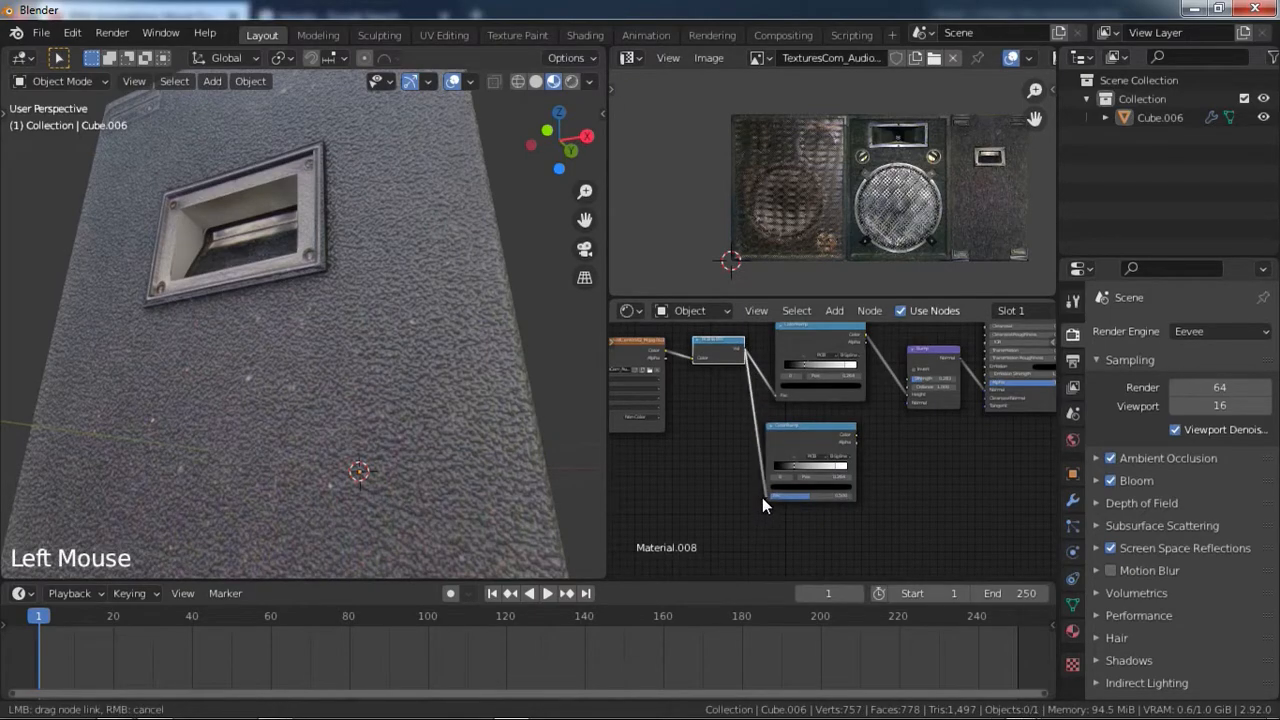
# Set the duplicated ColorRamp's interpolation to Constant.
pyautogui.scroll(9, 834, 455)
pyautogui.click(855, 463)
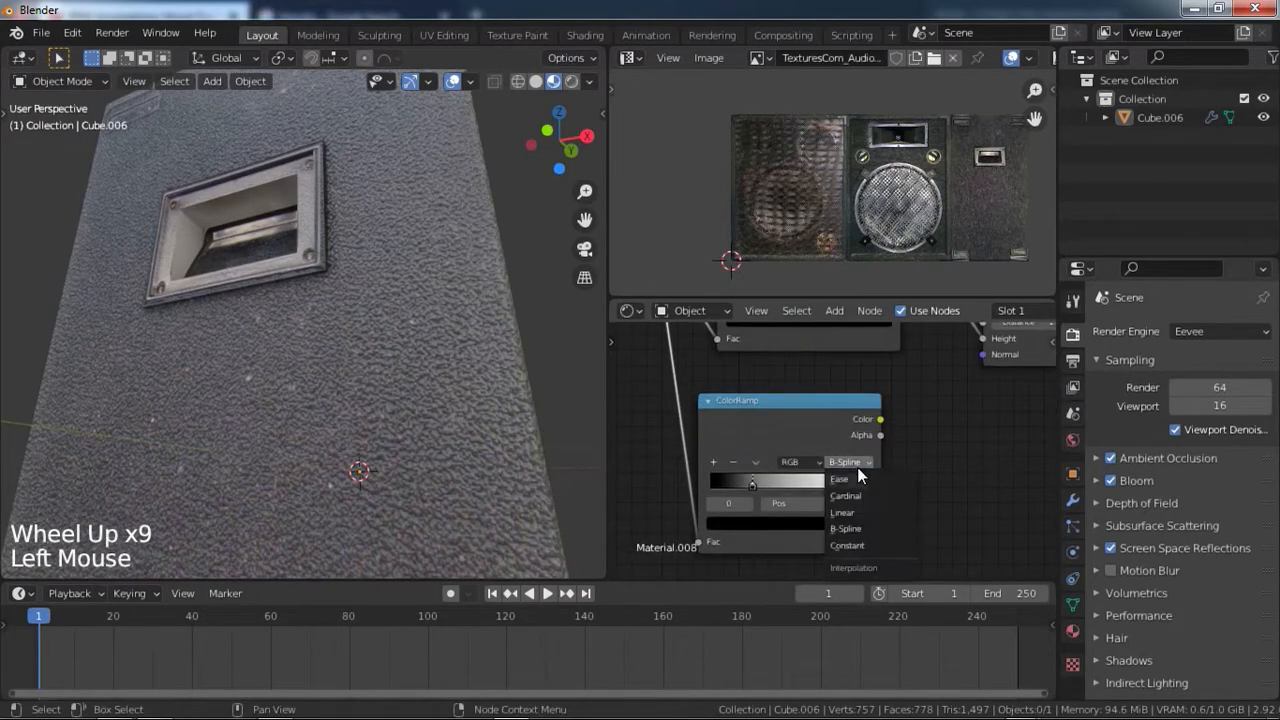
pyautogui.click(857, 546)
pyautogui.scroll(-3, 491, 438)
pyautogui.moveTo(491, 438); pyautogui.dragTo(582, 470, button='middle')
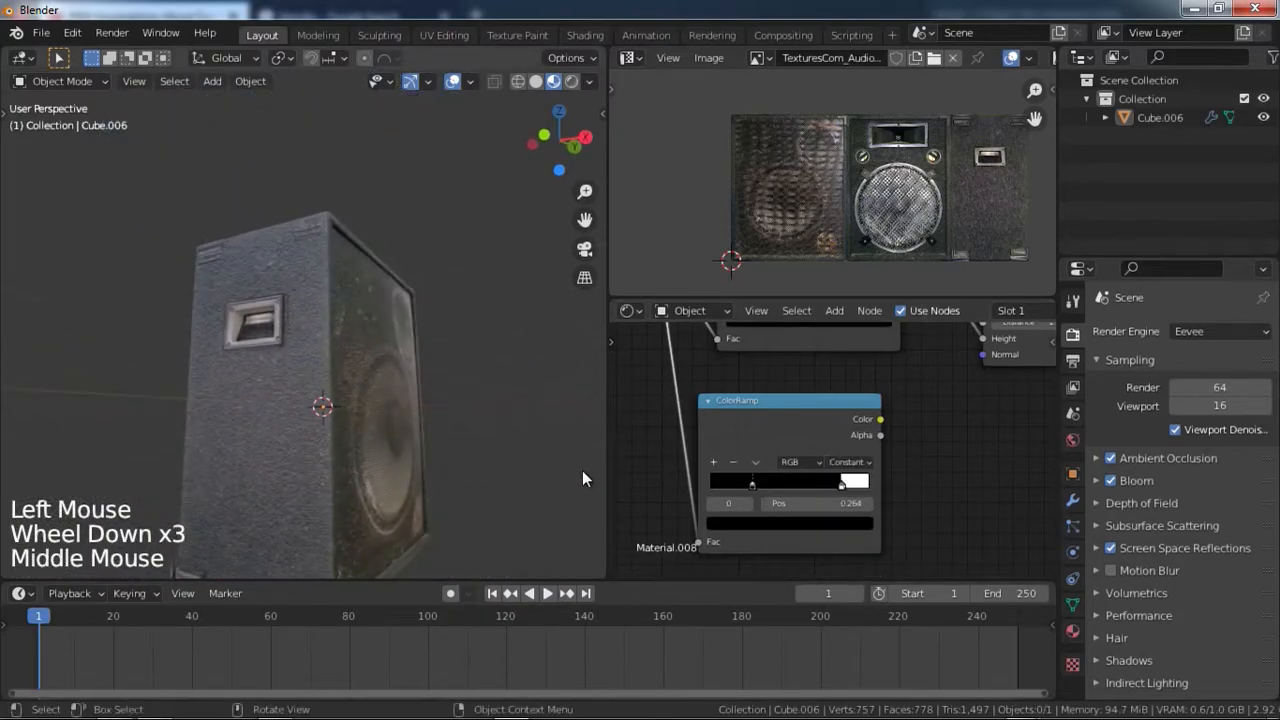
# Preview the constant ColorRamp on the speaker and set its white stop to 0.509 to isolate the metal parts.
pyautogui.keyDown('ctrl'); pyautogui.keyDown('shift'); pyautogui.click(772, 431); pyautogui.keyUp('shift'); pyautogui.keyUp('ctrl')
pyautogui.scroll(-3, 790, 430)
pyautogui.moveTo(465, 418); pyautogui.dragTo(422, 424, button='middle')
pyautogui.keyDown('shift'); pyautogui.moveTo(425, 430); pyautogui.dragTo(434, 368, button='middle'); pyautogui.keyUp('shift')
pyautogui.moveTo(827, 482); pyautogui.dragTo(797, 474)
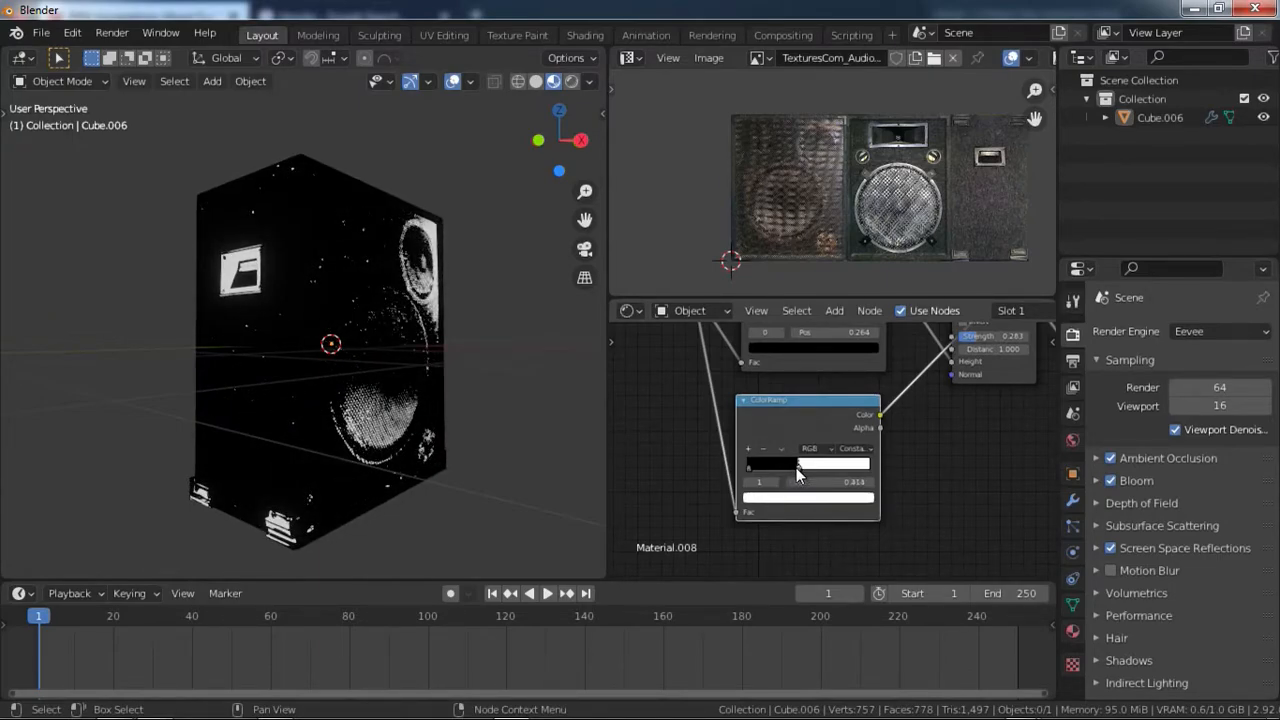
pyautogui.moveTo(420, 330); pyautogui.dragTo(364, 357, button='middle')
pyautogui.moveTo(395, 461); pyautogui.dragTo(291, 356, button='middle')
pyautogui.scroll(-4, 731, 380)
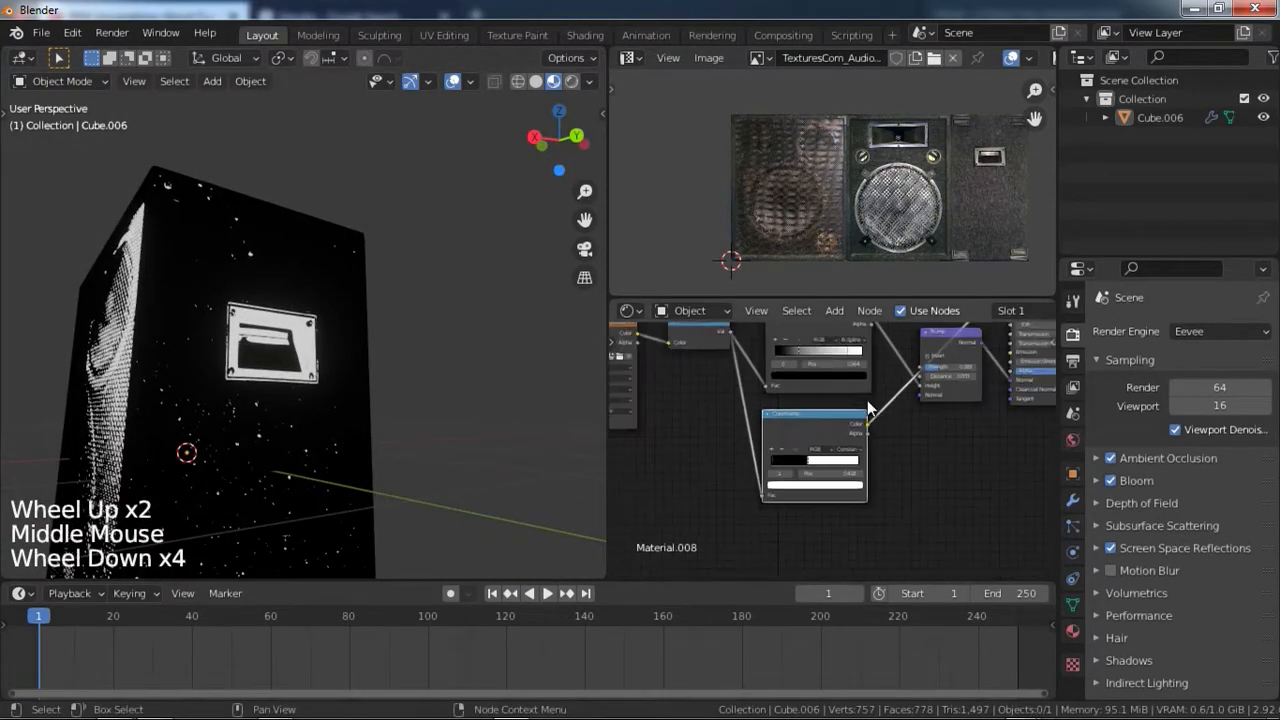
pyautogui.moveTo(731, 380); pyautogui.dragTo(768, 460, button='middle')
pyautogui.scroll(1, 768, 460)
pyautogui.moveTo(700, 506); pyautogui.dragTo(722, 494, button='middle')
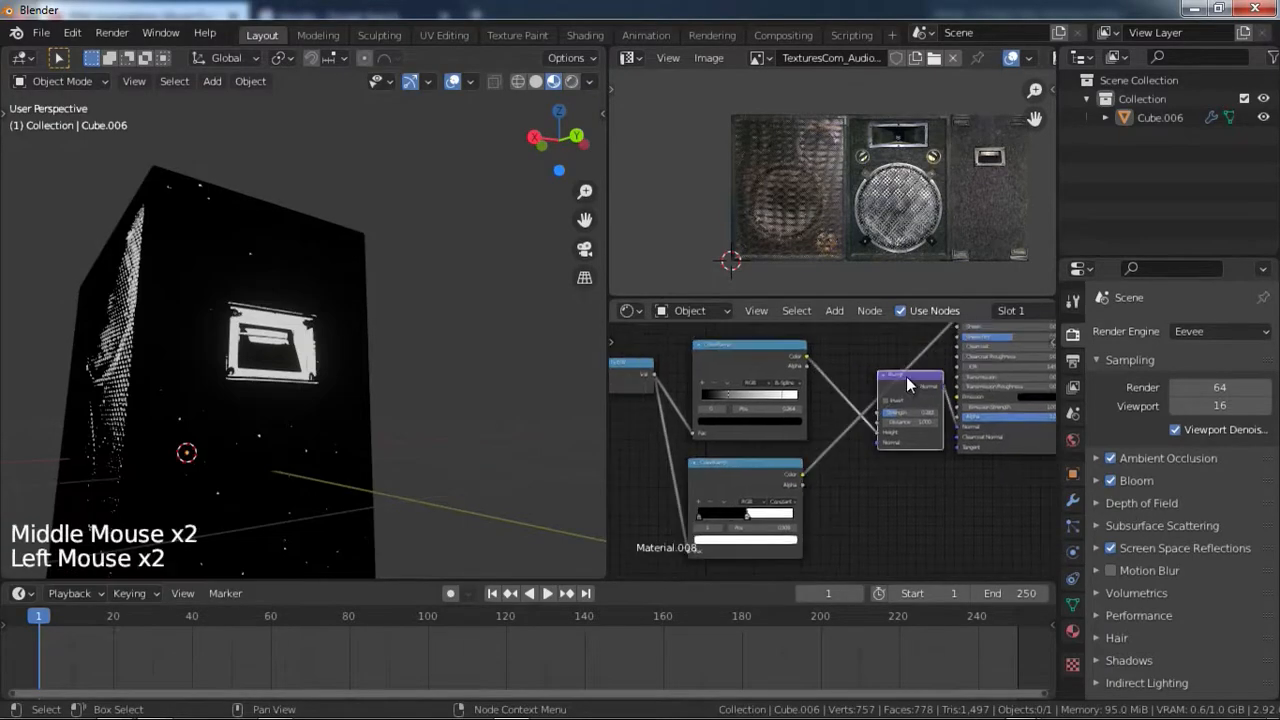
# Insert a MixRGB node between the first ColorRamp and the Bump height, and link the constant ramp to its factor.
pyautogui.moveTo(784, 428); pyautogui.dragTo(798, 443, button='middle')
pyautogui.hotkey('shift', 'a')
pyautogui.moveTo(783, 296)
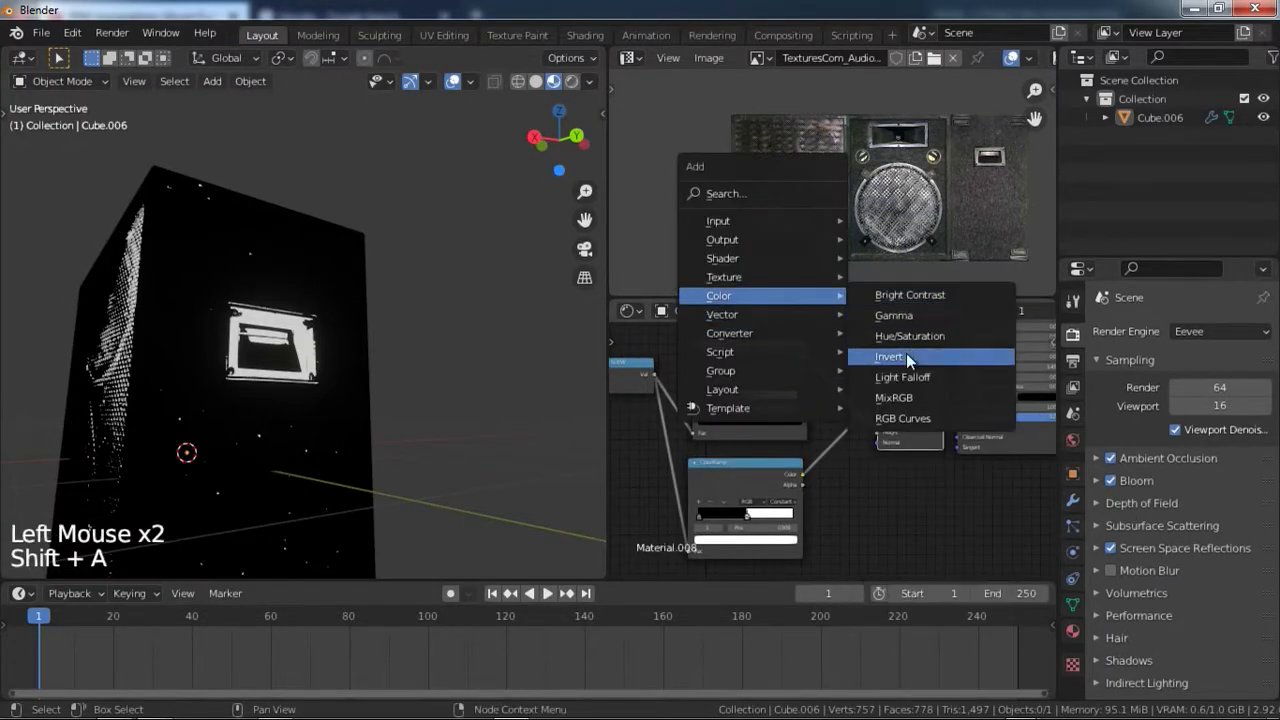
pyautogui.click(907, 394)
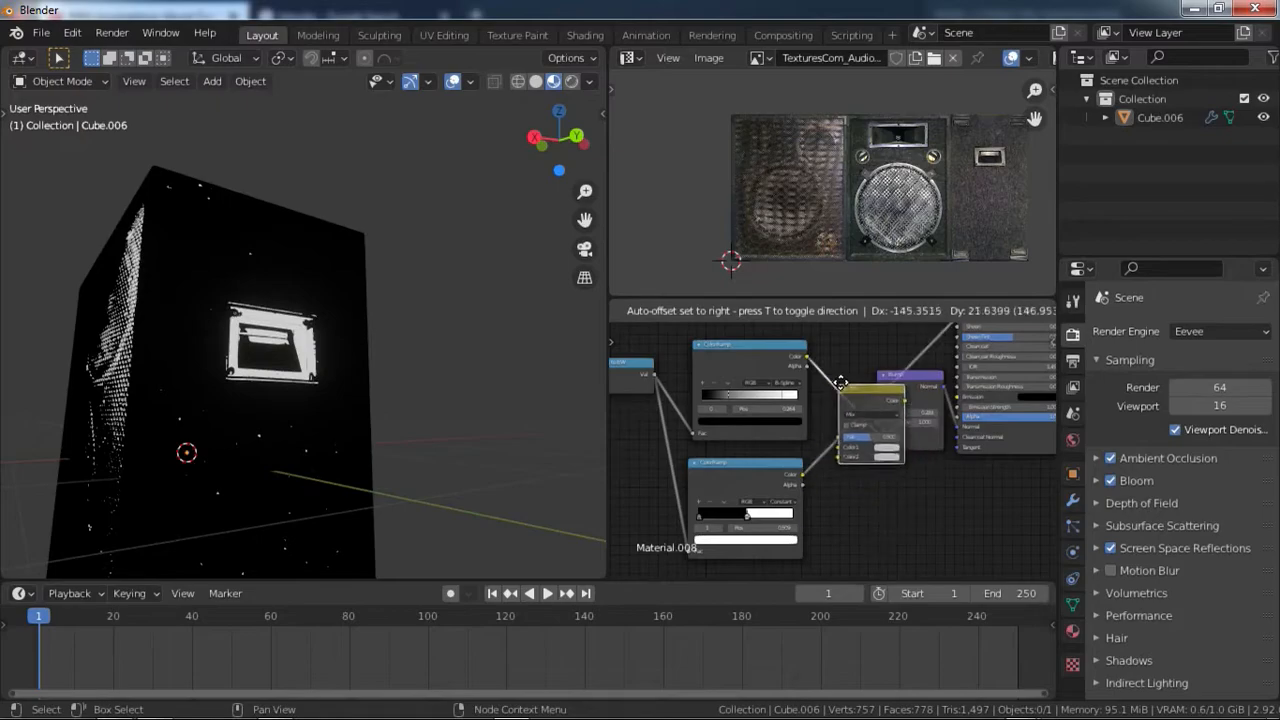
pyautogui.click(857, 370)
pyautogui.scroll(3, 805, 465)
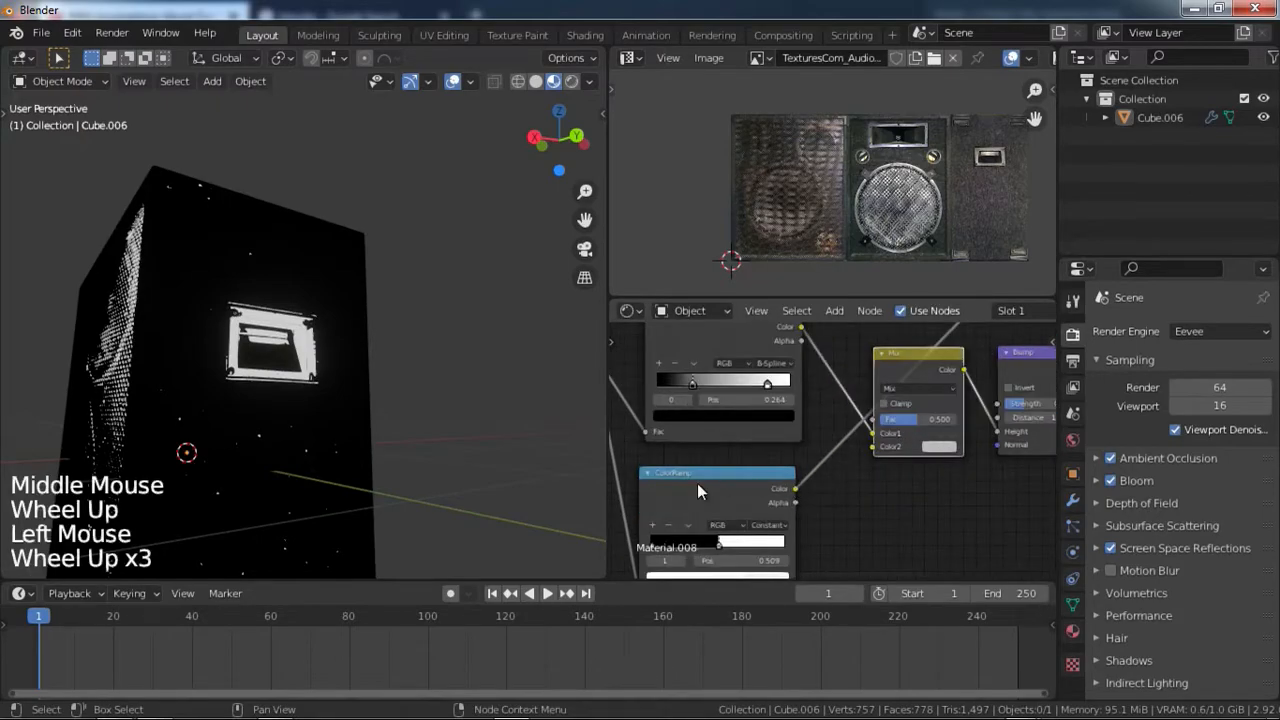
pyautogui.moveTo(697, 483); pyautogui.dragTo(753, 440, button='middle')
pyautogui.moveTo(815, 458); pyautogui.dragTo(897, 388)
# Preview the Mix node's output on the speaker and darken its Color2 to a mid grey.
pyautogui.moveTo(943, 327); pyautogui.dragTo(871, 391, button='middle')
pyautogui.keyDown('ctrl'); pyautogui.keyDown('shift'); pyautogui.click(875, 394); pyautogui.keyUp('shift'); pyautogui.keyUp('ctrl')
pyautogui.moveTo(277, 443); pyautogui.dragTo(520, 440, button='middle')
pyautogui.scroll(2, 282, 431)
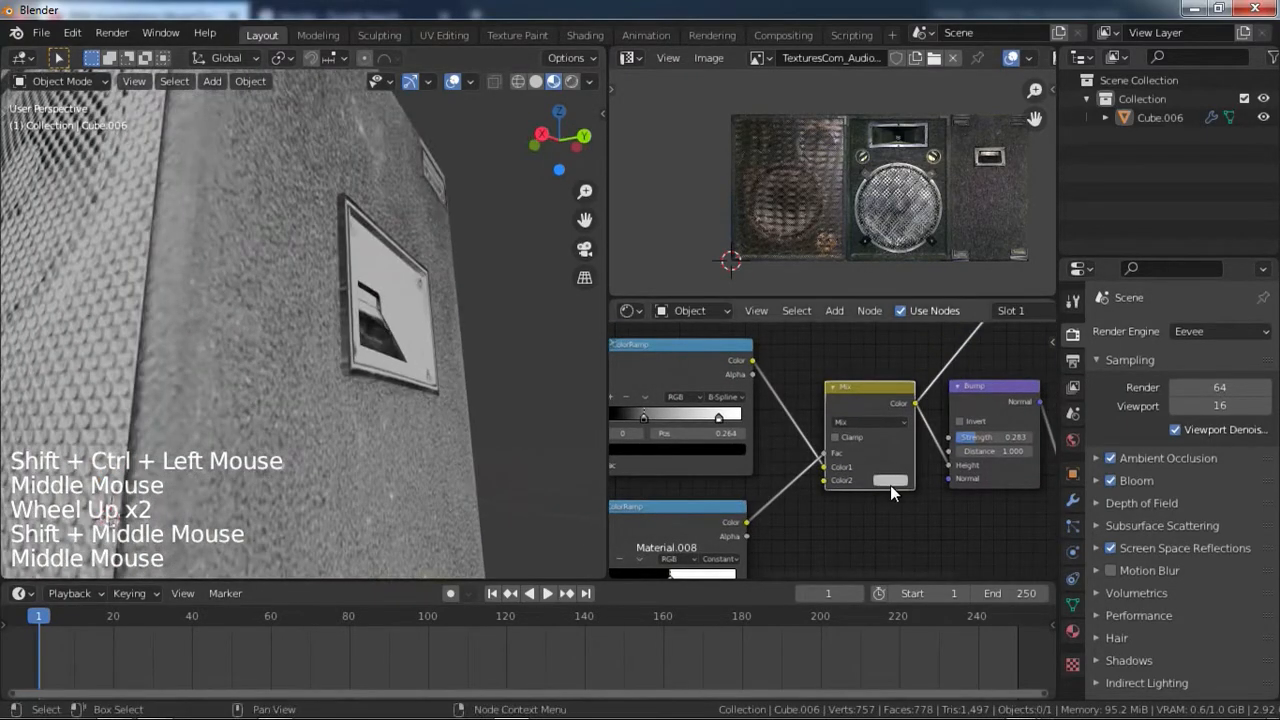
pyautogui.click(890, 481)
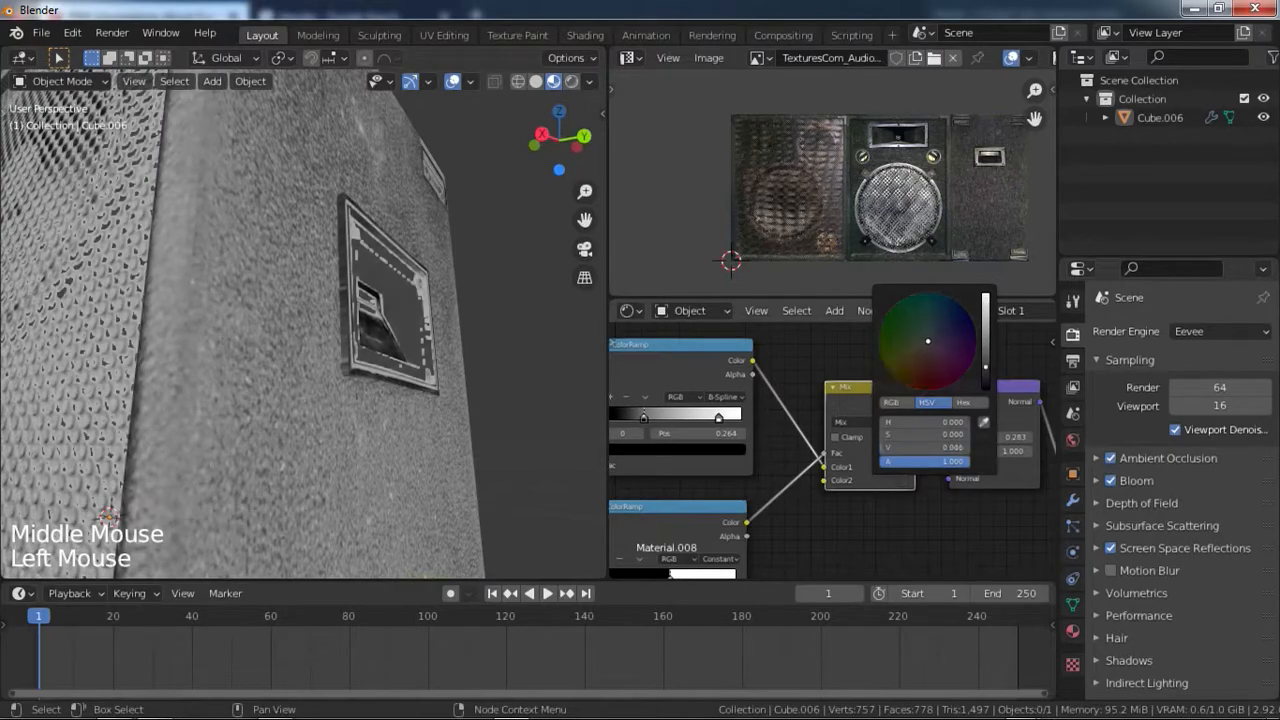
pyautogui.moveTo(925, 447); pyautogui.dragTo(890, 447)
pyautogui.scroll(-3, 357, 409)
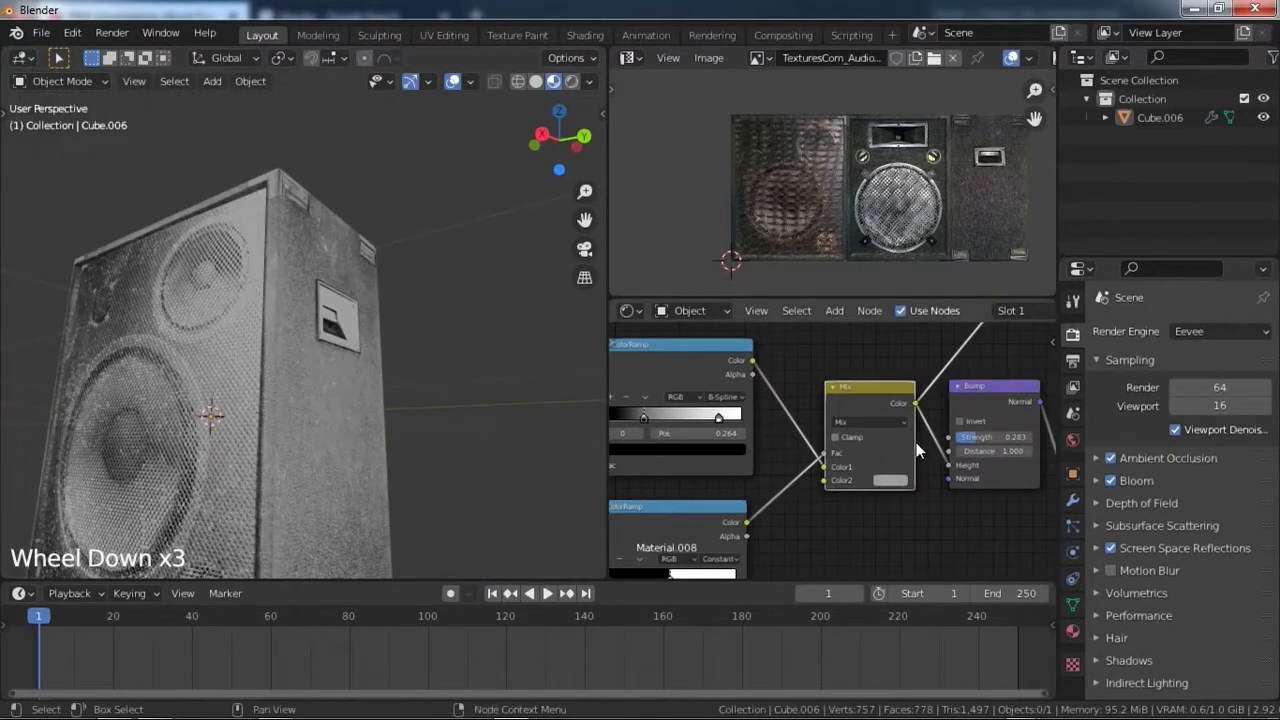
# Switch the material output from the Mix preview back to the Principled BSDF.
pyautogui.moveTo(855, 481); pyautogui.dragTo(847, 455, button='middle')
pyautogui.moveTo(711, 472); pyautogui.dragTo(800, 420, button='middle')
pyautogui.moveTo(770, 340); pyautogui.dragTo(690, 409, button='middle')
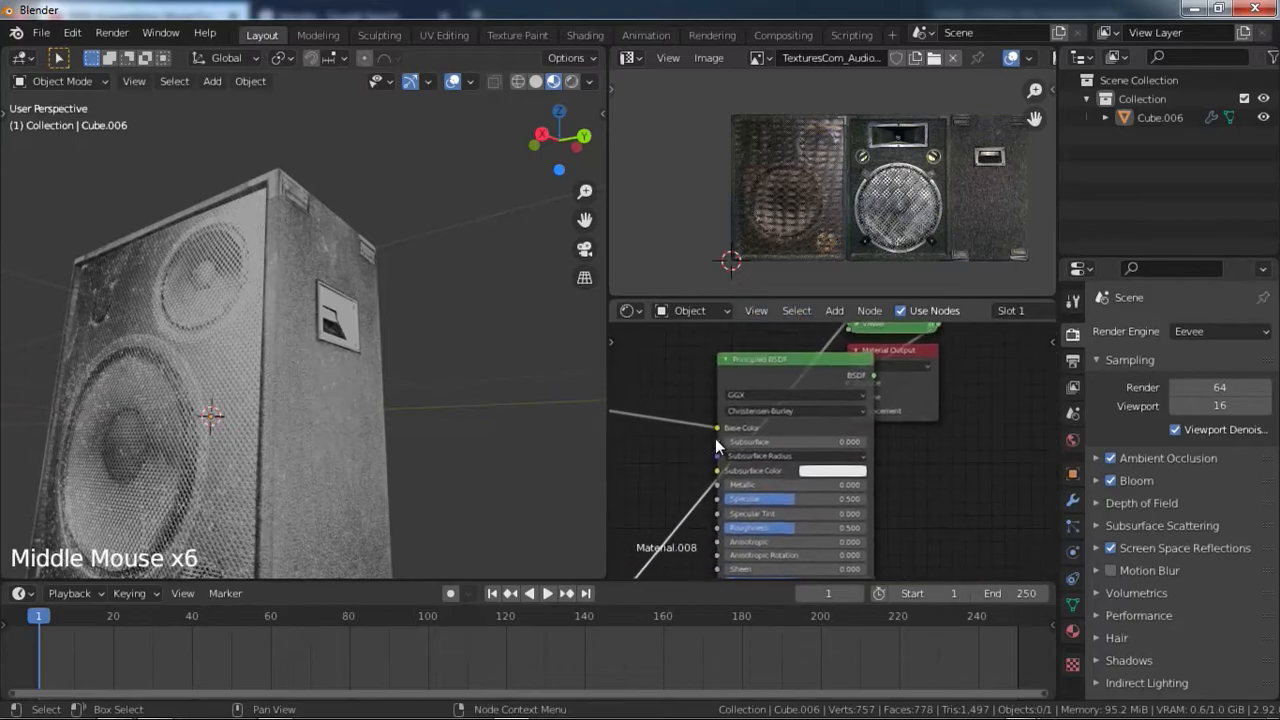
pyautogui.click(902, 386)
pyautogui.keyDown('ctrl'); pyautogui.keyDown('shift'); pyautogui.click(769, 368); pyautogui.keyUp('shift'); pyautogui.keyUp('ctrl')
# Examine the mixed bump on the speaker's side panel, handle, grille and corner brackets.
pyautogui.moveTo(420, 400); pyautogui.dragTo(372, 330, button='middle')
pyautogui.scroll(3, 368, 395)
pyautogui.moveTo(372, 330); pyautogui.dragTo(300, 325, button='middle')
pyautogui.scroll(-2, 359, 310)
pyautogui.moveTo(300, 325); pyautogui.dragTo(235, 340, button='middle')
pyautogui.keyDown('shift'); pyautogui.moveTo(214, 390); pyautogui.dragTo(400, 375, button='middle'); pyautogui.keyUp('shift')
pyautogui.scroll(-2, 407, 387)
pyautogui.moveTo(400, 375); pyautogui.dragTo(420, 390, button='middle')
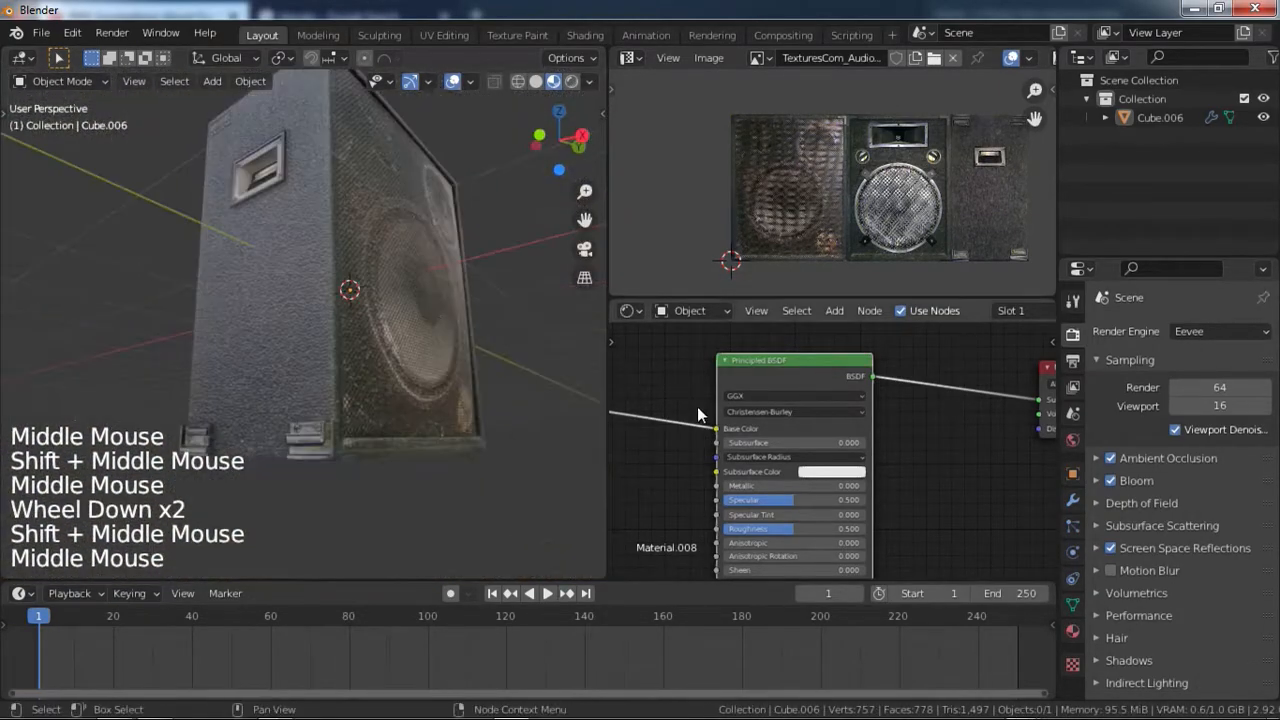
# Duplicate the bump's Mix node and place the copy above the original, beside the Principled BSDF.
pyautogui.scroll(-5, 810, 482)
pyautogui.moveTo(810, 482)
pyautogui.mouseDown(button='middle')
pyautogui.moveTo(803, 442)
pyautogui.moveTo(983, 362)
pyautogui.moveTo(1005, 380)
pyautogui.moveTo(810, 485)
pyautogui.moveTo(820, 495)
pyautogui.mouseUp(button='middle')
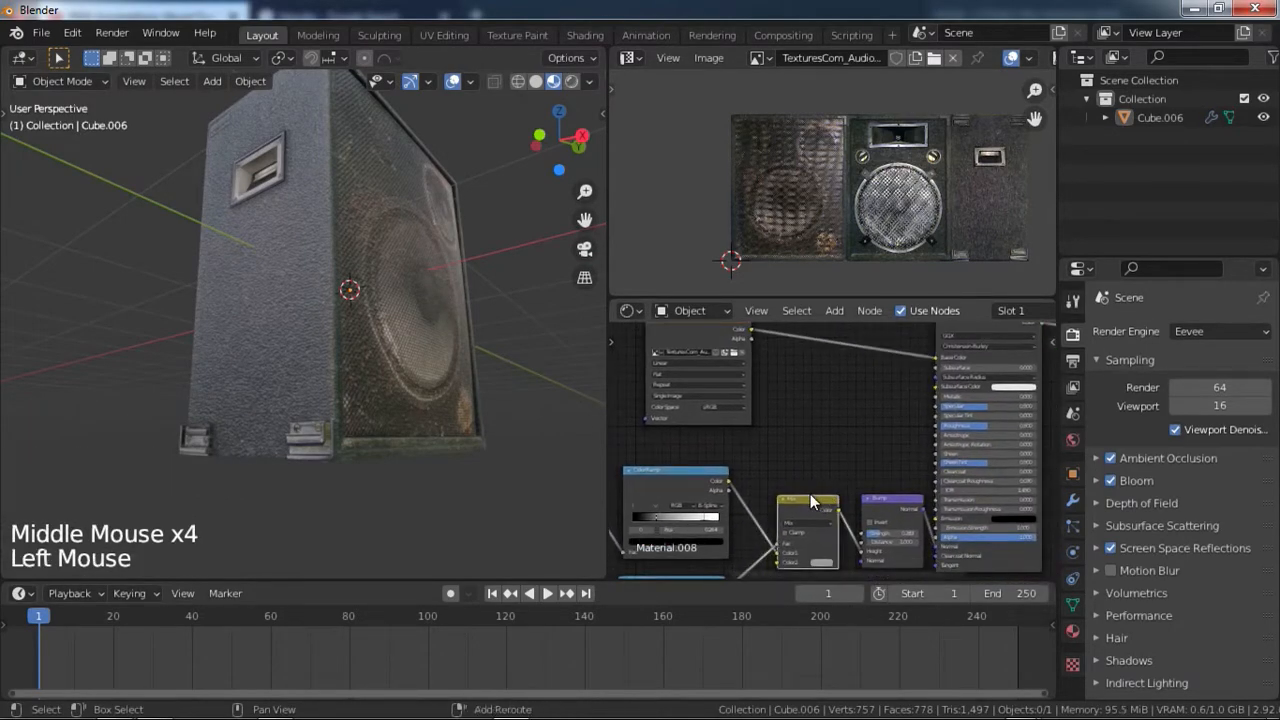
pyautogui.hotkey('shift', 'd')
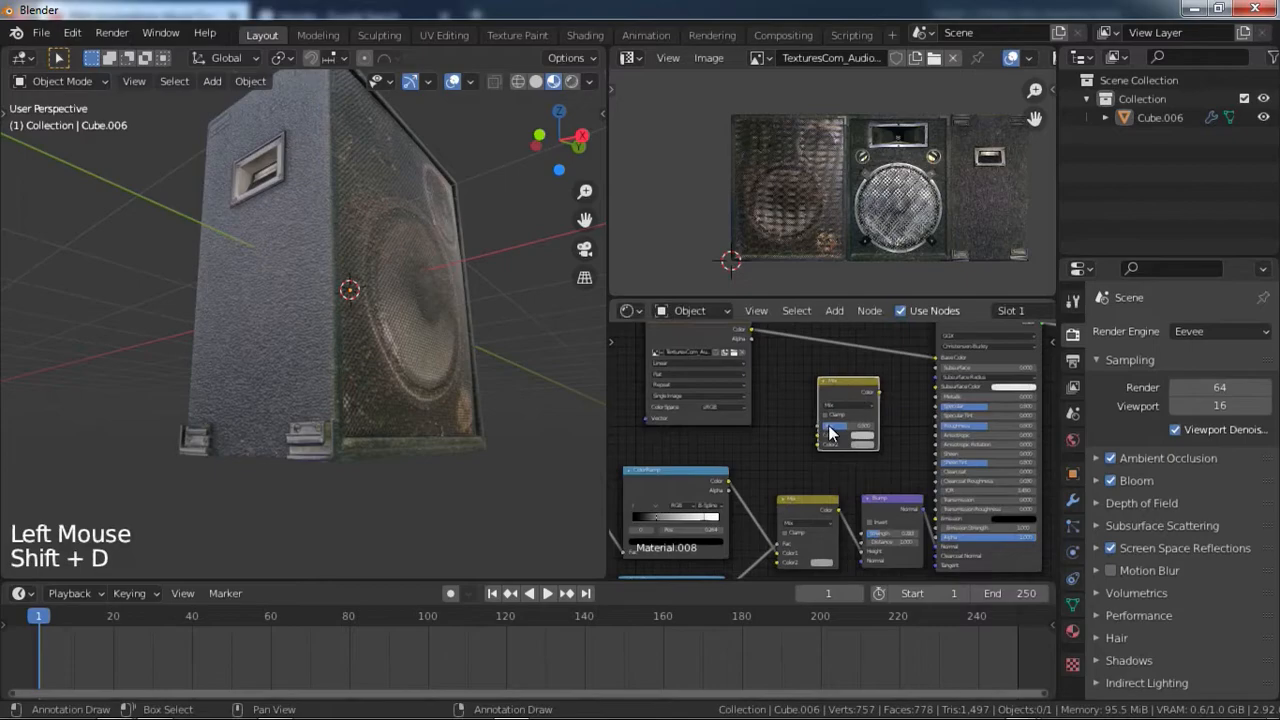
pyautogui.scroll(5, 838, 400)
pyautogui.moveTo(841, 360); pyautogui.dragTo(723, 366, button='middle')
pyautogui.click(670, 568)
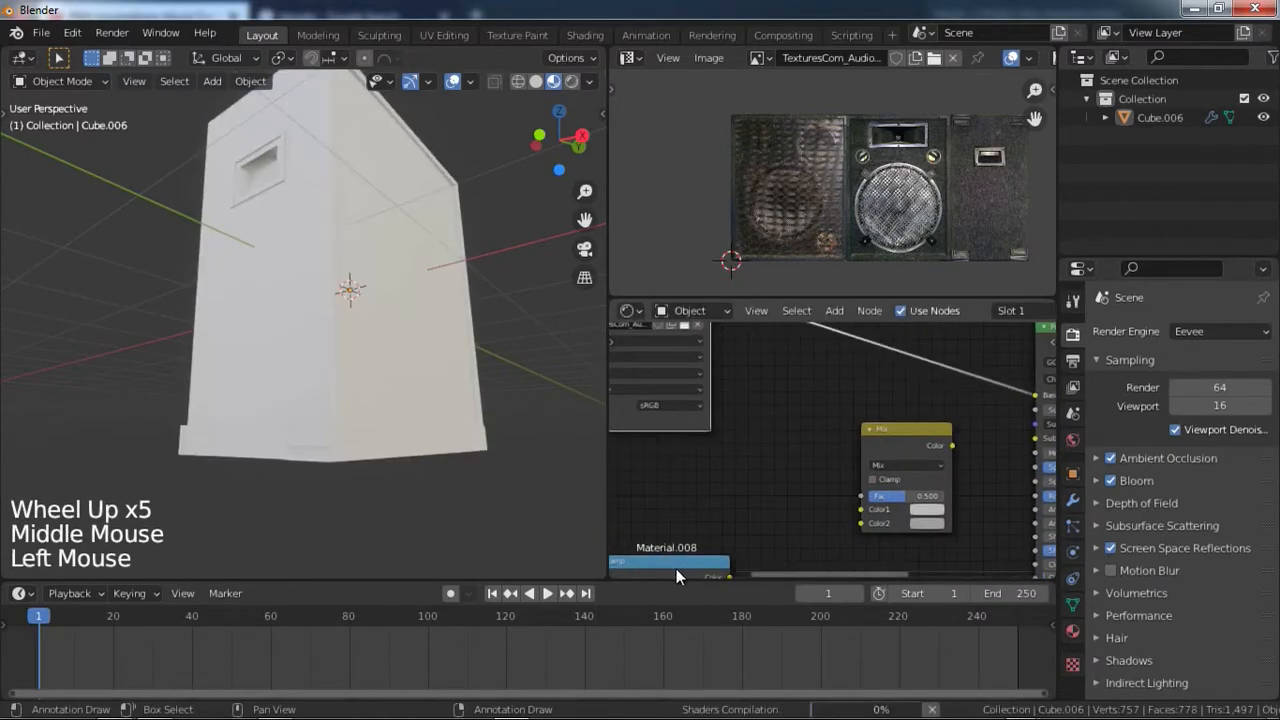
pyautogui.scroll(-6, 892, 463)
pyautogui.moveTo(899, 439); pyautogui.dragTo(810, 502, button='middle')
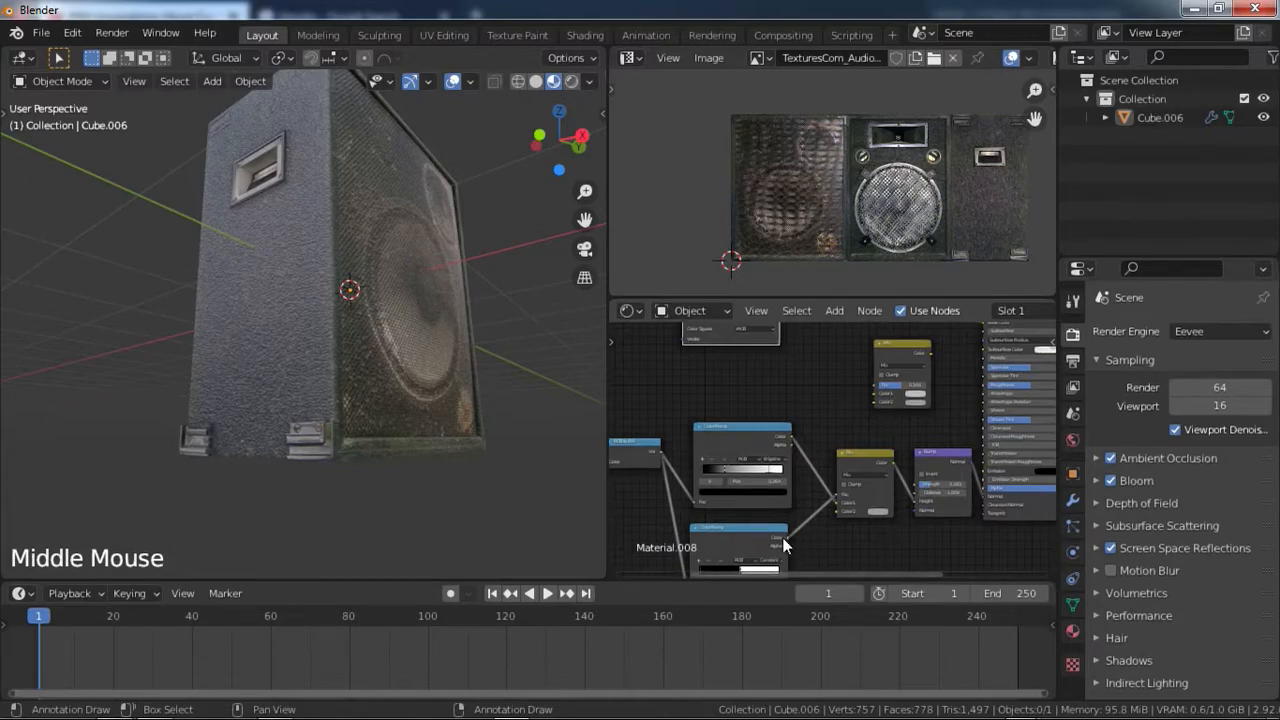
# Link the constant ColorRamp to the new Mix node's factor and its color output to the Principled BSDF's Roughness.
pyautogui.moveTo(884, 379); pyautogui.dragTo(717, 411, button='middle')
pyautogui.scroll(9, 763, 470)
pyautogui.keyDown('ctrl'); pyautogui.keyDown('shift'); pyautogui.click(733, 443); pyautogui.keyUp('shift'); pyautogui.keyUp('ctrl')
pyautogui.scroll(2, 717, 411)
pyautogui.moveTo(686, 344); pyautogui.dragTo(809, 417)
pyautogui.moveTo(809, 417); pyautogui.dragTo(830, 500, button='middle')
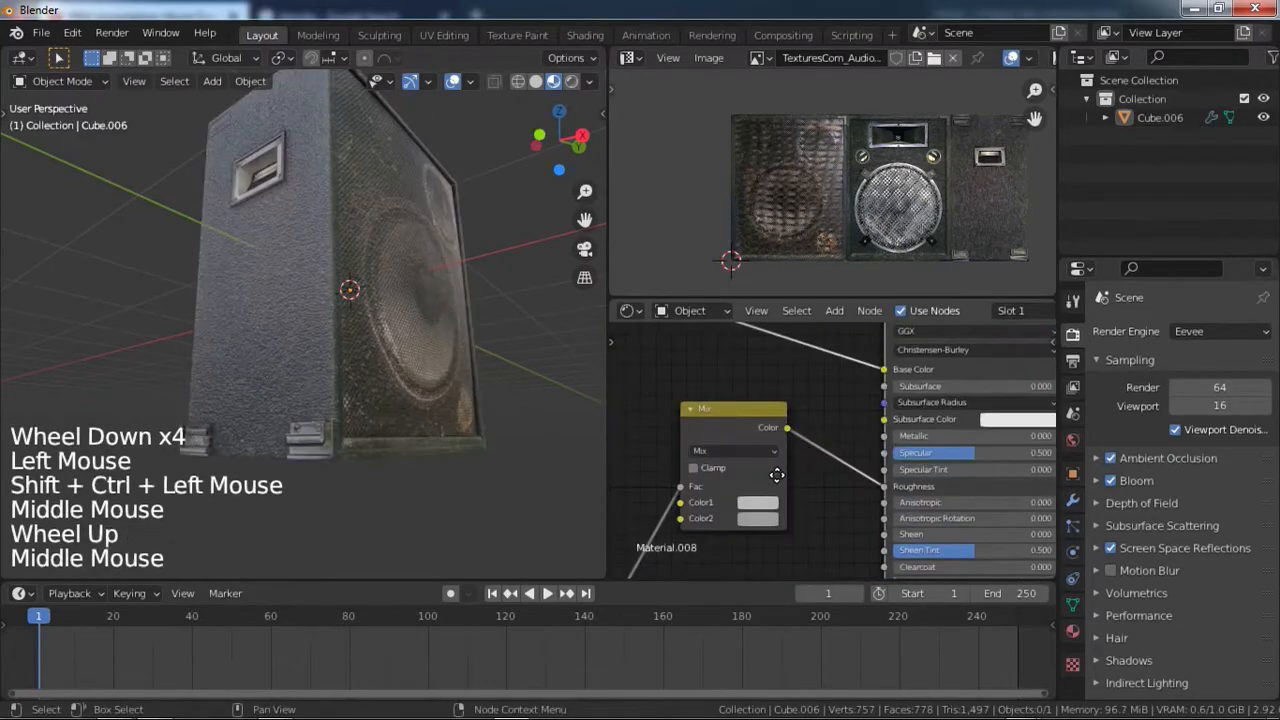
pyautogui.moveTo(763, 465); pyautogui.dragTo(843, 438, button='middle')
# Try different greys in the roughness Mix, lightening Color1 to a value of 0.713, and compare the handle and side panel.
pyautogui.moveTo(500, 420); pyautogui.dragTo(480, 440, button='middle')
pyautogui.scroll(2, 465, 368)
pyautogui.click(823, 482)
pyautogui.keyDown('shift'); pyautogui.moveTo(500, 365); pyautogui.dragTo(414, 421, button='middle'); pyautogui.keyUp('shift')
pyautogui.scroll(3, 412, 409)
pyautogui.click(823, 467)
pyautogui.moveTo(933, 298); pyautogui.dragTo(933, 320)
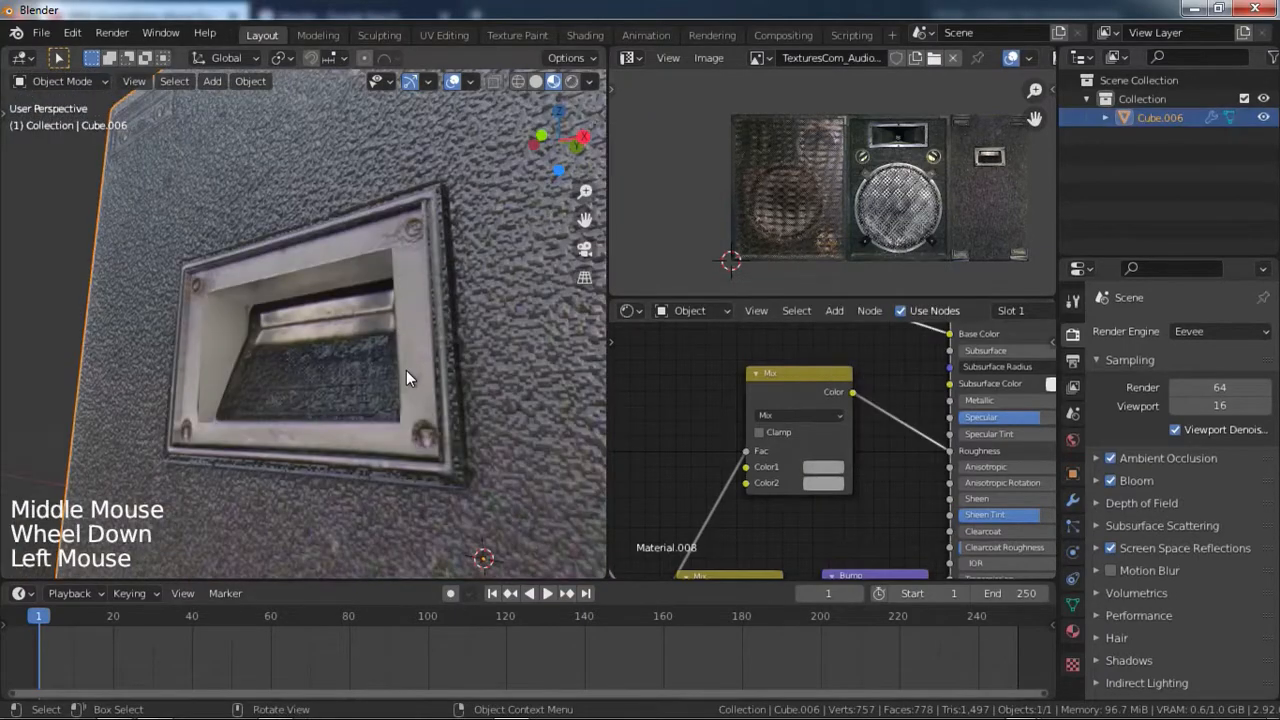
pyautogui.scroll(-2, 480, 380)
pyautogui.moveTo(470, 384); pyautogui.dragTo(560, 376, button='middle')
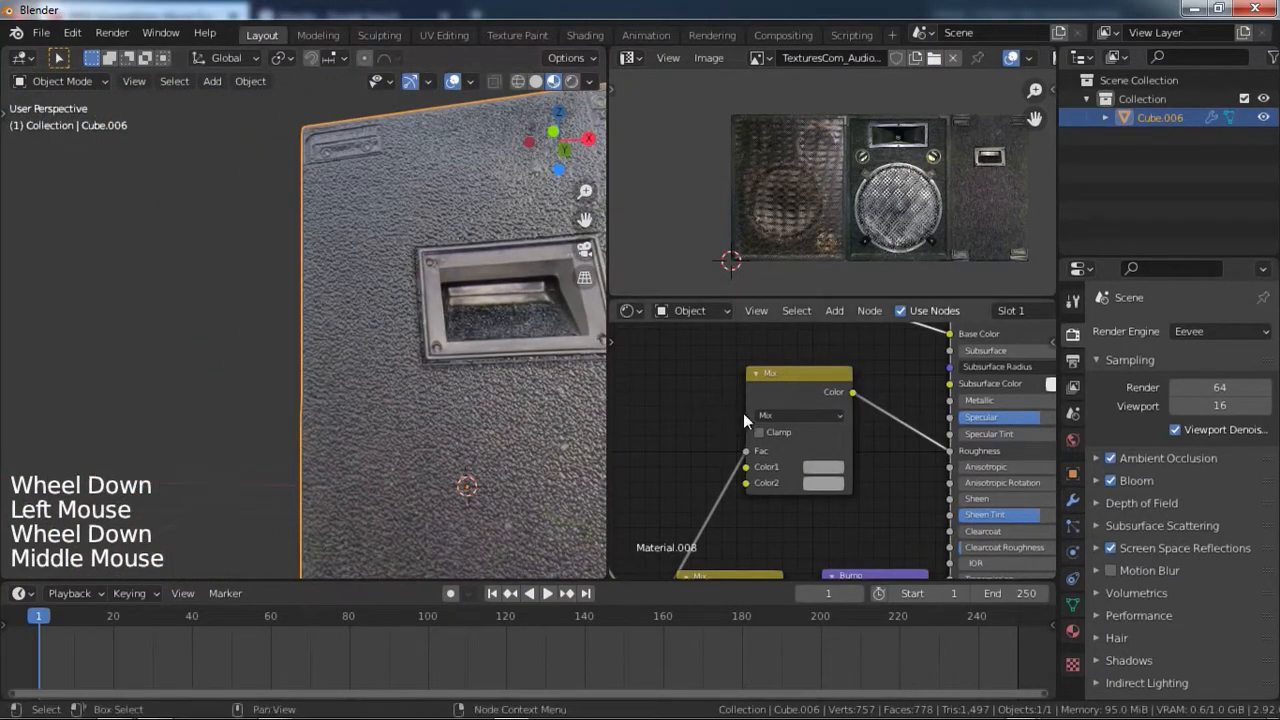
pyautogui.click(812, 467)
pyautogui.moveTo(943, 287); pyautogui.dragTo(934, 263)
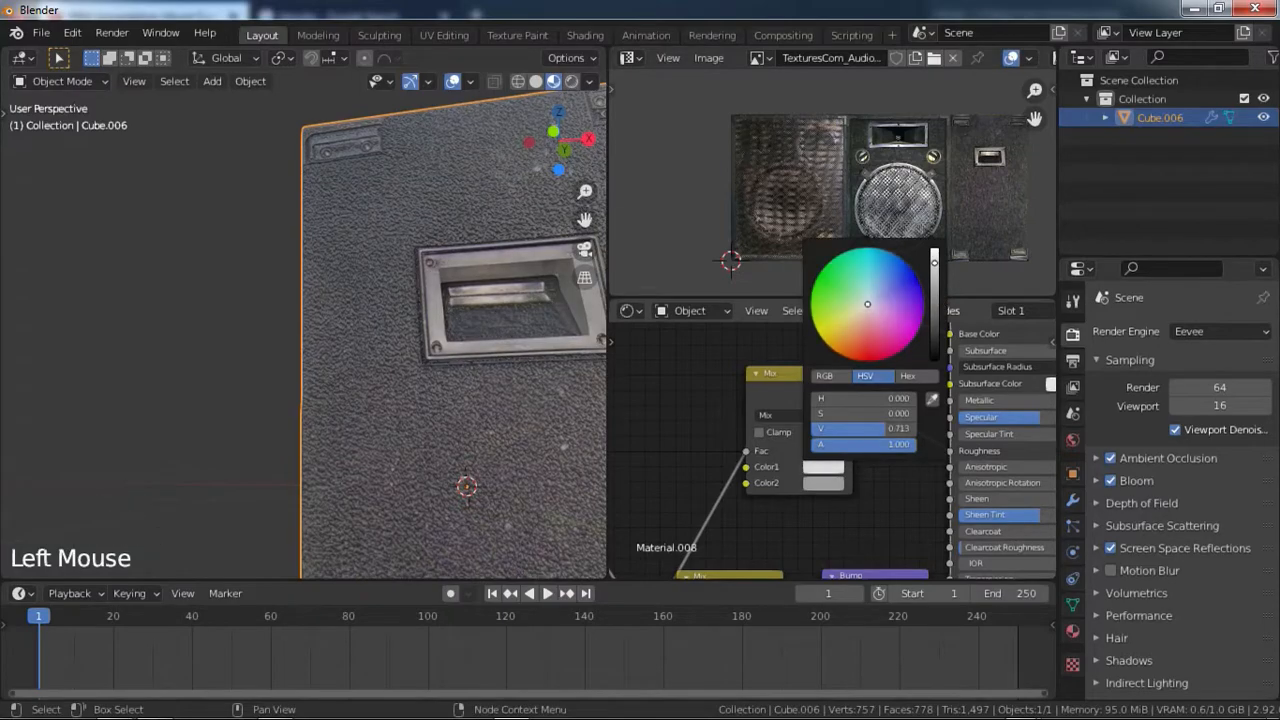
# Set the roughness Mix's Color1 to a light grey and its Color2 to a dark value of about 0.047.
pyautogui.keyDown('shift'); pyautogui.moveTo(344, 404); pyautogui.dragTo(328, 424, button='middle'); pyautogui.keyUp('shift')
pyautogui.moveTo(328, 424); pyautogui.dragTo(305, 444, button='middle')
pyautogui.keyDown('shift'); pyautogui.moveTo(305, 444); pyautogui.dragTo(407, 466, button='middle'); pyautogui.keyUp('shift')
pyautogui.scroll(2, 326, 444)
pyautogui.doubleClick(822, 483)
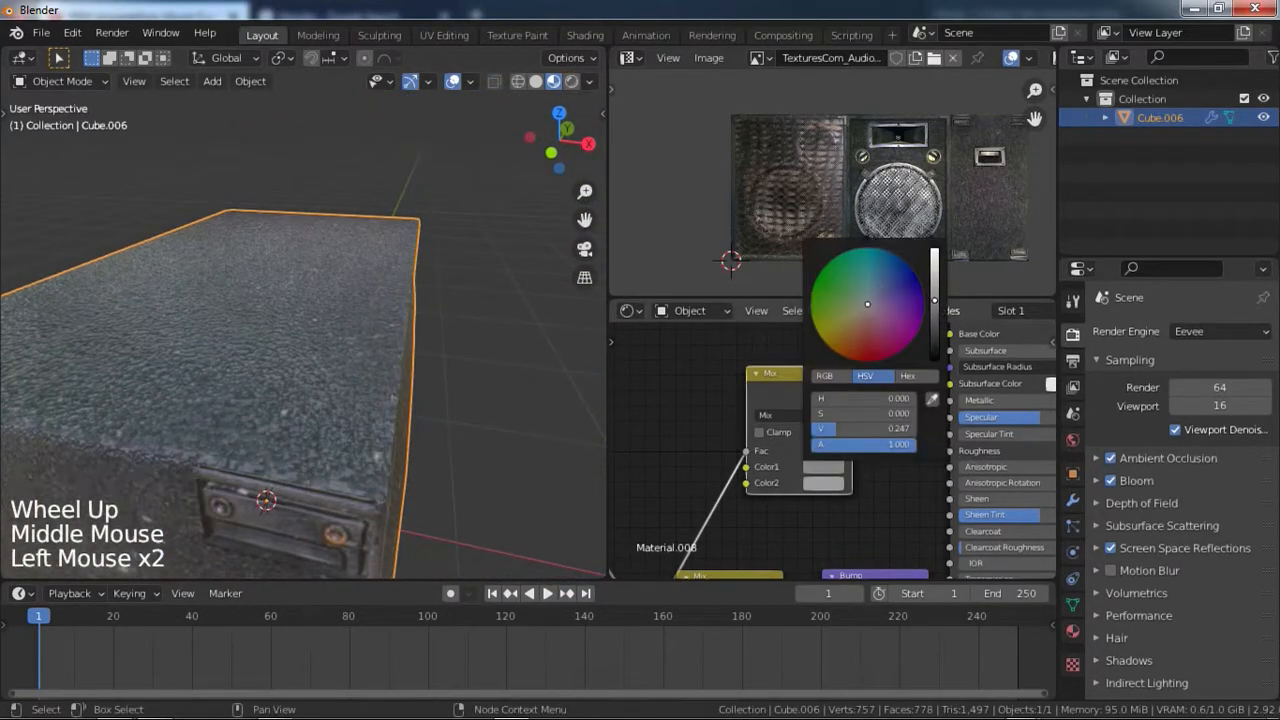
pyautogui.click(818, 484)
pyautogui.click(935, 335)
pyautogui.keyDown('shift'); pyautogui.moveTo(316, 548); pyautogui.dragTo(331, 494, button='middle'); pyautogui.keyUp('shift')
pyautogui.moveTo(331, 494); pyautogui.dragTo(363, 431, button='middle')
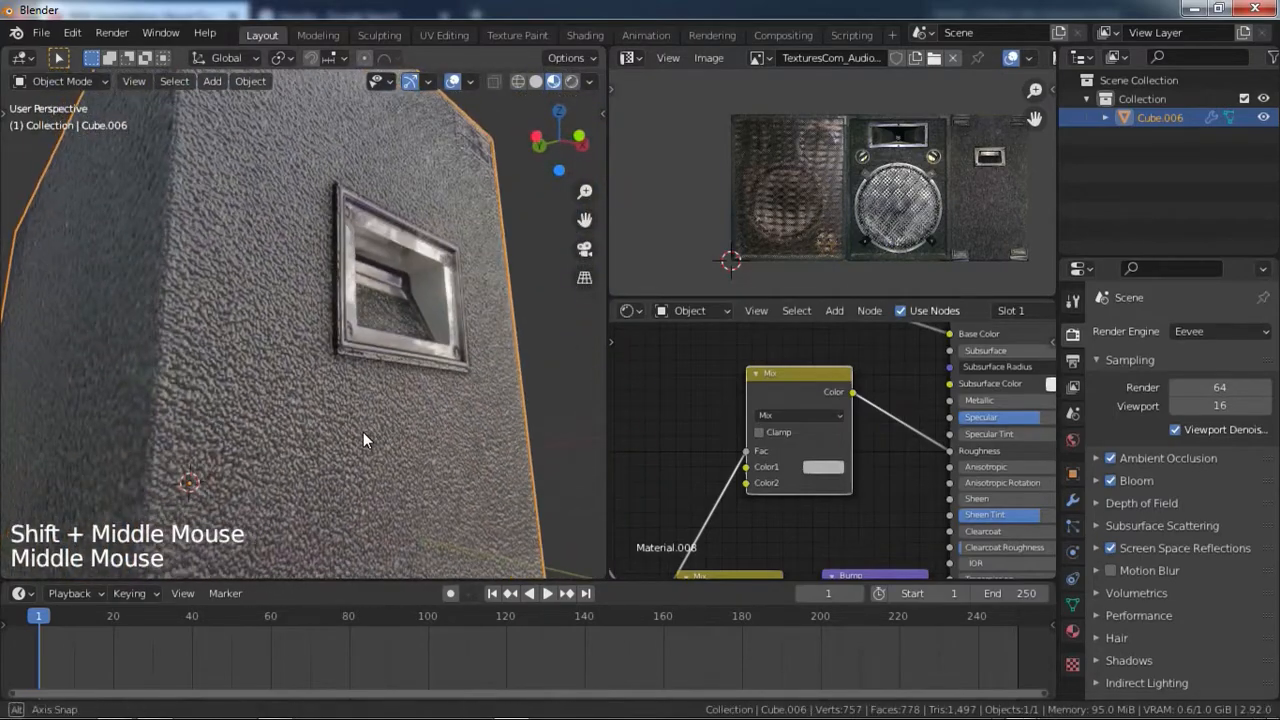
pyautogui.click(817, 468)
pyautogui.click(935, 328)
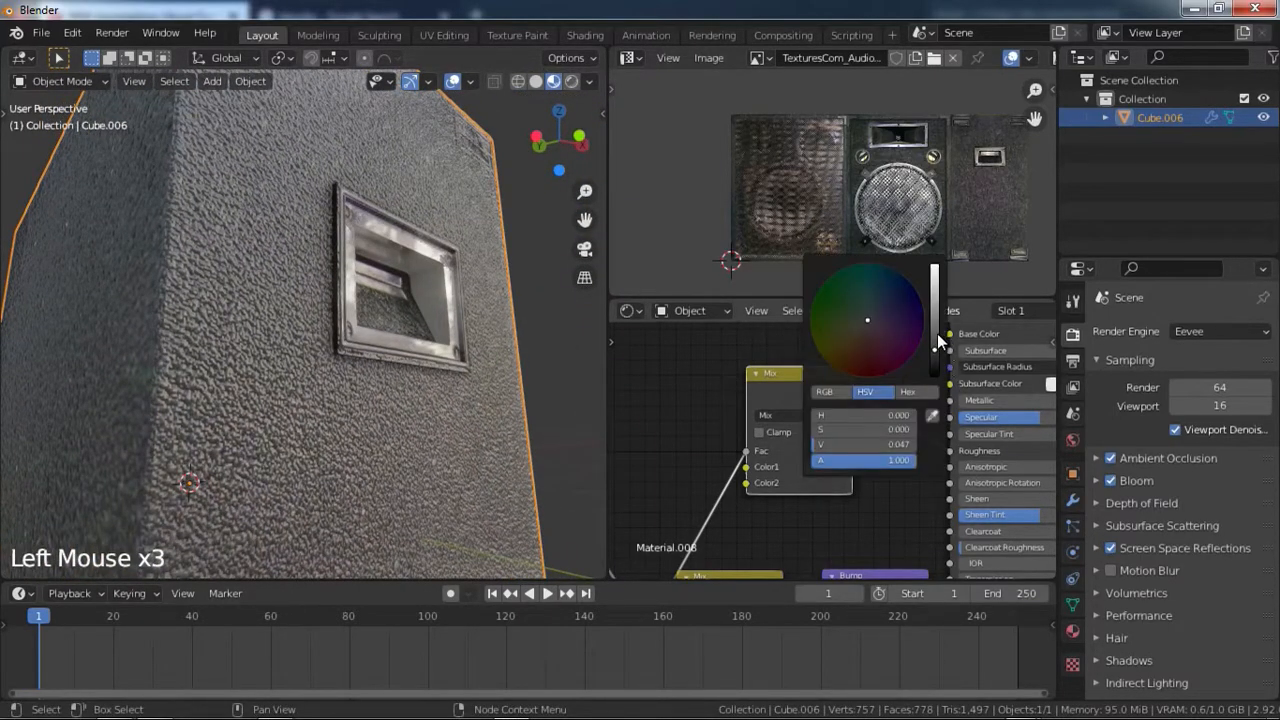
# Duplicate the roughness Mix node above the original and link the copy's color output to the Principled BSDF's Metallic.
pyautogui.scroll(-4, 818, 361)
pyautogui.moveTo(794, 389); pyautogui.dragTo(806, 460)
pyautogui.hotkey('shift', 'd')
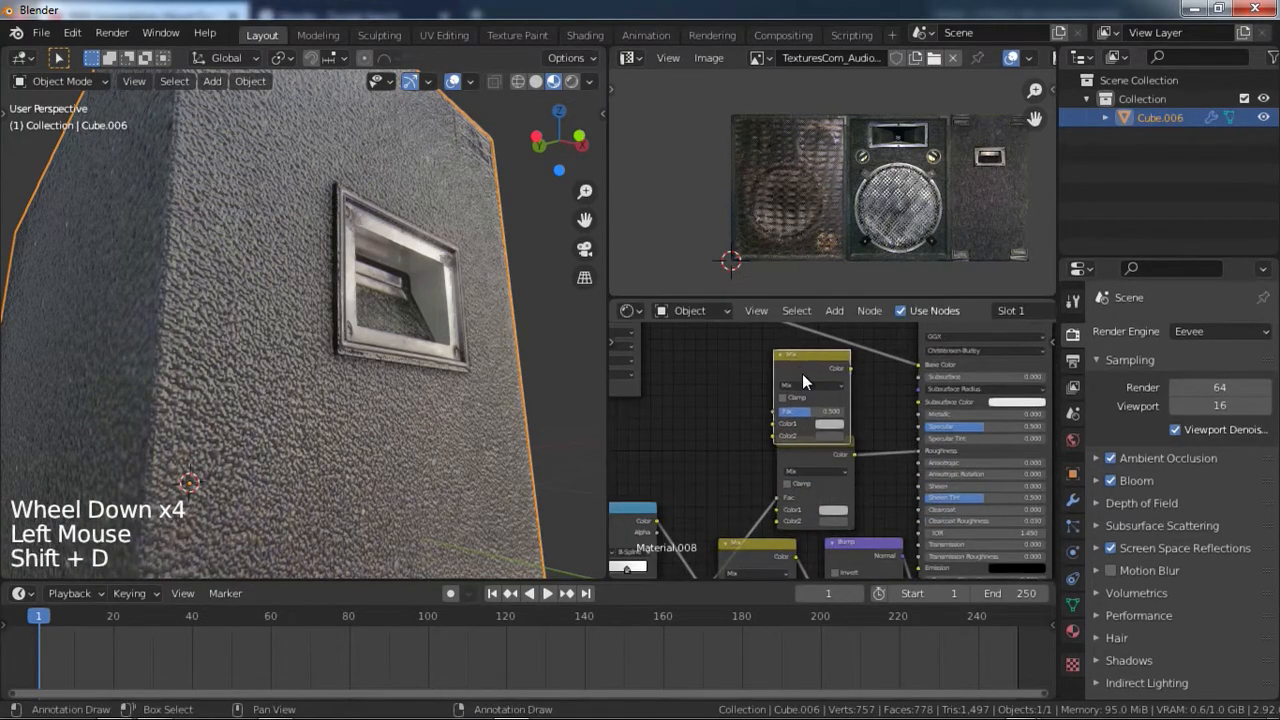
pyautogui.moveTo(917, 412); pyautogui.dragTo(918, 414)
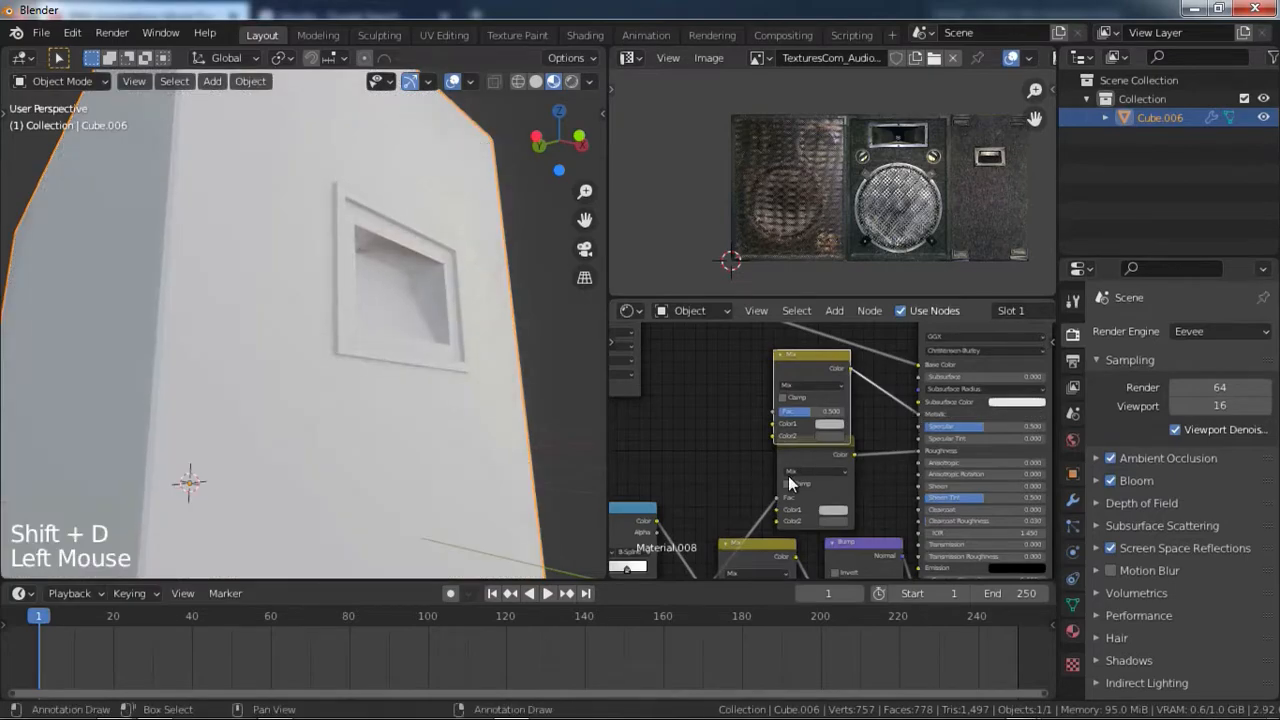
# Link the constant ColorRamp to the metallic Mix's factor, separate the two Mix nodes, and check the handle.
pyautogui.scroll(-5, 710, 526)
pyautogui.moveTo(712, 556); pyautogui.dragTo(748, 540, button='middle')
pyautogui.moveTo(747, 533); pyautogui.dragTo(800, 455)
pyautogui.moveTo(832, 378); pyautogui.dragTo(832, 380)
pyautogui.moveTo(832, 380); pyautogui.dragTo(791, 418, button='middle')
pyautogui.scroll(5, 751, 454)
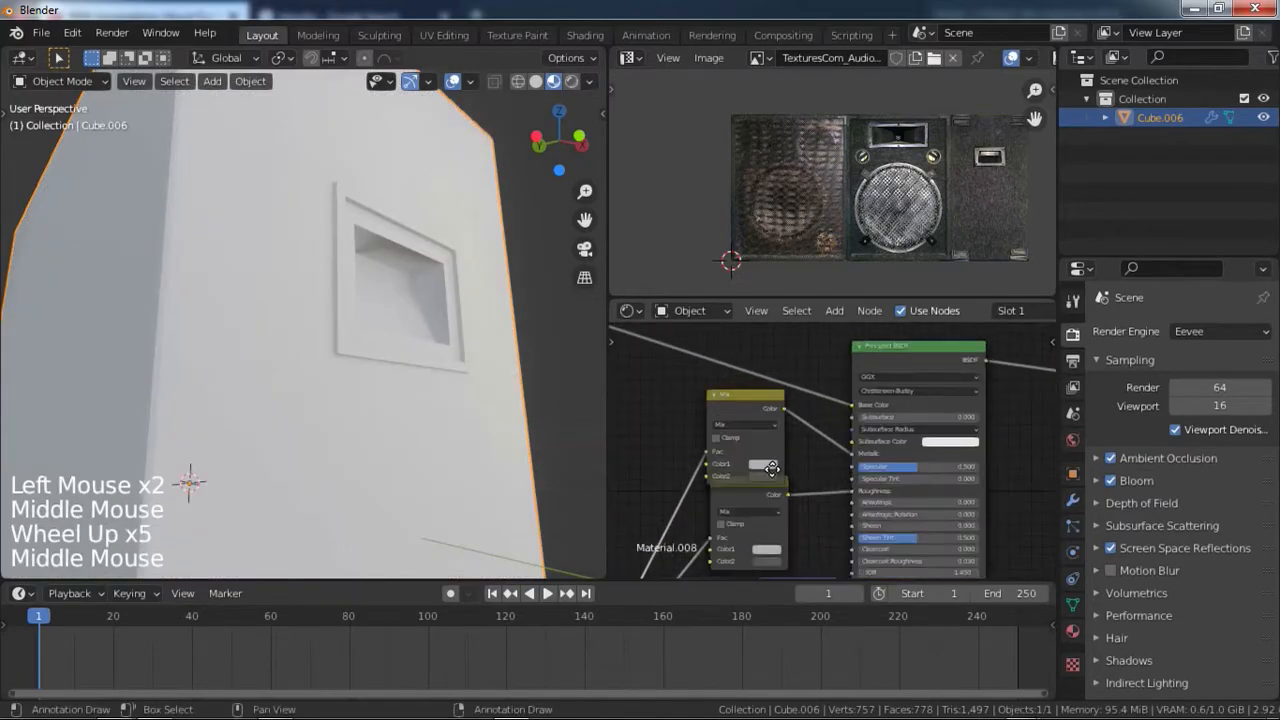
pyautogui.moveTo(791, 418); pyautogui.dragTo(790, 397)
pyautogui.scroll(4, 794, 470)
pyautogui.moveTo(788, 474); pyautogui.dragTo(681, 476, button='middle')
pyautogui.moveTo(781, 434); pyautogui.dragTo(766, 451, button='middle')
pyautogui.moveTo(440, 430); pyautogui.dragTo(457, 430, button='middle')
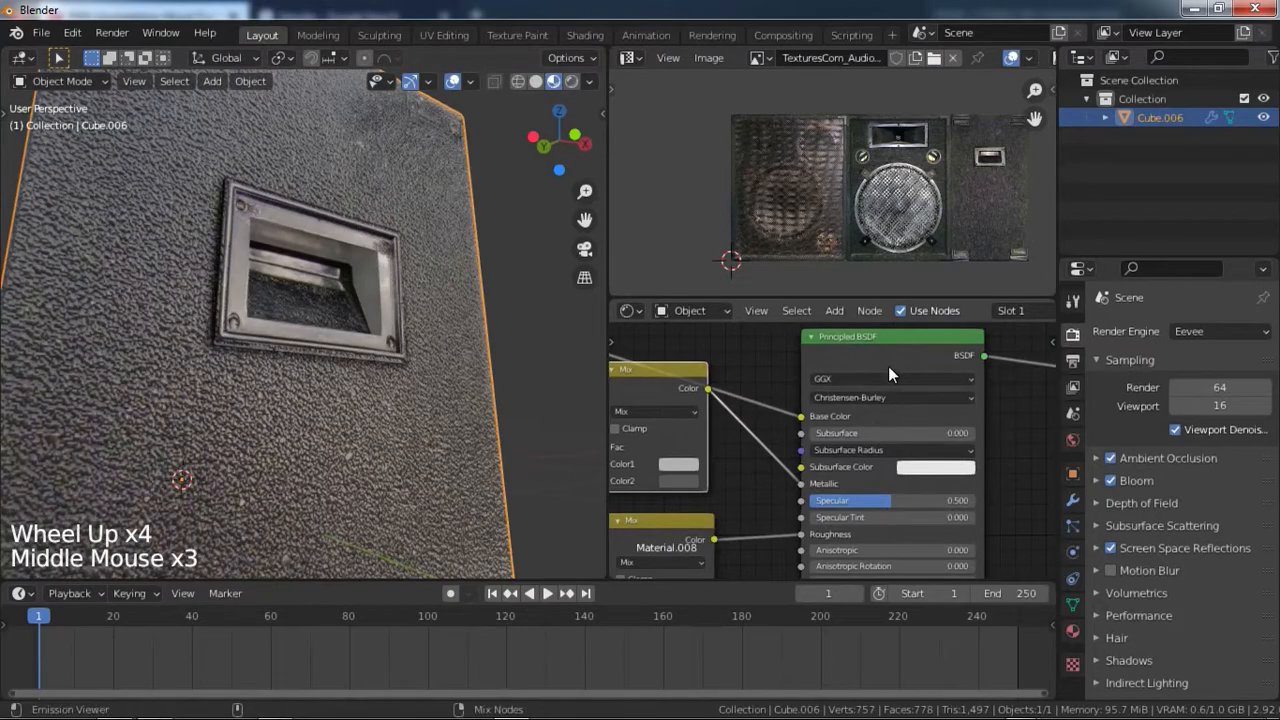
# Preview the metallic Mix's output on the speaker and set its Color1 to black and Color2 to white.
pyautogui.moveTo(888, 369); pyautogui.dragTo(988, 382, button='middle')
pyautogui.keyDown('ctrl'); pyautogui.keyDown('shift'); pyautogui.click(755, 440); pyautogui.keyUp('shift'); pyautogui.keyUp('ctrl')
pyautogui.moveTo(546, 407); pyautogui.dragTo(602, 416, button='middle')
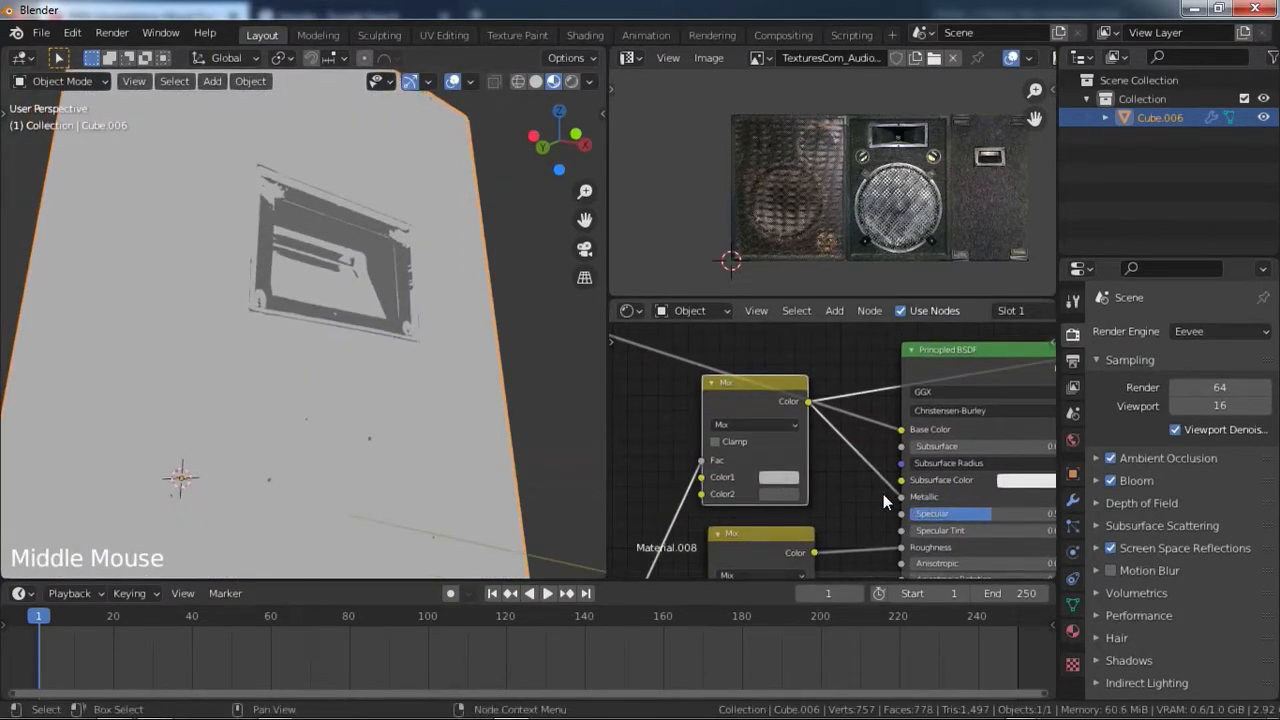
pyautogui.click(783, 477)
pyautogui.moveTo(890, 308); pyautogui.dragTo(890, 368)
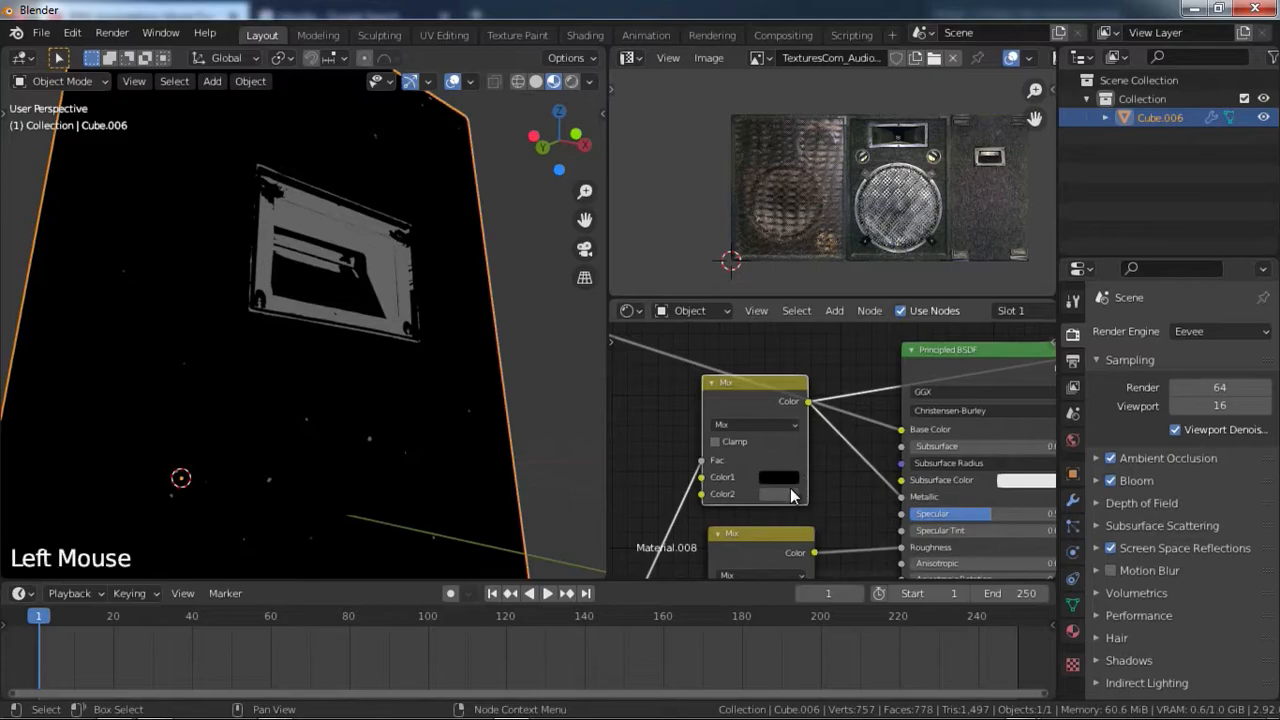
pyautogui.click(792, 495)
pyautogui.moveTo(890, 348); pyautogui.dragTo(890, 275)
# Switch the material output from the metallic Mix preview back to the Principled BSDF.
pyautogui.scroll(-3, 832, 367)
pyautogui.moveTo(918, 394); pyautogui.dragTo(798, 421, button='middle')
pyautogui.keyDown('ctrl'); pyautogui.keyDown('shift'); pyautogui.click(838, 399); pyautogui.keyUp('shift'); pyautogui.keyUp('ctrl')
# Examine the finished metallic and roughness shading on the handle, side panel and front grille.
pyautogui.moveTo(566, 379); pyautogui.dragTo(395, 410, button='middle')
pyautogui.click(549, 373)
pyautogui.scroll(3, 303, 381)
pyautogui.scroll(-4, 285, 400)
pyautogui.scroll(1, 401, 432)
pyautogui.scroll(2, 401, 432)
pyautogui.moveTo(395, 410); pyautogui.dragTo(312, 450, button='middle')
pyautogui.click(312, 450)
pyautogui.scroll(-1, 312, 450)
pyautogui.scroll(-3, 346, 369)
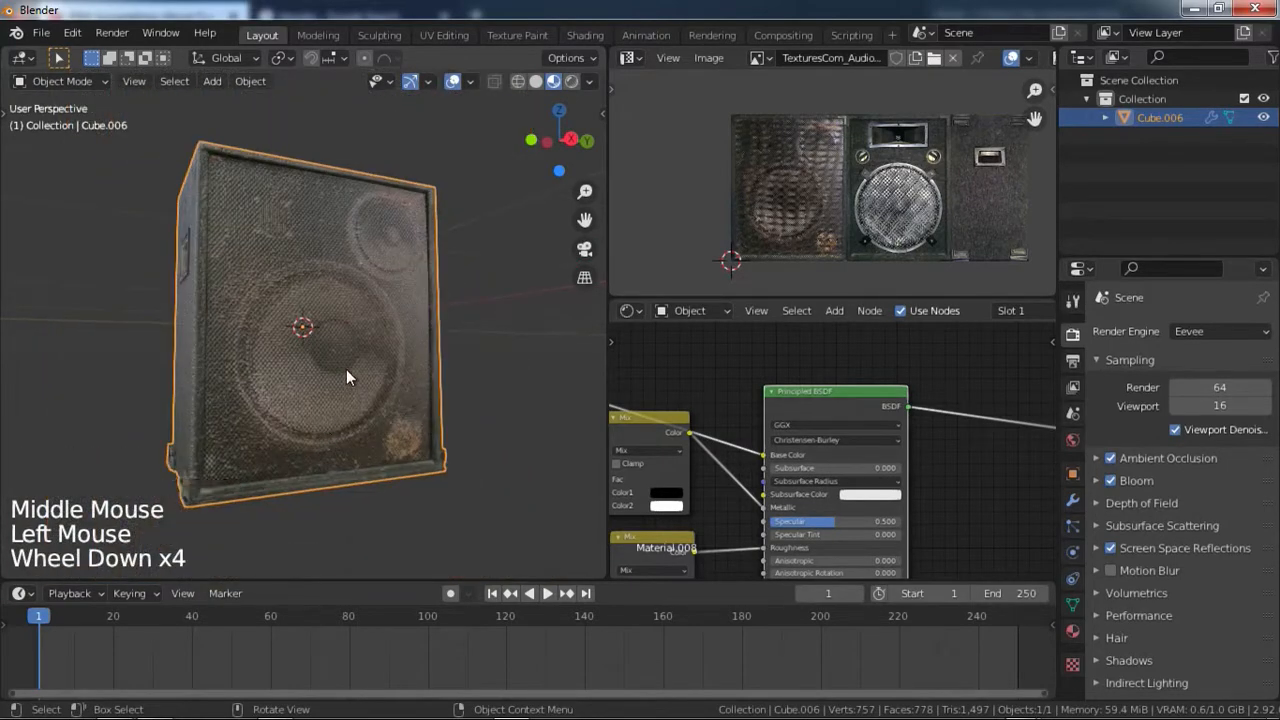
# Inspect the grille's faces in Edit Mode, return to Object Mode, and review the whole speaker.
pyautogui.press('Tab')
pyautogui.click(346, 369)
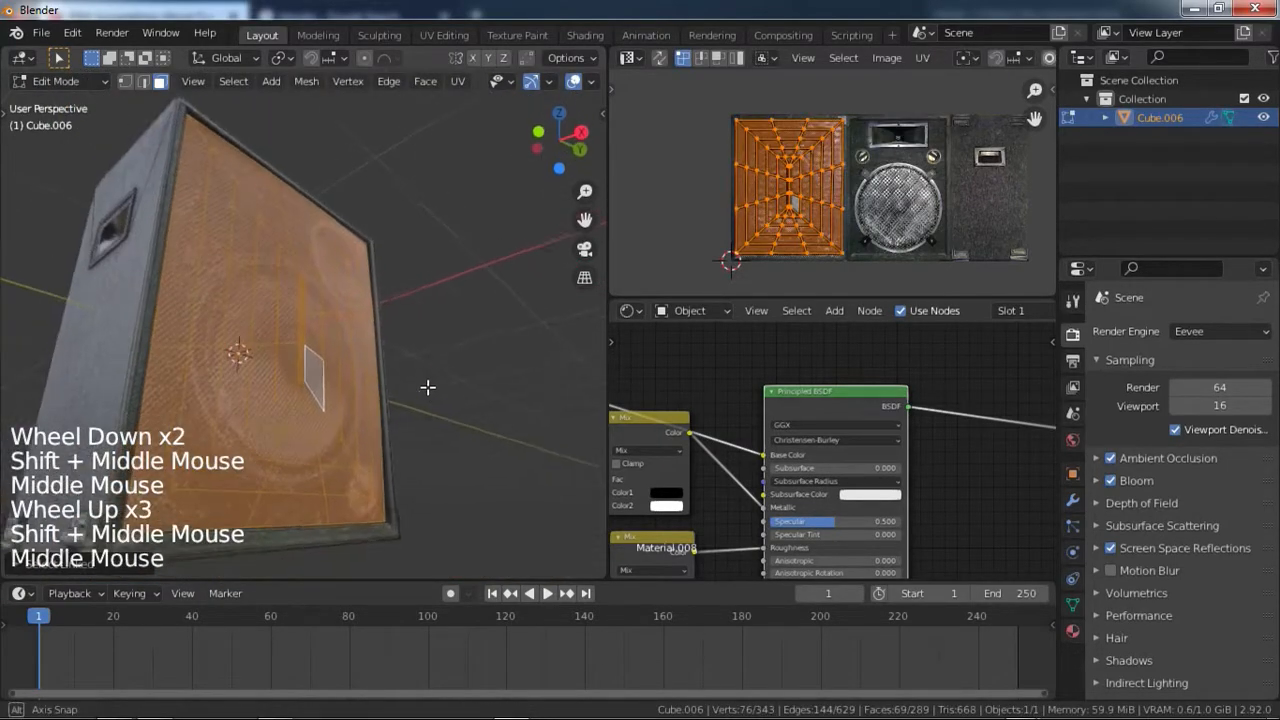
pyautogui.press('Tab')
pyautogui.moveTo(432, 403); pyautogui.dragTo(465, 445, button='middle')
pyautogui.click(460, 432)
pyautogui.scroll(-4, 423, 426)
pyautogui.keyDown('shift'); pyautogui.scroll(1, 465, 445); pyautogui.keyUp('shift')
pyautogui.moveTo(465, 445); pyautogui.dragTo(491, 490, button='middle')
pyautogui.scroll(2, 491, 490)
pyautogui.keyDown('shift'); pyautogui.moveTo(417, 427); pyautogui.dragTo(395, 409, button='middle'); pyautogui.keyUp('shift')
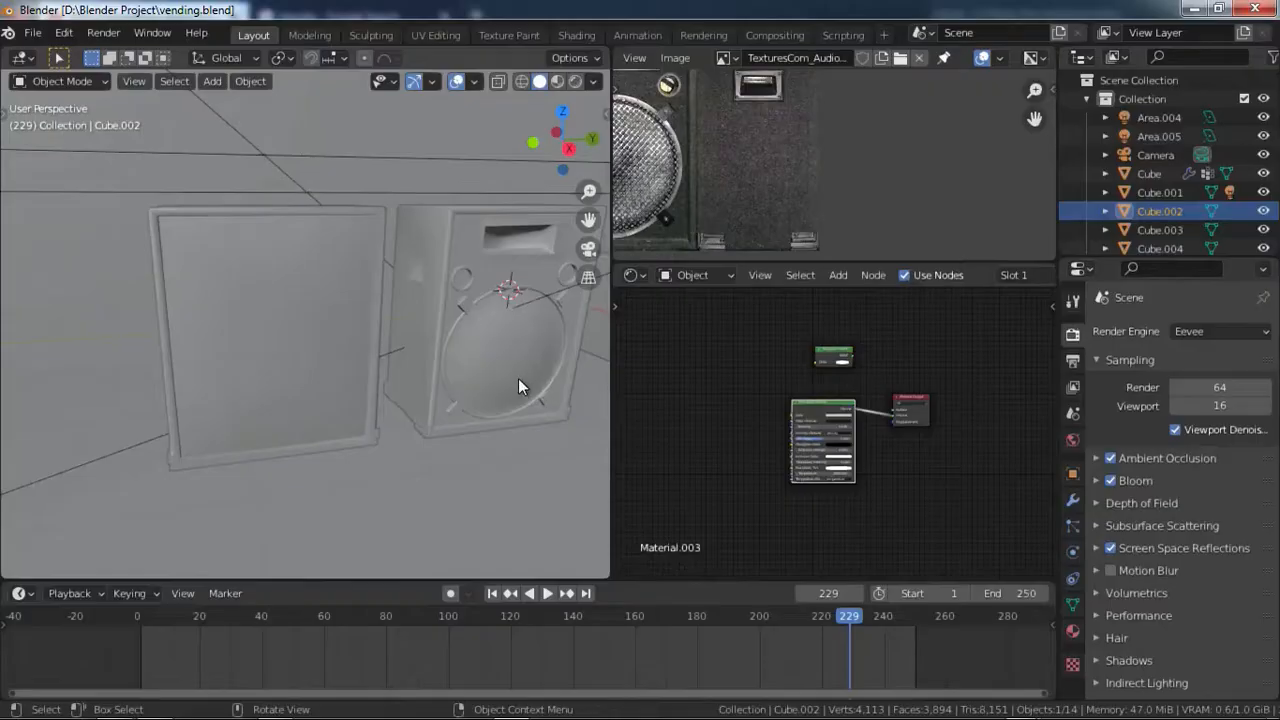
# Show the vending.blend scene in Rendered shading and frame the speakers together with the other props.
pyautogui.scroll(-3, 500, 380)
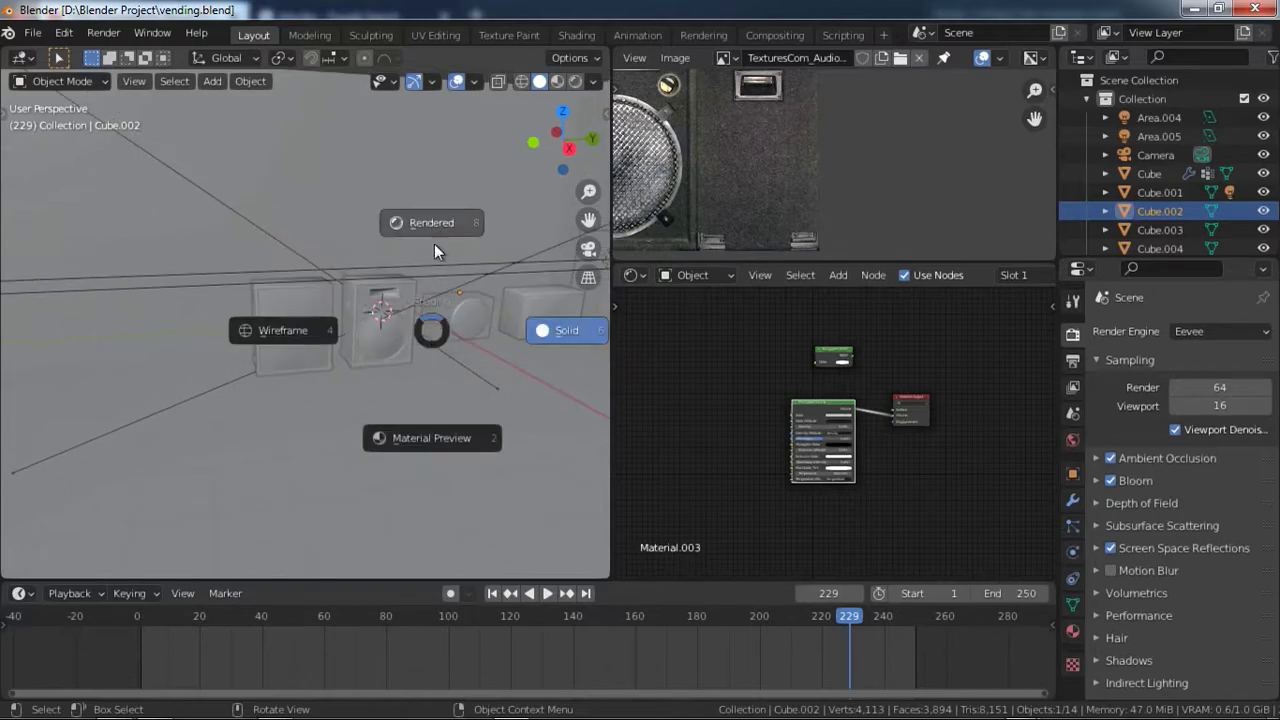
pyautogui.click(431, 227)
pyautogui.moveTo(286, 285)
pyautogui.mouseDown(button='middle')
pyautogui.moveTo(299, 347)
pyautogui.moveTo(268, 350)
pyautogui.moveTo(366, 316)
pyautogui.moveTo(489, 374)
pyautogui.moveTo(353, 372)
pyautogui.moveTo(456, 357)
pyautogui.moveTo(372, 324)
pyautogui.moveTo(279, 338)
pyautogui.moveTo(329, 383)
pyautogui.moveTo(357, 366)
pyautogui.moveTo(466, 354)
pyautogui.moveTo(531, 309)
pyautogui.moveTo(477, 332)
pyautogui.moveTo(489, 363)
pyautogui.moveTo(452, 251)
pyautogui.moveTo(457, 277)
pyautogui.moveTo(455, 266)
pyautogui.moveTo(344, 303)
pyautogui.moveTo(435, 315)
pyautogui.moveTo(454, 373)
pyautogui.mouseUp(button='middle')
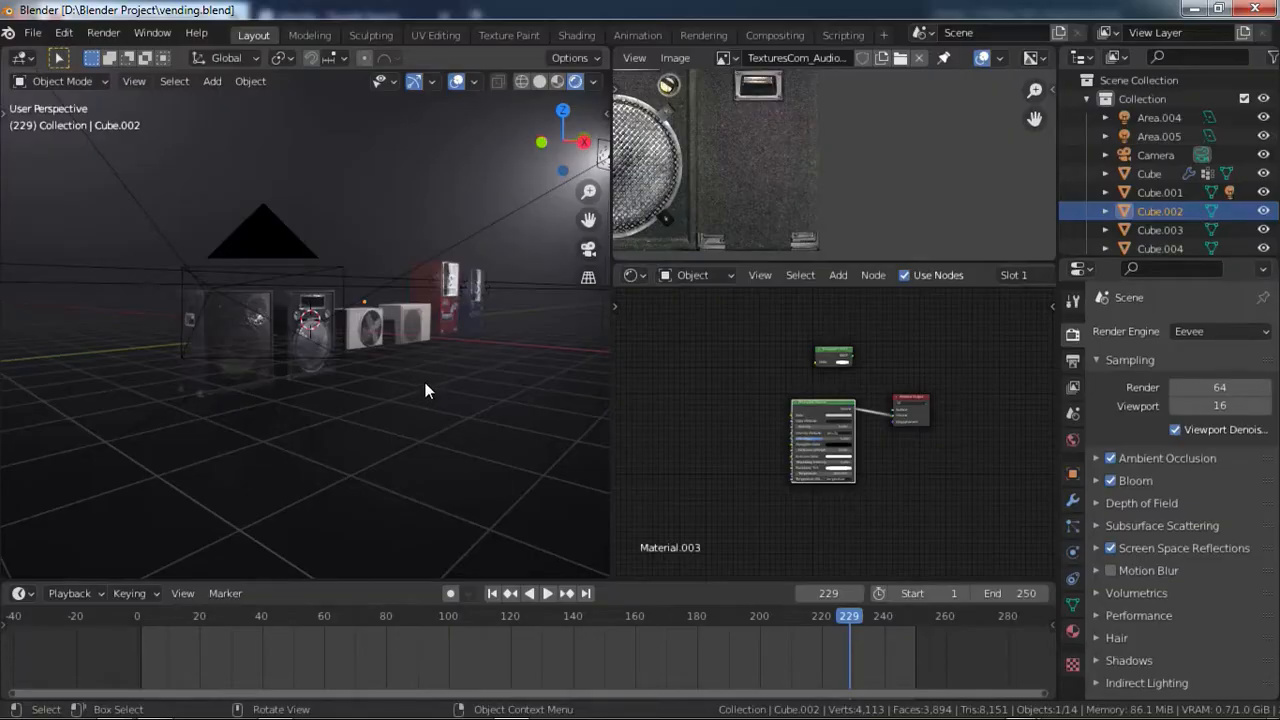
pyautogui.scroll(-3, 425, 390)
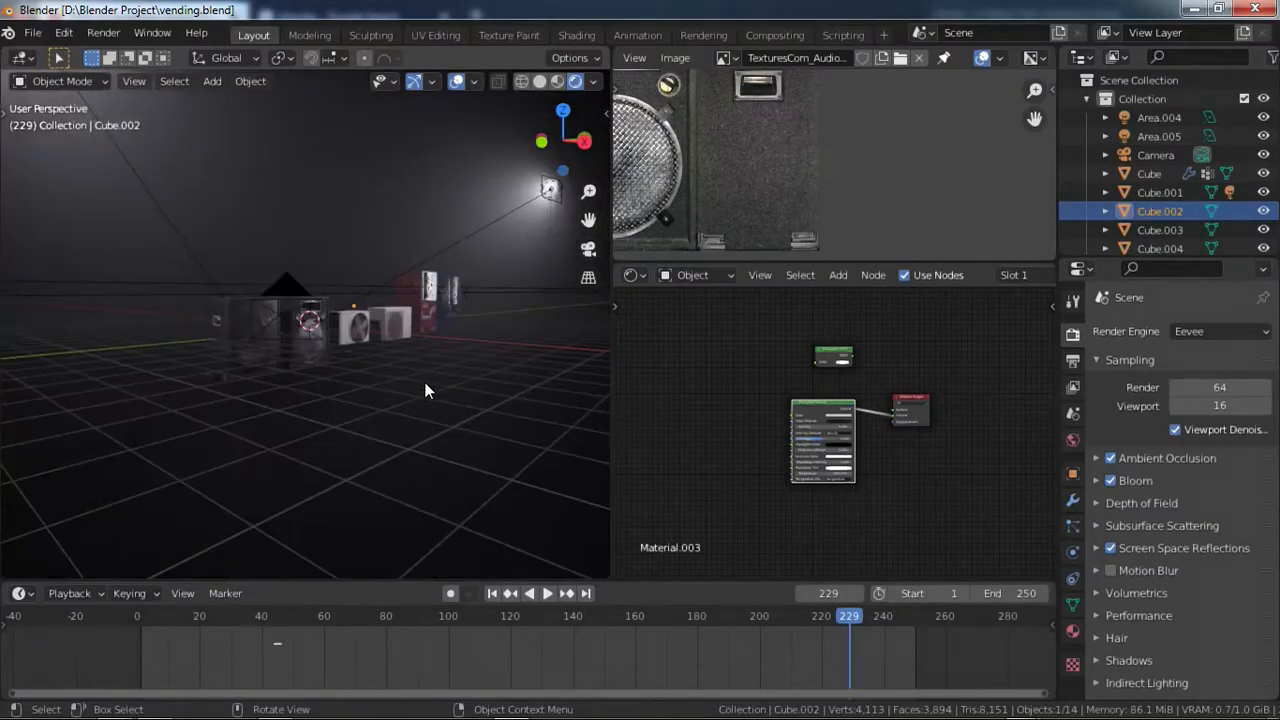